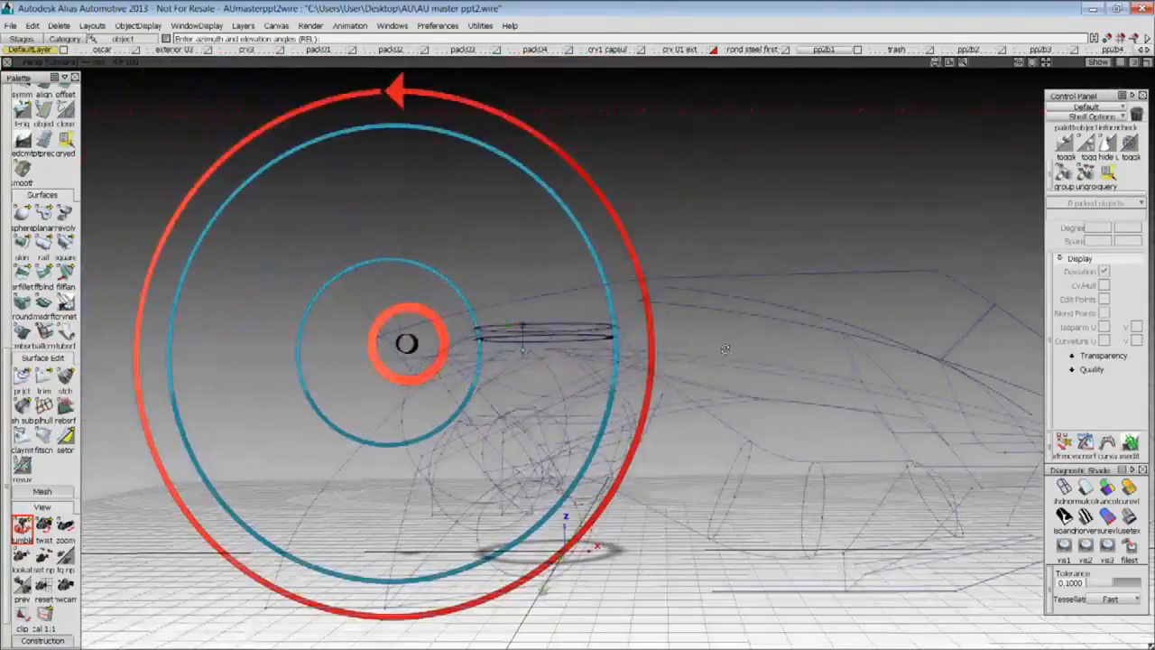
Examine the concentric rings and the wireframe body up close in the side view
{"action": "key", "text": "F5"}
{"action": "key", "text": "F6"}
{"action": "middle_click_drag", "start_coordinate": [712, 359], "coordinate": [798, 591], "text": "alt+shift"}
{"action": "right_click_drag", "start_coordinate": [798, 591], "coordinate": [835, 592], "text": "alt+shift"}
{"action": "right_click_drag", "start_coordinate": [659, 422], "coordinate": [682, 416], "text": "alt+shift"}
{"action": "middle_click_drag", "start_coordinate": [681, 415], "coordinate": [640, 347], "text": "alt+shift"}
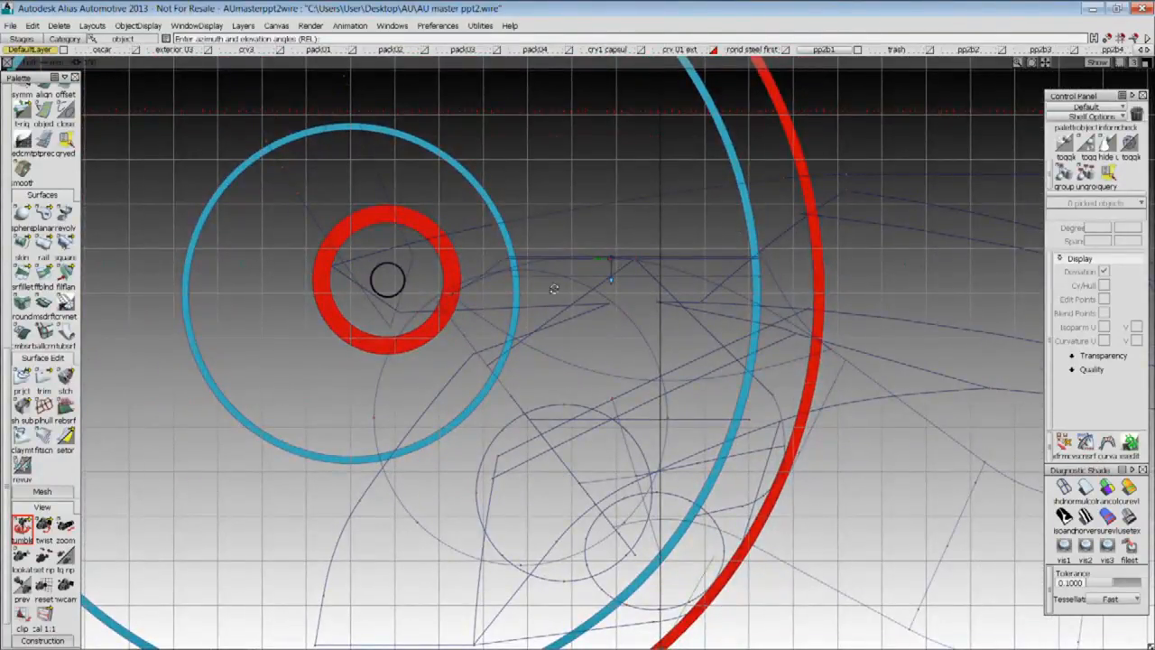
{"action": "middle_click_drag", "start_coordinate": [578, 245], "coordinate": [745, 446], "text": "alt+shift"}
{"action": "right_click_drag", "start_coordinate": [745, 446], "coordinate": [673, 446], "text": "alt+shift"}
Set picking to curves only and box-pick the wireframe curves around the hub of the concentric rings
{"action": "left_click_drag", "start_coordinate": [511, 233], "coordinate": [508, 279], "text": "ctrl+shift"}
{"action": "left_click_drag", "start_coordinate": [416, 195], "coordinate": [451, 240], "text": "ctrl+shift"}
{"action": "left_click_drag", "start_coordinate": [598, 163], "coordinate": [342, 397]}
{"action": "middle_click_drag", "start_coordinate": [608, 404], "coordinate": [640, 333], "text": "alt+shift"}
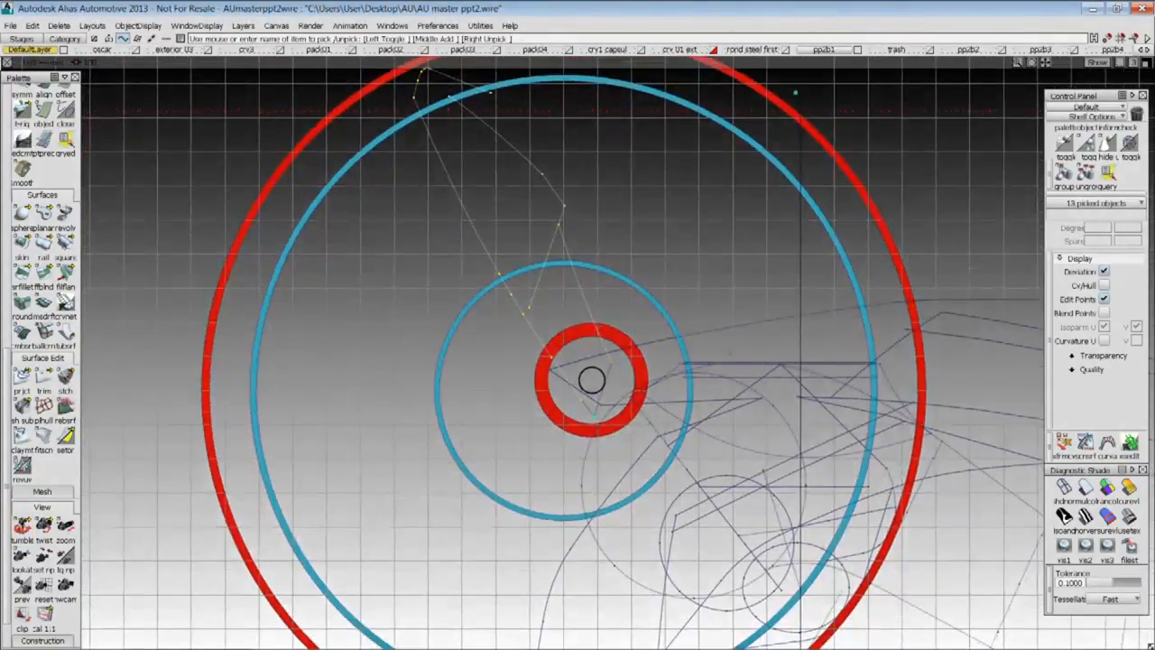
{"action": "middle_click_drag", "start_coordinate": [783, 351], "coordinate": [626, 353], "text": "alt+shift"}
{"action": "right_click_drag", "start_coordinate": [627, 353], "coordinate": [684, 354], "text": "alt+shift"}
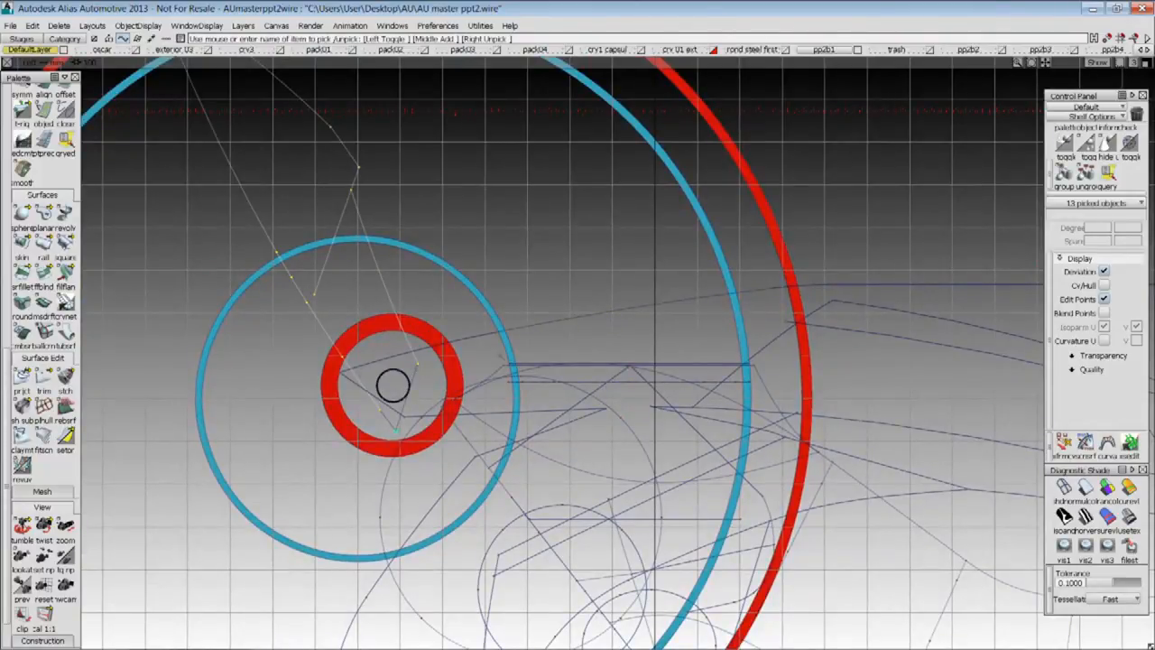
Examine the upright rings and the picked curves in perspective from several angles
{"action": "key", "text": "F8"}
{"action": "left_click_drag", "start_coordinate": [683, 335], "coordinate": [577, 379], "text": "alt+shift"}
{"action": "right_click_drag", "start_coordinate": [578, 379], "coordinate": [506, 379], "text": "alt+shift"}
{"action": "left_click_drag", "start_coordinate": [506, 379], "coordinate": [438, 379], "text": "alt+shift"}
{"action": "right_click_drag", "start_coordinate": [437, 380], "coordinate": [520, 379], "text": "alt+shift"}
{"action": "left_click_drag", "start_coordinate": [519, 379], "coordinate": [543, 373], "text": "alt+shift"}
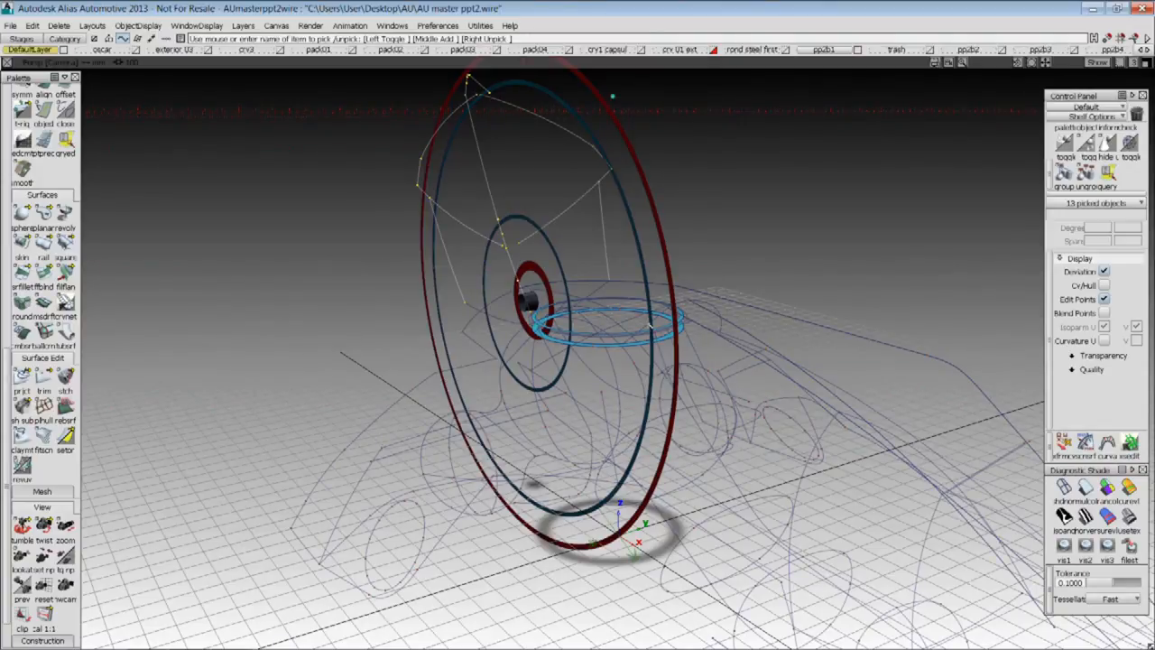
{"action": "left_click_drag", "start_coordinate": [632, 388], "coordinate": [776, 370], "text": "alt+shift"}
{"action": "right_click_drag", "start_coordinate": [777, 370], "coordinate": [713, 379], "text": "alt+shift"}
{"action": "left_click_drag", "start_coordinate": [794, 388], "coordinate": [853, 384], "text": "alt+shift"}
Clear the selection and switch the displayed layer from pp2b1 to pp2b2
{"action": "left_click_drag", "start_coordinate": [853, 390], "coordinate": [850, 363], "text": "ctrl+shift"}
{"action": "left_click_drag", "start_coordinate": [820, 51], "coordinate": [831, 76]}
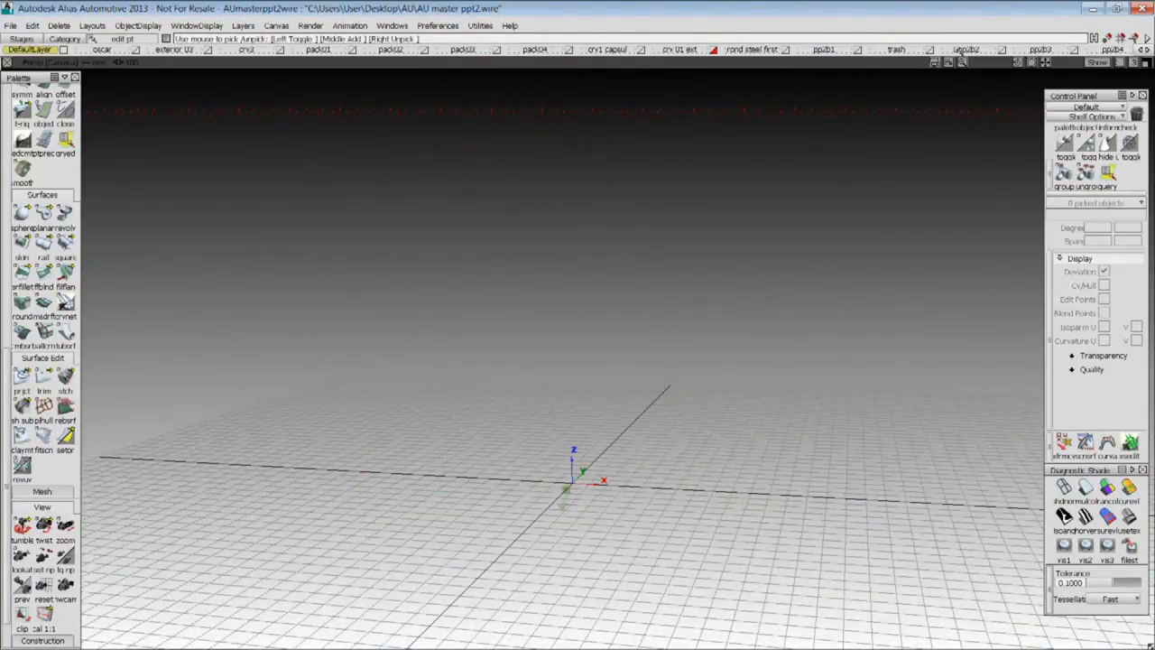
{"action": "left_click_drag", "start_coordinate": [962, 51], "coordinate": [957, 76]}
Examine the blue tube section, its red arrow and the dark cylinder from several angles
{"action": "middle_click_drag", "start_coordinate": [758, 329], "coordinate": [627, 298], "text": "alt+shift"}
{"action": "left_click_drag", "start_coordinate": [627, 303], "coordinate": [758, 393], "text": "alt+shift"}
{"action": "right_click_drag", "start_coordinate": [731, 388], "coordinate": [792, 365], "text": "alt+shift"}
{"action": "left_click_drag", "start_coordinate": [793, 365], "coordinate": [903, 390], "text": "alt+shift"}
{"action": "right_click_drag", "start_coordinate": [834, 446], "coordinate": [875, 424], "text": "alt+shift"}
{"action": "middle_click_drag", "start_coordinate": [795, 424], "coordinate": [728, 335], "text": "alt+shift"}
{"action": "left_click_drag", "start_coordinate": [728, 335], "coordinate": [526, 433], "text": "alt+shift"}
{"action": "right_click_drag", "start_coordinate": [526, 433], "coordinate": [461, 429], "text": "alt+shift"}
{"action": "left_click_drag", "start_coordinate": [532, 402], "coordinate": [448, 368], "text": "alt+shift"}
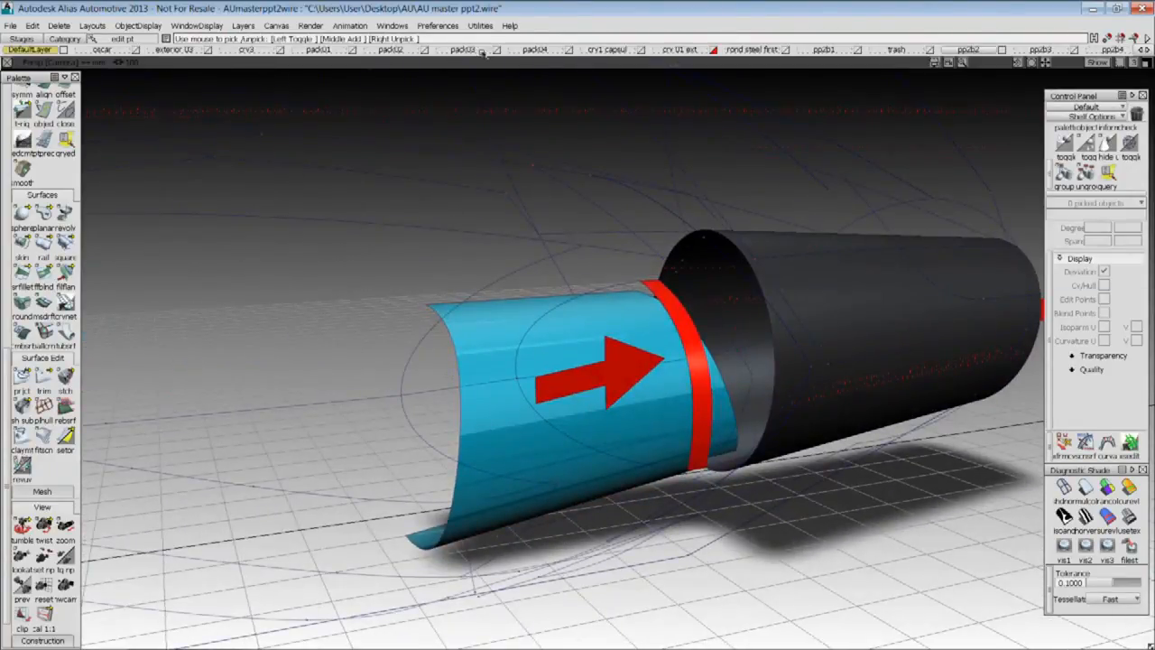
Show the cry1 capsul and rond steel first layers together with the blue tube section
{"action": "left_click", "coordinate": [624, 52]}
{"action": "left_click", "coordinate": [618, 77]}
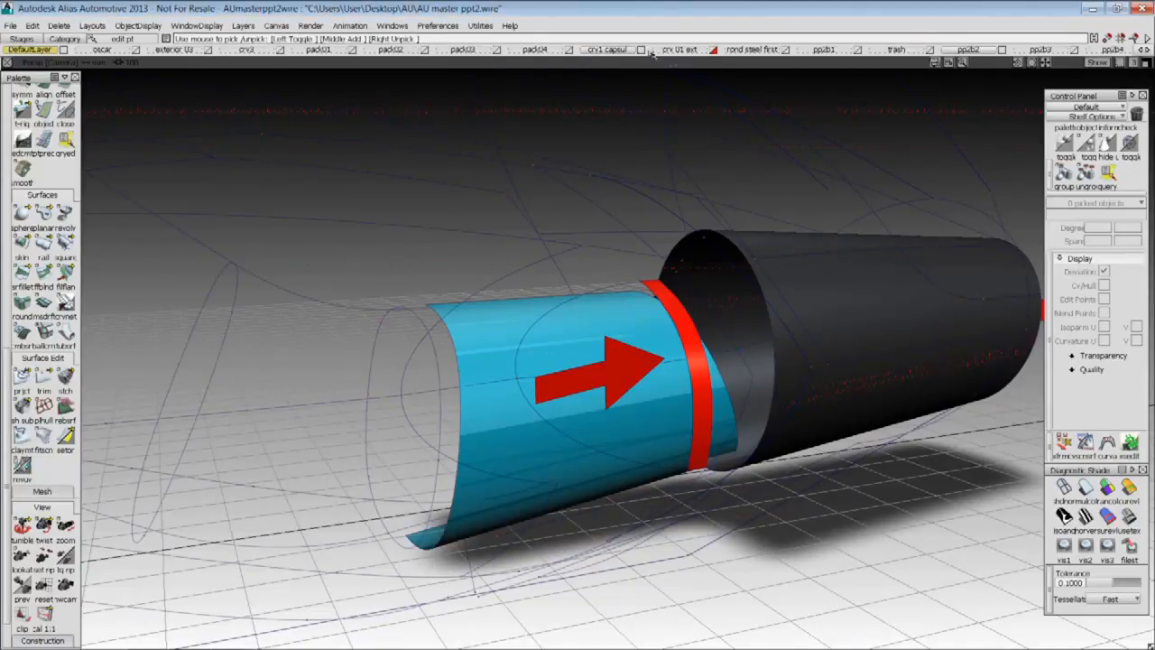
{"action": "left_click", "coordinate": [768, 51]}
{"action": "left_click", "coordinate": [764, 77]}
Pick the curves crossing the blue tube section and inspect how they meet the body and cylinder
{"action": "left_click_drag", "start_coordinate": [763, 271], "coordinate": [503, 292], "text": "alt+shift"}
{"action": "left_click", "coordinate": [510, 316]}
{"action": "left_click", "coordinate": [554, 389]}
{"action": "left_click_drag", "start_coordinate": [728, 393], "coordinate": [725, 299], "text": "alt+shift"}
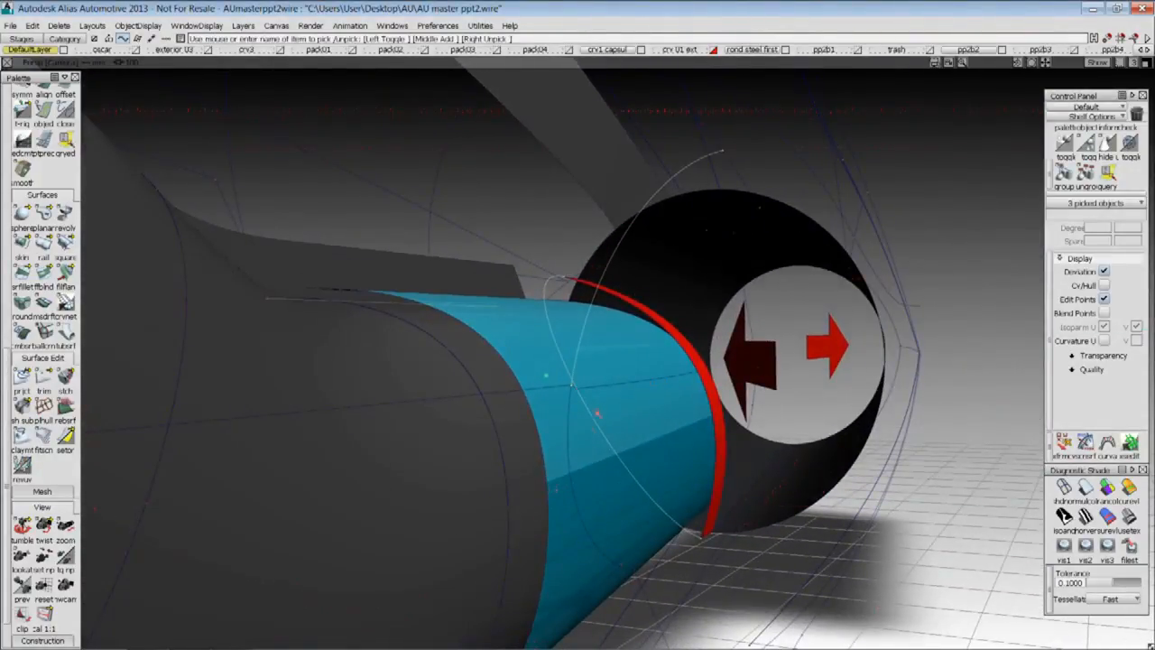
{"action": "left_click_drag", "start_coordinate": [585, 408], "coordinate": [696, 420], "text": "alt+shift"}
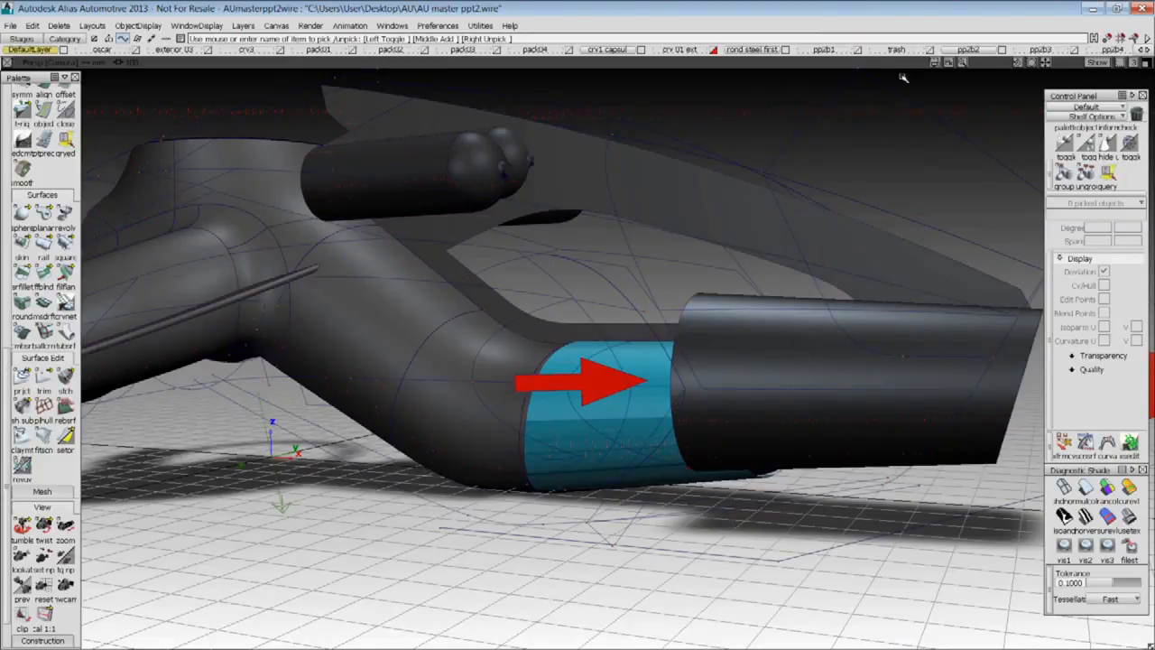
Hide the pp2b2 layer and show the pp2b3 layer
{"action": "right_click", "coordinate": [971, 50]}
{"action": "left_click", "coordinate": [957, 77]}
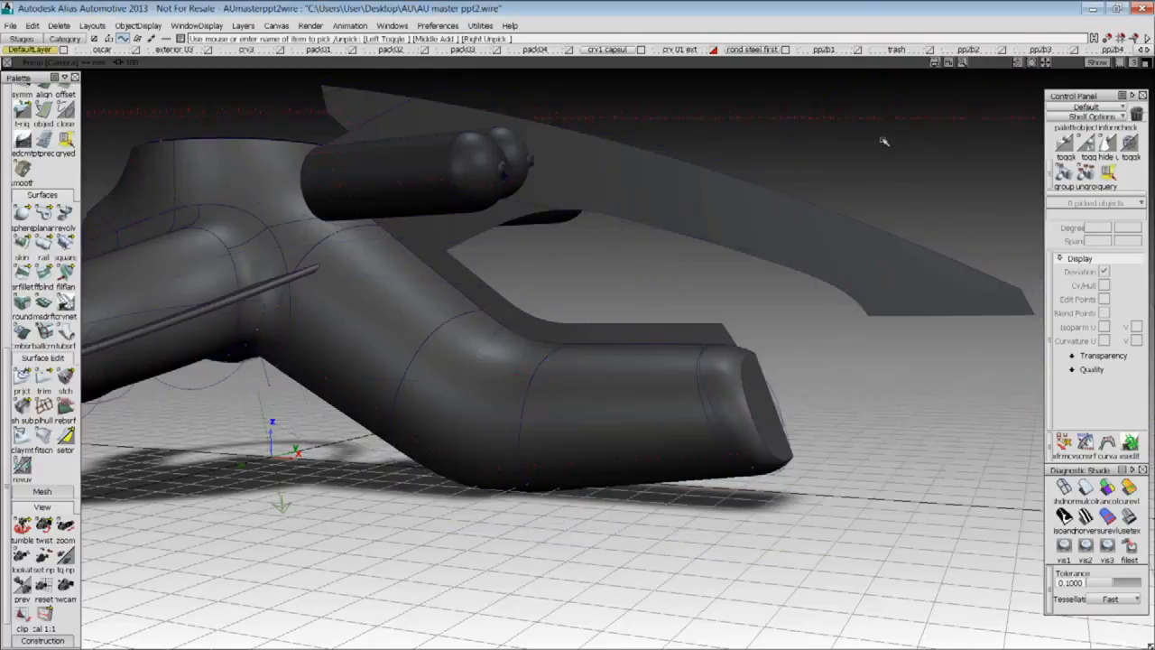
{"action": "right_click", "coordinate": [1035, 51]}
{"action": "left_click", "coordinate": [1030, 76]}
Examine the red and blue rings on the neck and around the capsules from several angles
{"action": "right_click_drag", "start_coordinate": [868, 267], "coordinate": [632, 217], "text": "alt+shift"}
{"action": "middle_click_drag", "start_coordinate": [632, 216], "coordinate": [788, 297], "text": "alt+shift"}
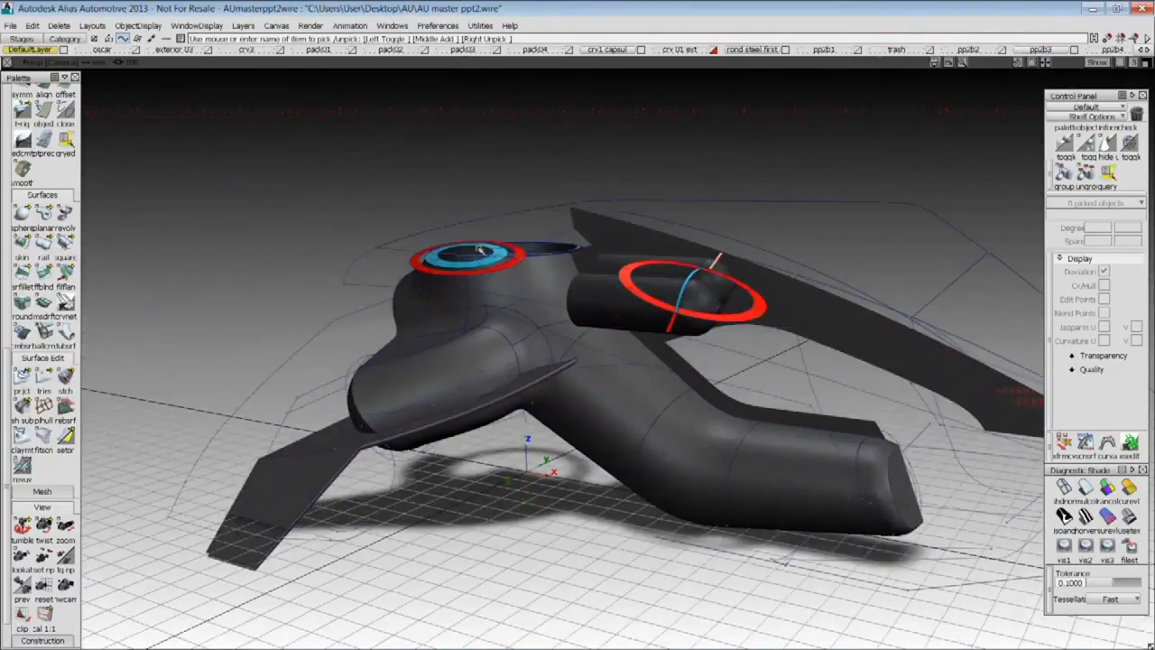
{"action": "left_click", "coordinate": [483, 251], "text": "alt+shift"}
{"action": "left_click_drag", "start_coordinate": [730, 269], "coordinate": [586, 288], "text": "alt+shift"}
{"action": "right_click_drag", "start_coordinate": [451, 271], "coordinate": [586, 250], "text": "alt+shift"}
{"action": "mouse_move", "coordinate": [585, 250]}
{"action": "left_mouse_down", "text": "alt+shift"}
{"action": "mouse_move", "coordinate": [452, 287]}
{"action": "mouse_move", "coordinate": [653, 291]}
{"action": "mouse_move", "coordinate": [554, 293]}
{"action": "left_mouse_up", "text": "alt+shift"}
{"action": "right_click_drag", "start_coordinate": [822, 188], "coordinate": [684, 214], "text": "alt+shift"}
{"action": "left_click_drag", "start_coordinate": [683, 214], "coordinate": [561, 237], "text": "alt+shift"}
{"action": "right_click_drag", "start_coordinate": [777, 224], "coordinate": [429, 294], "text": "alt+shift"}
Box-pick all curves of the model and inspect the tilted neck rings and the capsule ring up close
{"action": "left_click_drag", "start_coordinate": [182, 172], "coordinate": [790, 578]}
{"action": "middle_click_drag", "start_coordinate": [578, 397], "coordinate": [645, 415], "text": "alt+shift"}
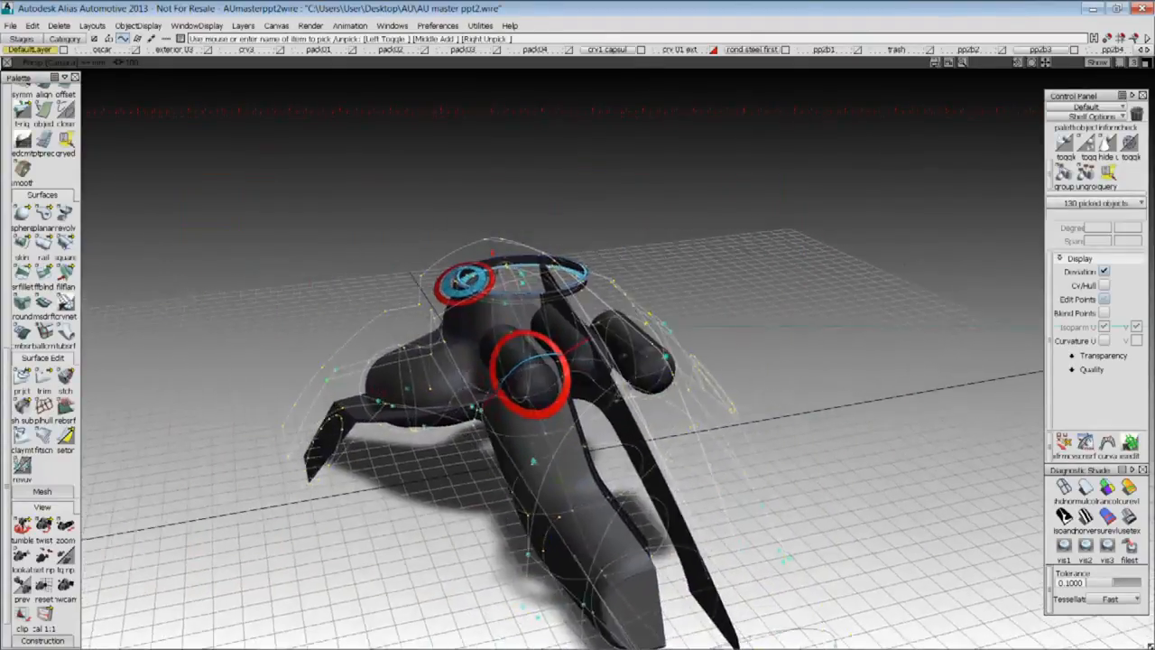
{"action": "left_click_drag", "start_coordinate": [645, 415], "coordinate": [578, 325], "text": "alt+shift"}
{"action": "right_click_drag", "start_coordinate": [578, 325], "coordinate": [741, 302], "text": "alt+shift"}
{"action": "left_click_drag", "start_coordinate": [741, 301], "coordinate": [621, 309], "text": "alt+shift"}
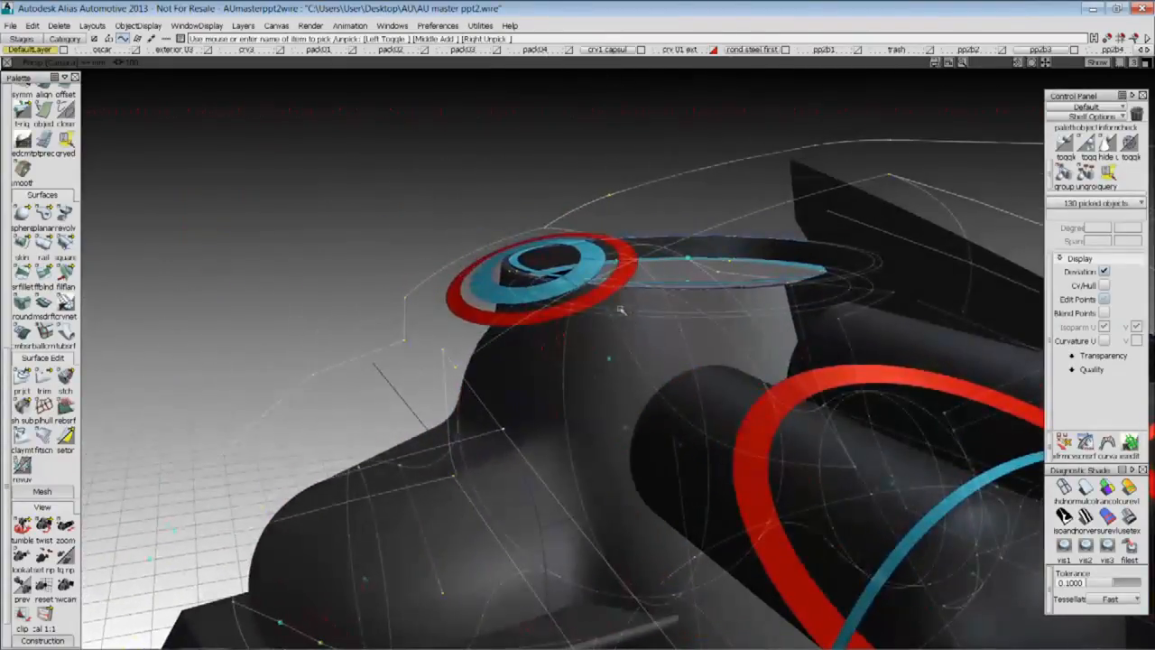
{"action": "left_click_drag", "start_coordinate": [508, 281], "coordinate": [496, 304], "text": "alt+shift"}
{"action": "right_click_drag", "start_coordinate": [496, 304], "coordinate": [571, 287], "text": "alt+shift"}
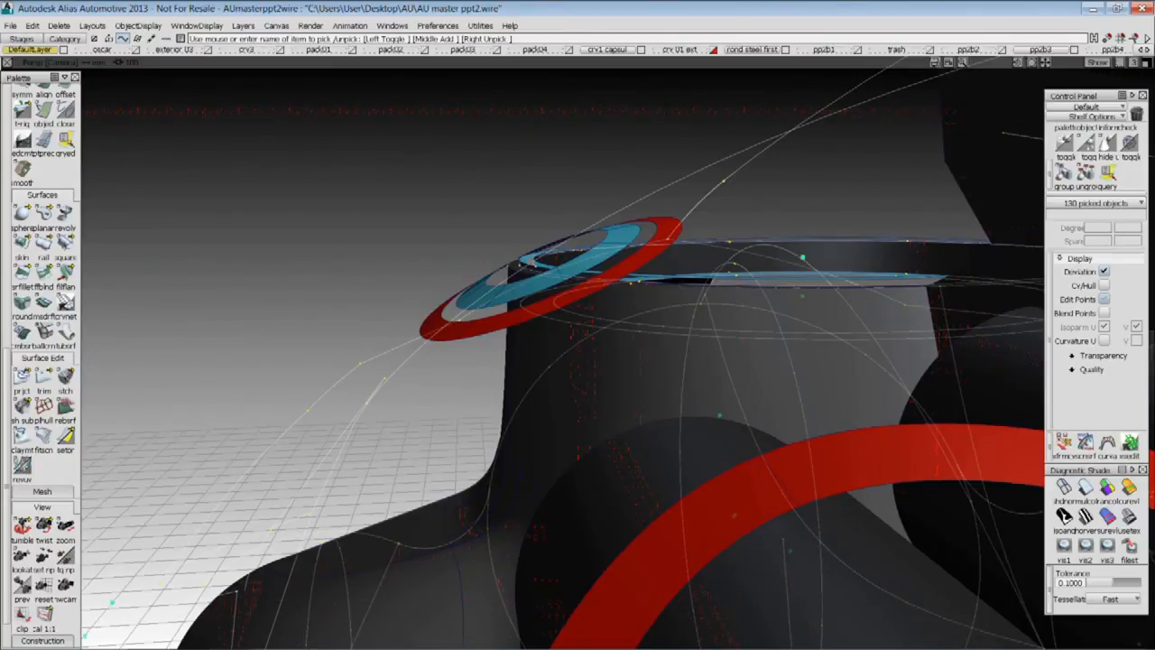
{"action": "left_click_drag", "start_coordinate": [581, 261], "coordinate": [672, 345], "text": "alt+shift"}
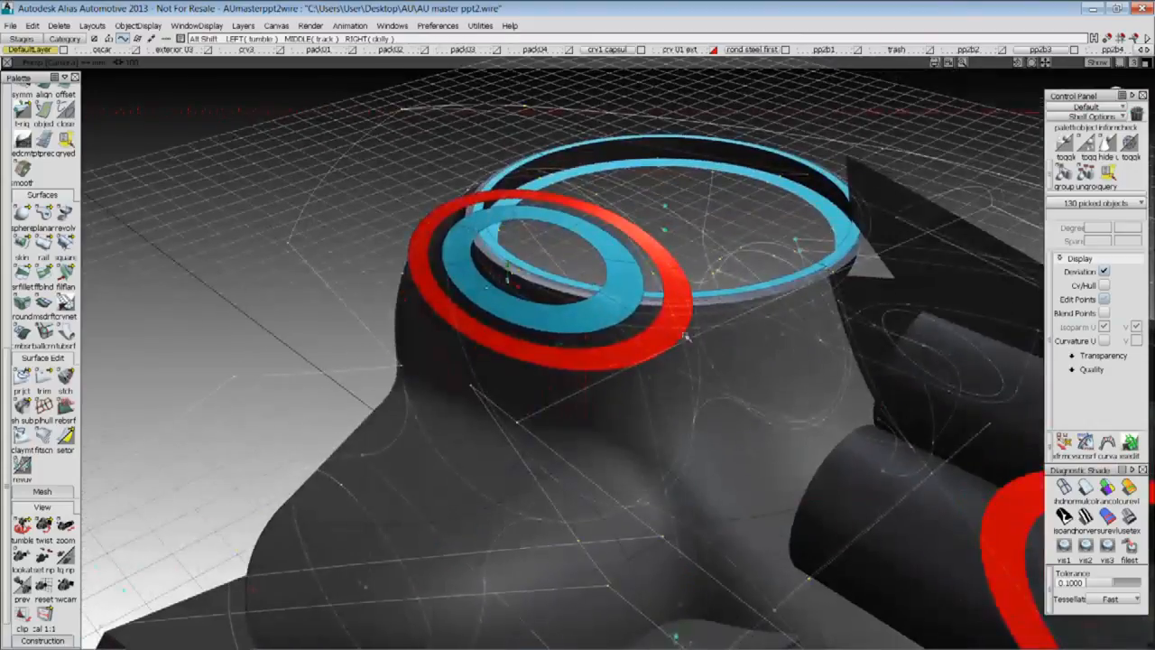
{"action": "right_click_drag", "start_coordinate": [693, 374], "coordinate": [627, 383], "text": "alt+shift"}
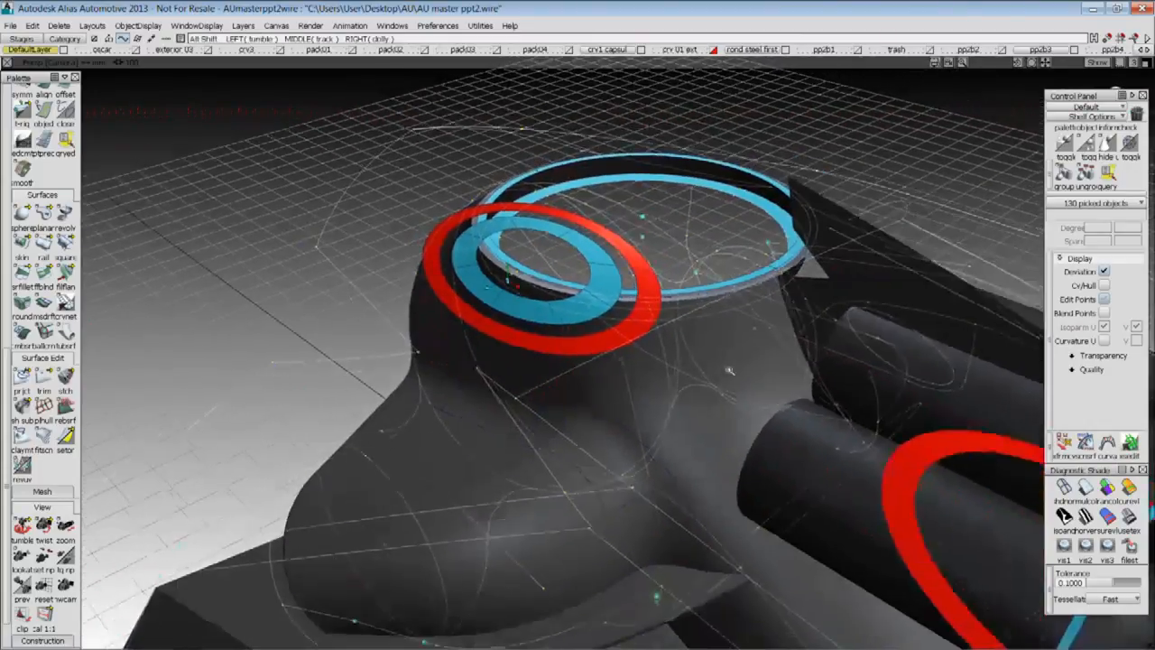
{"action": "middle_click_drag", "start_coordinate": [627, 389], "coordinate": [362, 169], "text": "alt+shift"}
{"action": "left_click_drag", "start_coordinate": [671, 364], "coordinate": [740, 396], "text": "alt+shift"}
{"action": "left_click_drag", "start_coordinate": [677, 375], "coordinate": [713, 367], "text": "alt+shift"}
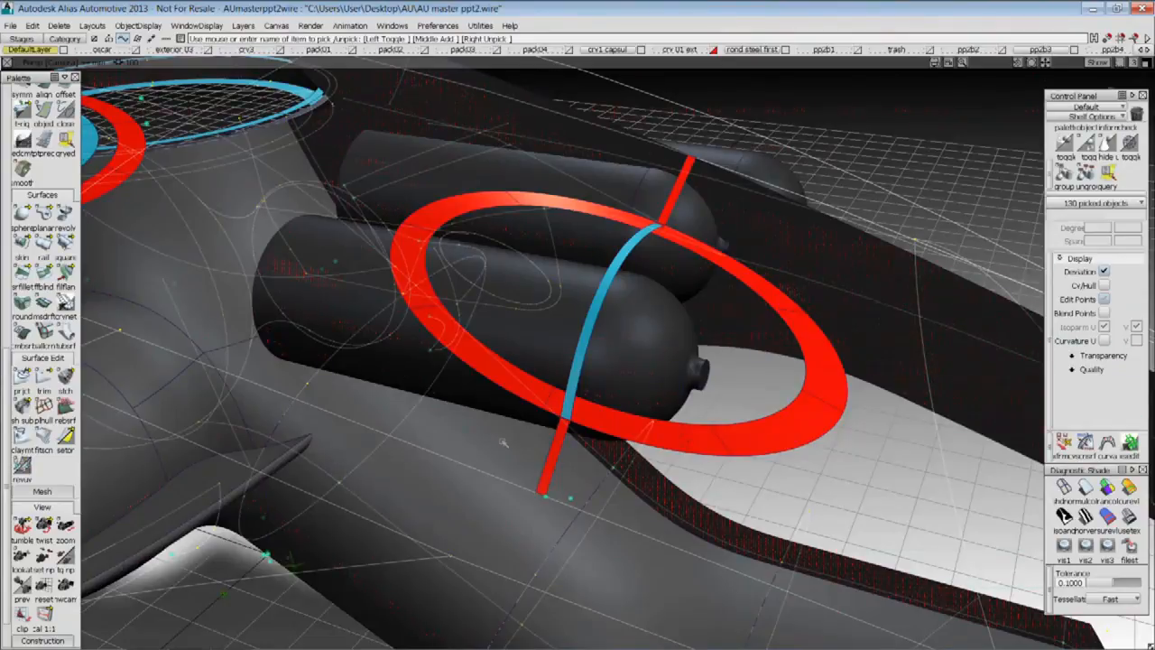
Clear the selection, hide the pp2b3 layer and show the pp2b4 layer
{"action": "left_click_drag", "start_coordinate": [565, 420], "coordinate": [606, 379], "text": "ctrl+shift"}
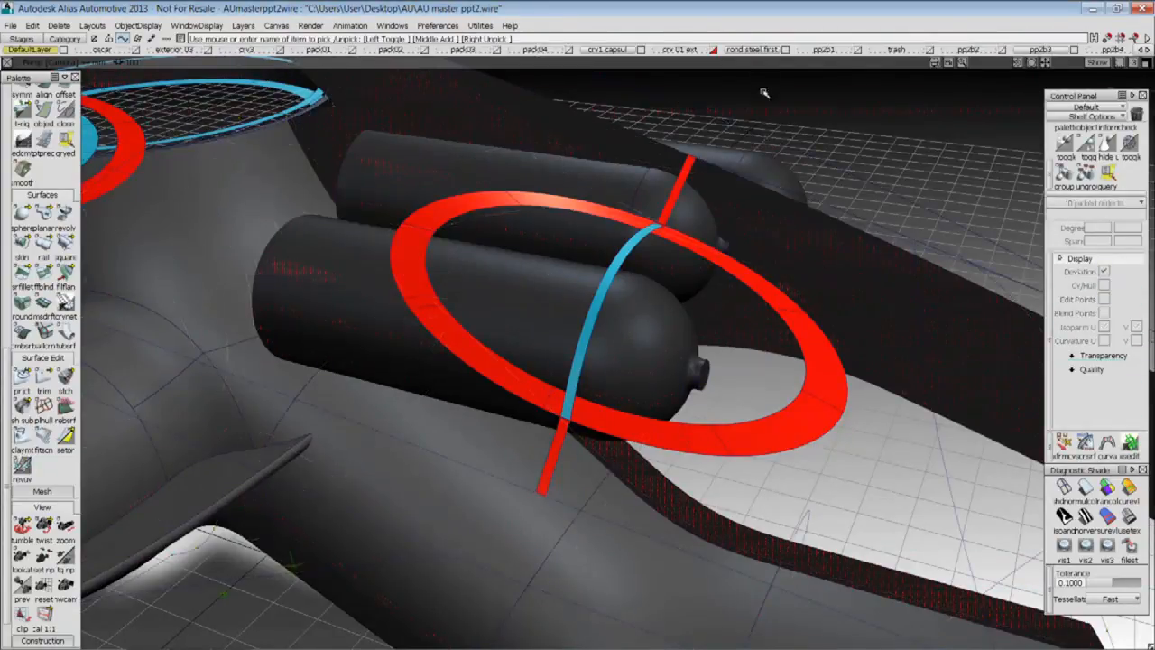
{"action": "left_click_drag", "start_coordinate": [1049, 51], "coordinate": [1055, 76]}
{"action": "left_click_drag", "start_coordinate": [1112, 52], "coordinate": [1115, 76]}
Examine the body with the upward arrows, the red ground lines and the Light and Acrylic Impact panel
{"action": "right_click_drag", "start_coordinate": [921, 271], "coordinate": [797, 313], "text": "alt+shift"}
{"action": "left_click_drag", "start_coordinate": [797, 312], "coordinate": [619, 418], "text": "alt+shift"}
{"action": "right_click_drag", "start_coordinate": [620, 419], "coordinate": [768, 283], "text": "alt+shift"}
{"action": "left_click_drag", "start_coordinate": [768, 282], "coordinate": [600, 363], "text": "alt+shift"}
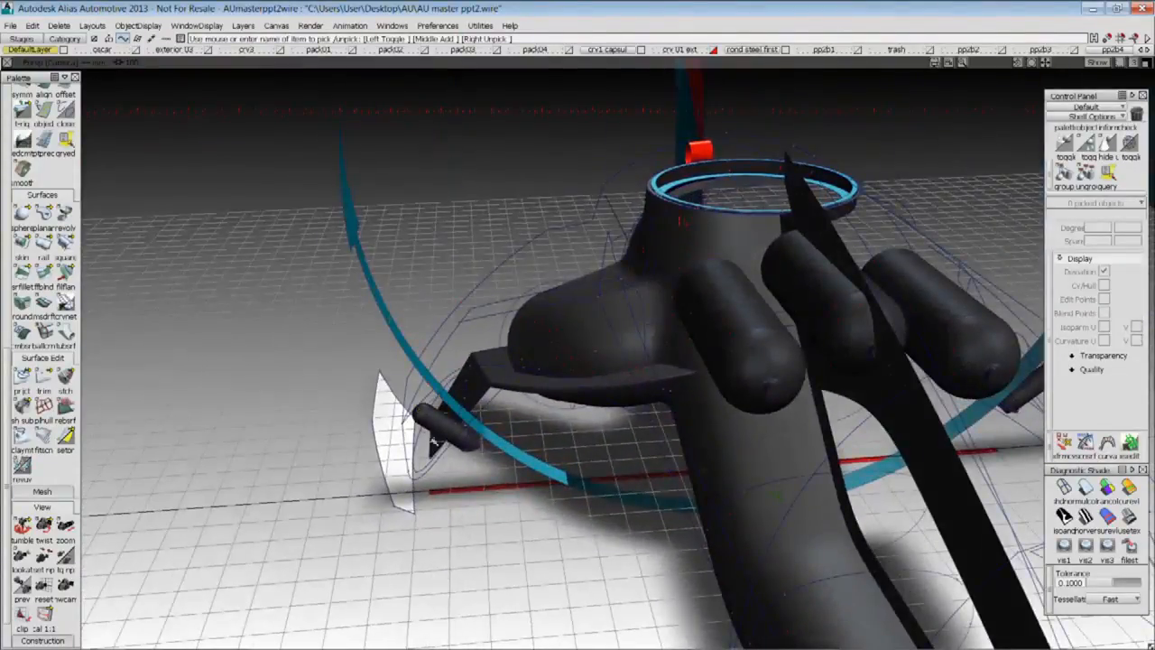
{"action": "left_click_drag", "start_coordinate": [496, 446], "coordinate": [752, 509], "text": "alt+shift"}
{"action": "left_click_drag", "start_coordinate": [574, 496], "coordinate": [777, 468], "text": "alt+shift"}
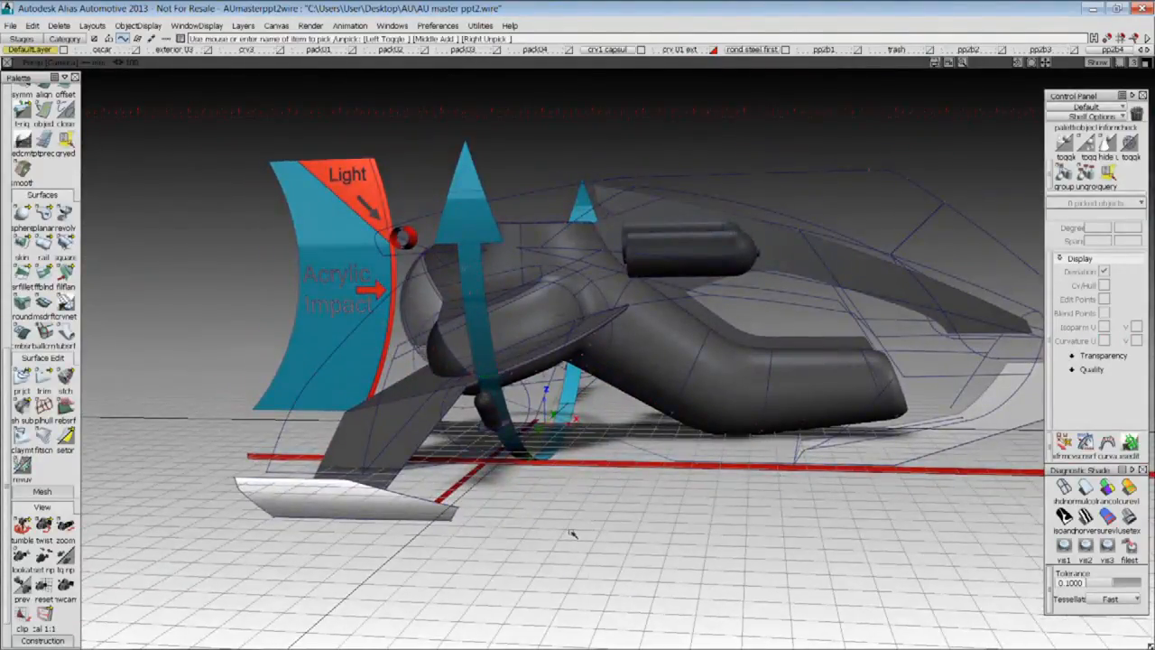
{"action": "left_click_drag", "start_coordinate": [577, 505], "coordinate": [447, 486], "text": "alt+shift"}
Isolate the front and rear runner surfaces by hiding the unselected objects, and redisplay the rest of the model
{"action": "left_click", "coordinate": [442, 485]}
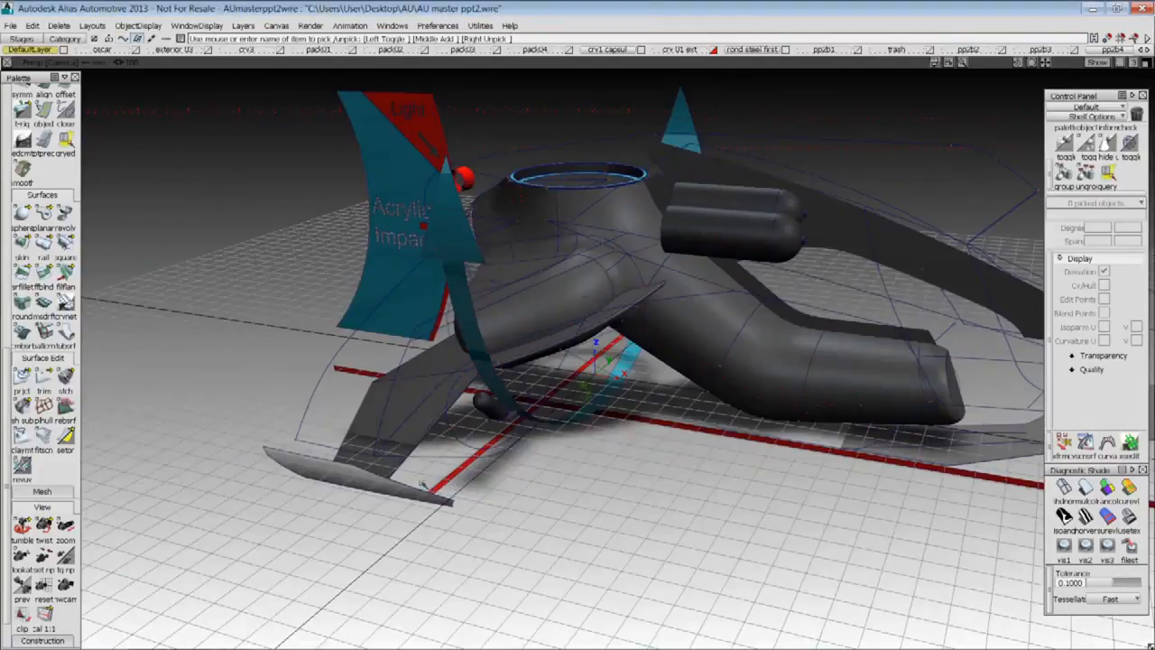
{"action": "left_click_drag", "start_coordinate": [806, 517], "coordinate": [773, 451], "text": "alt+shift"}
{"action": "left_click", "coordinate": [928, 469]}
{"action": "left_click_drag", "start_coordinate": [773, 452], "coordinate": [647, 450], "text": "ctrl+shift"}
{"action": "left_click", "coordinate": [727, 500]}
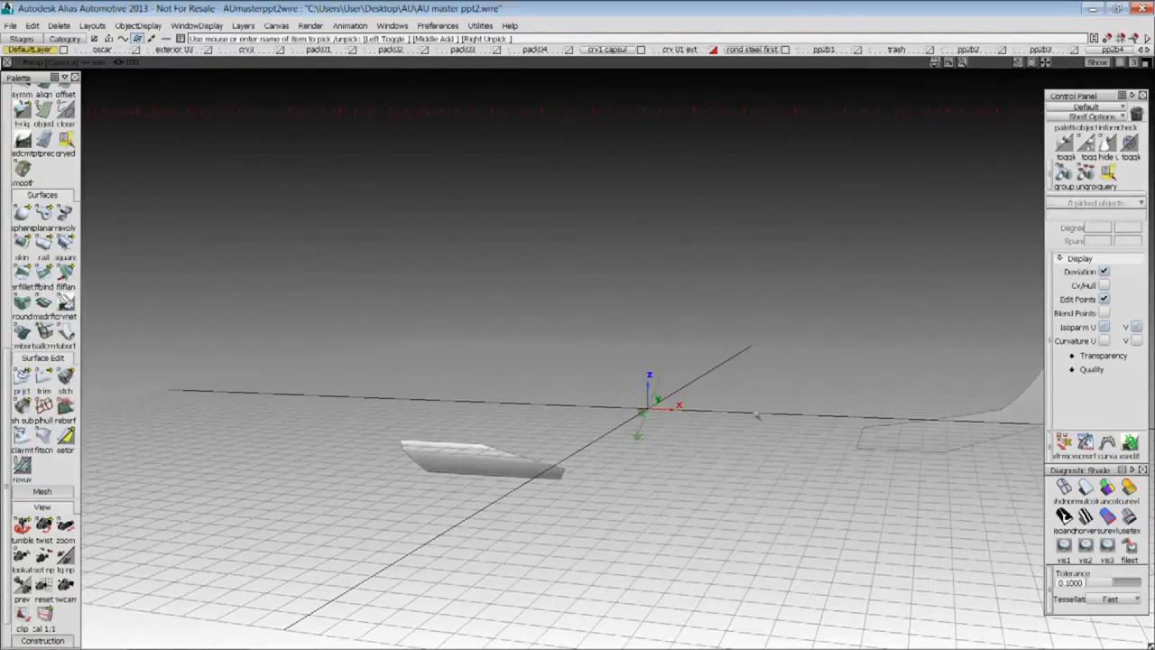
{"action": "scroll", "coordinate": [787, 424], "scroll_direction": "down", "scroll_amount": 3}
{"action": "key", "text": "alt+v"}
Examine the whole model in perspective and the Acrylic Impact panel beside the body in side view
{"action": "left_click_drag", "start_coordinate": [787, 425], "coordinate": [704, 416], "text": "alt+shift"}
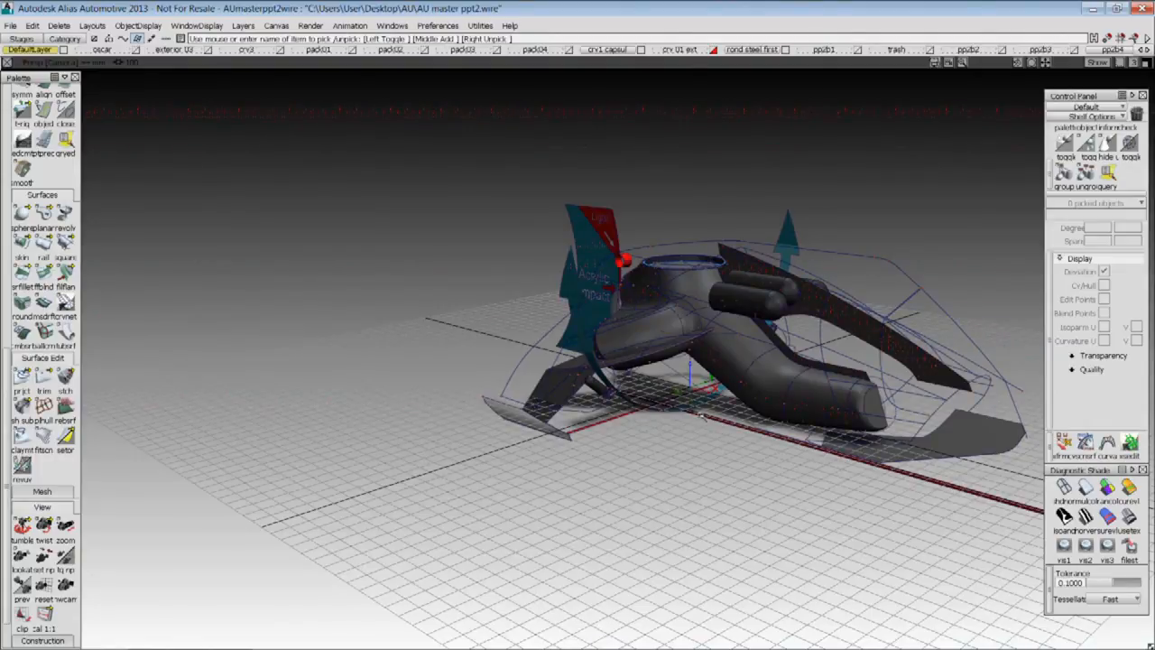
{"action": "left_click_drag", "start_coordinate": [702, 416], "coordinate": [803, 390], "text": "alt+shift"}
{"action": "key", "text": "F6"}
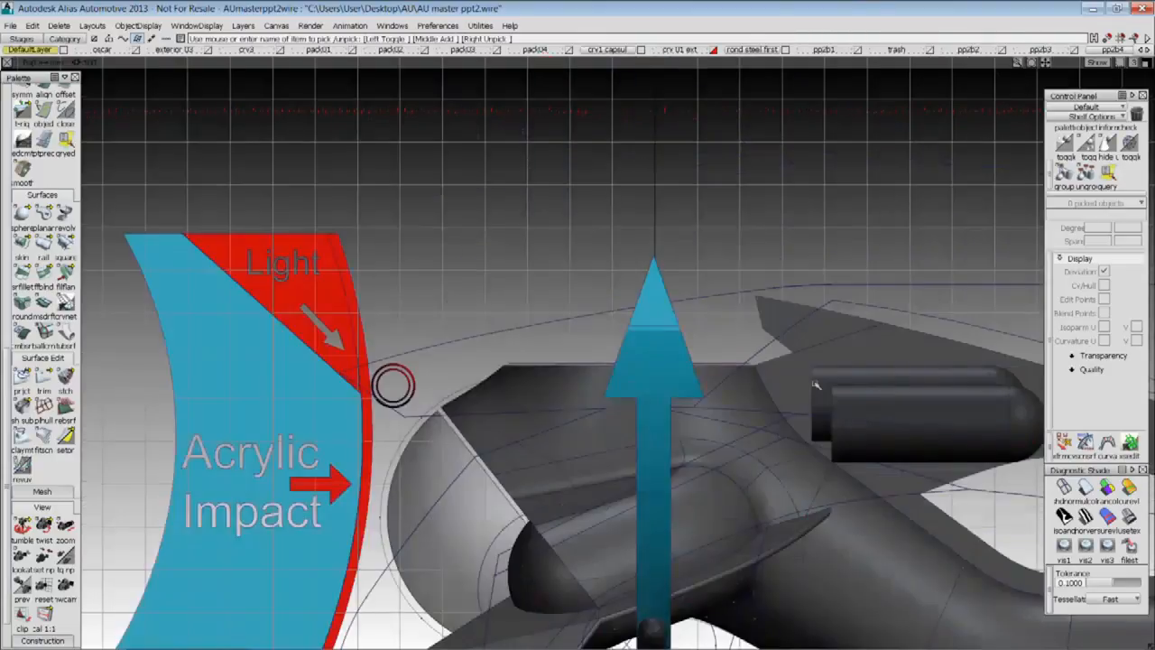
{"action": "right_click_drag", "start_coordinate": [724, 397], "coordinate": [611, 426], "text": "alt+shift"}
{"action": "middle_click_drag", "start_coordinate": [610, 427], "coordinate": [613, 366], "text": "alt+shift"}
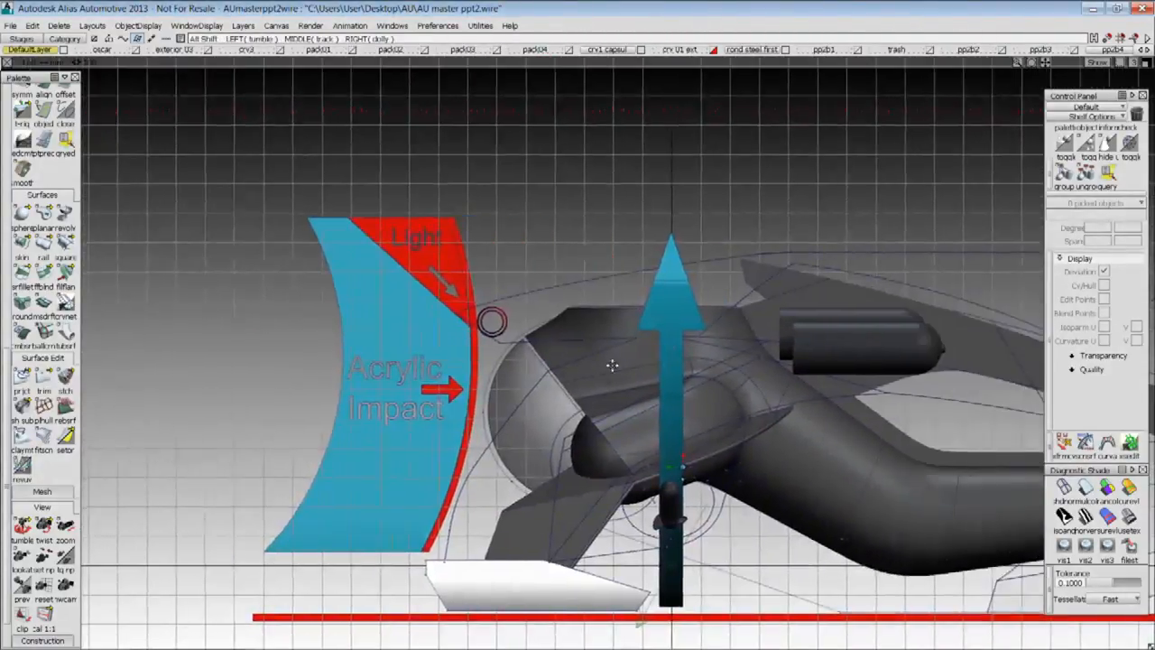
{"action": "right_click_drag", "start_coordinate": [612, 365], "coordinate": [686, 343], "text": "alt+shift"}
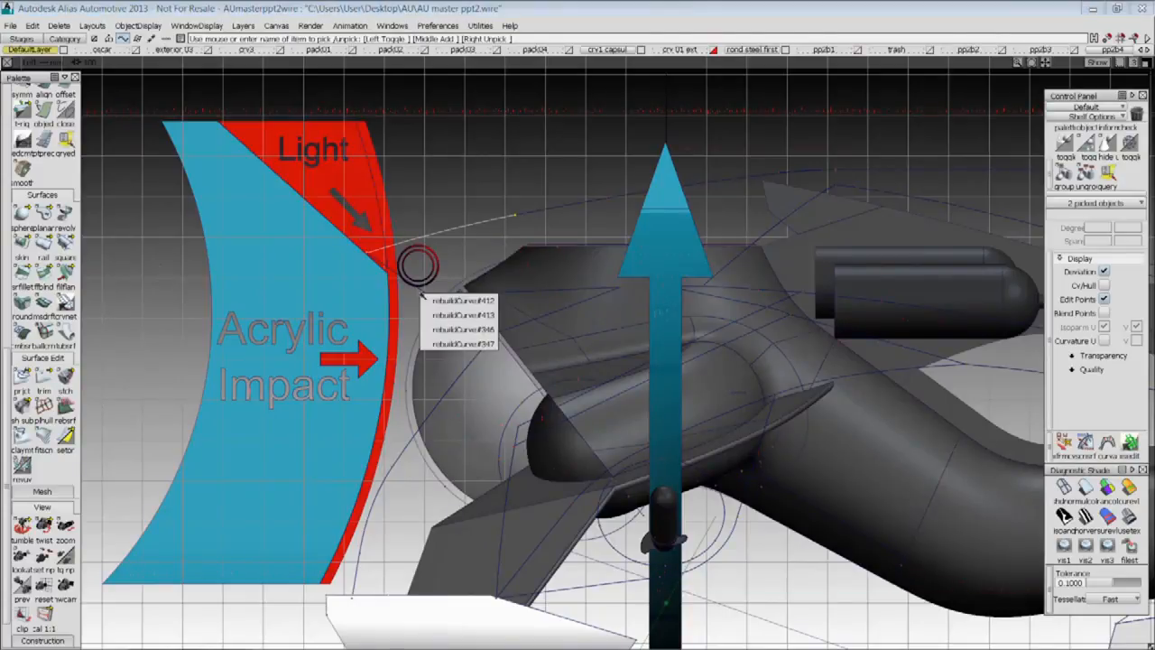
Add rebuildCurve#412 to the picked front profile curves, inspect them, and clear the selection
{"action": "left_click", "coordinate": [460, 301]}
{"action": "right_click_drag", "start_coordinate": [469, 311], "coordinate": [559, 336], "text": "alt+shift"}
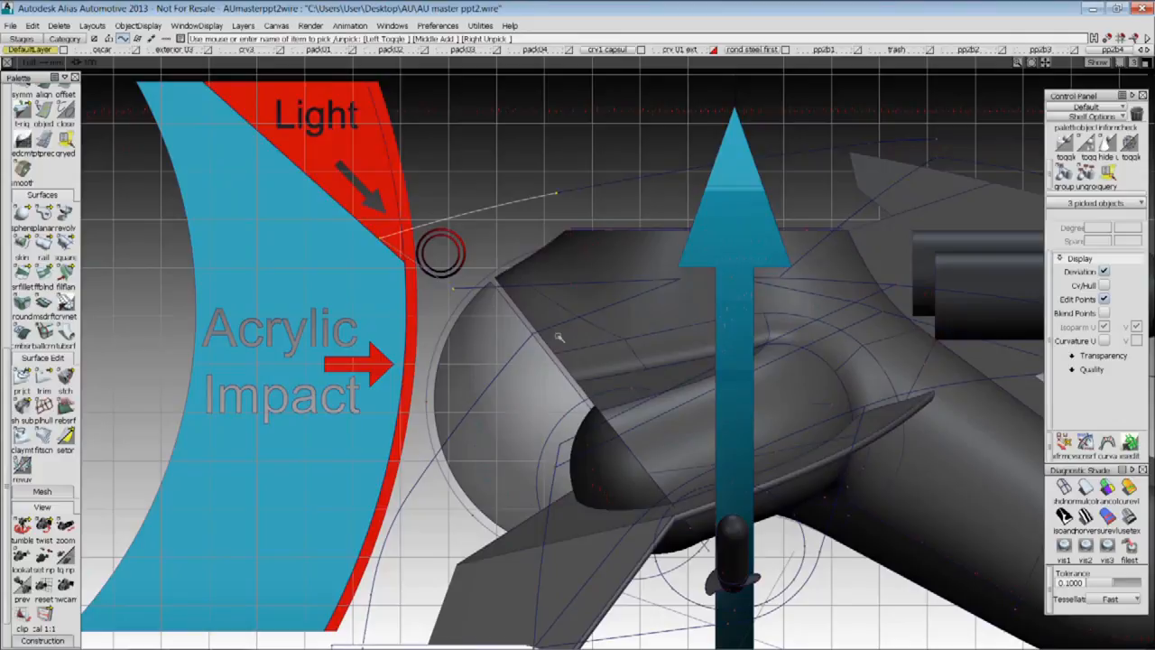
{"action": "left_click_drag", "start_coordinate": [556, 334], "coordinate": [561, 384], "text": "ctrl+shift"}
{"action": "middle_click_drag", "start_coordinate": [529, 374], "coordinate": [602, 300], "text": "alt+shift"}
{"action": "right_click_drag", "start_coordinate": [514, 179], "coordinate": [451, 232], "text": "alt+shift"}
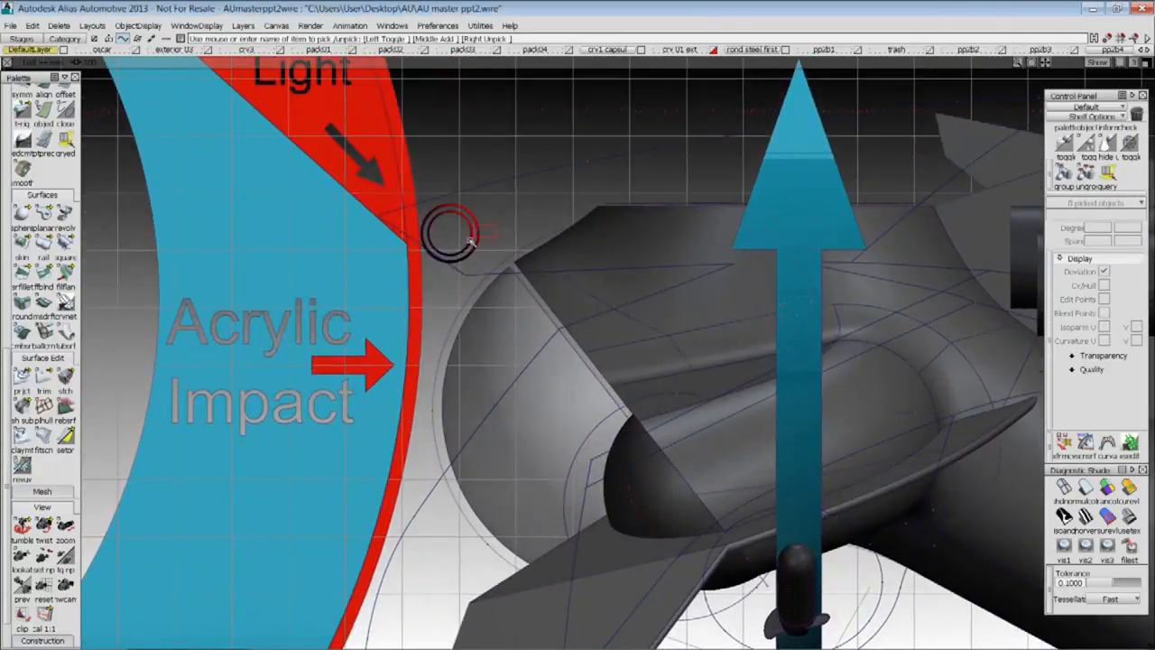
Pick the small ring beside the Light arrow to highlight it, and clear the selection
{"action": "left_click", "coordinate": [449, 233]}
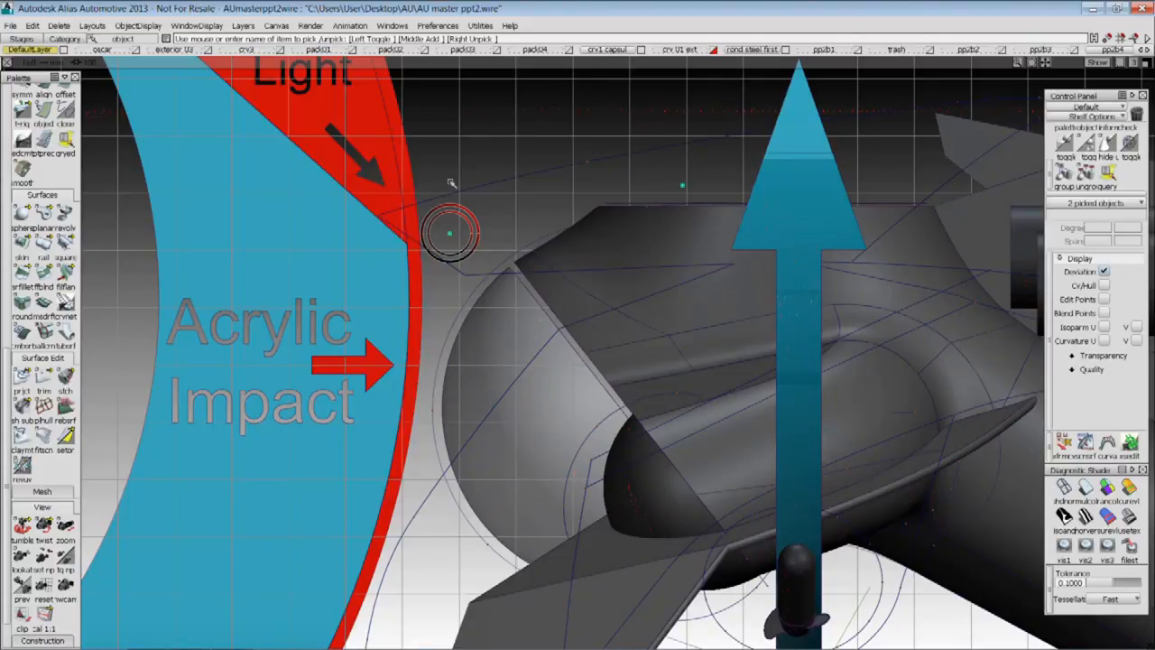
{"action": "right_click_drag", "start_coordinate": [722, 236], "coordinate": [651, 252], "text": "alt+shift"}
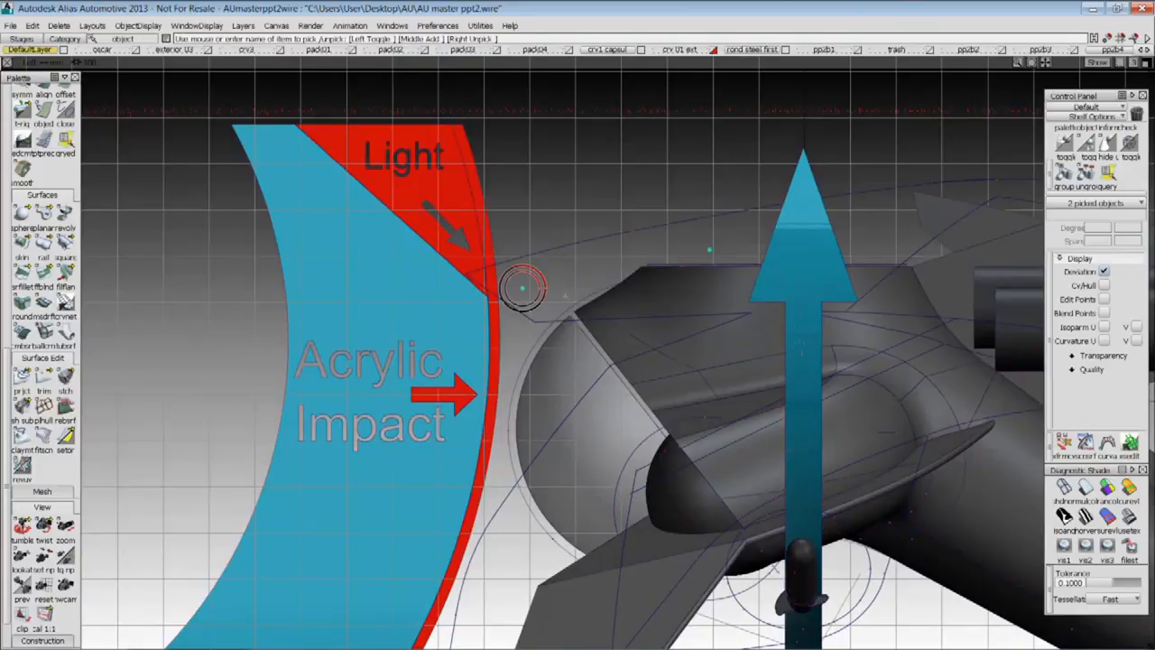
{"action": "middle_click_drag", "start_coordinate": [629, 438], "coordinate": [577, 383], "text": "alt+shift"}
{"action": "left_click", "coordinate": [640, 347]}
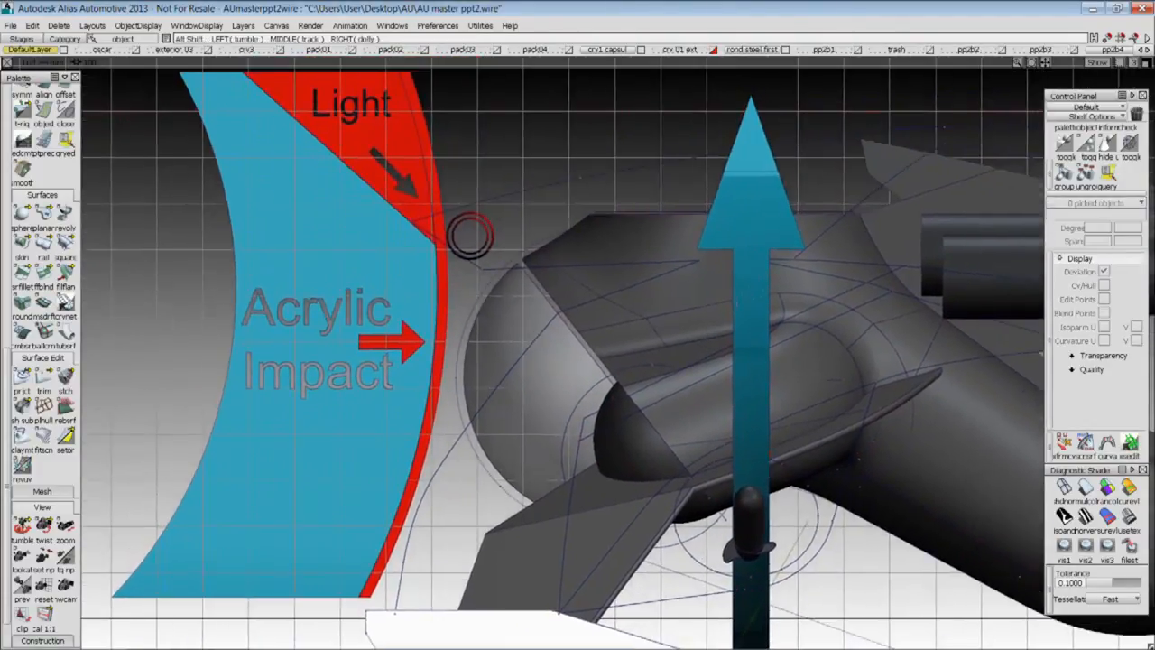
Pick the front profile curves running below the small ring and across the front of the body
{"action": "left_click", "coordinate": [456, 462]}
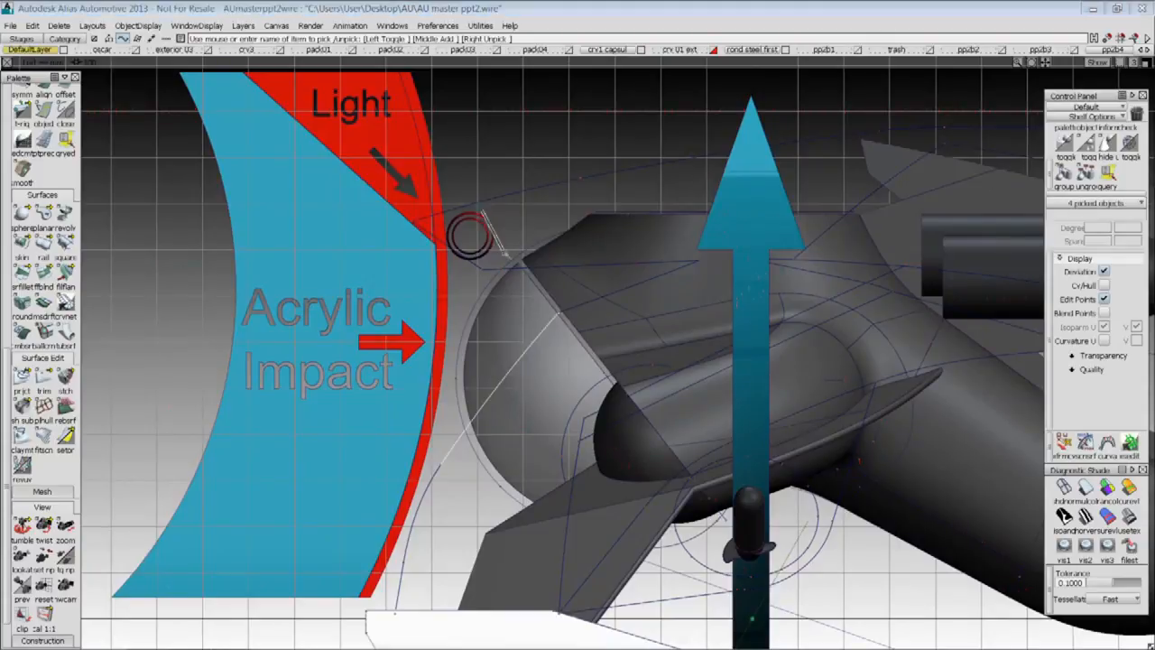
{"action": "left_click", "coordinate": [487, 268]}
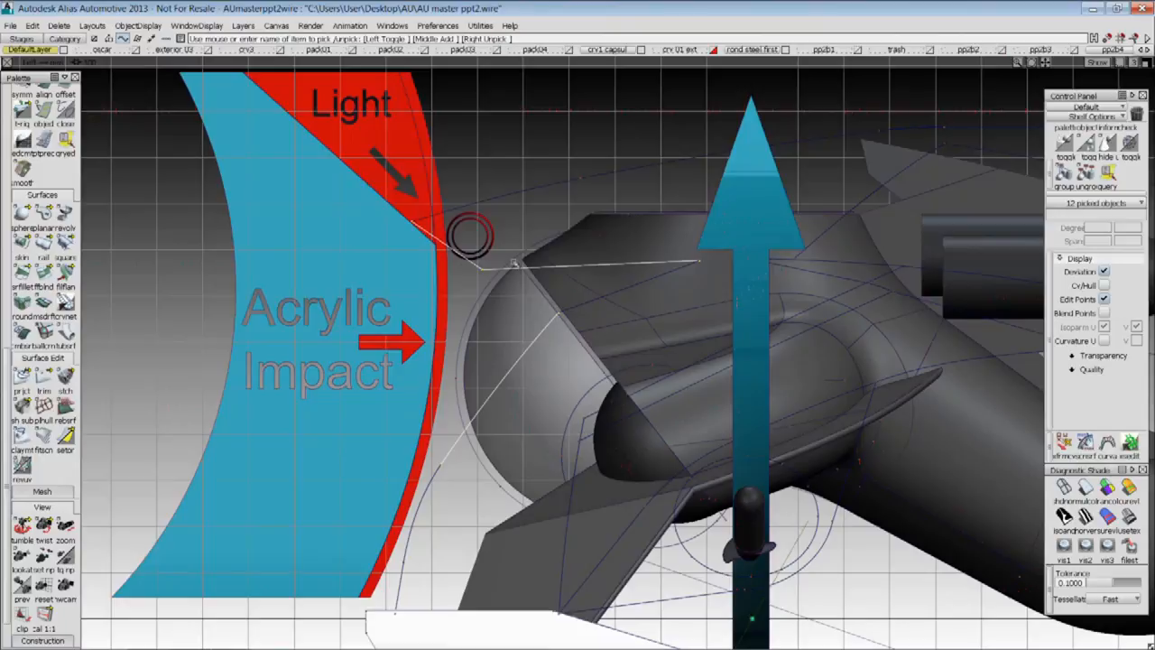
{"action": "left_click", "coordinate": [623, 201]}
Examine the model with its arrows and front profile curves in the perspective view
{"action": "right_click_drag", "start_coordinate": [749, 271], "coordinate": [587, 365], "text": "alt+shift"}
{"action": "mouse_move", "coordinate": [587, 366]}
{"action": "left_mouse_down", "text": "alt+shift"}
{"action": "mouse_move", "coordinate": [674, 322]}
{"action": "mouse_move", "coordinate": [588, 386]}
{"action": "left_mouse_up", "text": "alt+shift"}
{"action": "key", "text": "F8"}
{"action": "middle_click_drag", "start_coordinate": [588, 387], "coordinate": [547, 417], "text": "alt+shift"}
{"action": "left_click_drag", "start_coordinate": [547, 417], "coordinate": [451, 370], "text": "alt+shift"}
{"action": "right_click_drag", "start_coordinate": [452, 370], "coordinate": [515, 316], "text": "alt+shift"}
{"action": "left_click_drag", "start_coordinate": [411, 276], "coordinate": [450, 300], "text": "ctrl+shift"}
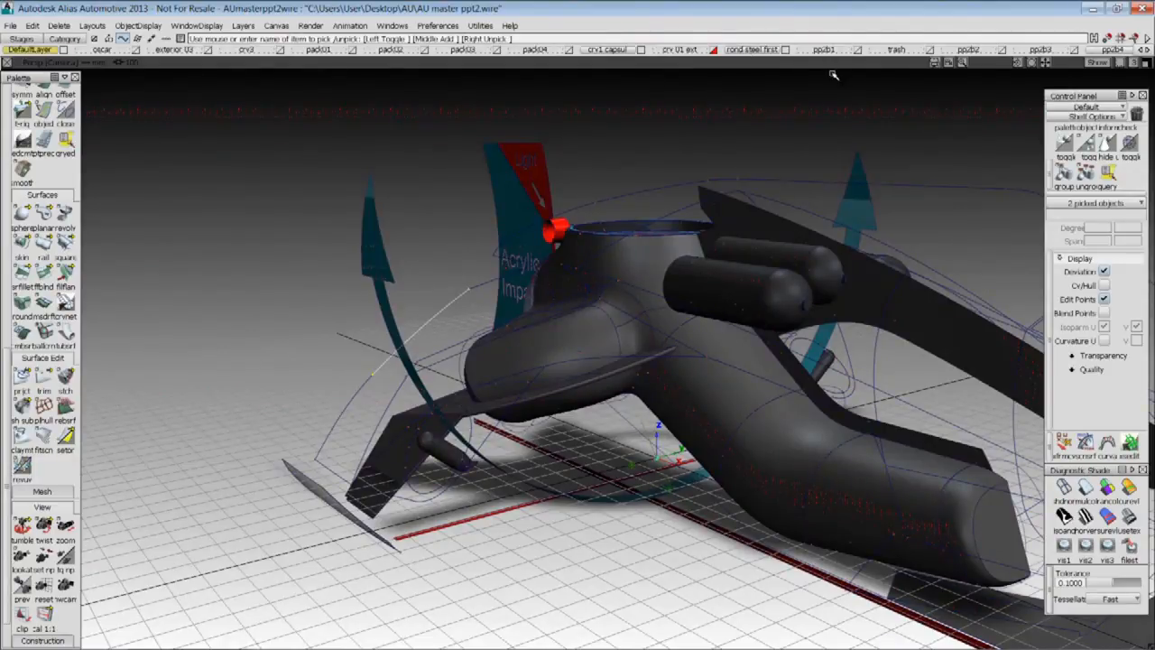
Hide the rond steel first and pp2b4 layers and make the pp2b5 layer visible
{"action": "right_click_drag", "start_coordinate": [757, 51], "coordinate": [761, 68]}
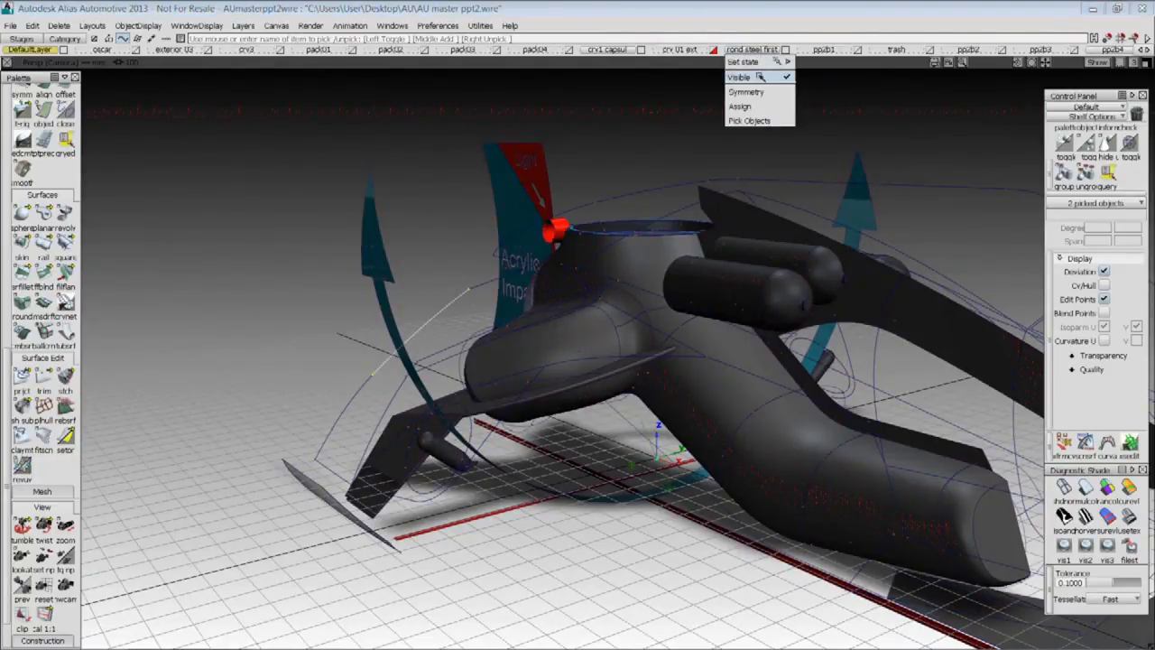
{"action": "left_click", "coordinate": [742, 77]}
{"action": "scroll", "coordinate": [903, 50], "scroll_direction": "down", "scroll_amount": 3}
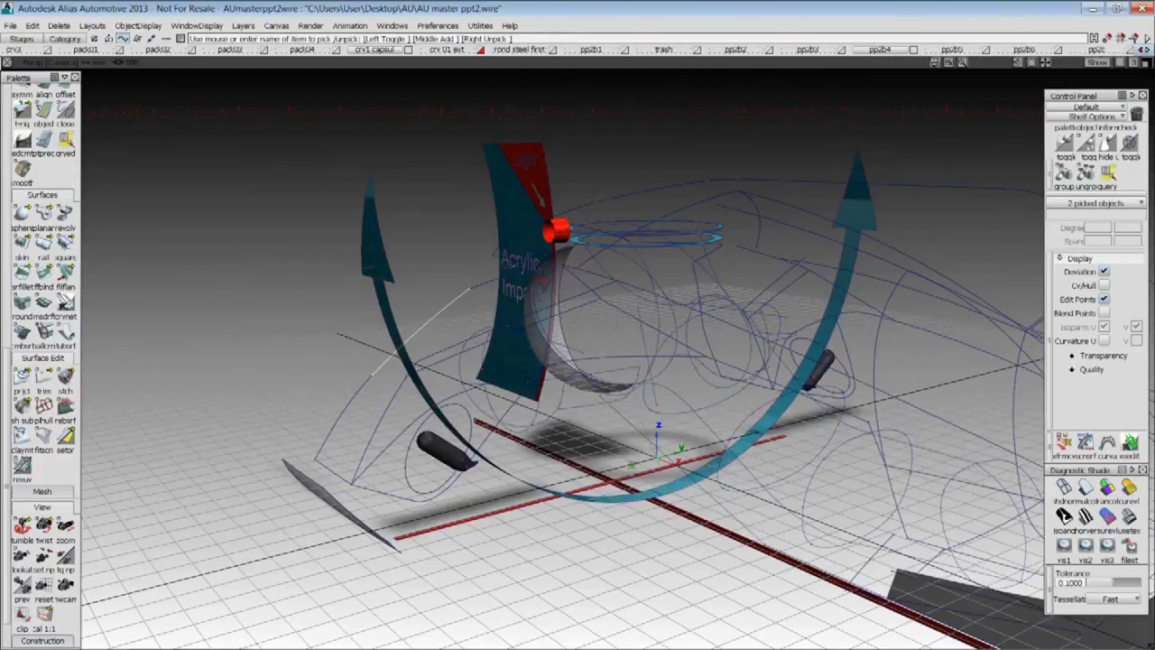
{"action": "right_click_drag", "start_coordinate": [835, 50], "coordinate": [840, 77]}
{"action": "left_click", "coordinate": [841, 77]}
{"action": "right_click_drag", "start_coordinate": [903, 49], "coordinate": [905, 78]}
{"action": "left_click", "coordinate": [906, 77]}
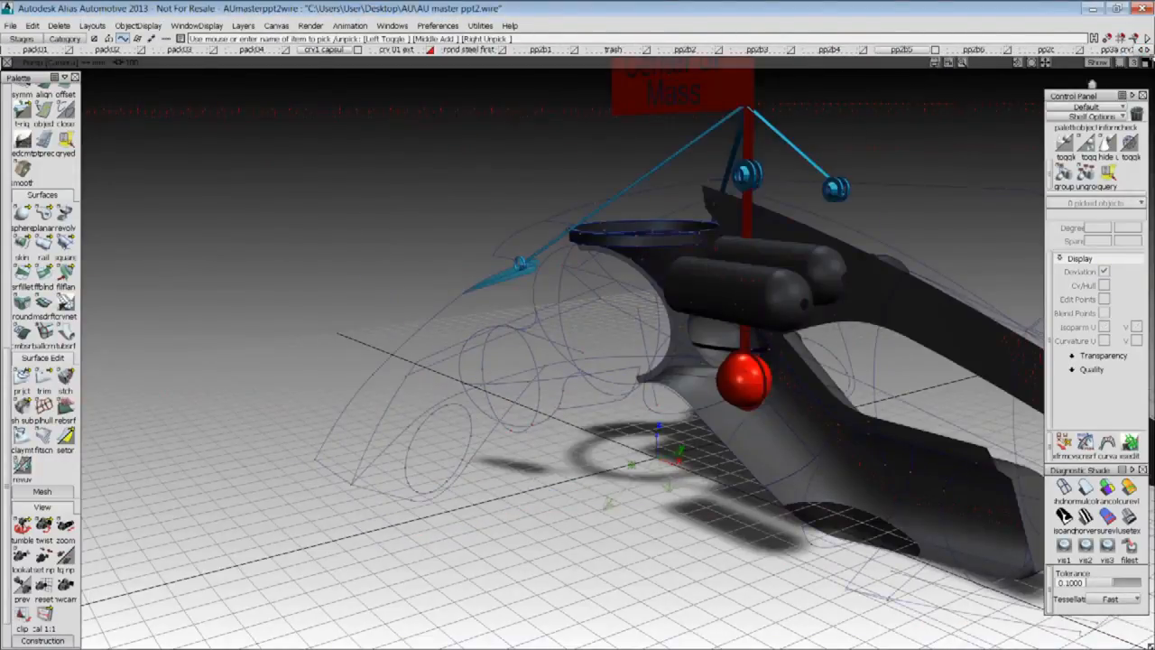
Hide the crv1 capsul layer
{"action": "left_click", "coordinate": [1142, 51]}
{"action": "left_click", "coordinate": [1142, 51]}
{"action": "left_click", "coordinate": [1142, 50]}
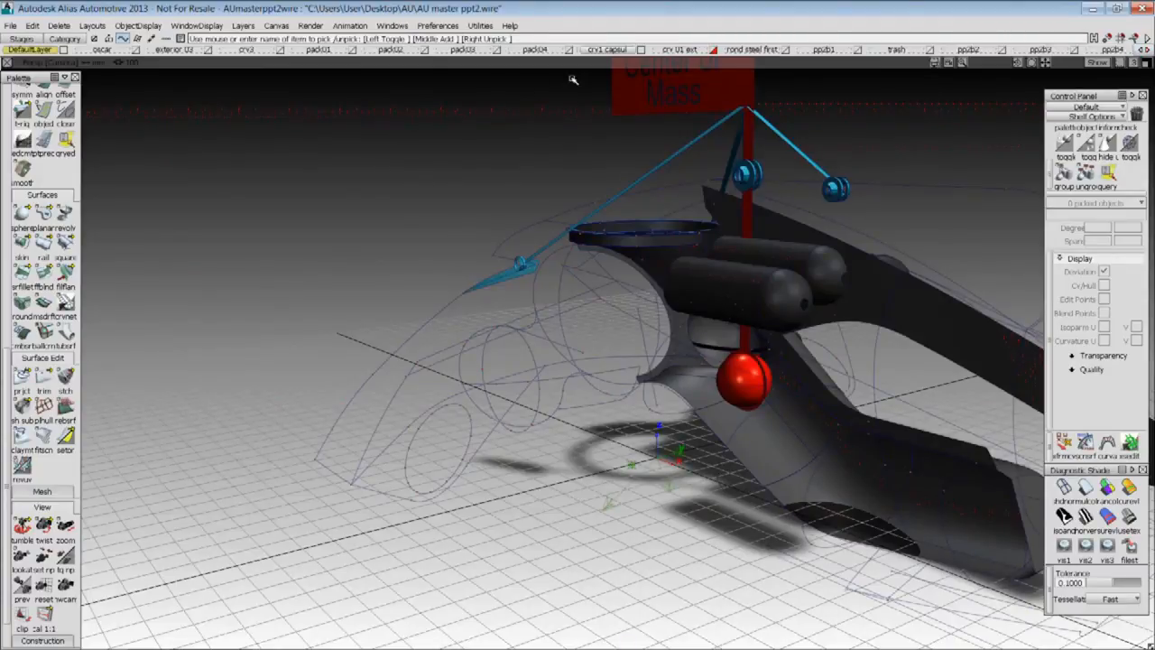
{"action": "left_click_drag", "start_coordinate": [597, 51], "coordinate": [595, 74]}
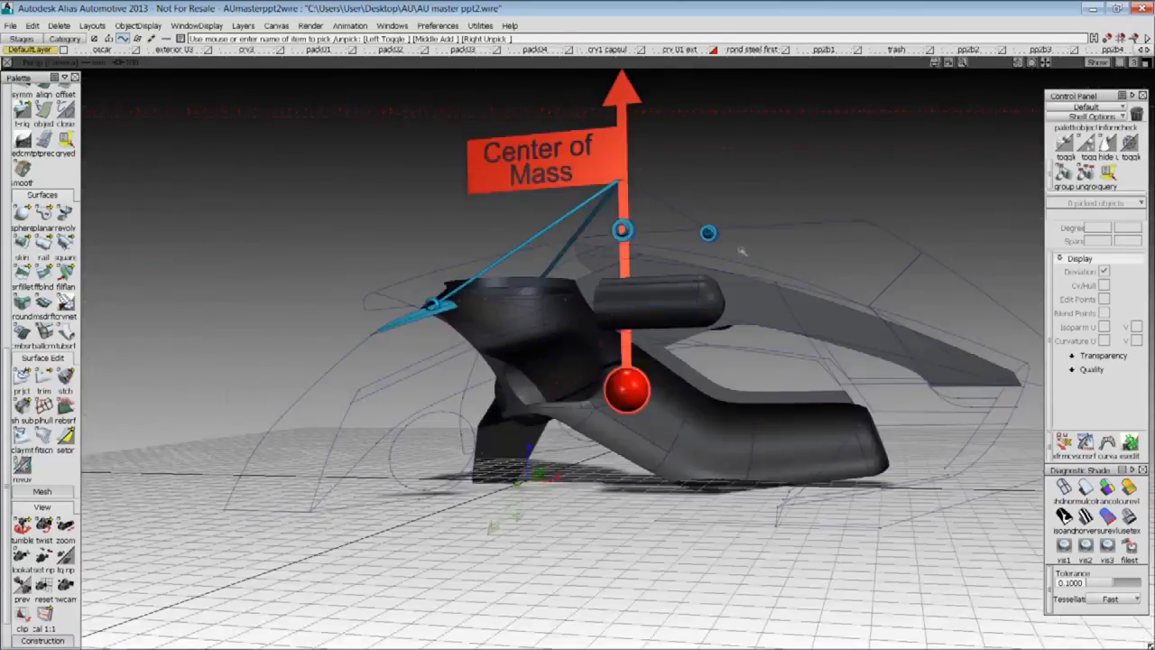
Examine the Center of Mass arrow and the blue anchor lines around the body from several angles
{"action": "left_click_drag", "start_coordinate": [659, 330], "coordinate": [778, 319], "text": "alt+shift"}
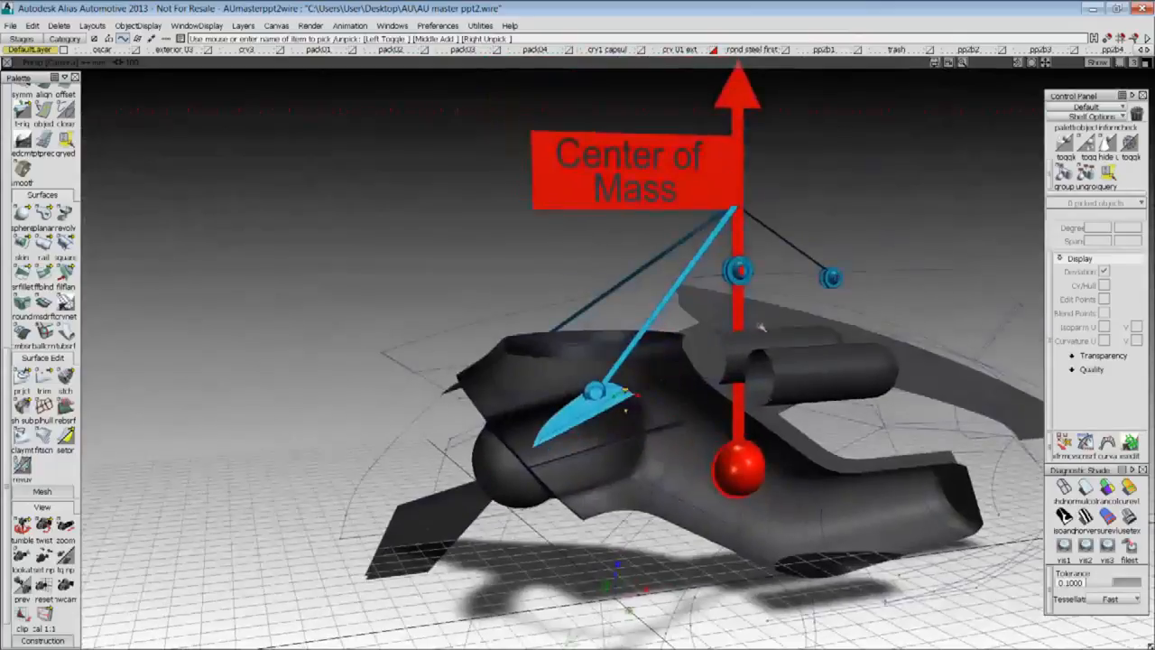
{"action": "left_click_drag", "start_coordinate": [751, 150], "coordinate": [632, 394], "text": "alt+shift"}
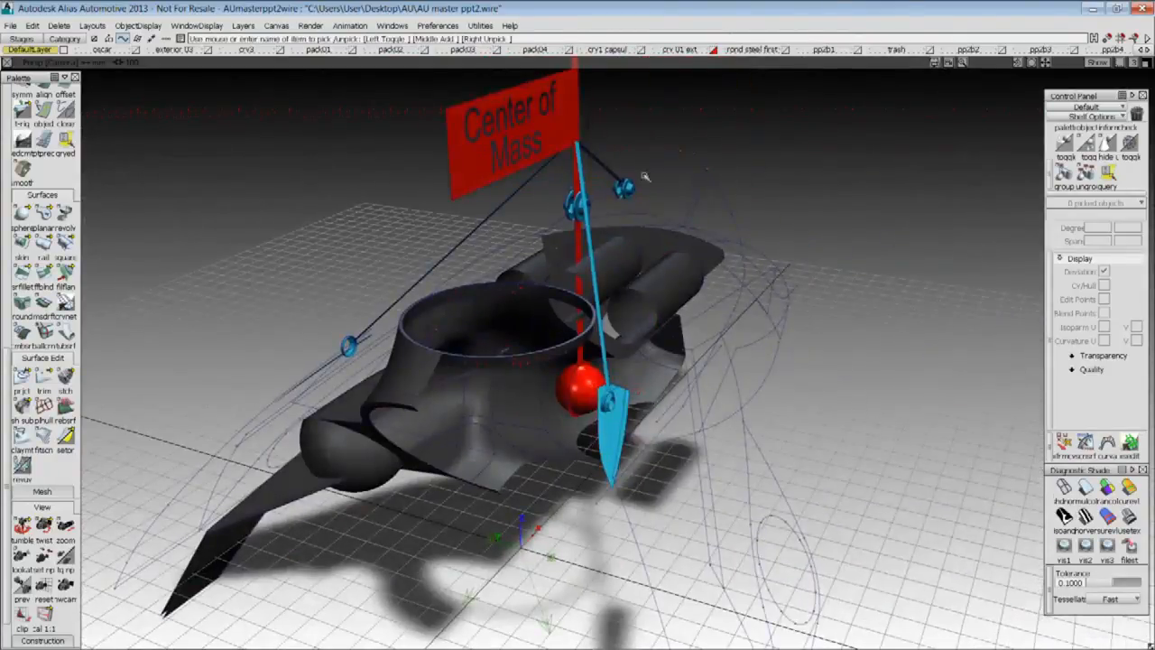
{"action": "left_click_drag", "start_coordinate": [519, 410], "coordinate": [623, 439], "text": "alt+shift"}
{"action": "left_click_drag", "start_coordinate": [729, 414], "coordinate": [646, 464], "text": "alt+shift"}
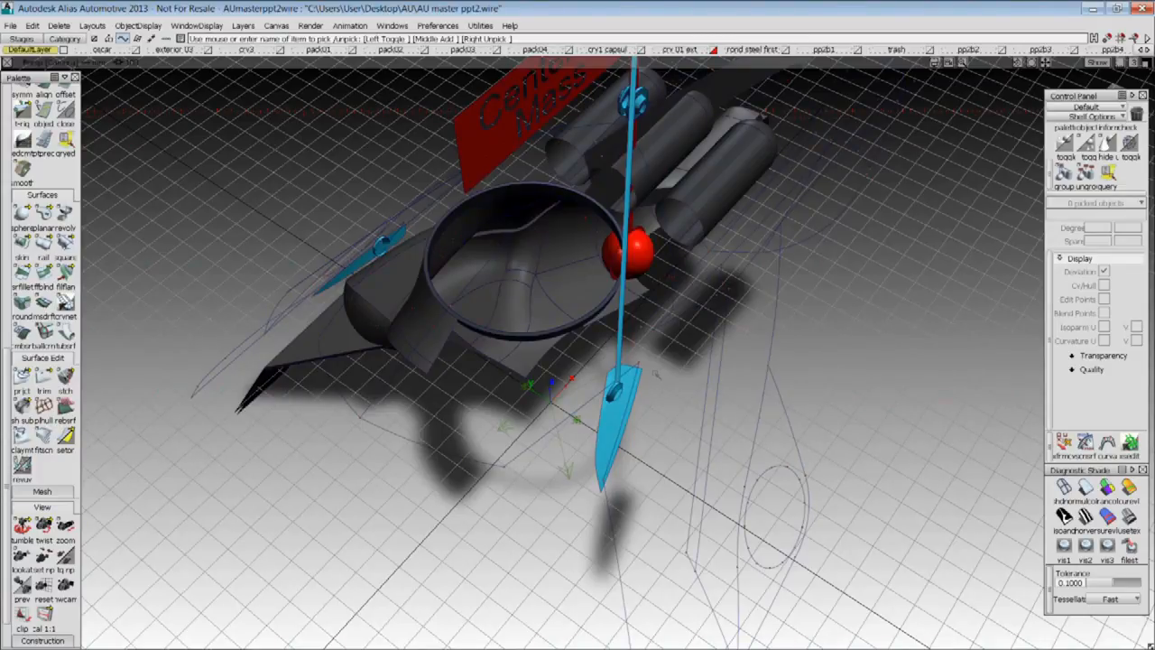
{"action": "left_click_drag", "start_coordinate": [656, 373], "coordinate": [697, 316], "text": "alt+shift"}
Hide the pp2b5 layer and make the pp2b6 layer visible
{"action": "left_click", "coordinate": [1147, 50]}
{"action": "left_click", "coordinate": [1146, 50]}
{"action": "left_click", "coordinate": [1147, 50]}
{"action": "left_click", "coordinate": [1147, 50]}
{"action": "left_click", "coordinate": [907, 52]}
{"action": "left_click", "coordinate": [903, 77]}
{"action": "left_click", "coordinate": [960, 50]}
{"action": "left_click", "coordinate": [948, 85]}
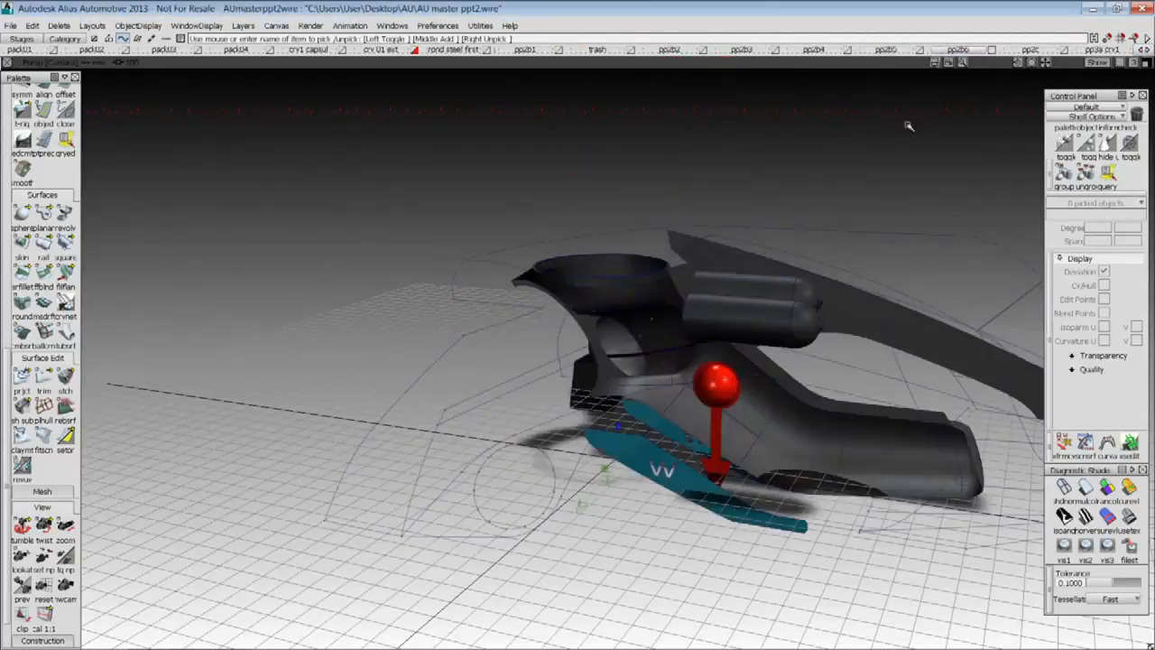
Examine the red balance arrow and the blue W panels beneath the body at close range
{"action": "left_click_drag", "start_coordinate": [632, 379], "coordinate": [684, 424], "text": "alt+shift"}
{"action": "middle_click_drag", "start_coordinate": [686, 426], "coordinate": [629, 362], "text": "alt+shift"}
{"action": "right_click_drag", "start_coordinate": [629, 361], "coordinate": [664, 320], "text": "alt+shift"}
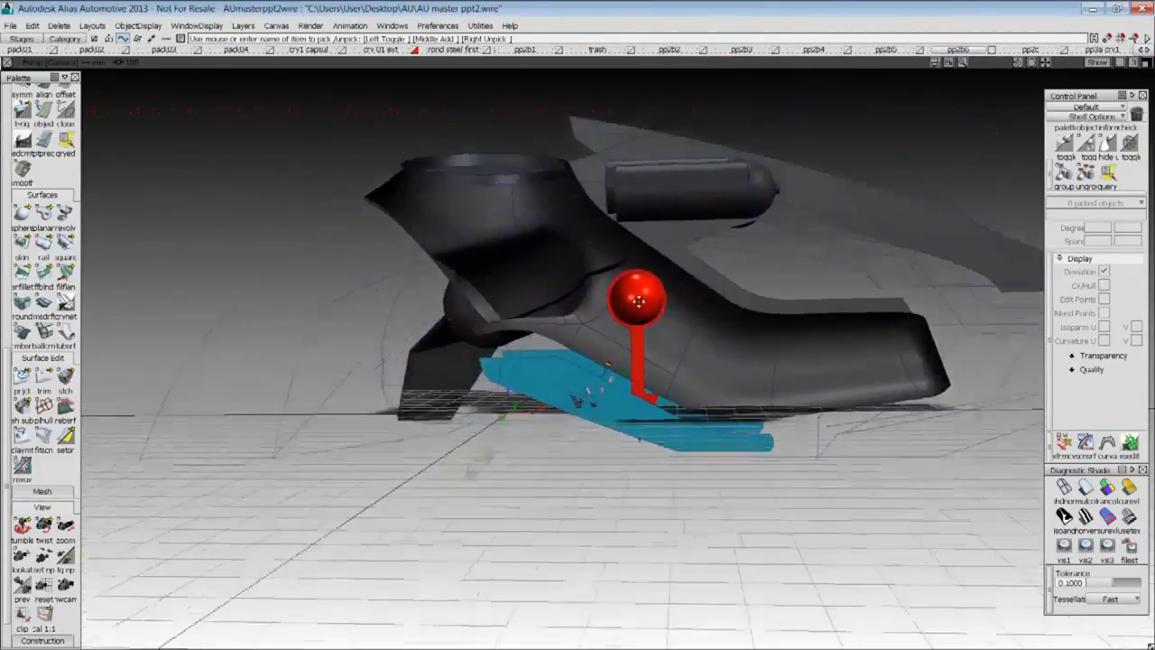
{"action": "middle_click_drag", "start_coordinate": [664, 321], "coordinate": [658, 289], "text": "alt+shift"}
{"action": "right_click_drag", "start_coordinate": [658, 289], "coordinate": [703, 302], "text": "alt+shift"}
{"action": "middle_click_drag", "start_coordinate": [703, 303], "coordinate": [665, 283], "text": "alt+shift"}
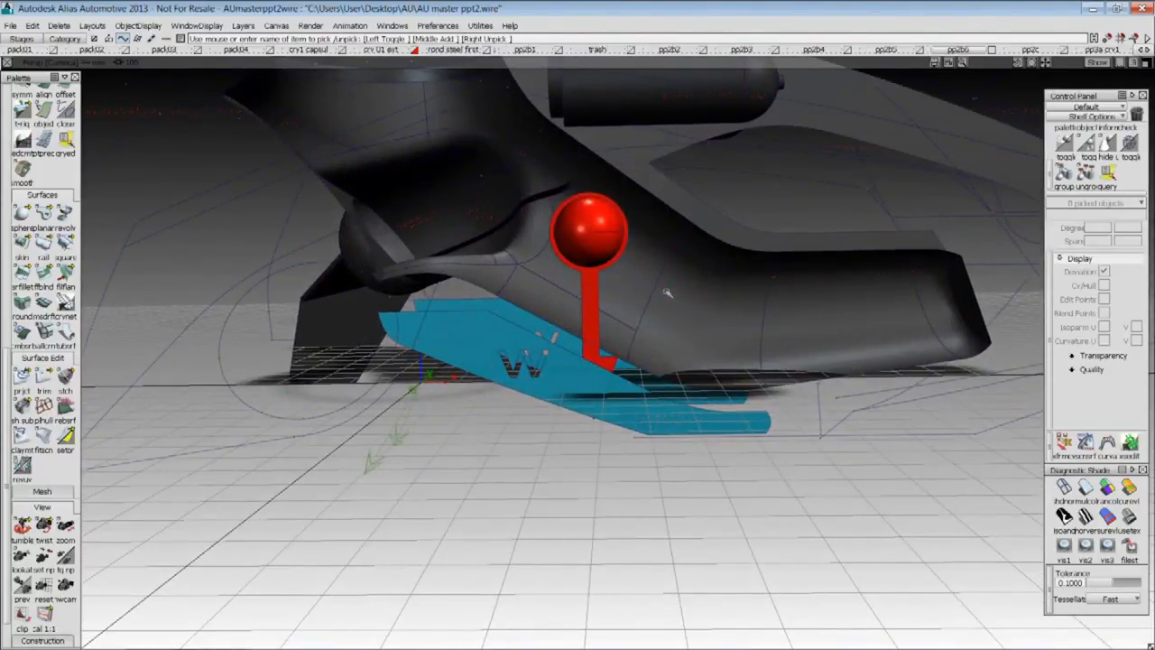
Hide the pp2b6 layer and make the pp2c layer with the hydrodynamic flow outlines visible
{"action": "left_click", "coordinate": [960, 51]}
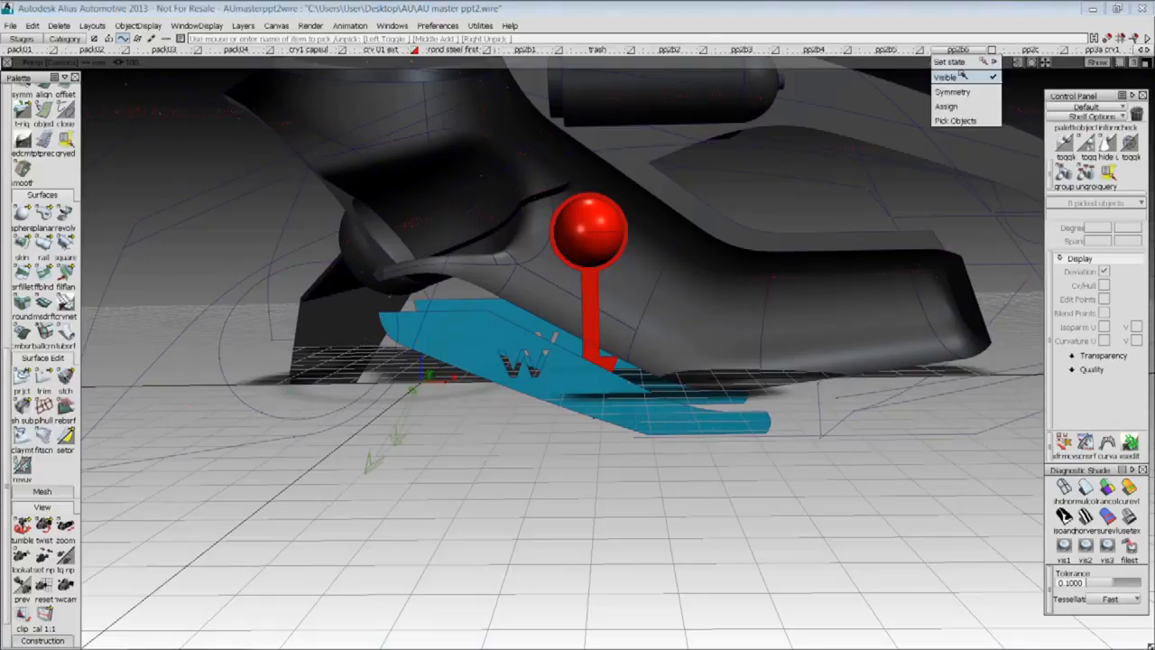
{"action": "left_click", "coordinate": [949, 85]}
{"action": "left_click", "coordinate": [1029, 51]}
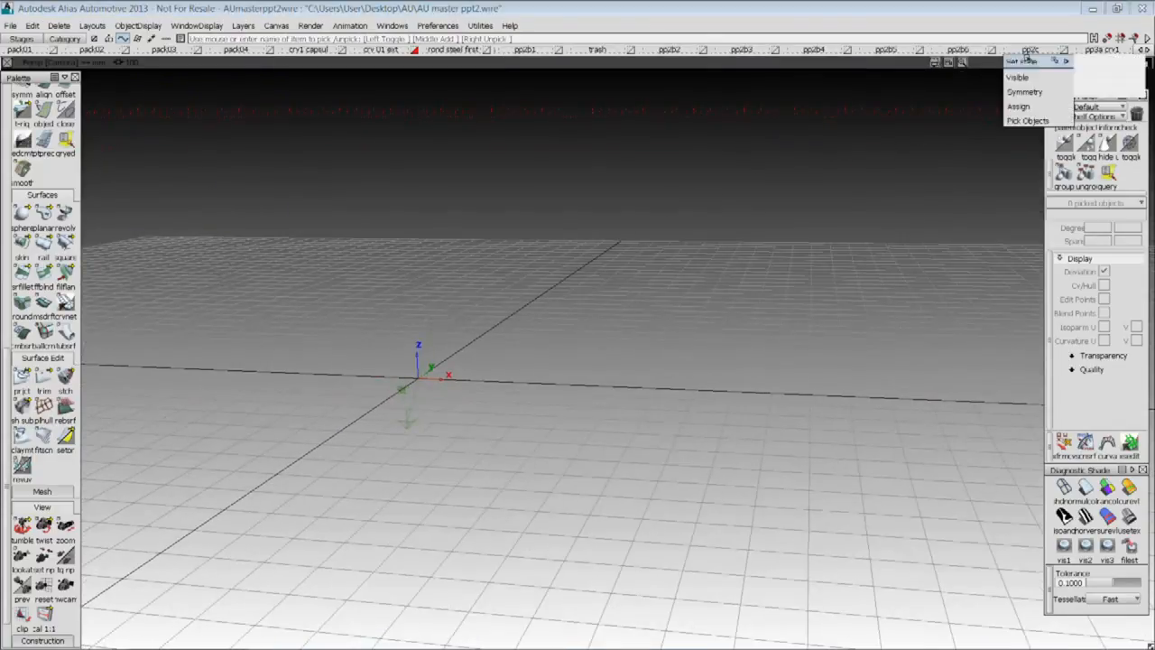
{"action": "left_click", "coordinate": [1022, 83]}
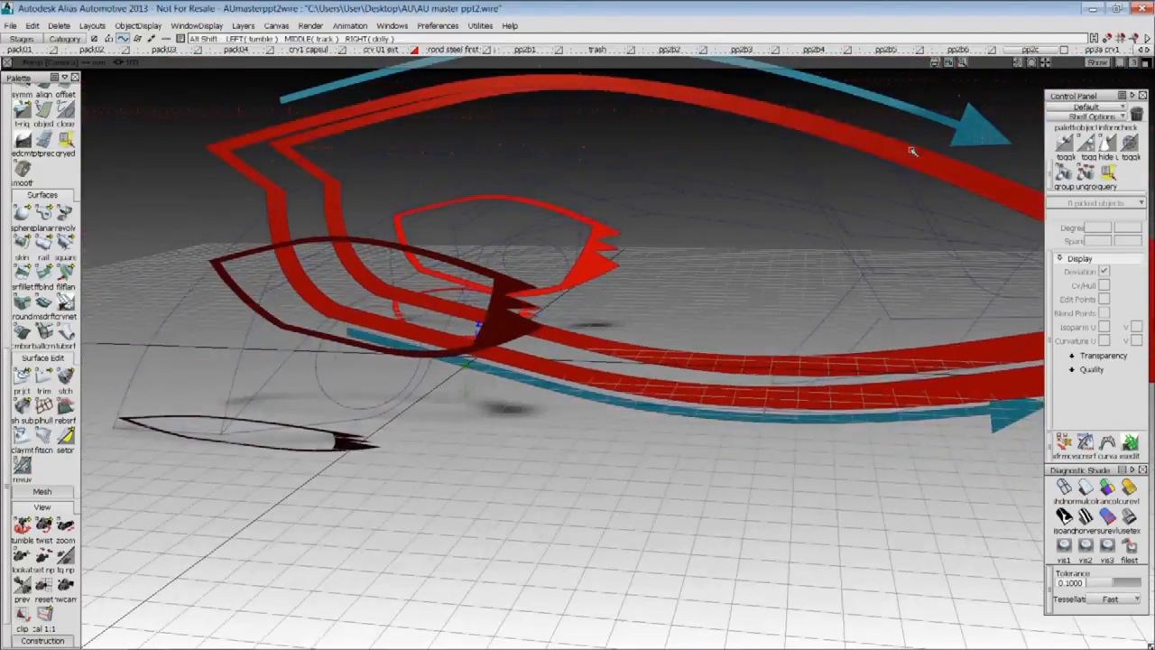
{"action": "left_click_drag", "start_coordinate": [911, 150], "coordinate": [953, 126], "text": "alt+shift"}
Switch to the presentation slides and advance to the "2c - Bacics of hydrodynamic" slide
{"action": "left_click", "coordinate": [1093, 11]}
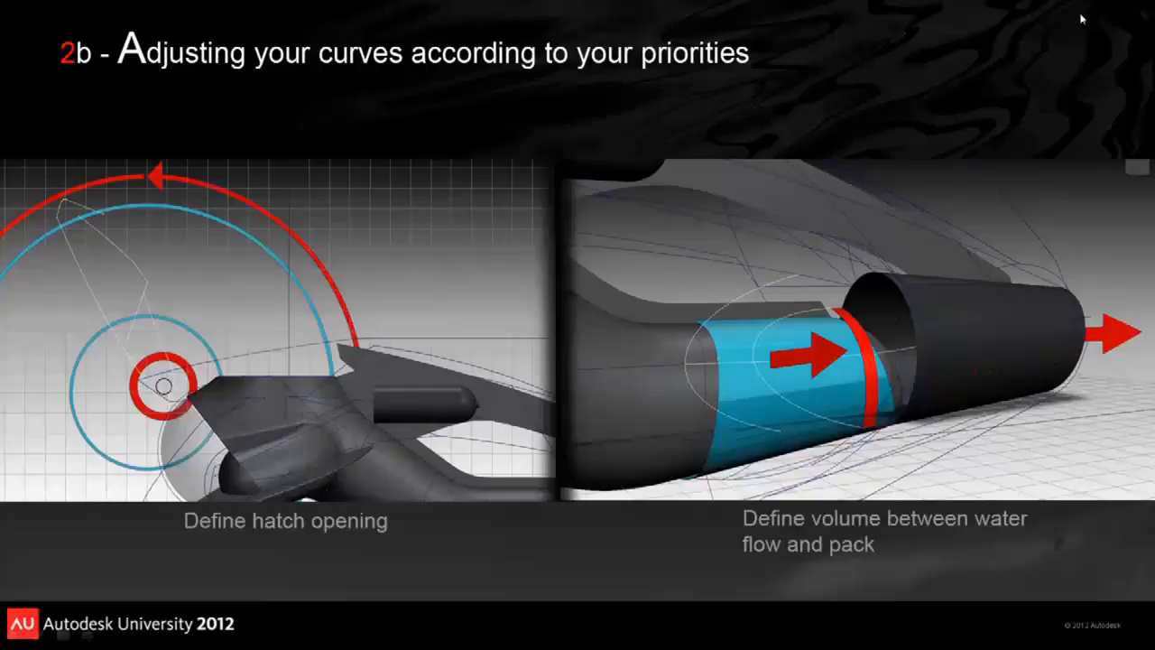
{"action": "left_click", "coordinate": [245, 488]}
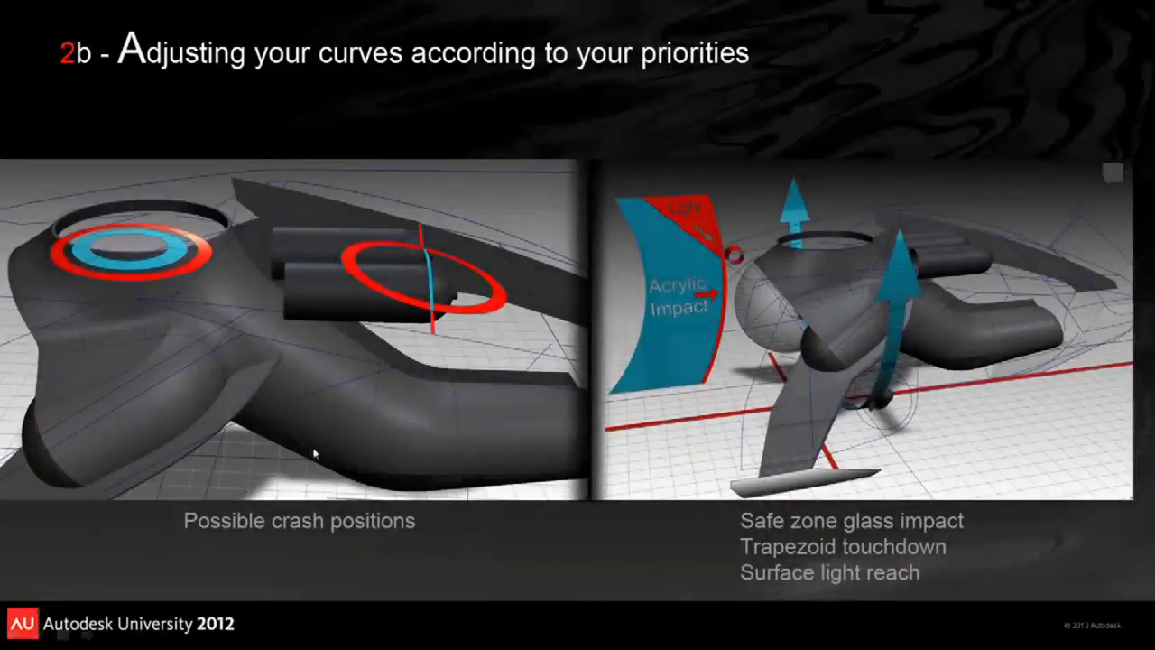
{"action": "left_click", "coordinate": [554, 349]}
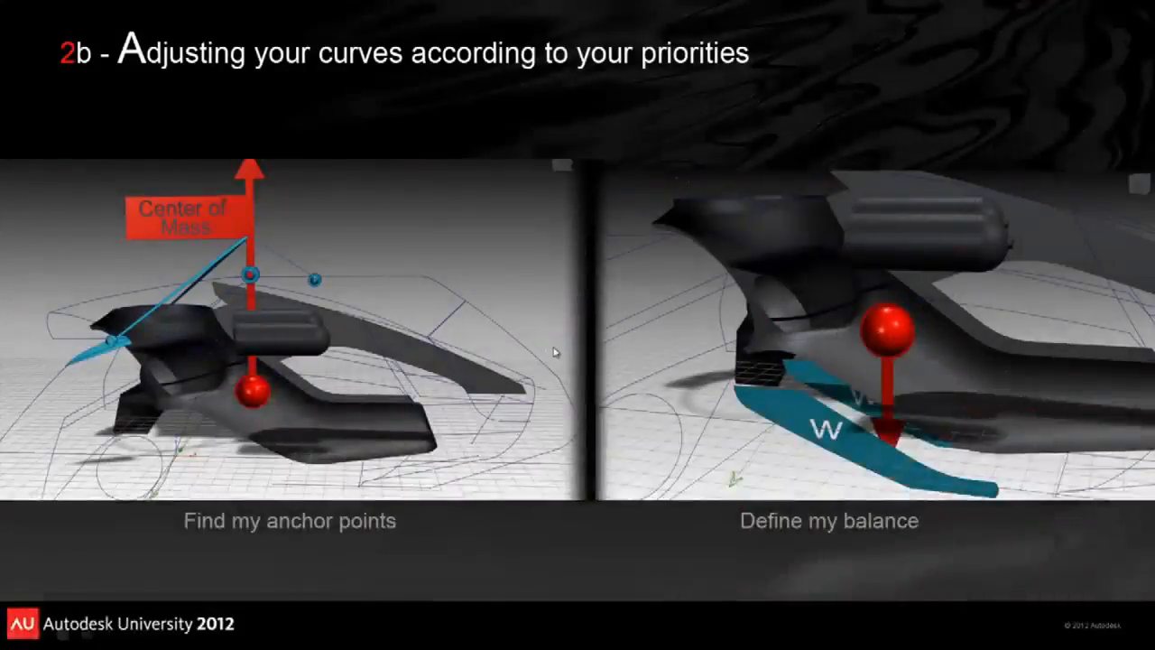
{"action": "left_click", "coordinate": [554, 348]}
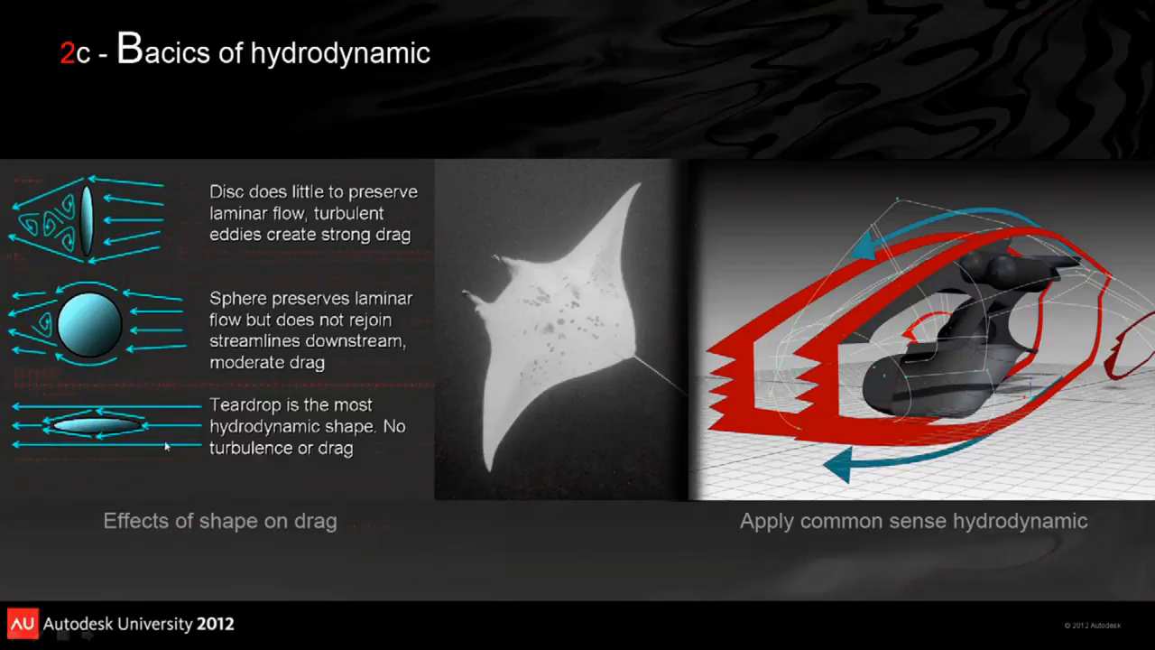
Switch back to Alias and examine the red teardrop outlines and blue flow arrows in perspective and side views
{"action": "key", "text": "alt+Tab"}
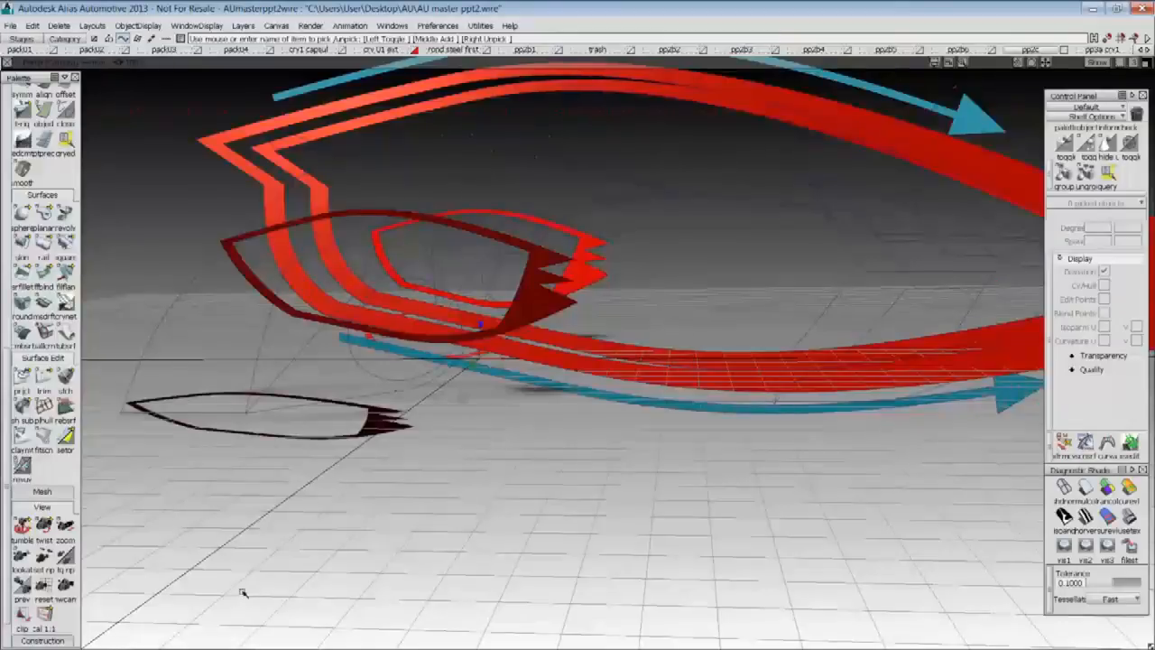
{"action": "left_click_drag", "start_coordinate": [392, 490], "coordinate": [600, 420], "text": "alt+shift"}
{"action": "right_click_drag", "start_coordinate": [683, 188], "coordinate": [714, 243], "text": "alt+shift"}
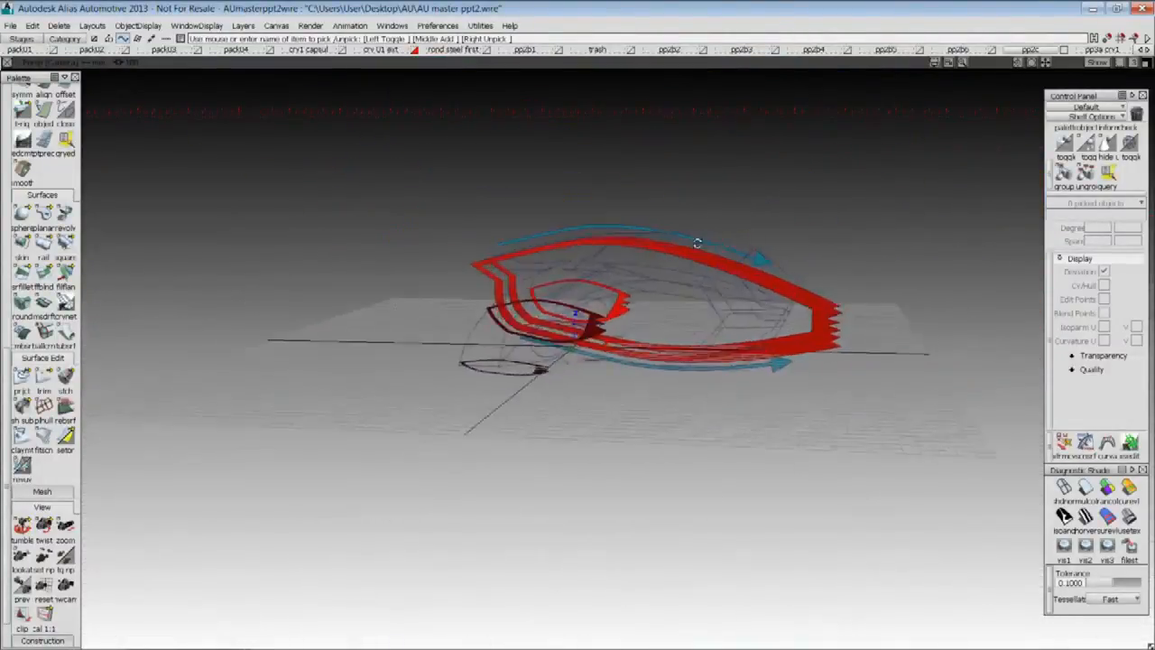
{"action": "left_click_drag", "start_coordinate": [714, 243], "coordinate": [381, 258], "text": "alt+shift"}
{"action": "key", "text": "F5"}
{"action": "key", "text": "F6"}
{"action": "right_click_drag", "start_coordinate": [661, 281], "coordinate": [713, 343], "text": "alt+shift"}
{"action": "middle_click_drag", "start_coordinate": [614, 369], "coordinate": [729, 328], "text": "alt+shift"}
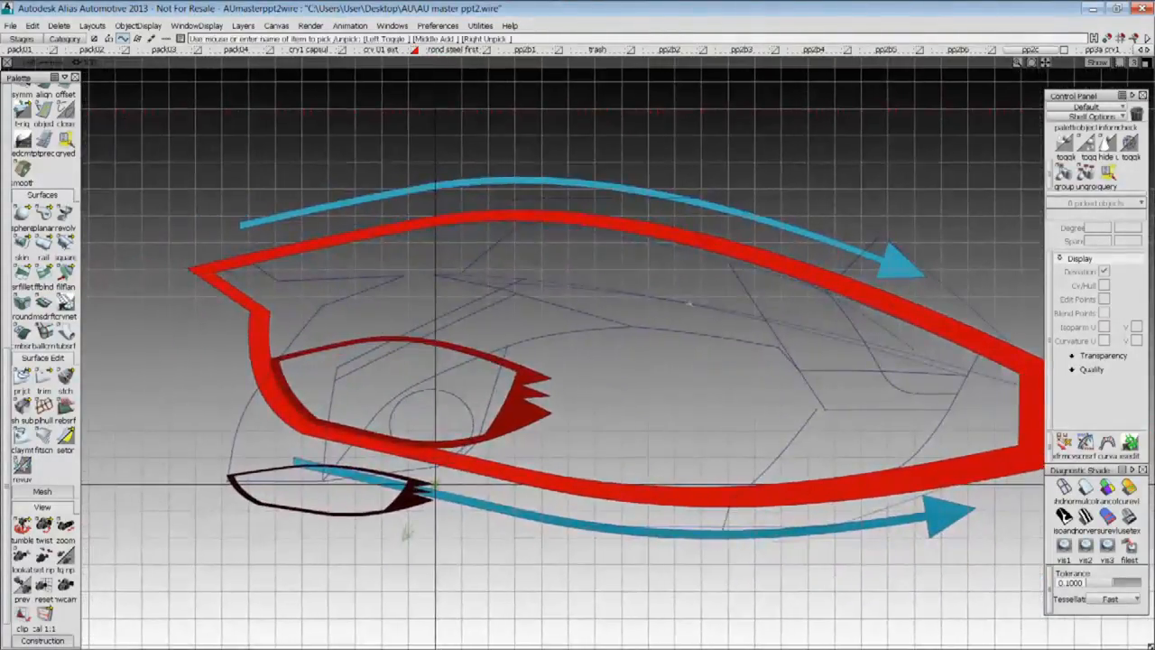
{"action": "right_click_drag", "start_coordinate": [524, 343], "coordinate": [466, 352], "text": "alt+shift"}
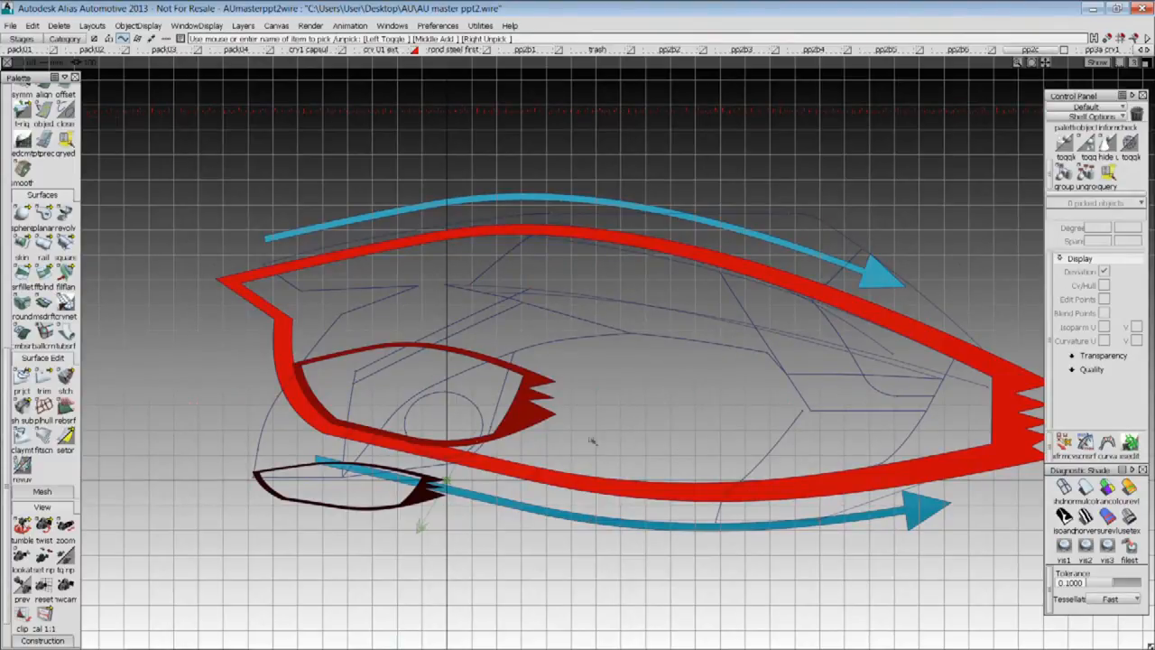
{"action": "right_click_drag", "start_coordinate": [637, 394], "coordinate": [682, 385], "text": "alt+shift"}
{"action": "middle_click_drag", "start_coordinate": [682, 386], "coordinate": [656, 388], "text": "alt+shift"}
Return to the perspective view and examine the red outlines and flow arrows from the vehicle's opposite side
{"action": "key", "text": "F8"}
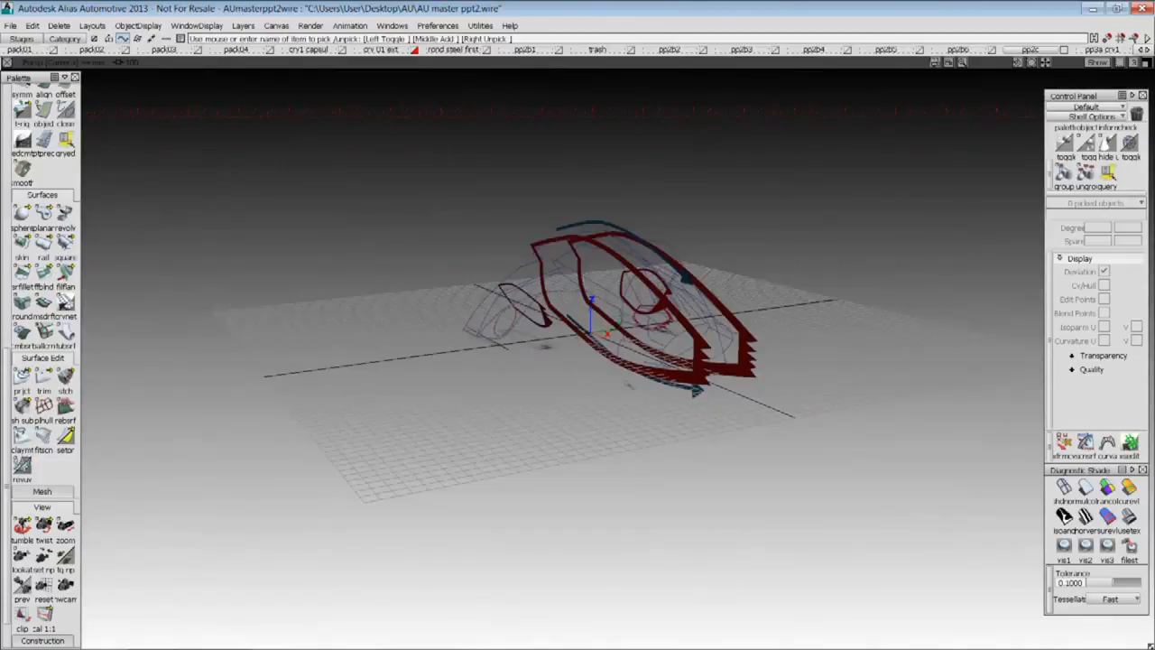
{"action": "right_click_drag", "start_coordinate": [547, 343], "coordinate": [666, 275], "text": "alt+shift"}
{"action": "left_click_drag", "start_coordinate": [667, 275], "coordinate": [469, 235], "text": "alt+shift"}
{"action": "middle_click_drag", "start_coordinate": [469, 235], "coordinate": [458, 264], "text": "alt+shift"}
{"action": "left_click_drag", "start_coordinate": [533, 273], "coordinate": [621, 399], "text": "alt+shift"}
{"action": "left_click_drag", "start_coordinate": [753, 417], "coordinate": [262, 257], "text": "alt+shift"}
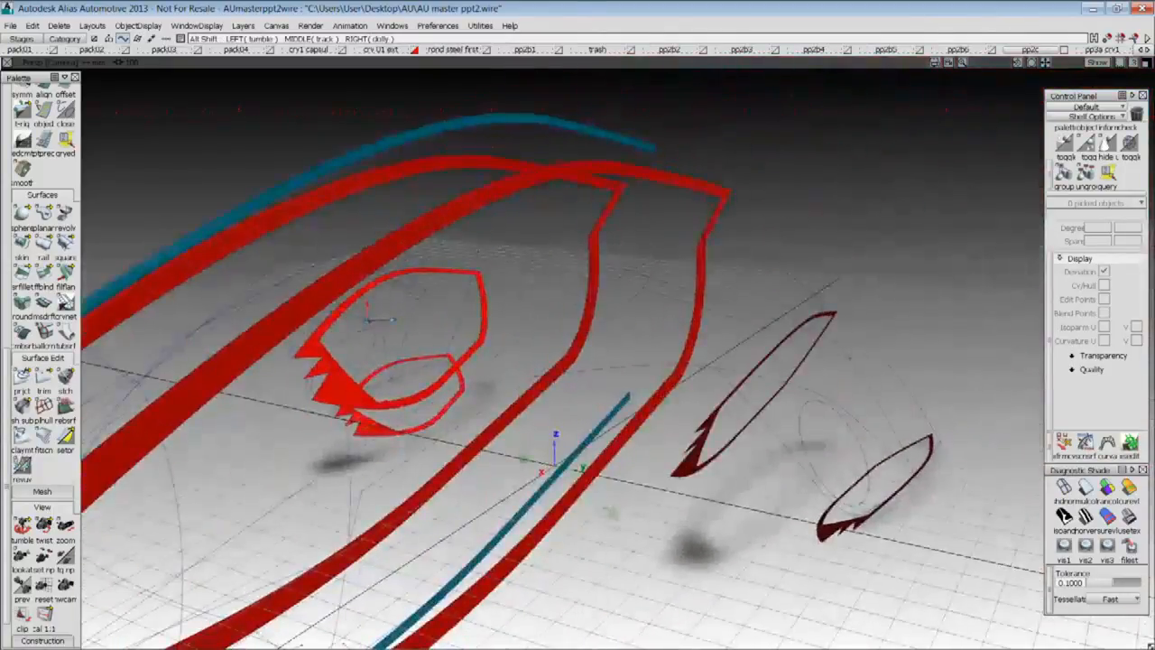
{"action": "left_click_drag", "start_coordinate": [632, 336], "coordinate": [614, 252], "text": "alt+shift"}
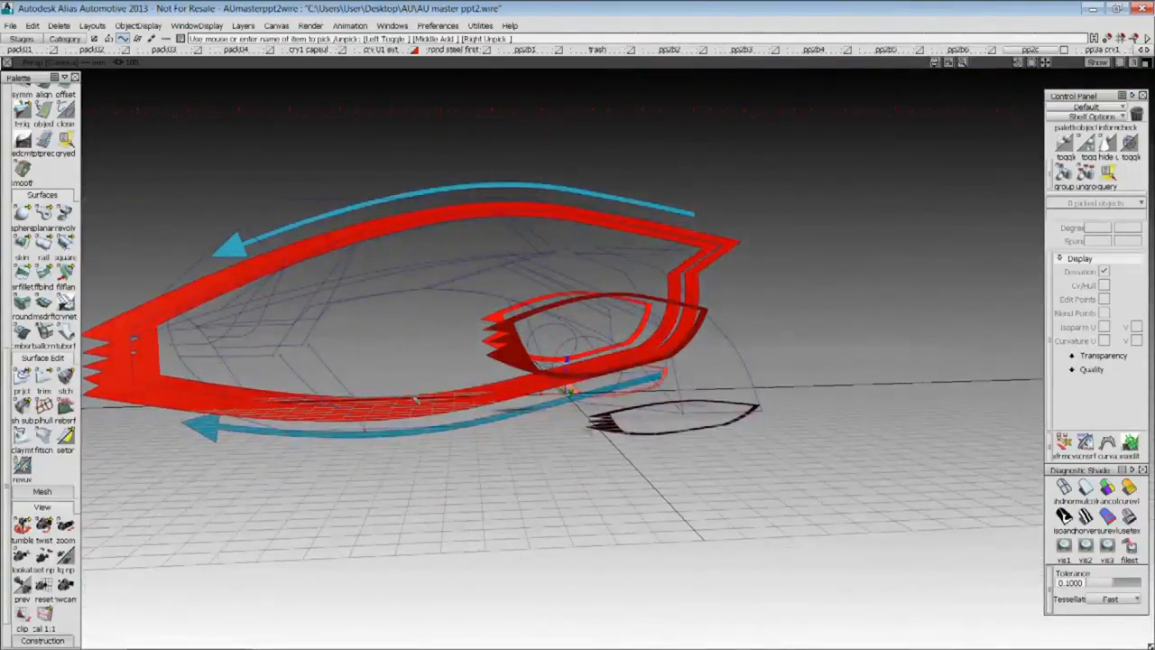
{"action": "left_click_drag", "start_coordinate": [415, 399], "coordinate": [706, 334], "text": "alt+shift"}
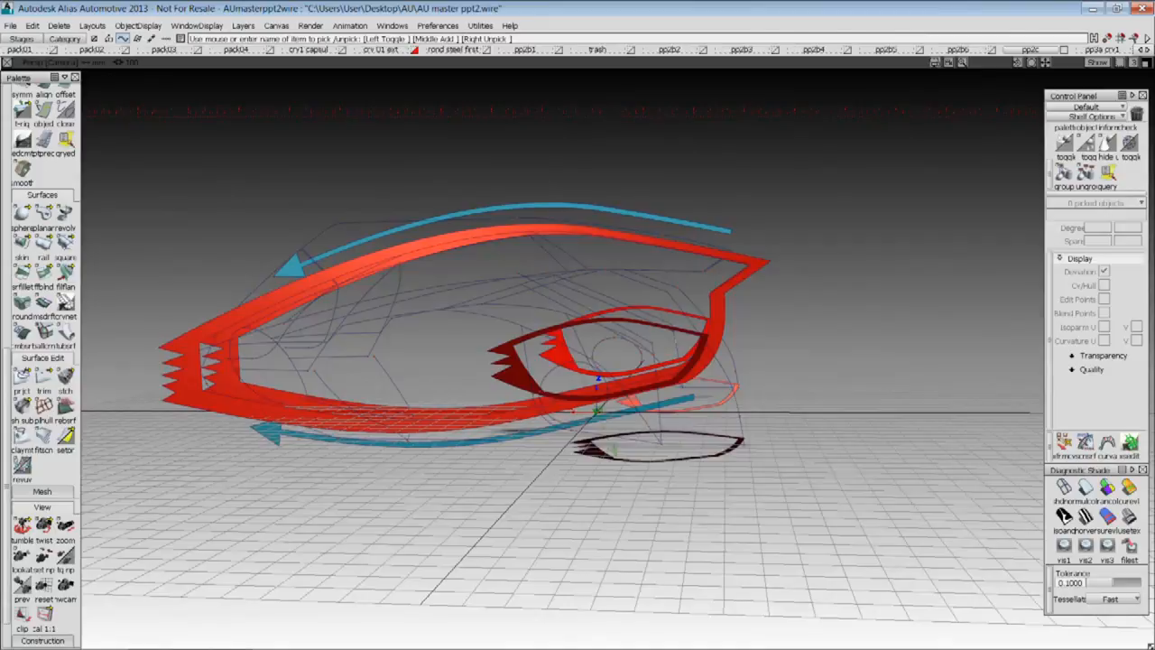
{"action": "right_click_drag", "start_coordinate": [707, 358], "coordinate": [809, 334], "text": "alt+shift"}
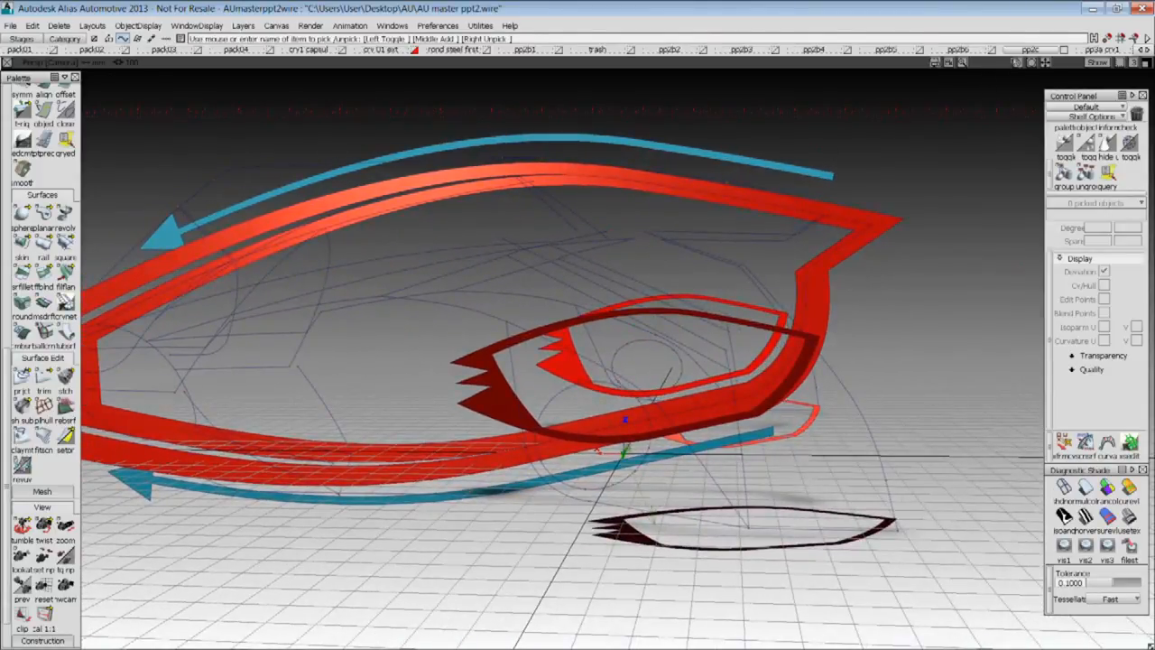
Hide the pp2c layer
{"action": "left_click", "coordinate": [1026, 51]}
{"action": "left_click", "coordinate": [1026, 75]}
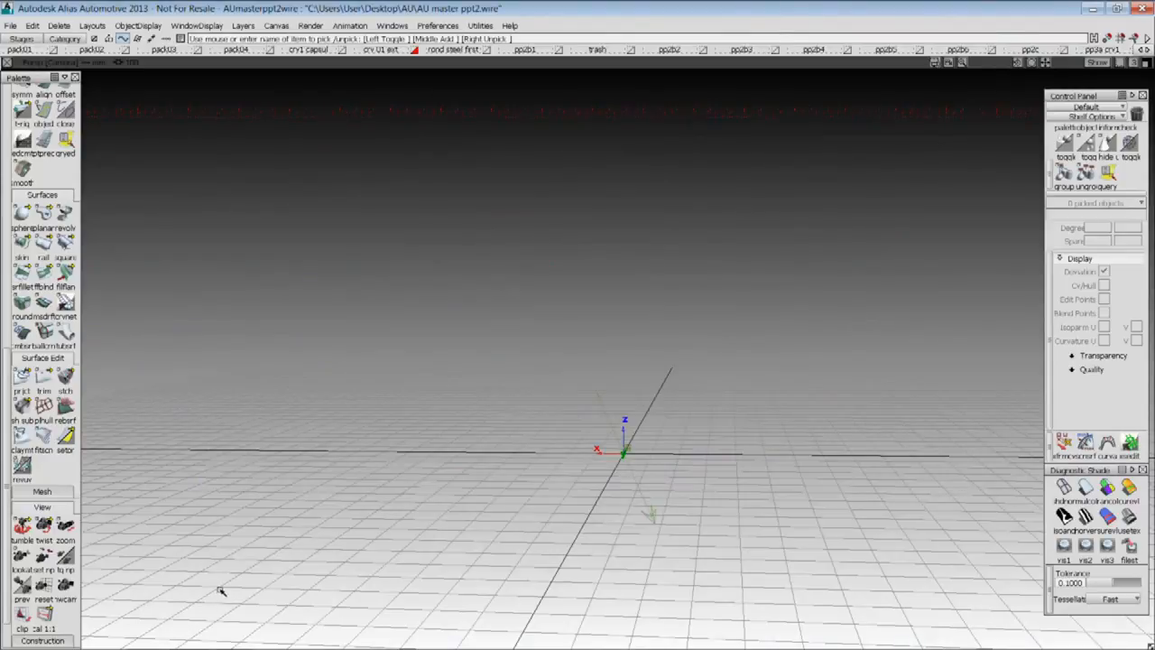
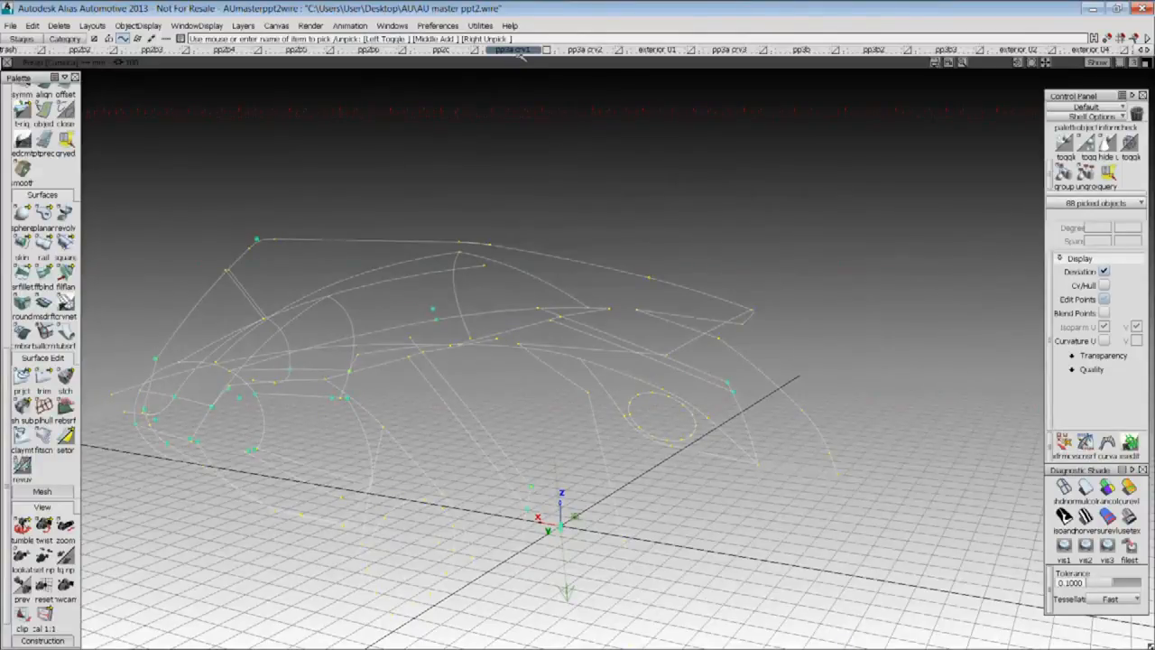
Clear the selection of the pp3a crv1 curves and examine them together with the pp3a crv2 curves
{"action": "key", "text": "Delete"}
{"action": "left_click_drag", "start_coordinate": [541, 129], "coordinate": [699, 196], "text": "alt+shift"}
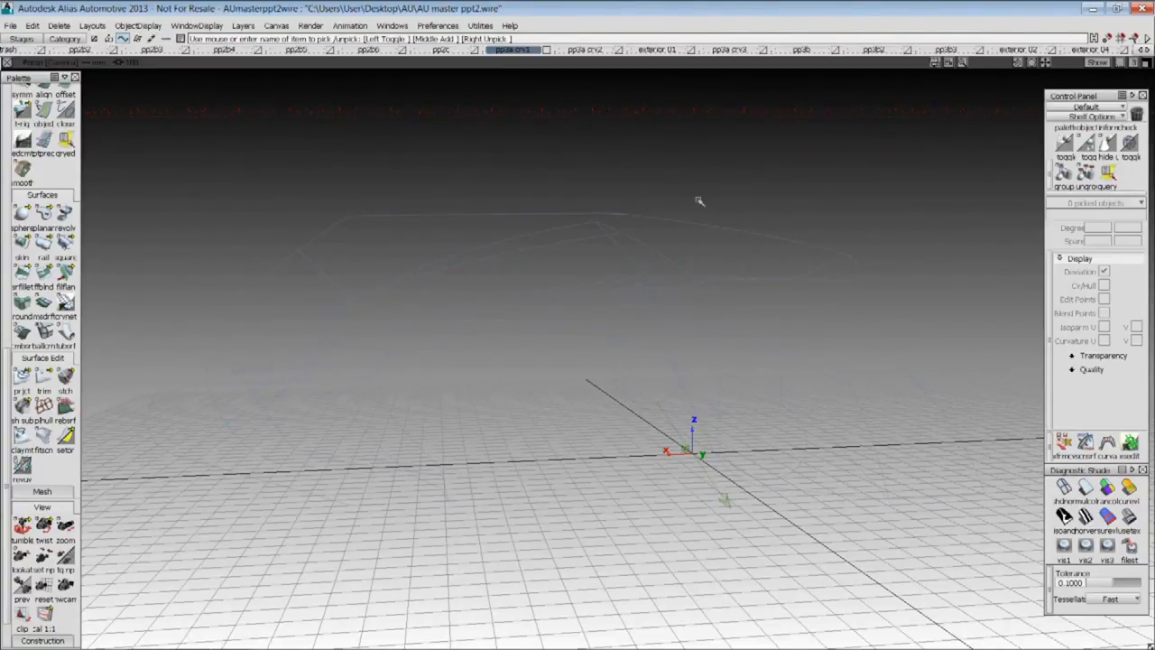
{"action": "left_click_drag", "start_coordinate": [712, 186], "coordinate": [587, 77], "text": "alt+shift"}
{"action": "left_click_drag", "start_coordinate": [596, 271], "coordinate": [370, 339], "text": "alt+shift"}
{"action": "left_click_drag", "start_coordinate": [524, 397], "coordinate": [509, 363], "text": "alt+shift"}
{"action": "right_click_drag", "start_coordinate": [508, 363], "coordinate": [615, 296], "text": "alt+shift"}
{"action": "left_click_drag", "start_coordinate": [458, 374], "coordinate": [533, 383], "text": "alt+shift"}
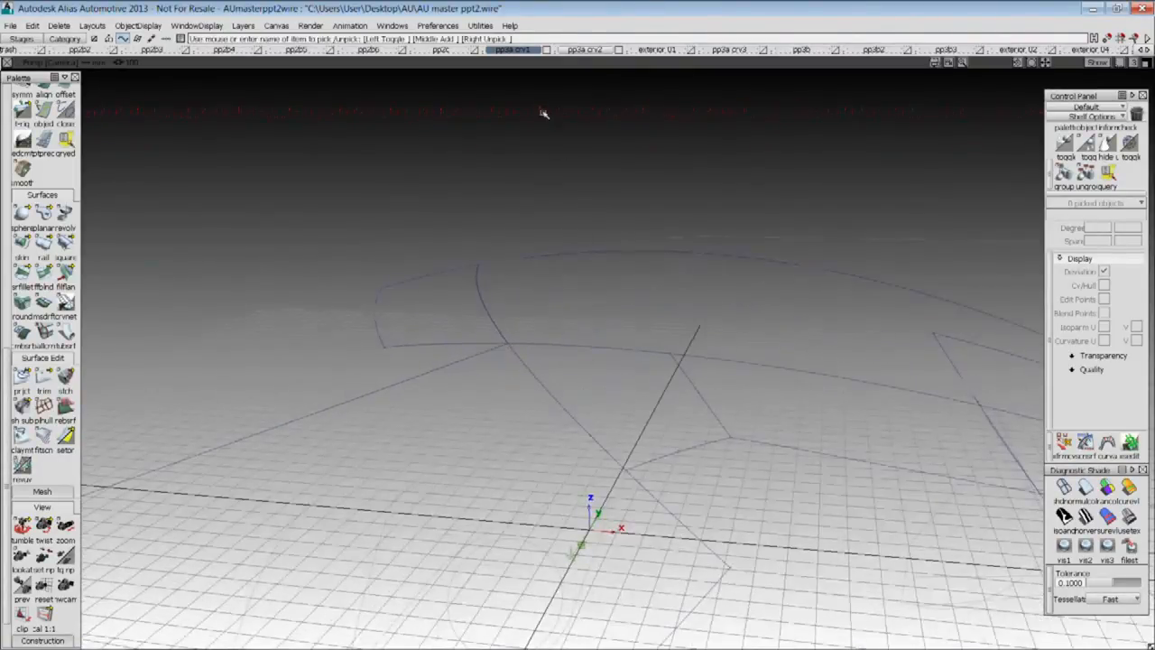
Pick all objects on the pp3a crv1 layer to highlight its curves, inspect them, and clear the selection
{"action": "left_click", "coordinate": [533, 53]}
{"action": "left_click", "coordinate": [516, 120]}
{"action": "left_click_drag", "start_coordinate": [622, 188], "coordinate": [451, 431], "text": "alt+shift"}
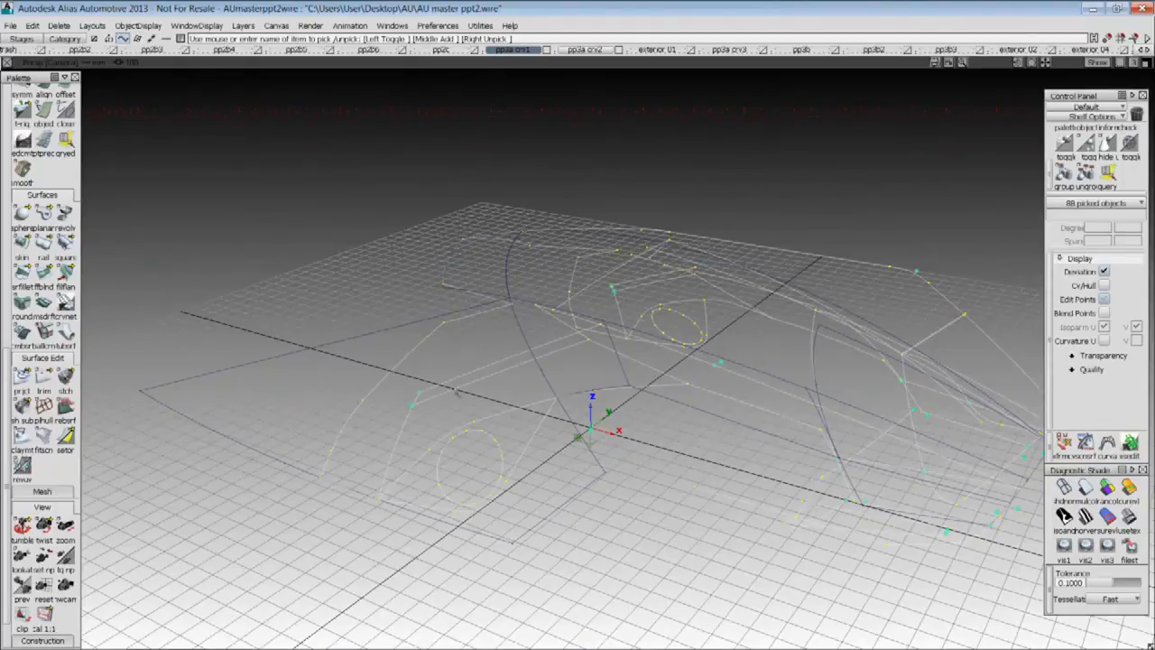
{"action": "left_click_drag", "start_coordinate": [383, 480], "coordinate": [487, 457], "text": "alt+shift"}
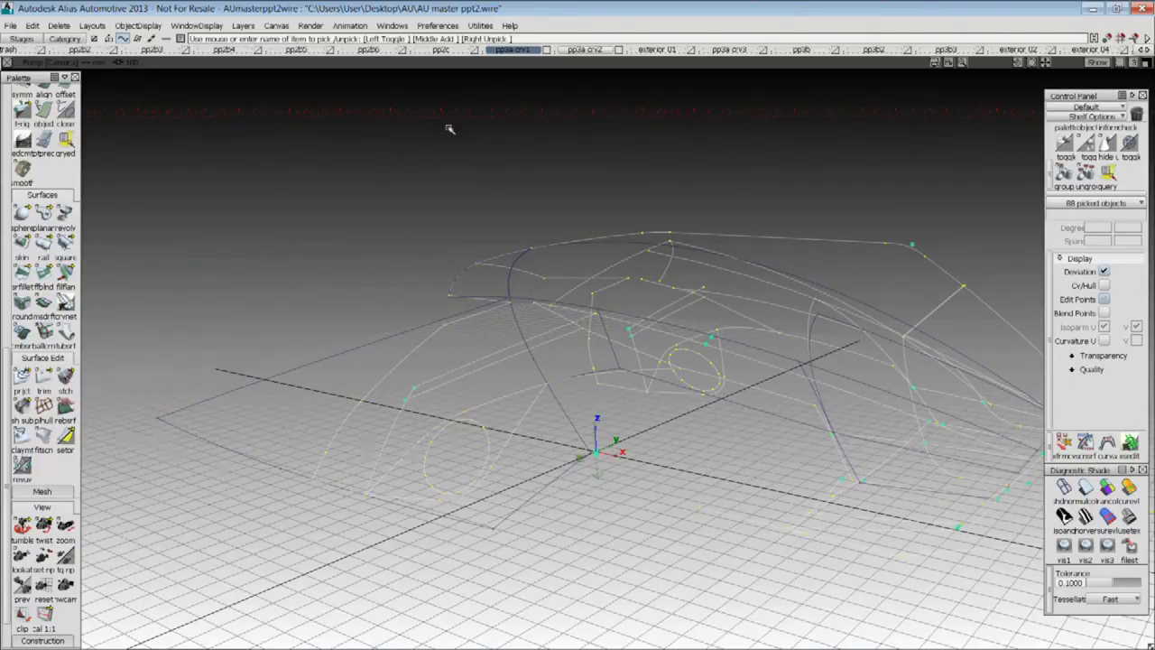
{"action": "left_click_drag", "start_coordinate": [471, 219], "coordinate": [480, 251], "text": "ctrl+shift"}
Examine the unselected pp3a crv1 and pp3a crv2 curve network from several angles in perspective
{"action": "left_click_drag", "start_coordinate": [501, 302], "coordinate": [753, 421], "text": "alt+shift"}
{"action": "left_click_drag", "start_coordinate": [860, 445], "coordinate": [516, 394], "text": "alt+shift"}
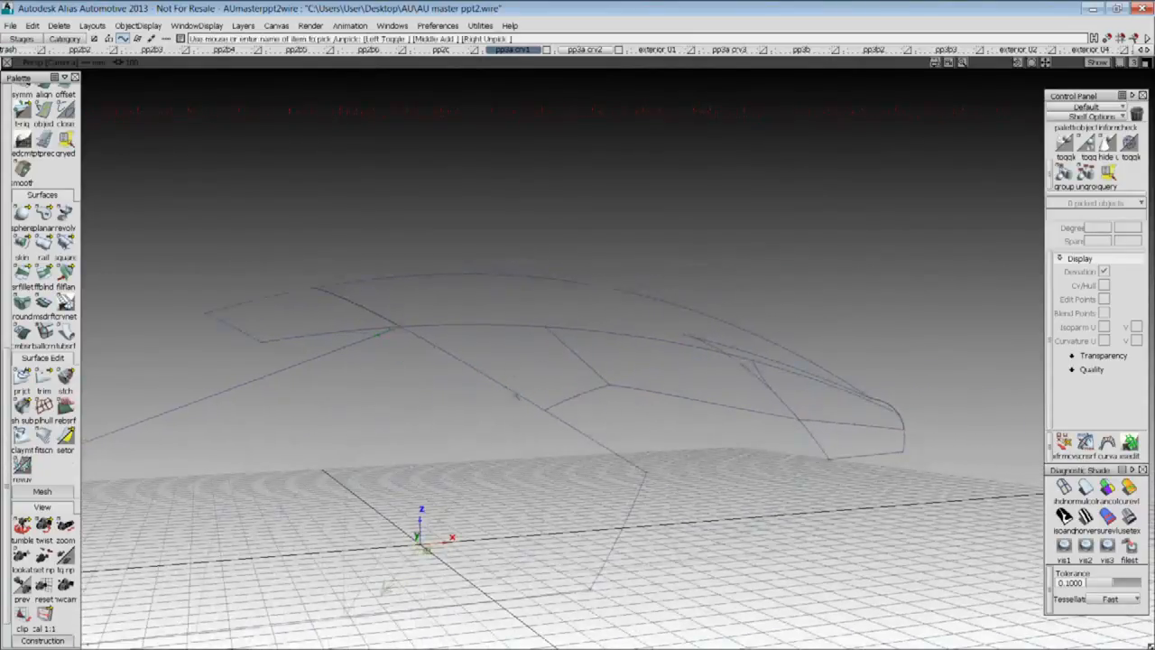
{"action": "left_click_drag", "start_coordinate": [679, 388], "coordinate": [640, 416], "text": "alt+shift"}
{"action": "left_click_drag", "start_coordinate": [696, 379], "coordinate": [654, 325], "text": "alt+shift"}
{"action": "left_click_drag", "start_coordinate": [211, 180], "coordinate": [824, 493]}
{"action": "left_click_drag", "start_coordinate": [722, 492], "coordinate": [698, 490], "text": "alt+shift"}
{"action": "left_click", "coordinate": [768, 569]}
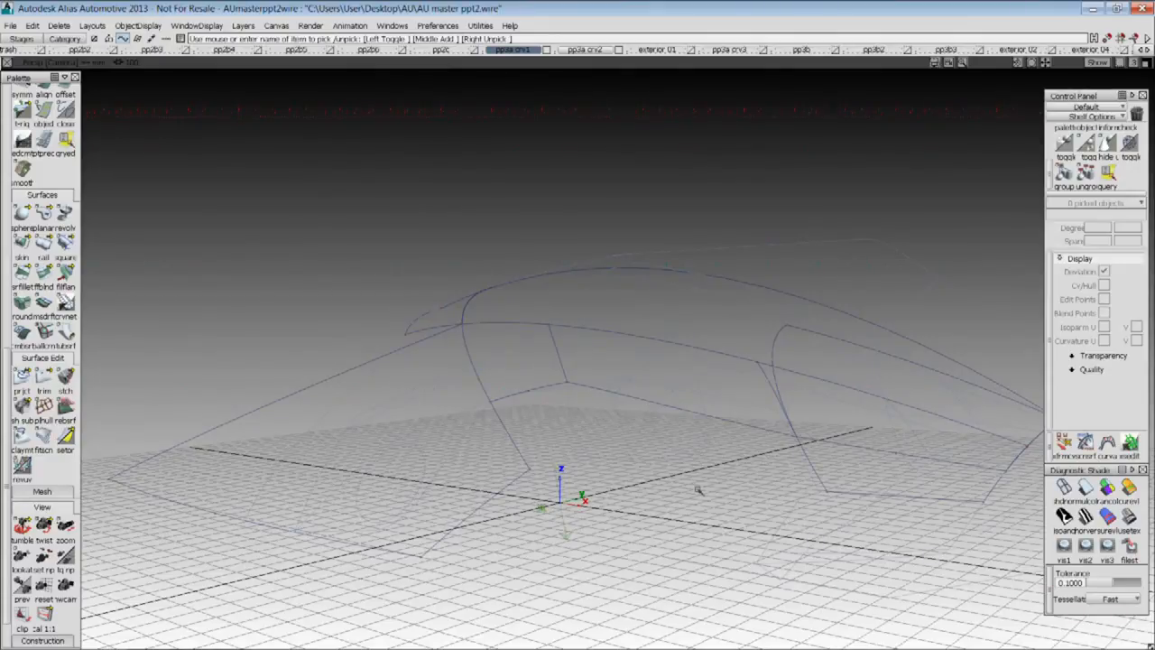
Hide the pp3a crv2 layer and show the exterior_01 layer with its annotated surfaces
{"action": "left_click_drag", "start_coordinate": [698, 491], "coordinate": [780, 407], "text": "alt+shift"}
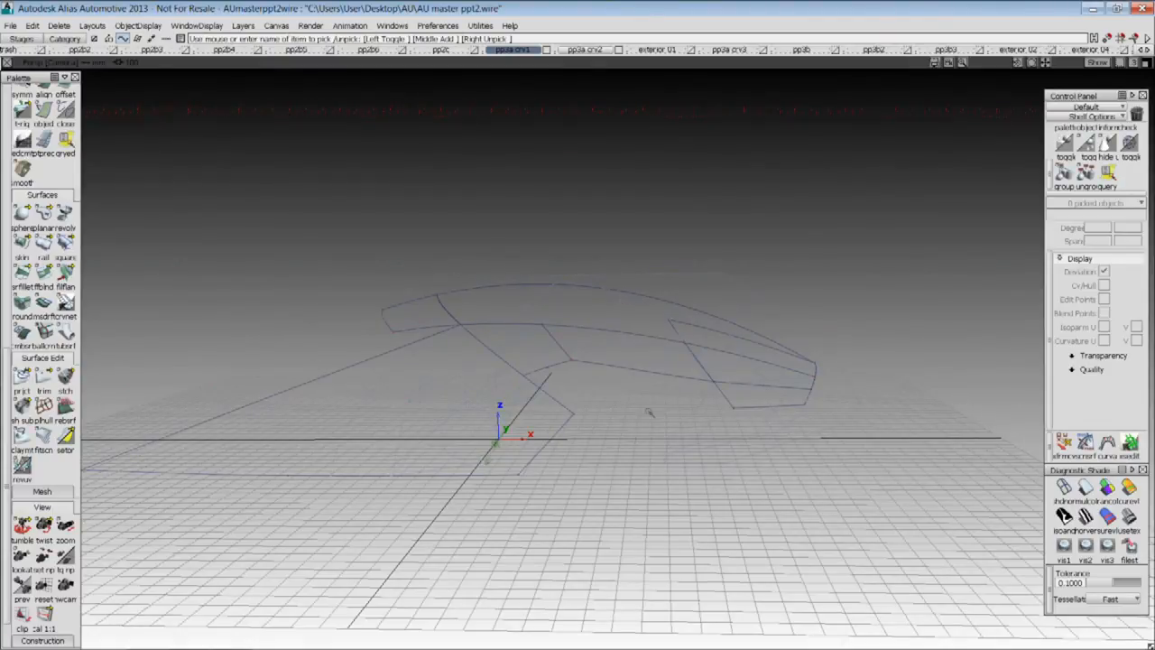
{"action": "right_click_drag", "start_coordinate": [732, 446], "coordinate": [675, 422], "text": "alt+shift"}
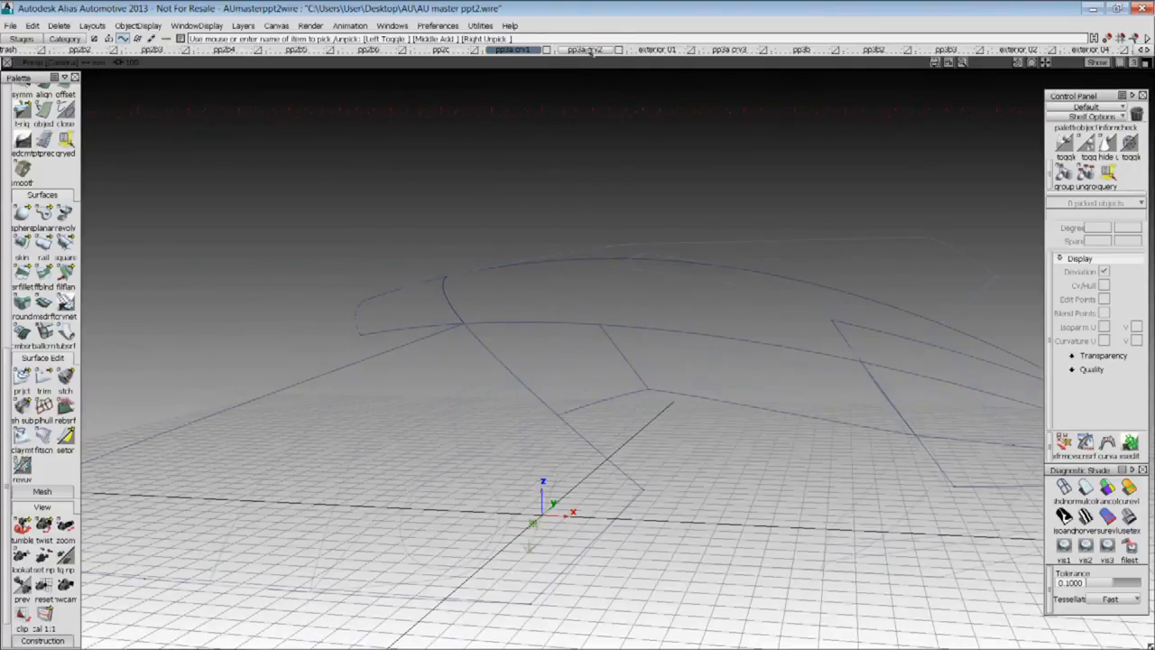
{"action": "left_click_drag", "start_coordinate": [640, 53], "coordinate": [640, 80]}
{"action": "right_click_drag", "start_coordinate": [709, 171], "coordinate": [792, 194], "text": "alt+shift"}
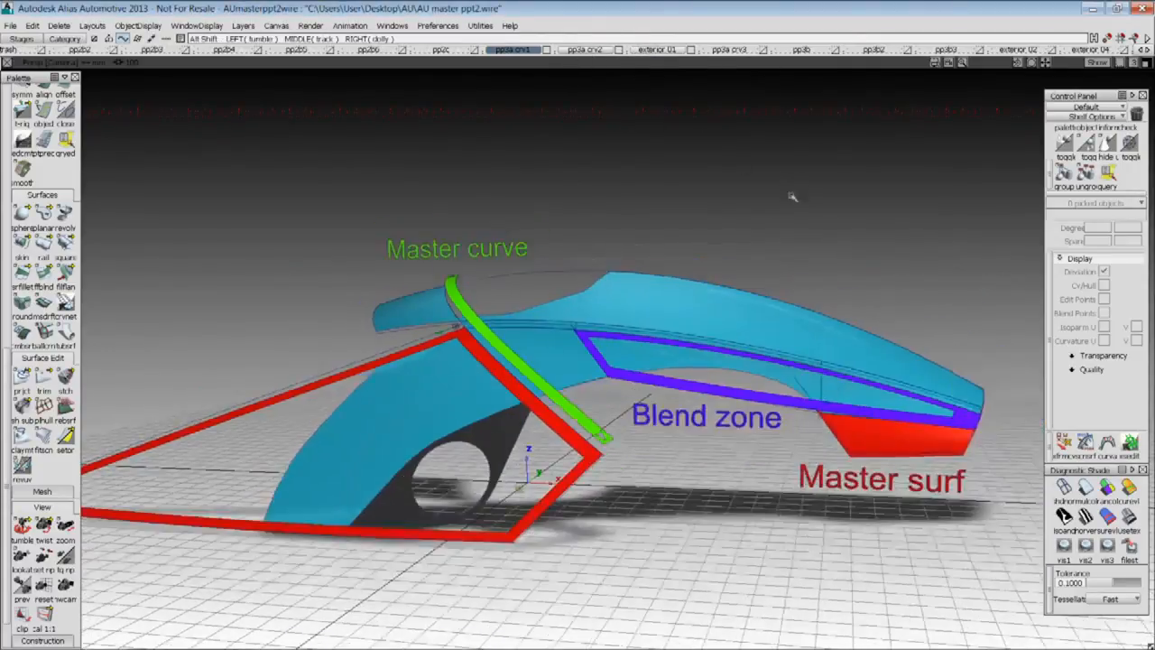
Examine the annotated master curve, blend zone and master surface of the model from several angles
{"action": "left_click_drag", "start_coordinate": [664, 316], "coordinate": [585, 328], "text": "alt+shift"}
{"action": "right_click_drag", "start_coordinate": [585, 327], "coordinate": [719, 294], "text": "alt+shift"}
{"action": "mouse_move", "coordinate": [719, 293]}
{"action": "left_mouse_down", "text": "alt+shift"}
{"action": "mouse_move", "coordinate": [709, 294]}
{"action": "mouse_move", "coordinate": [721, 276]}
{"action": "mouse_move", "coordinate": [719, 316]}
{"action": "left_mouse_up", "text": "alt+shift"}
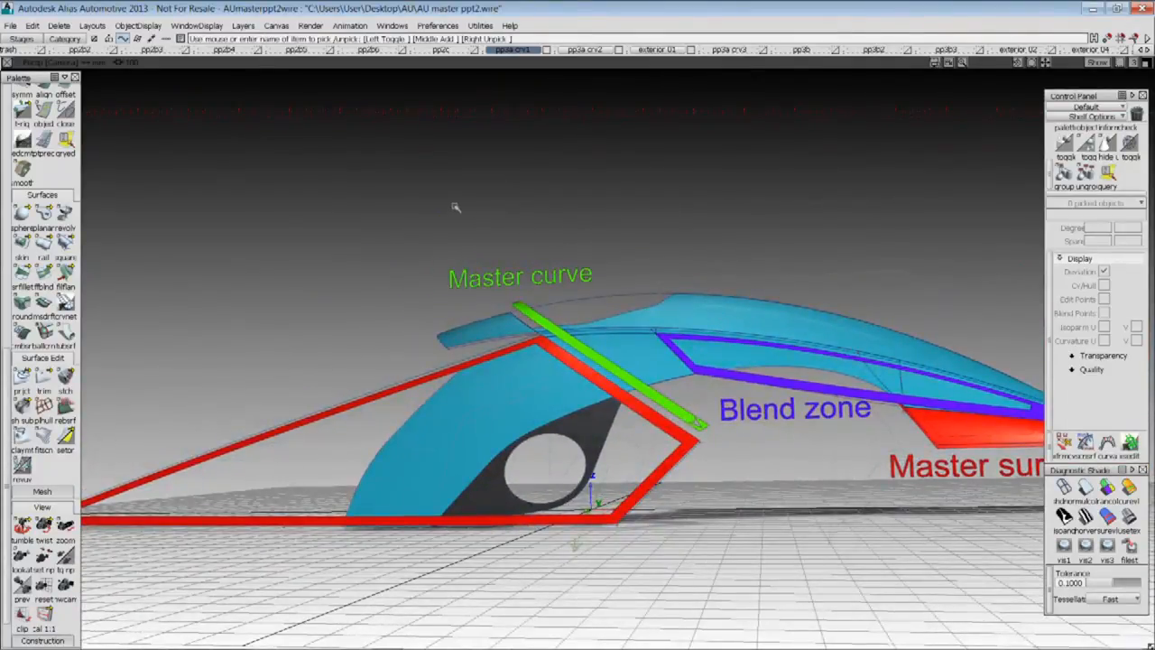
{"action": "left_click_drag", "start_coordinate": [675, 392], "coordinate": [683, 322], "text": "alt+shift"}
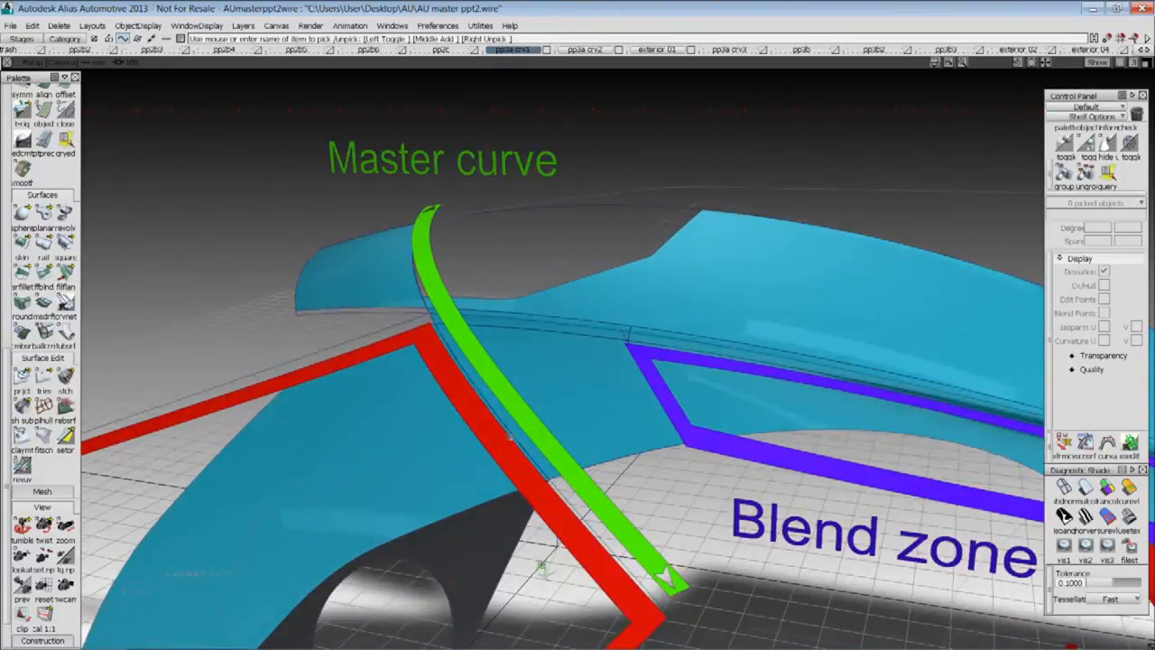
{"action": "left_click_drag", "start_coordinate": [623, 406], "coordinate": [587, 411], "text": "alt+shift"}
{"action": "right_click_drag", "start_coordinate": [587, 411], "coordinate": [656, 435], "text": "alt+shift"}
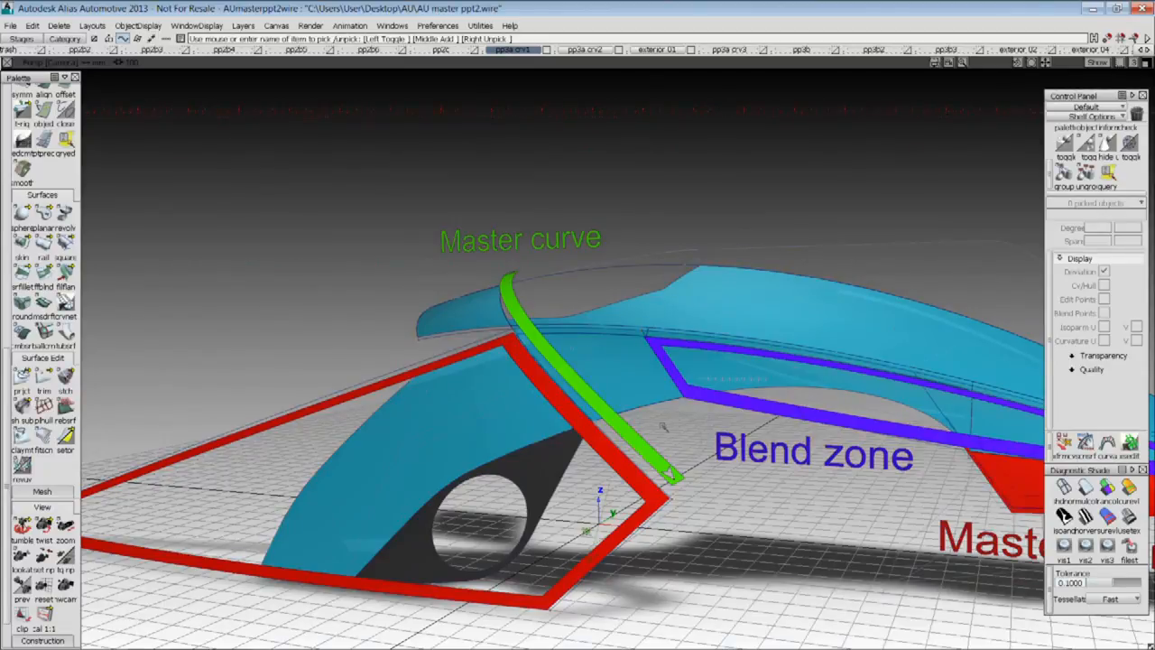
{"action": "left_click_drag", "start_coordinate": [661, 362], "coordinate": [266, 472], "text": "alt+shift"}
{"action": "middle_click_drag", "start_coordinate": [266, 472], "coordinate": [95, 454], "text": "alt+shift"}
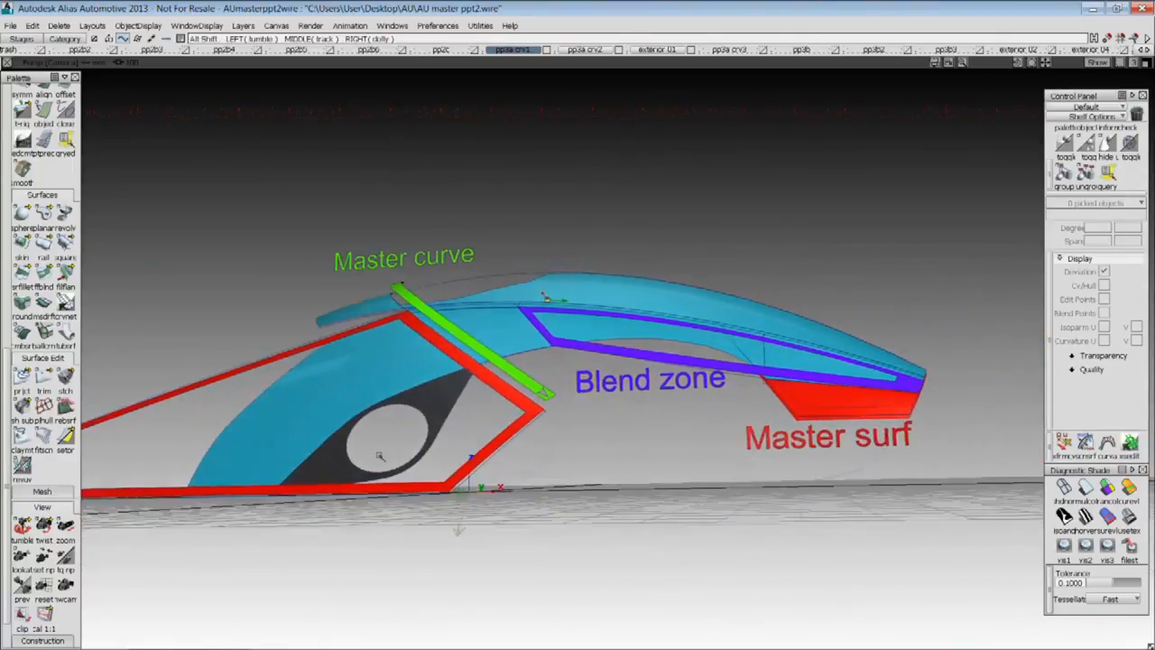
{"action": "left_click_drag", "start_coordinate": [792, 414], "coordinate": [580, 343], "text": "alt+shift"}
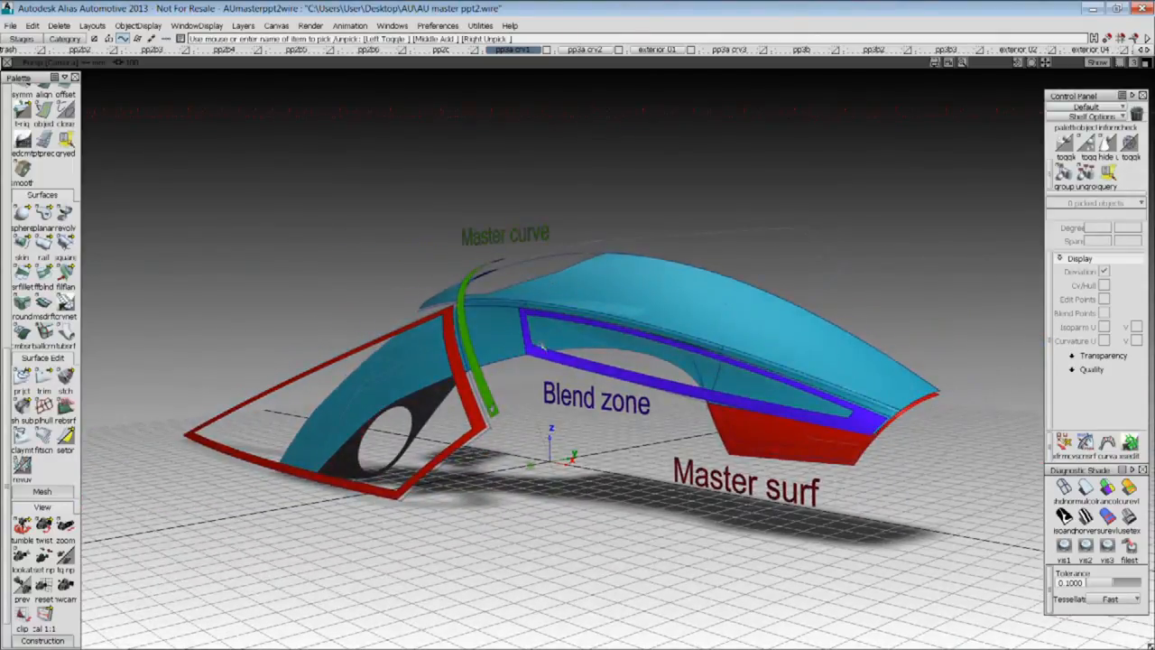
Turn on symmetry for the exterior_01 layer and inspect the mirrored body
{"action": "left_click_drag", "start_coordinate": [585, 336], "coordinate": [639, 93], "text": "alt+shift"}
{"action": "left_click", "coordinate": [658, 49]}
{"action": "left_click", "coordinate": [663, 91]}
{"action": "left_click_drag", "start_coordinate": [758, 275], "coordinate": [635, 270], "text": "alt+shift"}
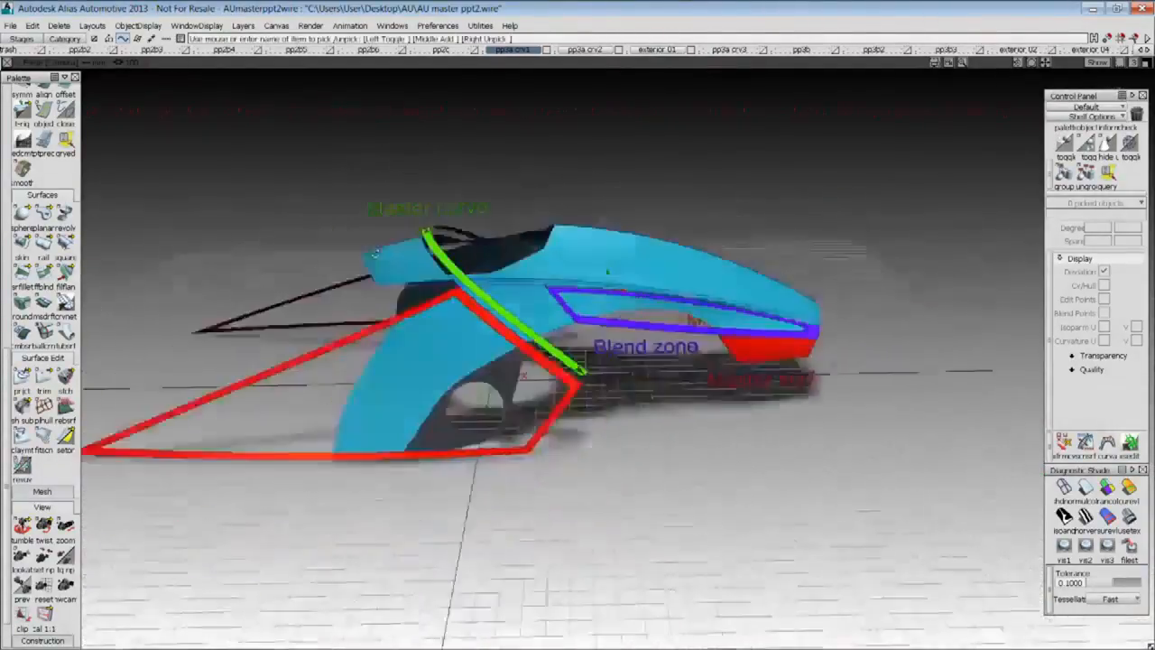
{"action": "left_click_drag", "start_coordinate": [817, 369], "coordinate": [738, 356], "text": "alt+shift"}
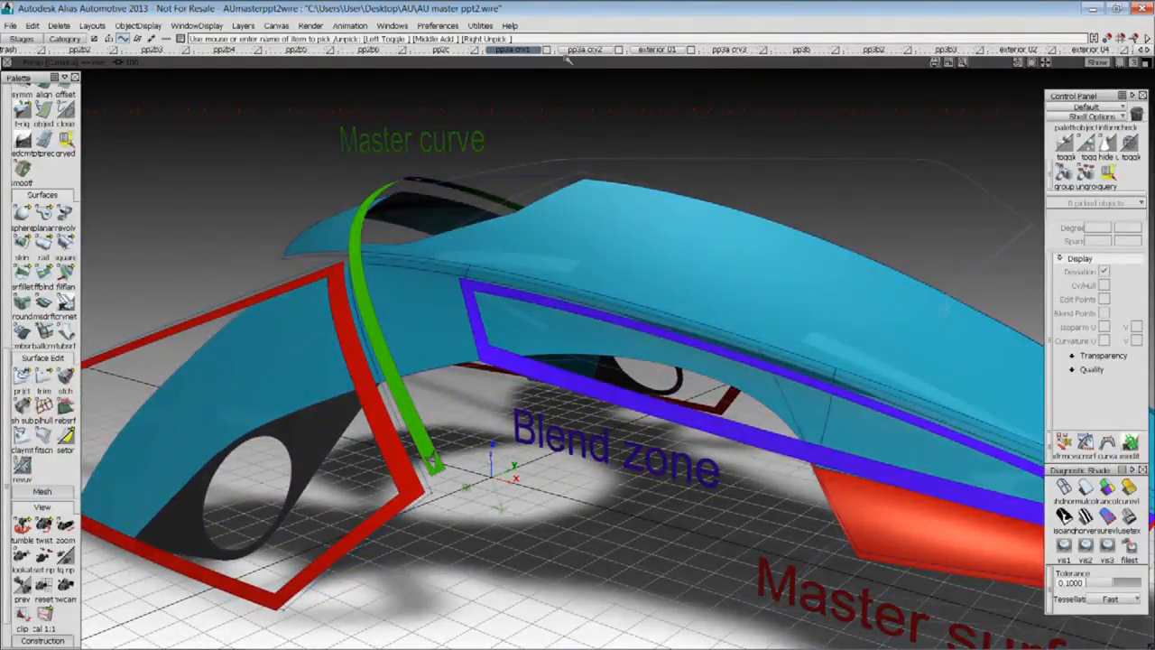
Hide the exterior_01 layer so only the curve layers are displayed
{"action": "left_click", "coordinate": [651, 50]}
{"action": "left_click", "coordinate": [632, 70]}
{"action": "left_click", "coordinate": [588, 50]}
{"action": "left_click", "coordinate": [582, 72]}
Show the pp3a crv3 layer and pick all the objects on it
{"action": "left_click", "coordinate": [729, 50]}
{"action": "left_click", "coordinate": [726, 78]}
{"action": "left_click", "coordinate": [729, 50]}
{"action": "left_click", "coordinate": [719, 122]}
{"action": "left_click_drag", "start_coordinate": [804, 352], "coordinate": [829, 245], "text": "alt+shift"}
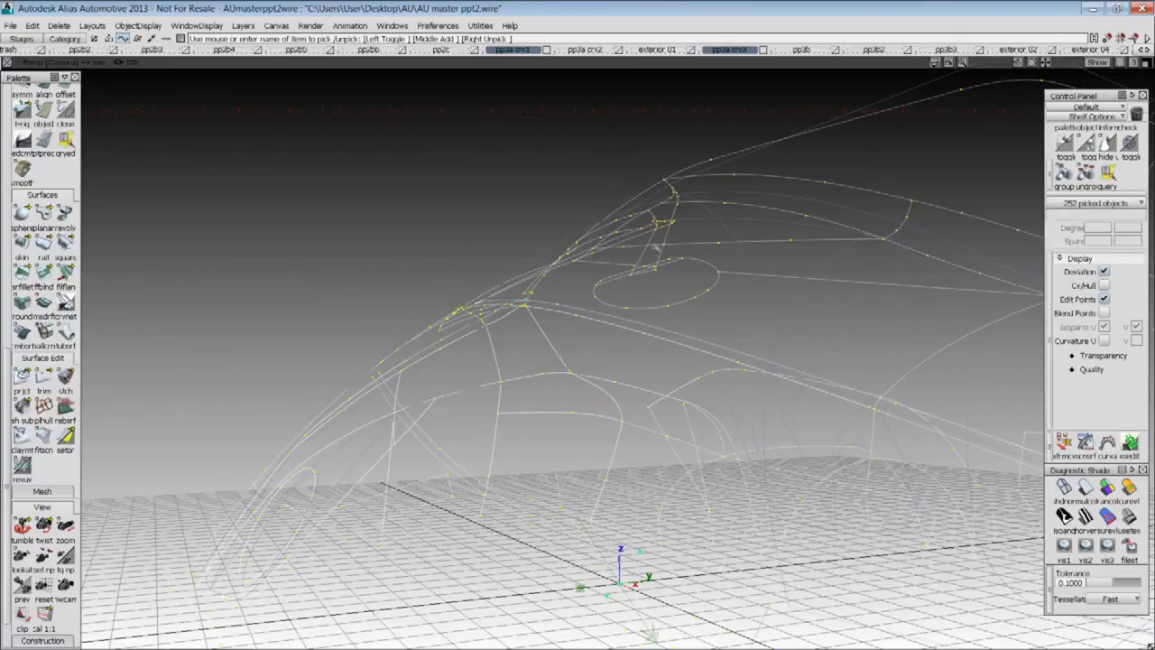
Clear the selection and pick all objects on the pp3a crv3 layer again
{"action": "left_click_drag", "start_coordinate": [659, 247], "coordinate": [801, 436], "text": "alt+shift"}
{"action": "left_click", "coordinate": [801, 436]}
{"action": "left_click", "coordinate": [742, 52]}
{"action": "left_click", "coordinate": [737, 119]}
Examine the picked pp3a crv3 curve network and its edit points up close and from several angles
{"action": "left_click_drag", "start_coordinate": [742, 397], "coordinate": [547, 369], "text": "alt+shift"}
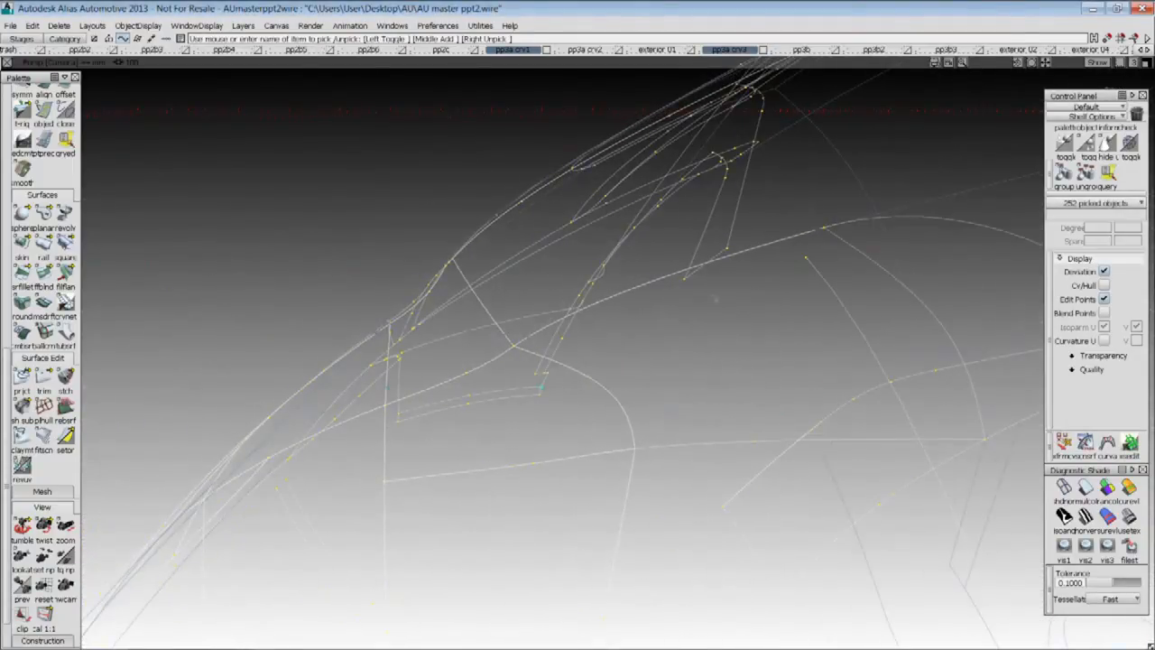
{"action": "left_click_drag", "start_coordinate": [747, 435], "coordinate": [750, 347], "text": "alt+shift"}
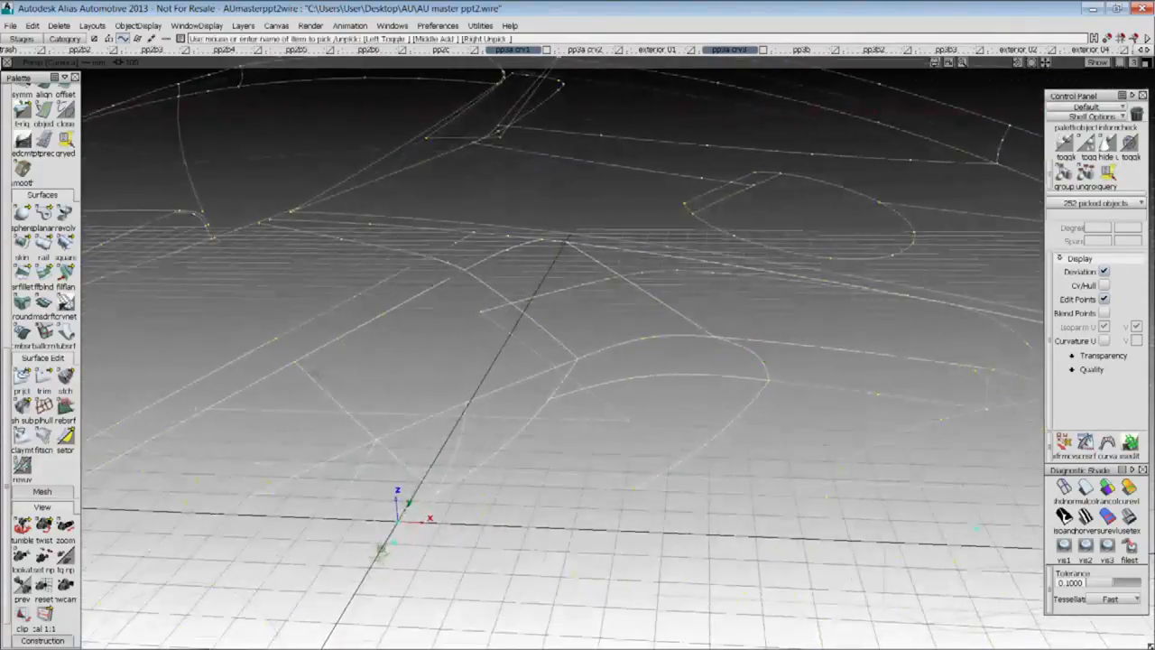
{"action": "left_click_drag", "start_coordinate": [381, 549], "coordinate": [477, 272], "text": "alt+shift"}
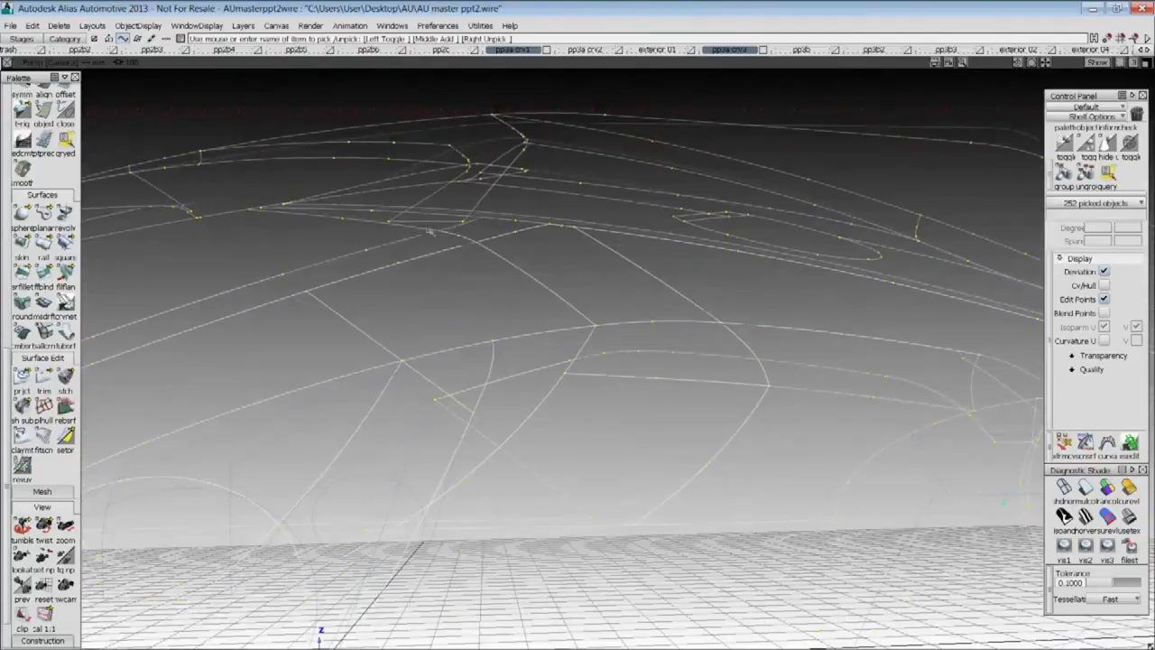
{"action": "left_click_drag", "start_coordinate": [450, 236], "coordinate": [609, 304], "text": "alt+shift"}
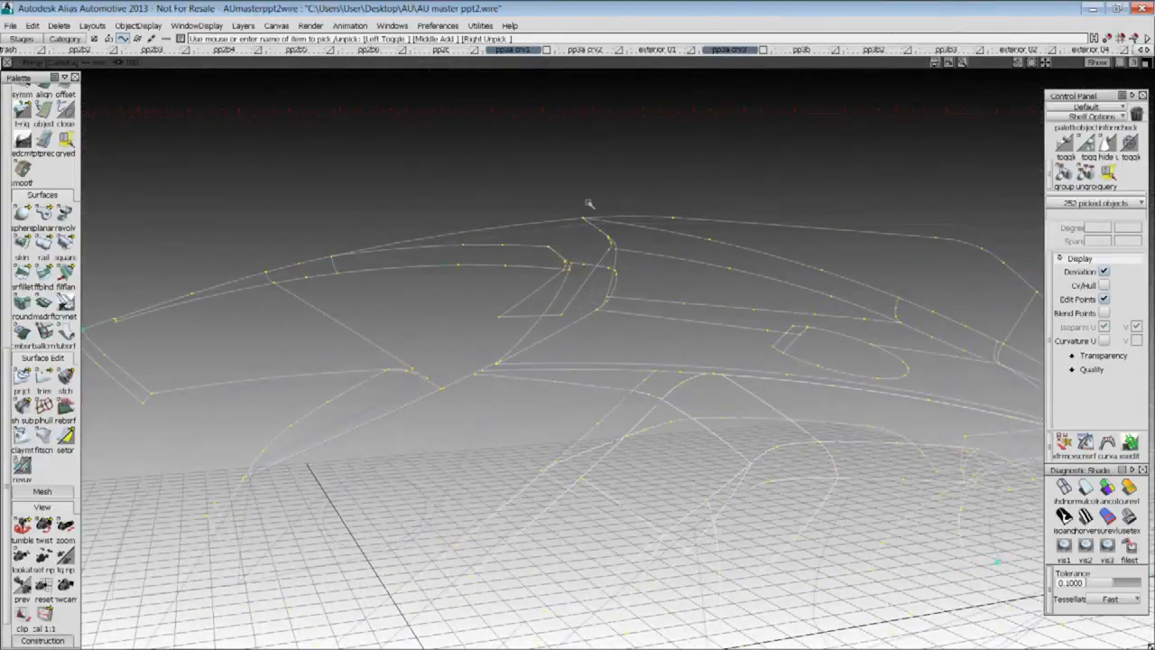
{"action": "left_click_drag", "start_coordinate": [578, 113], "coordinate": [758, 362], "text": "alt+shift"}
{"action": "right_click_drag", "start_coordinate": [758, 361], "coordinate": [824, 444], "text": "alt+shift"}
{"action": "left_click_drag", "start_coordinate": [823, 444], "coordinate": [668, 361], "text": "alt+shift"}
{"action": "right_click_drag", "start_coordinate": [769, 472], "coordinate": [462, 404], "text": "alt+shift"}
{"action": "left_click_drag", "start_coordinate": [462, 404], "coordinate": [560, 394], "text": "alt+shift"}
{"action": "left_click_drag", "start_coordinate": [722, 406], "coordinate": [645, 356], "text": "alt+shift"}
Clear the curve selection and hide the pp3a crv1 layer
{"action": "left_click", "coordinate": [733, 388]}
{"action": "left_click", "coordinate": [522, 51]}
{"action": "left_click", "coordinate": [521, 78]}
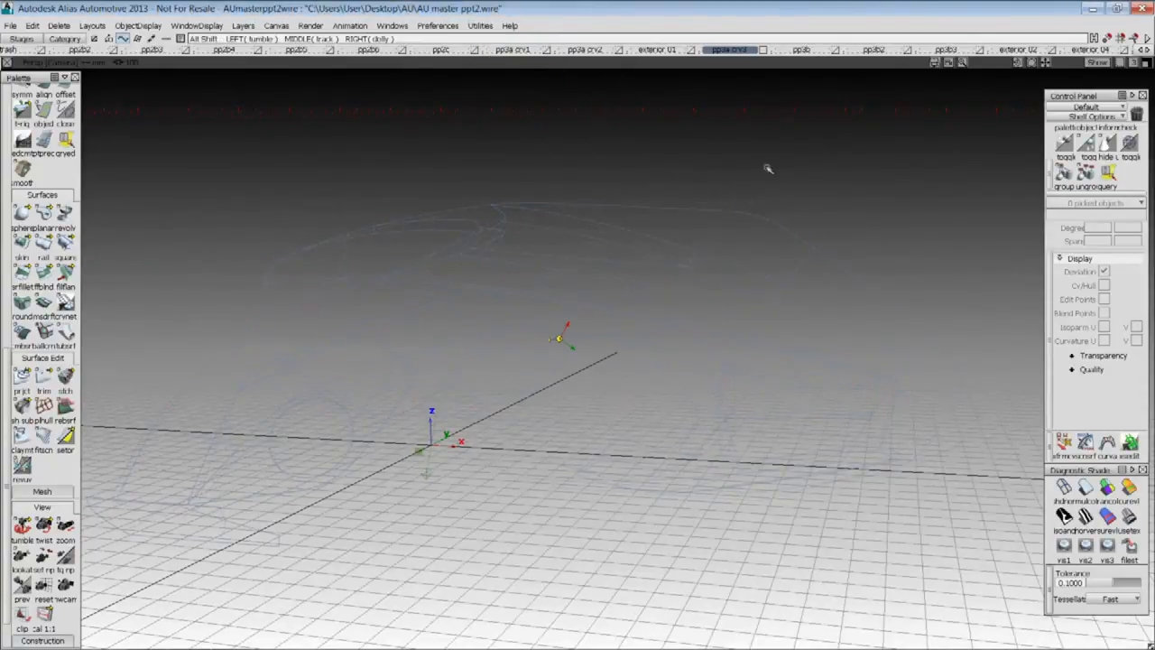
Show the pp3b layer
{"action": "left_click", "coordinate": [788, 51]}
{"action": "left_click", "coordinate": [791, 77]}
{"action": "mouse_move", "coordinate": [754, 172]}
{"action": "left_mouse_down", "text": "alt+shift"}
{"action": "mouse_move", "coordinate": [751, 213]}
{"action": "mouse_move", "coordinate": [787, 233]}
{"action": "mouse_move", "coordinate": [809, 153]}
{"action": "left_mouse_up", "text": "alt+shift"}
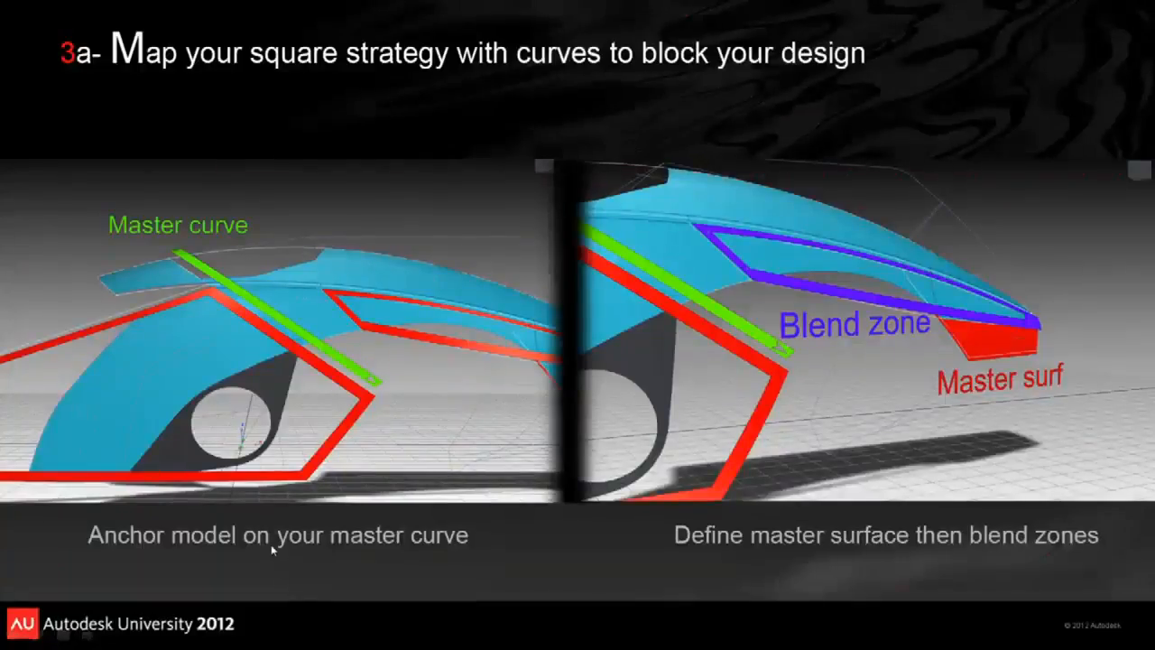
Advance the slides to "Keep the history of your initial curves and adjust over design target" and switch back to Alias Automotive
{"action": "left_click", "coordinate": [271, 546]}
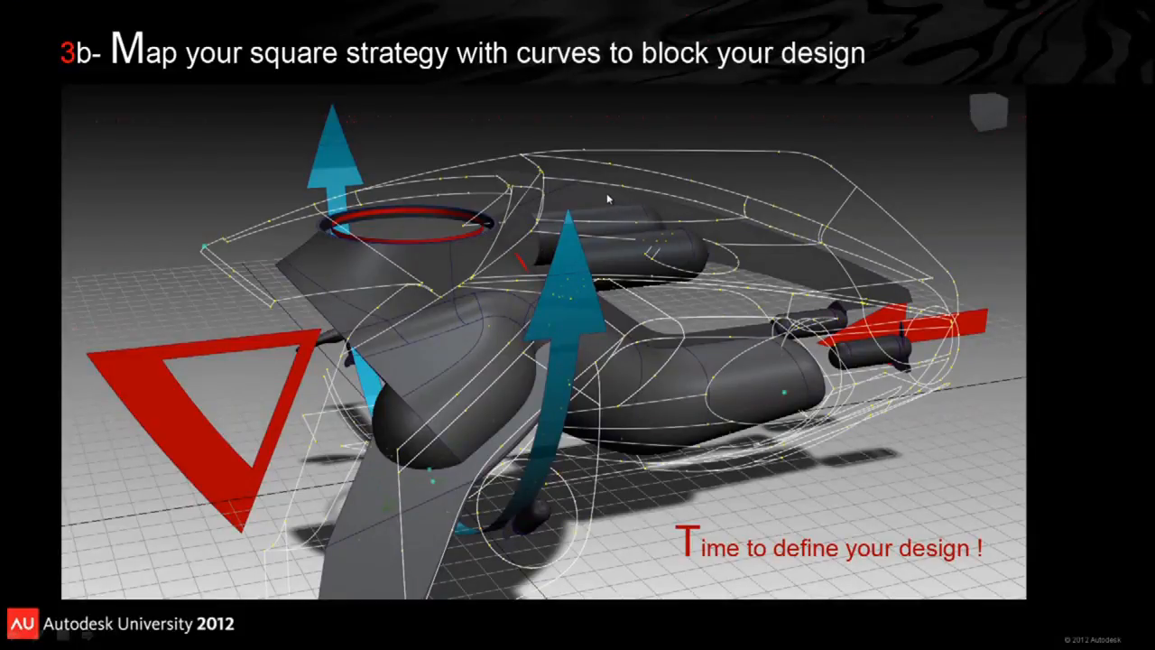
{"action": "key", "text": "Left"}
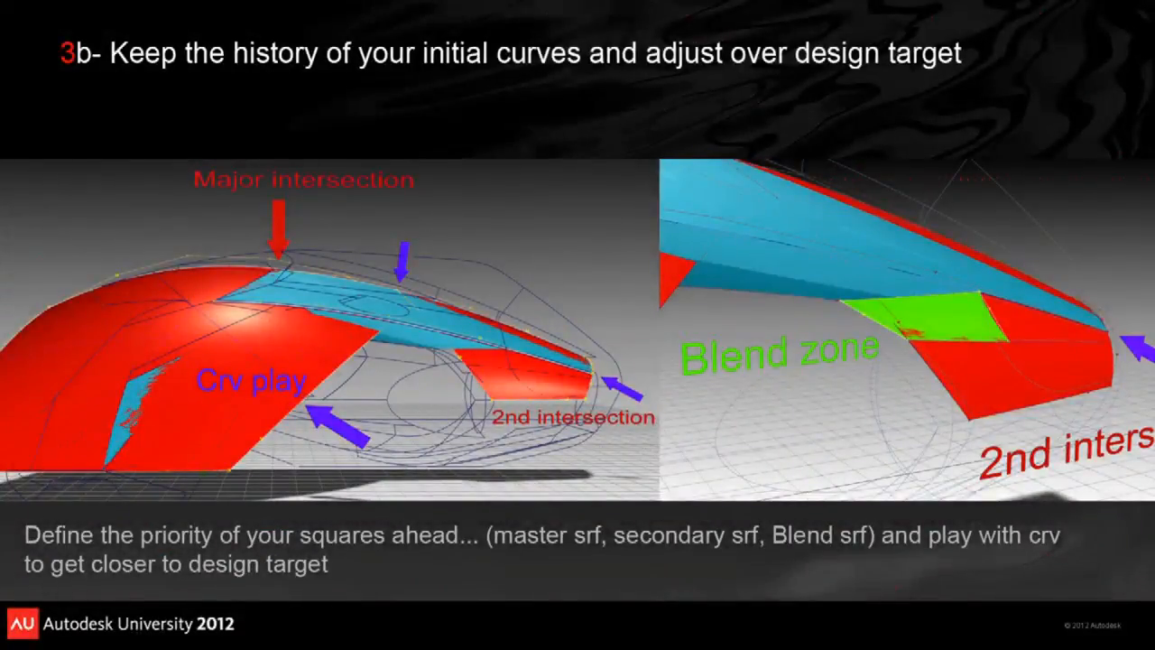
{"action": "right_click", "coordinate": [443, 384]}
{"action": "key", "text": "Escape"}
{"action": "key", "text": "alt+Tab"}
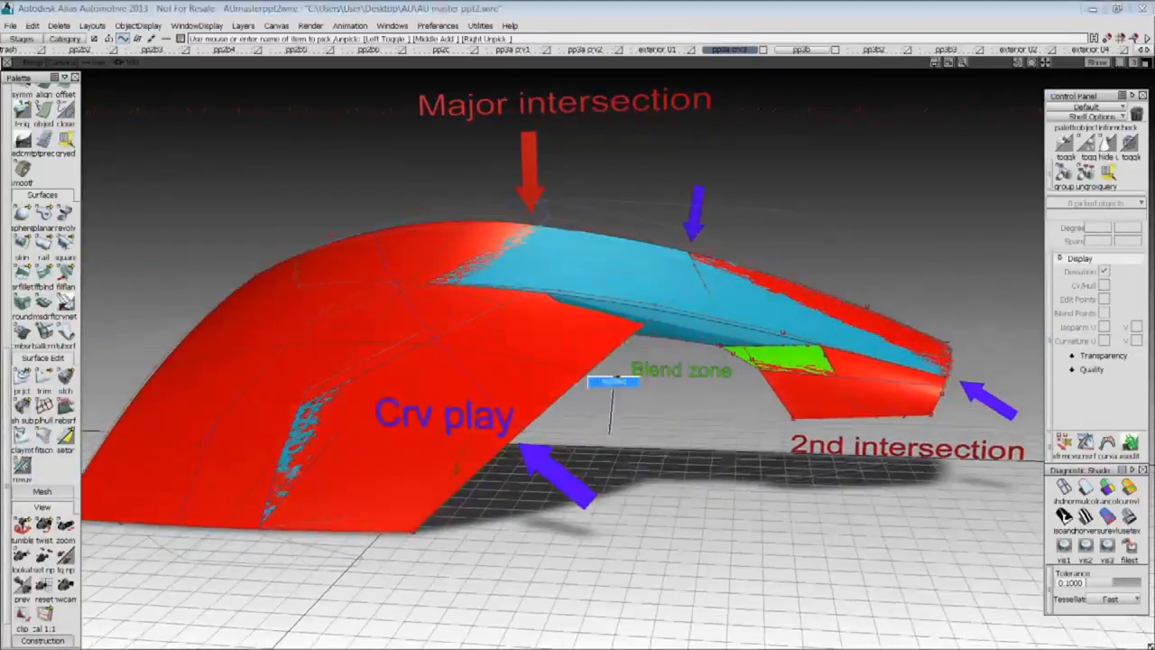
Inspect the pp3b surfaces with horizontal/vertical zebra stripe shading from several angles
{"action": "left_click_drag", "start_coordinate": [652, 305], "coordinate": [796, 359], "text": "alt+shift"}
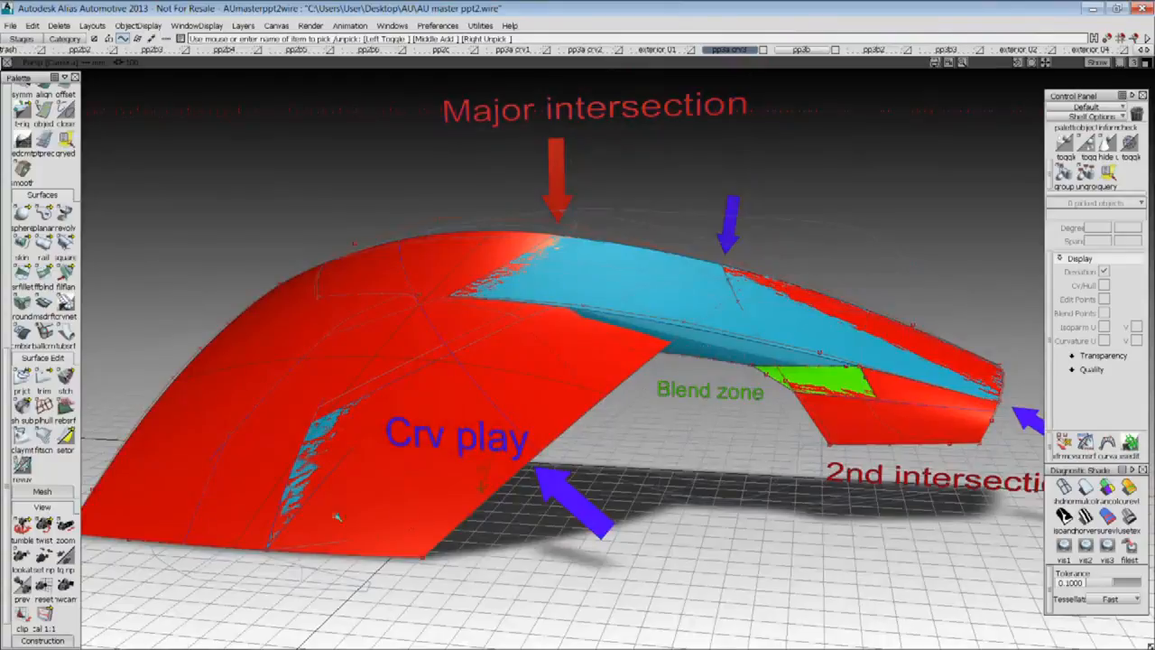
{"action": "left_click_drag", "start_coordinate": [334, 261], "coordinate": [587, 325], "text": "alt+shift"}
{"action": "left_click", "coordinate": [1086, 518]}
{"action": "mouse_move", "coordinate": [668, 361]}
{"action": "left_mouse_down", "text": "alt+shift"}
{"action": "mouse_move", "coordinate": [623, 348]}
{"action": "mouse_move", "coordinate": [402, 410]}
{"action": "mouse_move", "coordinate": [219, 325]}
{"action": "mouse_move", "coordinate": [237, 243]}
{"action": "mouse_move", "coordinate": [511, 394]}
{"action": "left_mouse_up", "text": "alt+shift"}
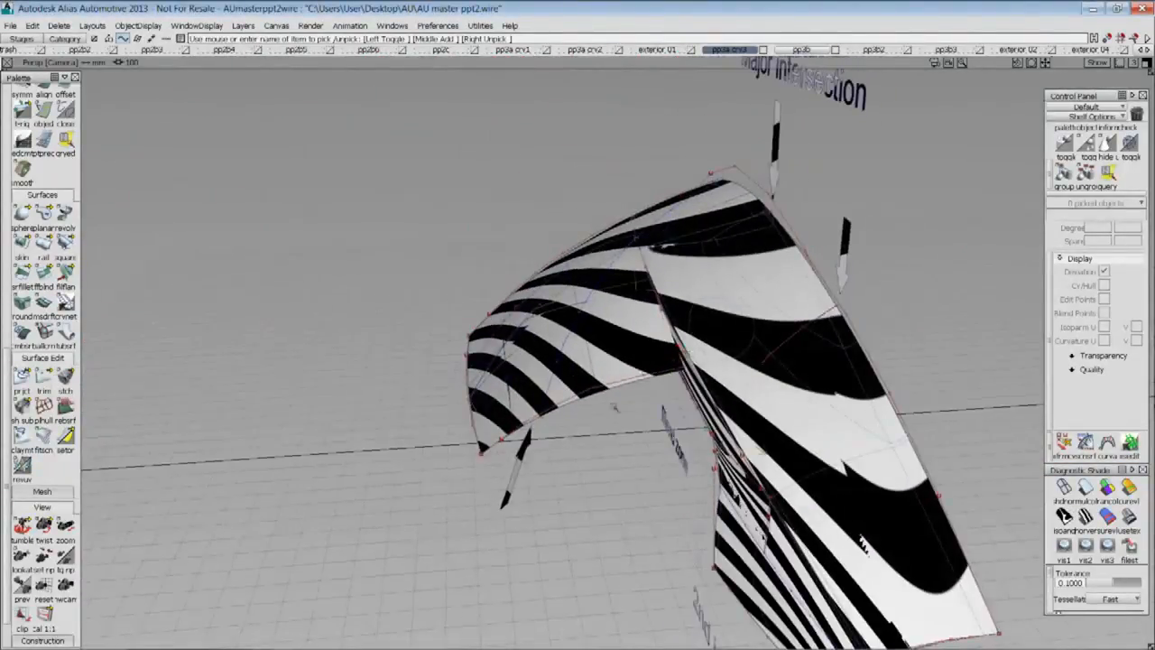
{"action": "left_click_drag", "start_coordinate": [701, 222], "coordinate": [751, 279], "text": "alt+shift"}
Restore the coloured shaded display and examine the major intersection between the red and blue surfaces up close
{"action": "key", "text": "alt+m"}
{"action": "left_click_drag", "start_coordinate": [704, 335], "coordinate": [707, 400], "text": "alt+shift"}
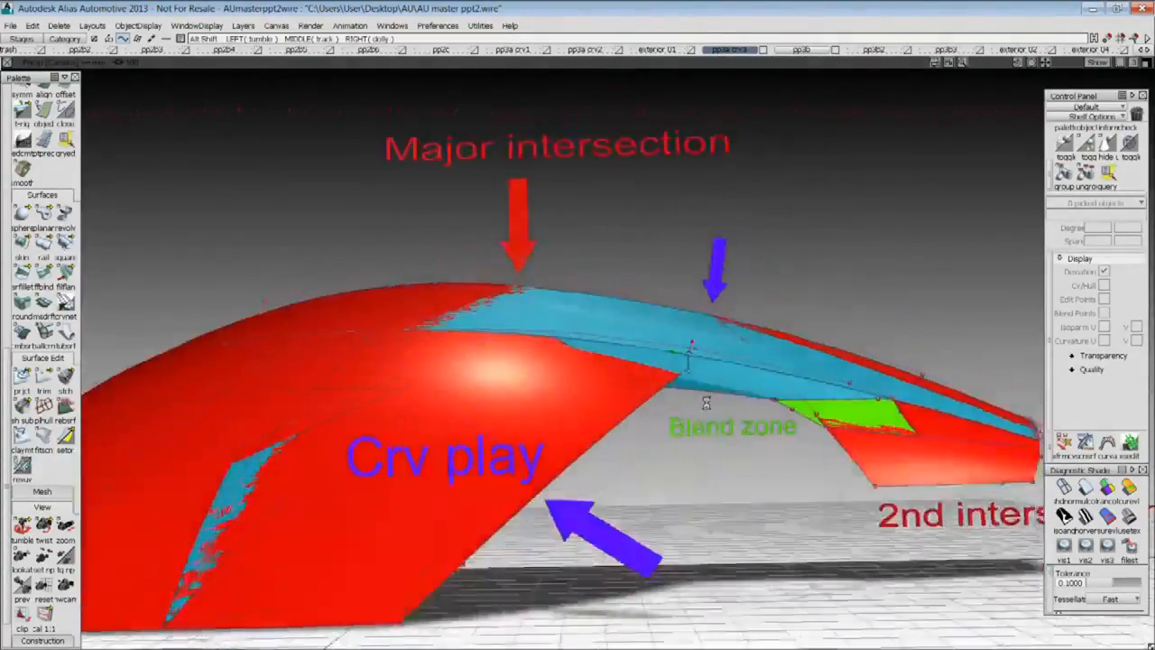
{"action": "right_click_drag", "start_coordinate": [707, 400], "coordinate": [861, 317], "text": "alt+shift"}
{"action": "middle_click_drag", "start_coordinate": [862, 317], "coordinate": [1011, 384], "text": "alt+shift"}
{"action": "left_click_drag", "start_coordinate": [1011, 384], "coordinate": [1011, 441], "text": "alt+shift"}
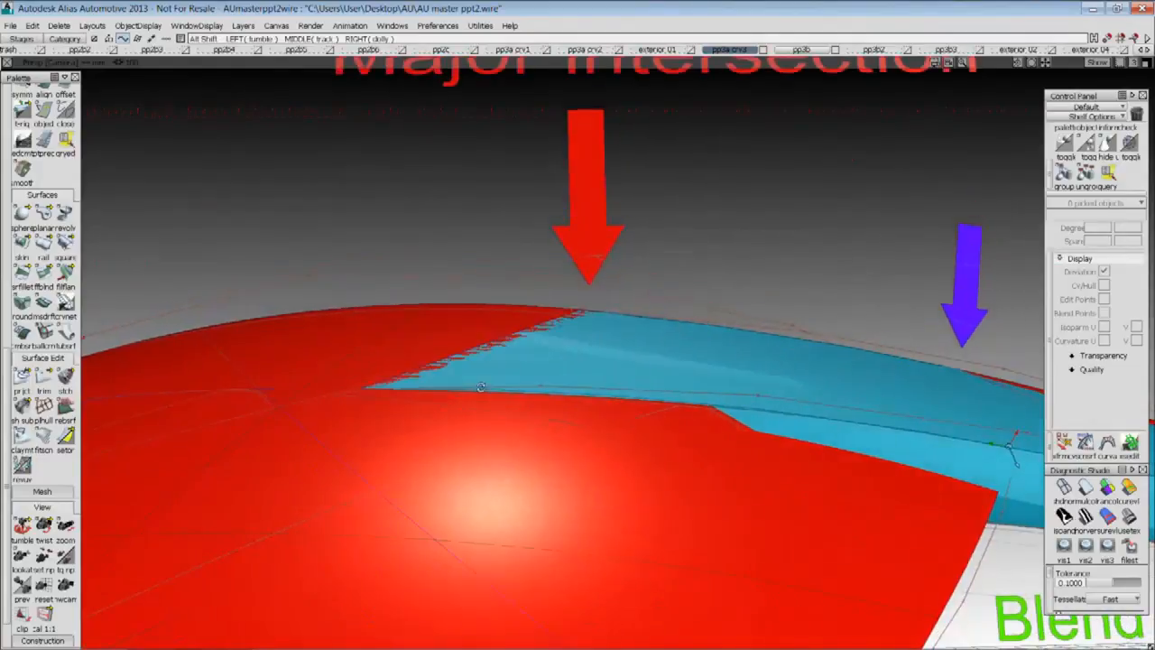
{"action": "right_click_drag", "start_coordinate": [464, 353], "coordinate": [482, 356], "text": "alt+shift"}
{"action": "left_click_drag", "start_coordinate": [482, 356], "coordinate": [216, 337], "text": "alt+shift"}
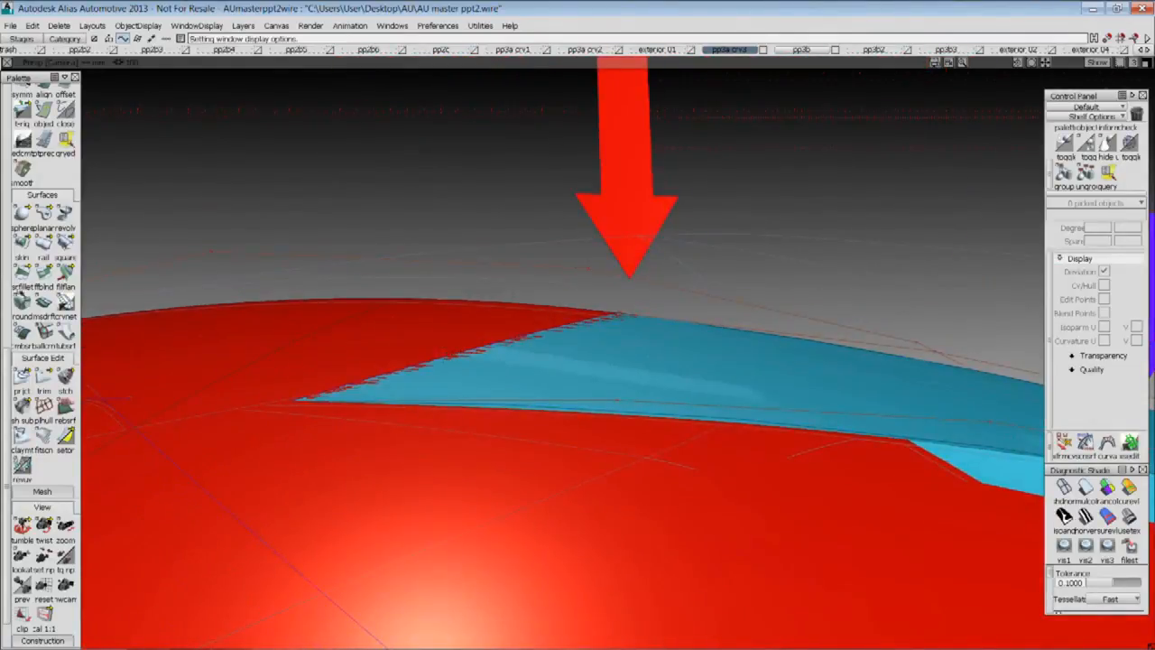
Draw a two-point edit point curve across the major intersection, between the crest of the body and the blue surface's lower corner
{"action": "scroll", "coordinate": [16, 357], "scroll_direction": "up", "scroll_amount": 5}
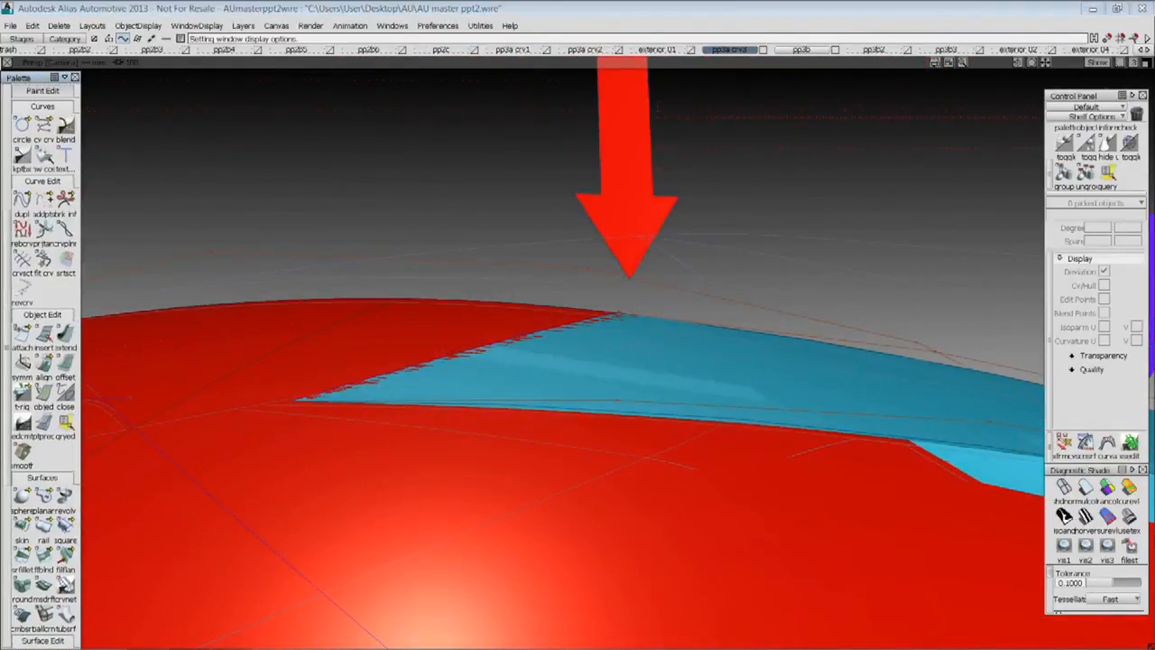
{"action": "left_click", "coordinate": [43, 127]}
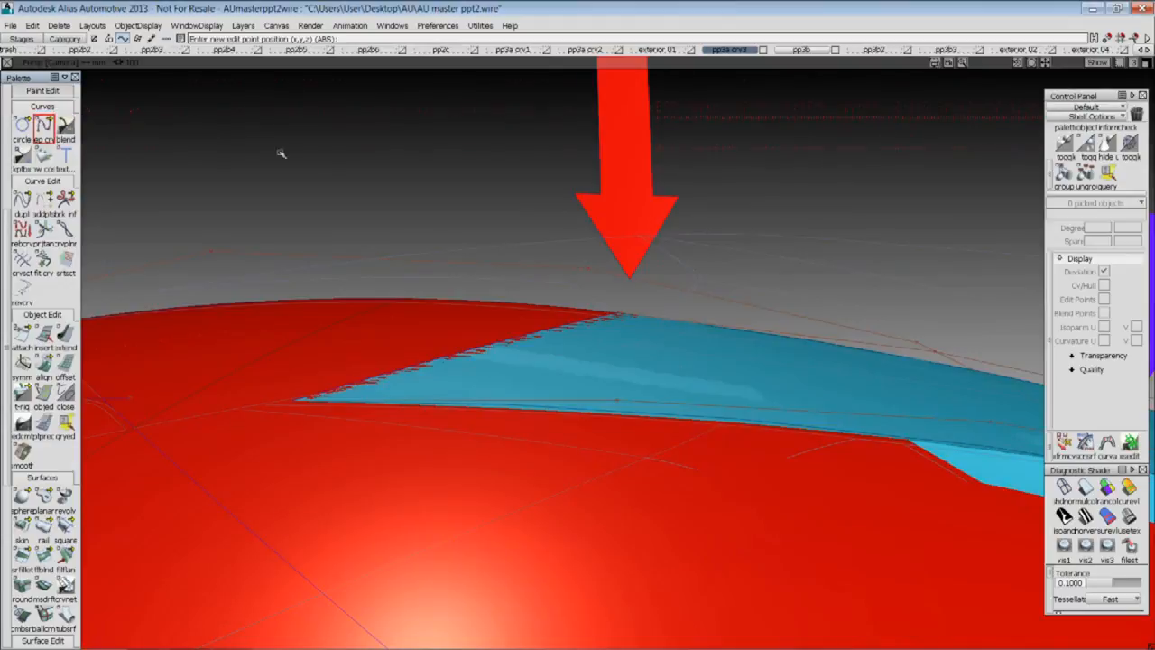
{"action": "left_click", "coordinate": [508, 348]}
{"action": "left_click", "coordinate": [296, 400]}
Turn off the shaded display and inspect the new curve against the surrounding wireframe
{"action": "left_click_drag", "start_coordinate": [600, 426], "coordinate": [629, 467], "text": "alt+shift"}
{"action": "key", "text": "alt+t"}
{"action": "key", "text": "alt+t"}
{"action": "key", "text": "alt+s"}
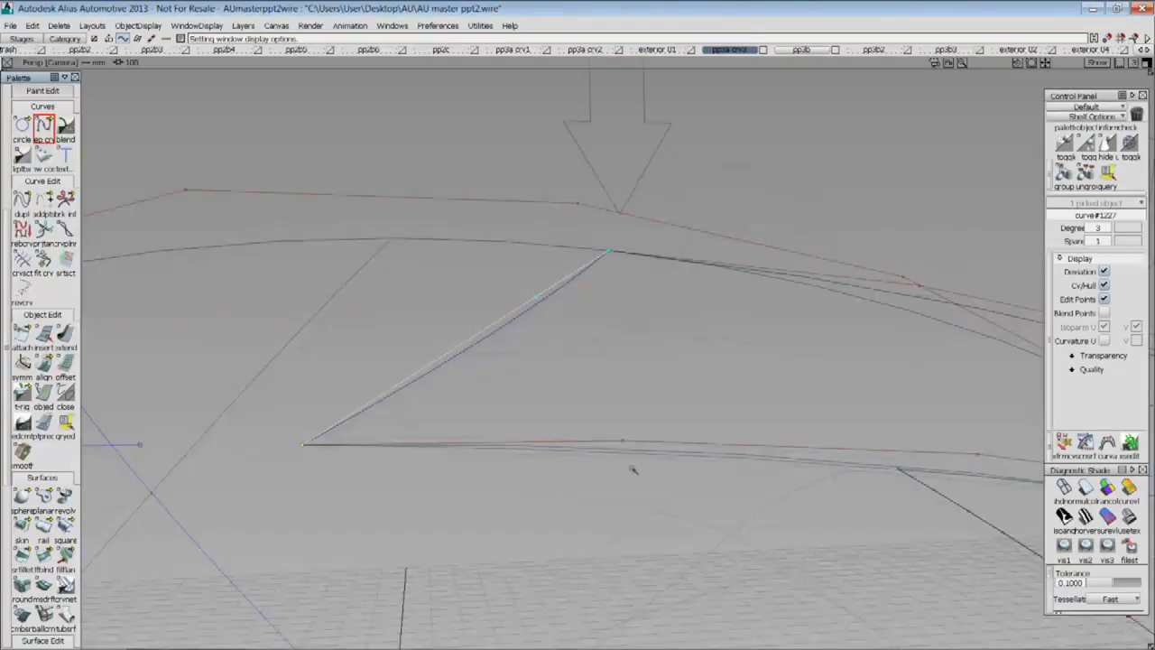
{"action": "mouse_move", "coordinate": [684, 389]}
{"action": "left_mouse_down", "text": "alt+shift"}
{"action": "mouse_move", "coordinate": [887, 532]}
{"action": "mouse_move", "coordinate": [854, 455]}
{"action": "mouse_move", "coordinate": [611, 451]}
{"action": "mouse_move", "coordinate": [629, 496]}
{"action": "mouse_move", "coordinate": [638, 298]}
{"action": "mouse_move", "coordinate": [664, 403]}
{"action": "left_mouse_up", "text": "alt+shift"}
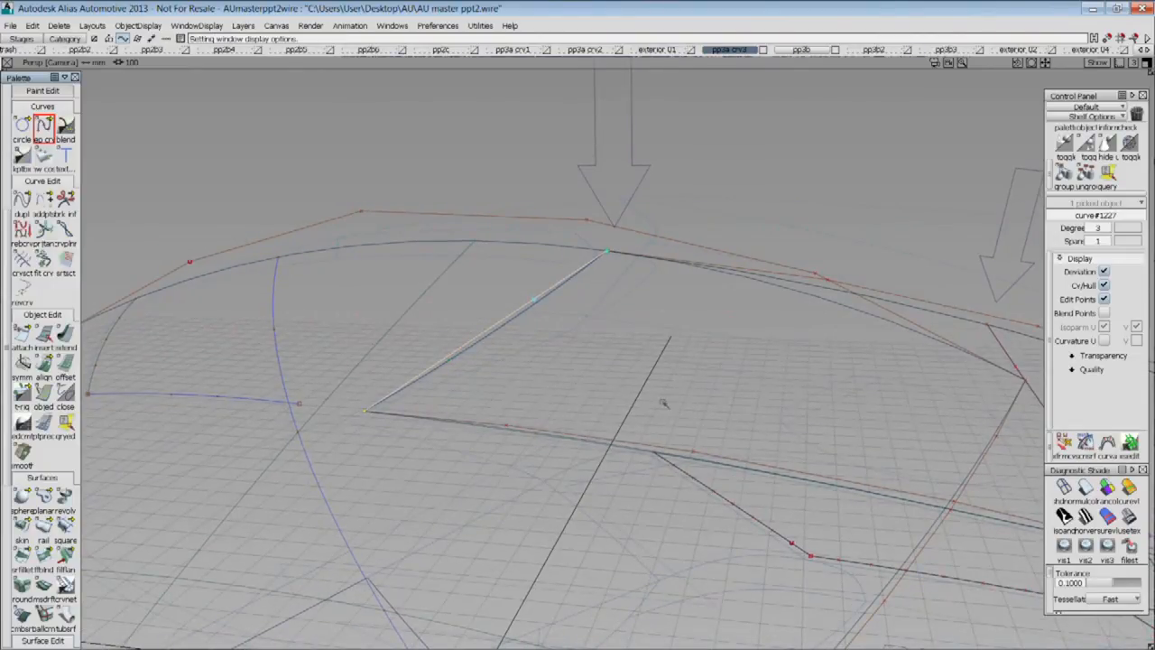
{"action": "left_click_drag", "start_coordinate": [664, 404], "coordinate": [665, 343], "text": "alt+shift"}
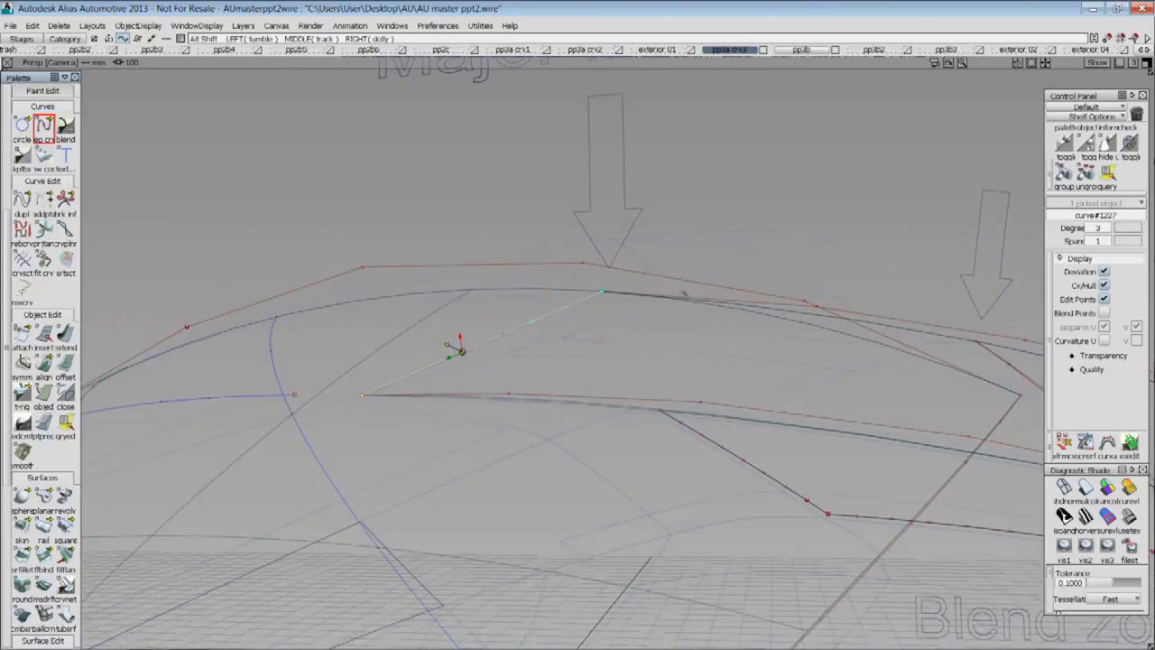
{"action": "left_click_drag", "start_coordinate": [635, 295], "coordinate": [634, 295], "text": "alt+shift"}
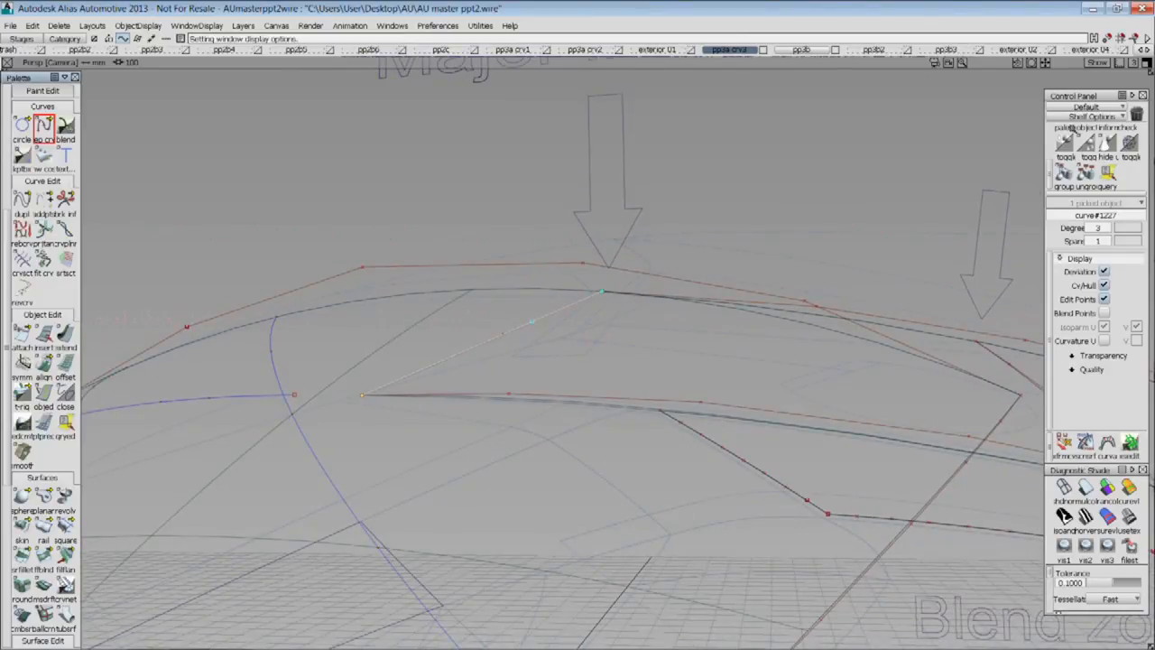
Temporarily uncover the view cube by moving the Control Panel aside, and switch the perspective view to orthographic
{"action": "left_click_drag", "start_coordinate": [1086, 95], "coordinate": [913, 101]}
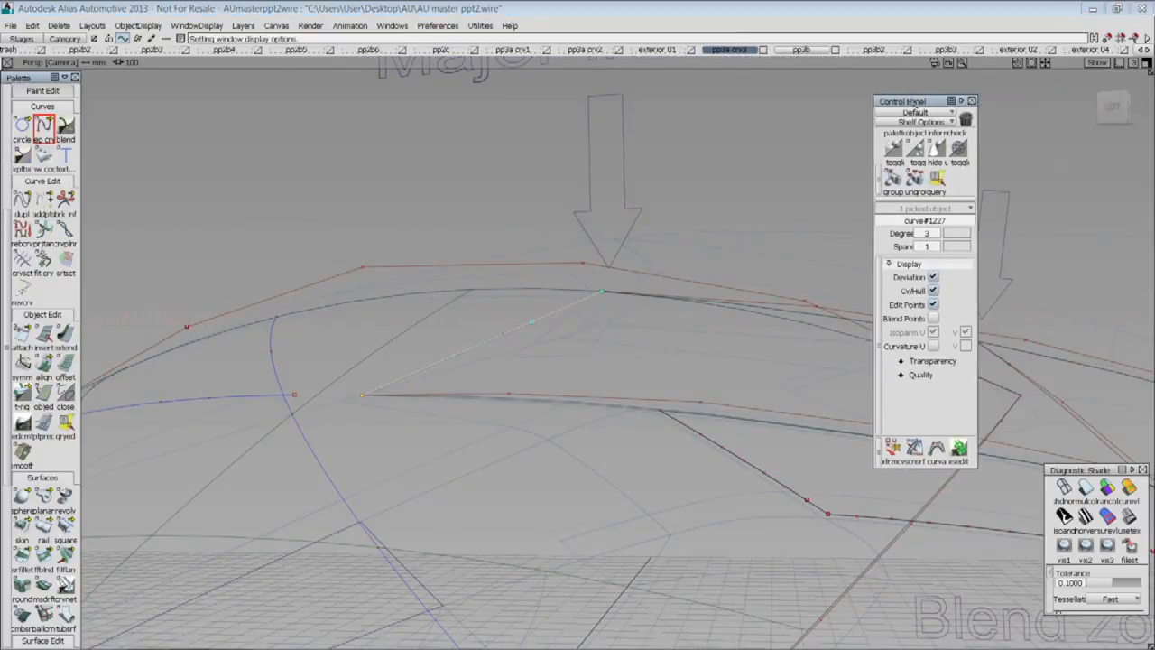
{"action": "left_click", "coordinate": [746, 185]}
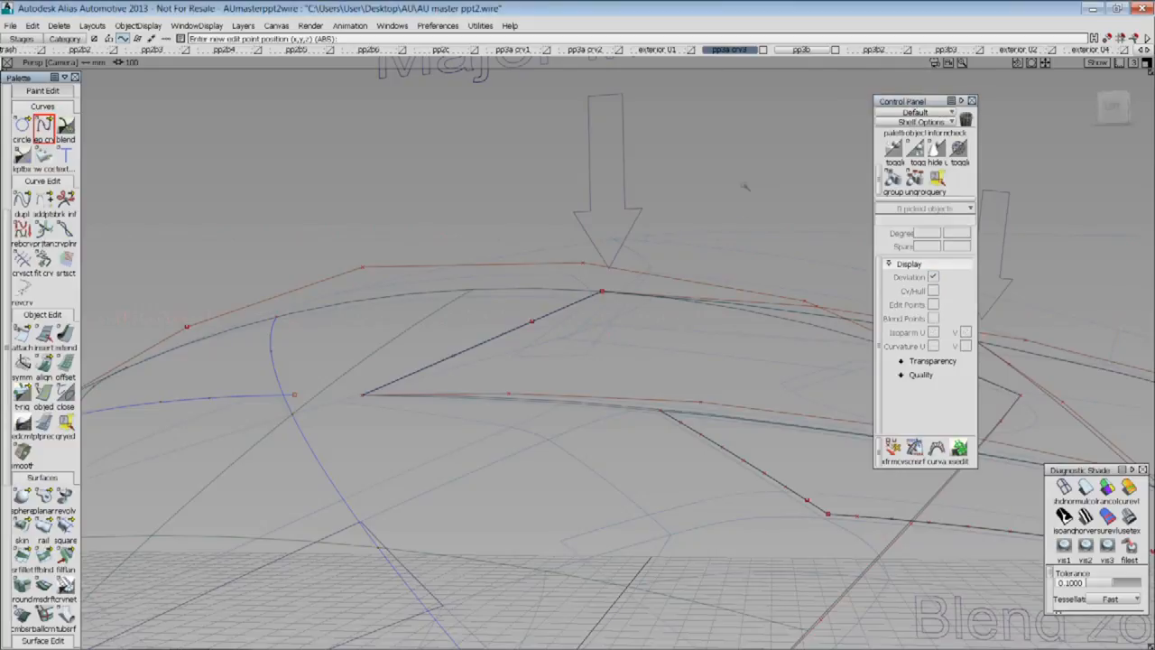
{"action": "left_click_drag", "start_coordinate": [758, 217], "coordinate": [813, 244], "text": "alt+shift"}
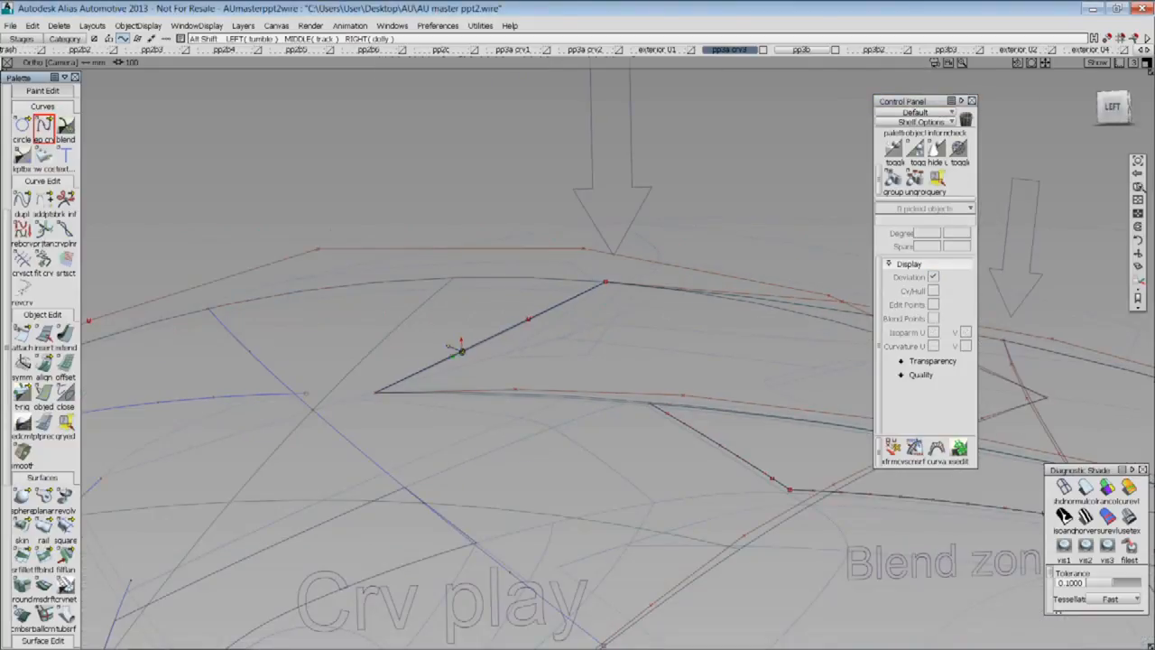
{"action": "left_click_drag", "start_coordinate": [930, 103], "coordinate": [1102, 98]}
Delete the edit point curve drawn across the major intersection
{"action": "right_click_drag", "start_coordinate": [782, 178], "coordinate": [682, 285], "text": "alt+shift"}
{"action": "left_click_drag", "start_coordinate": [680, 283], "coordinate": [549, 317], "text": "alt+shift"}
{"action": "left_click", "coordinate": [524, 314]}
{"action": "key", "text": "Delete"}
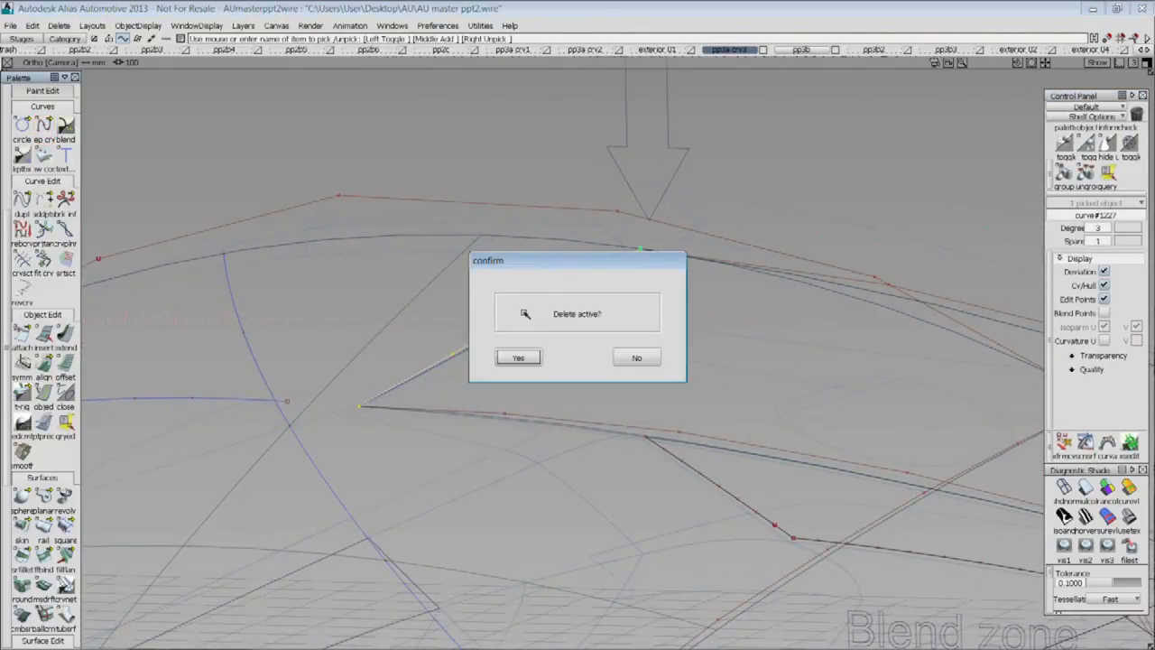
{"action": "key", "text": "Return"}
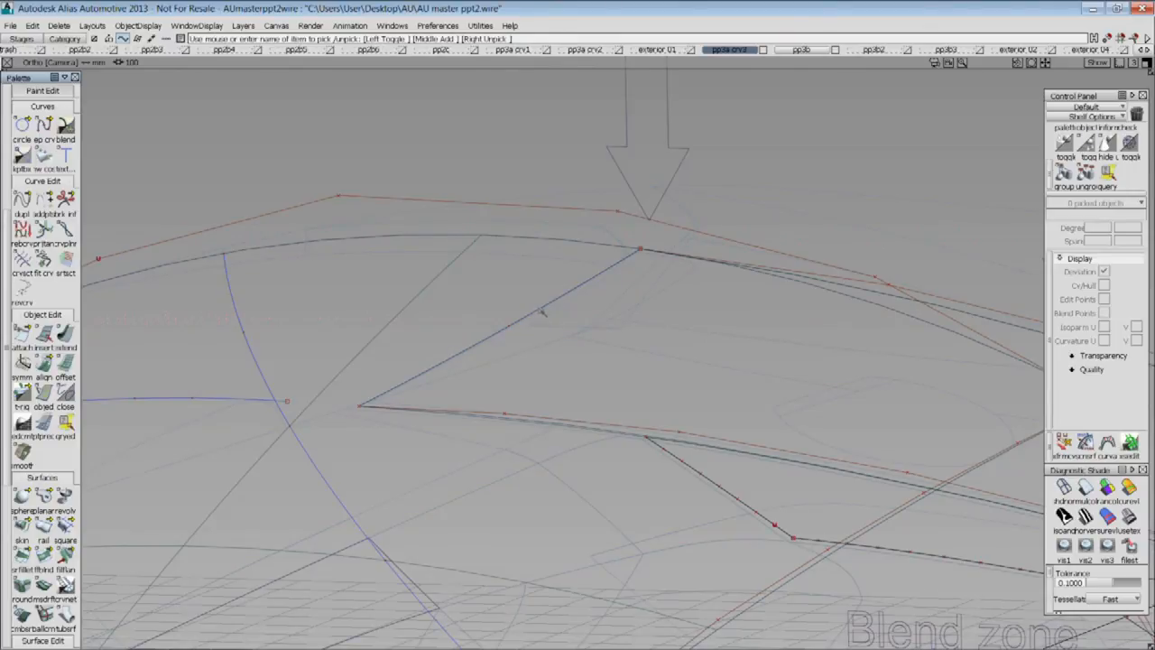
Restore the coloured shaded display and examine the major intersection in the camera view and the left view
{"action": "key", "text": "alt+m"}
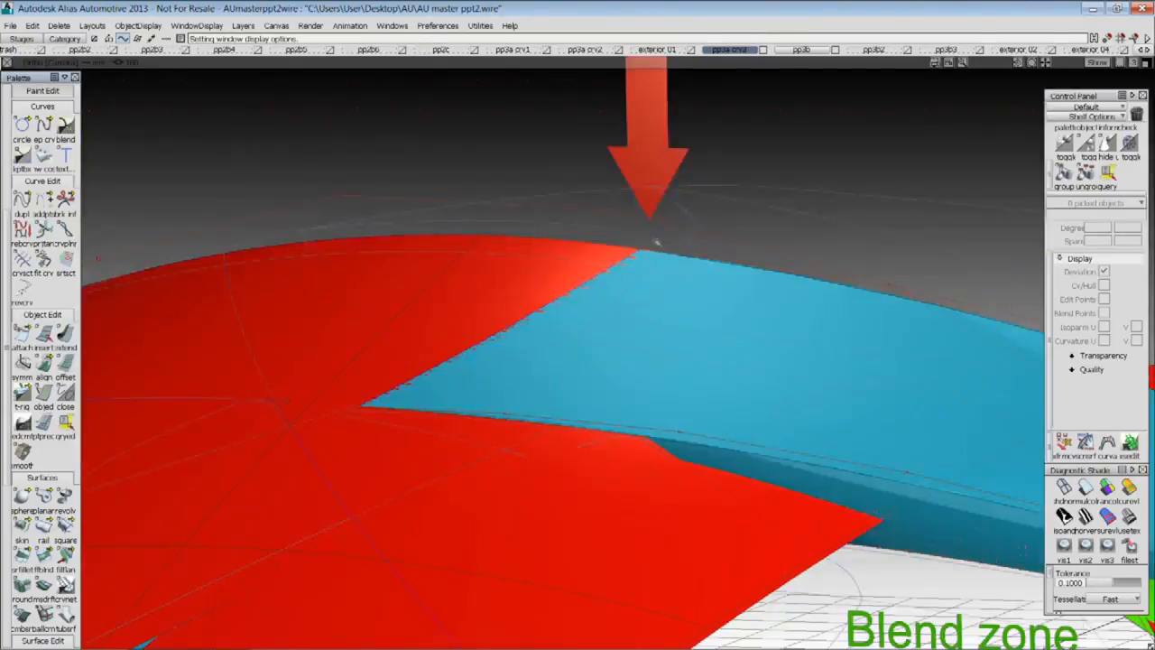
{"action": "right_click_drag", "start_coordinate": [666, 316], "coordinate": [748, 309], "text": "alt+shift"}
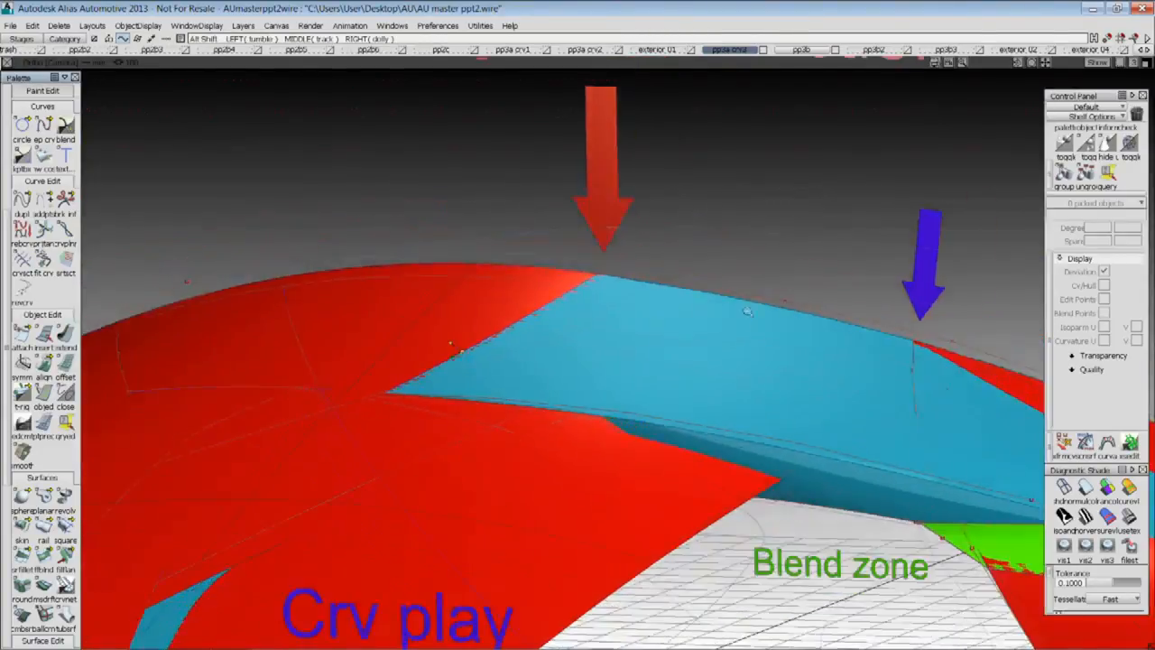
{"action": "middle_click_drag", "start_coordinate": [724, 491], "coordinate": [675, 377], "text": "alt+shift"}
{"action": "right_click_drag", "start_coordinate": [674, 377], "coordinate": [591, 370], "text": "alt+shift"}
{"action": "left_click_drag", "start_coordinate": [591, 370], "coordinate": [581, 364], "text": "alt+shift"}
{"action": "middle_click_drag", "start_coordinate": [581, 364], "coordinate": [750, 350], "text": "alt+shift"}
{"action": "left_click_drag", "start_coordinate": [750, 350], "coordinate": [768, 348], "text": "alt+shift"}
{"action": "key", "text": "F6"}
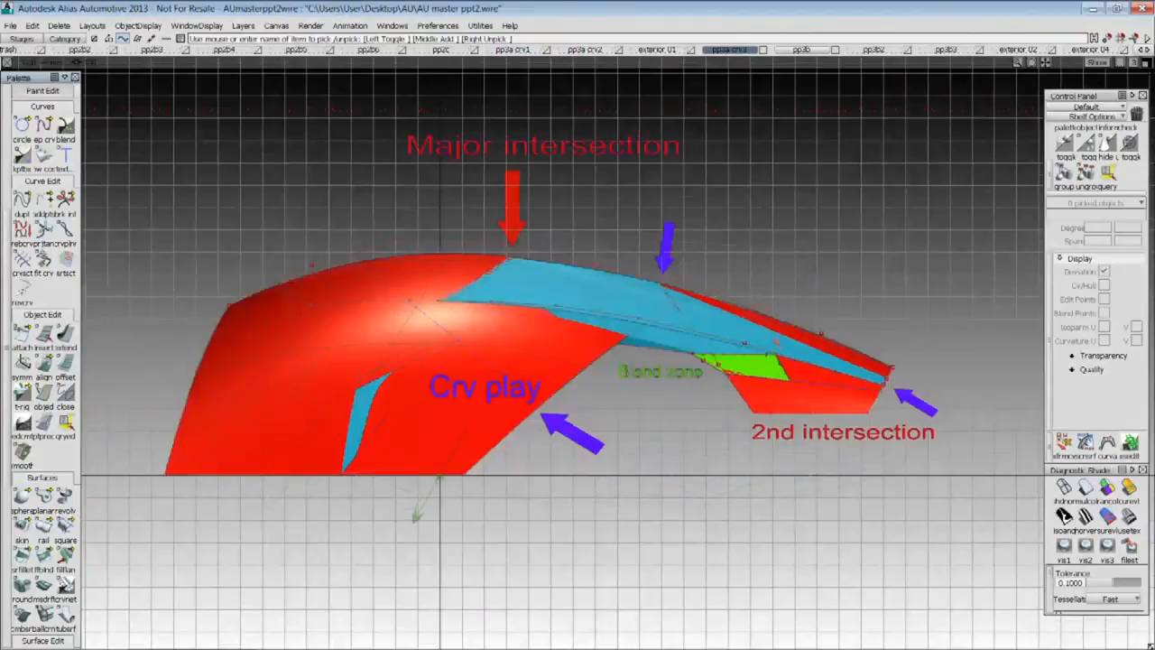
In the left view wireframe, stretch the upper end of the diagonal curve at the body's lower rear edge slightly downward
{"action": "key", "text": "F1"}
{"action": "right_click_drag", "start_coordinate": [464, 283], "coordinate": [719, 236], "text": "alt+shift"}
{"action": "middle_click_drag", "start_coordinate": [719, 236], "coordinate": [585, 255], "text": "alt+shift"}
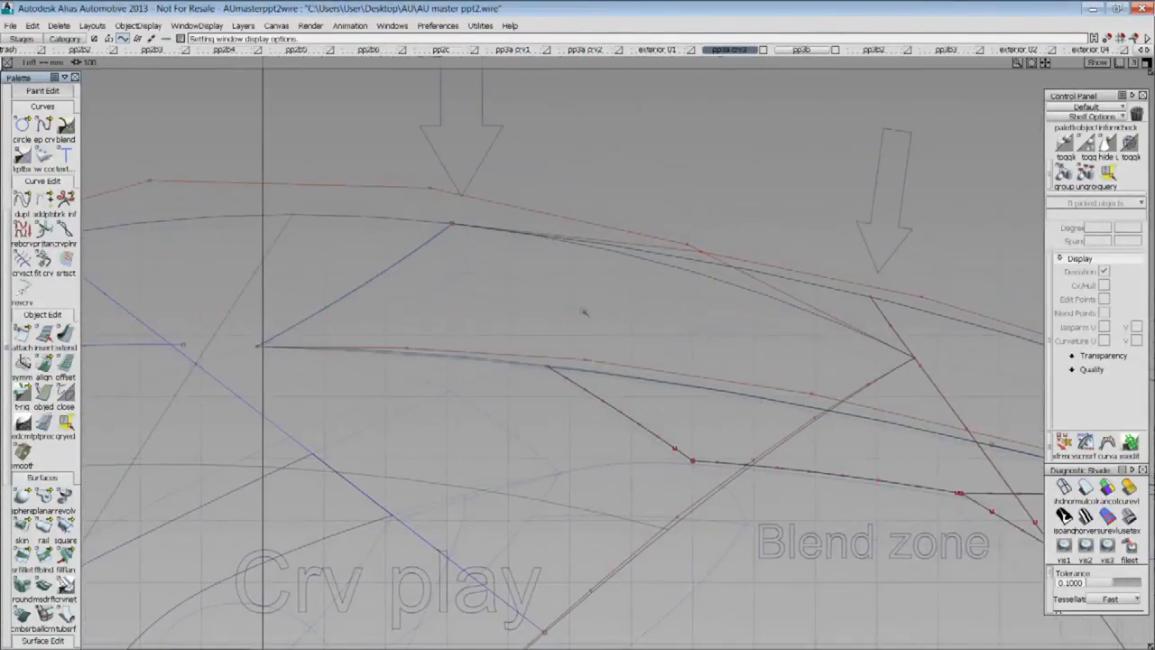
{"action": "right_click_drag", "start_coordinate": [745, 287], "coordinate": [655, 323], "text": "alt+shift"}
{"action": "mouse_move", "coordinate": [654, 322]}
{"action": "middle_mouse_down", "text": "alt+shift"}
{"action": "mouse_move", "coordinate": [794, 301]}
{"action": "mouse_move", "coordinate": [654, 303]}
{"action": "middle_mouse_up", "text": "alt+shift"}
{"action": "right_click_drag", "start_coordinate": [653, 304], "coordinate": [498, 376], "text": "alt+shift"}
{"action": "left_click_drag", "start_coordinate": [497, 376], "coordinate": [462, 372], "text": "ctrl+shift"}
{"action": "left_click", "coordinate": [379, 398]}
{"action": "middle_click_drag", "start_coordinate": [479, 402], "coordinate": [730, 408], "text": "alt+shift"}
{"action": "left_click", "coordinate": [811, 350]}
{"action": "left_click_drag", "start_coordinate": [811, 350], "coordinate": [780, 293], "text": "ctrl+shift"}
{"action": "left_click", "coordinate": [499, 532]}
{"action": "left_click_drag", "start_coordinate": [767, 391], "coordinate": [768, 424]}
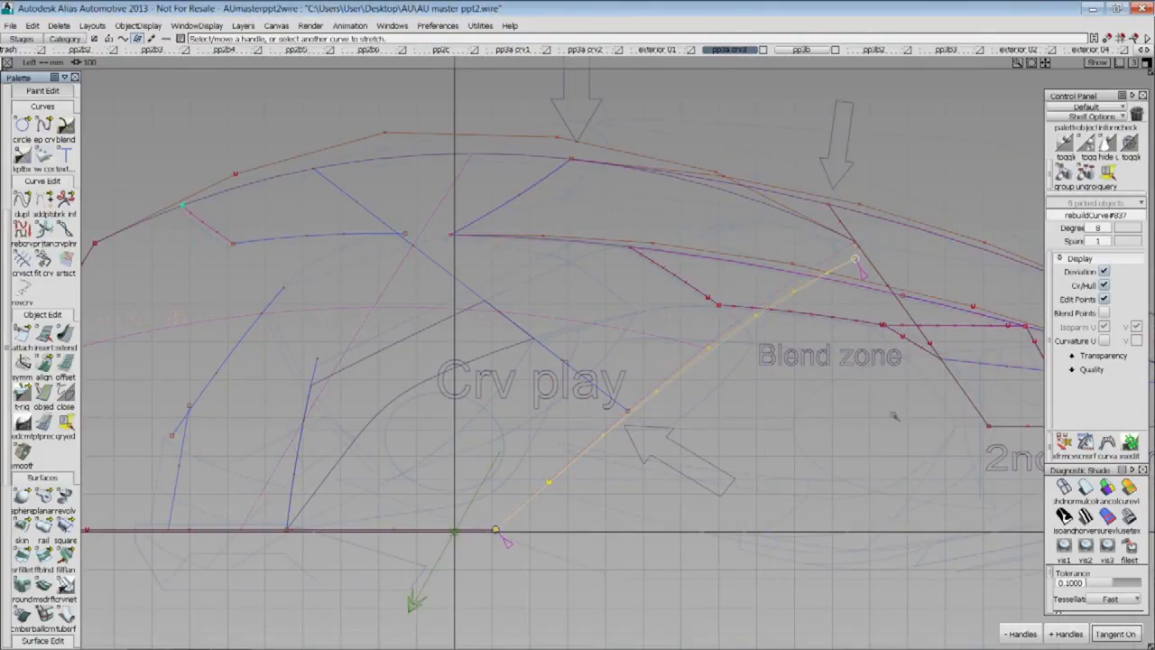
{"action": "left_click_drag", "start_coordinate": [882, 344], "coordinate": [864, 299], "text": "ctrl+shift"}
{"action": "left_click", "coordinate": [830, 233]}
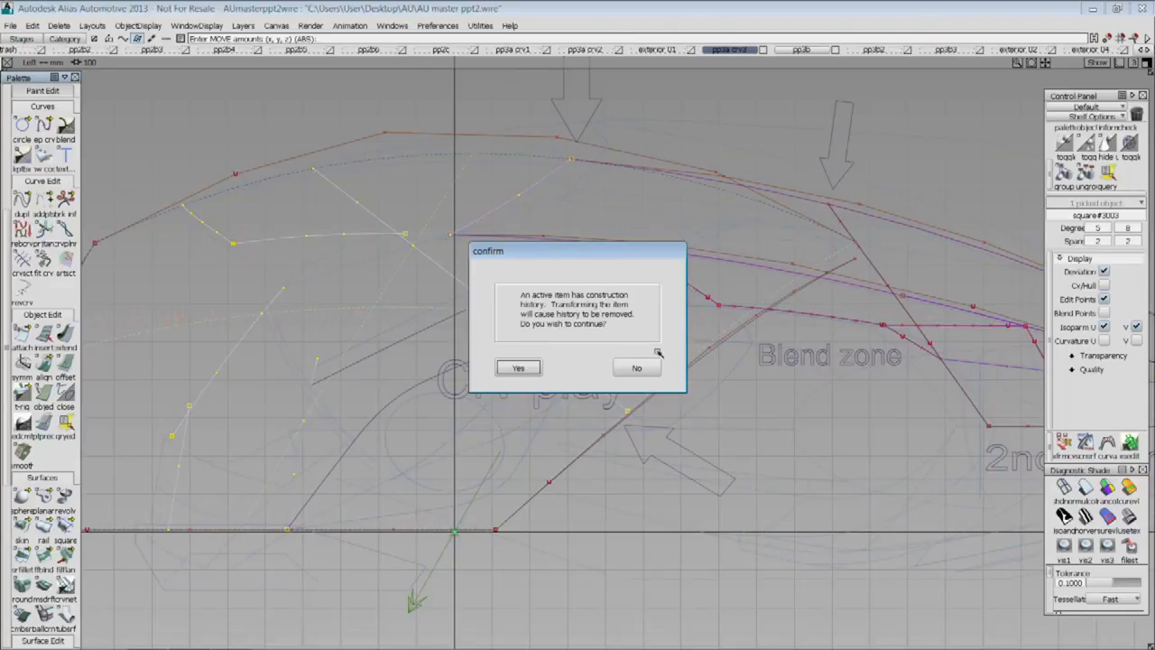
{"action": "left_click", "coordinate": [652, 370]}
Stretch the rear end of the body's crest curve onto the diagonal curve's upper end and inspect the shaded surfaces
{"action": "left_click", "coordinate": [821, 224]}
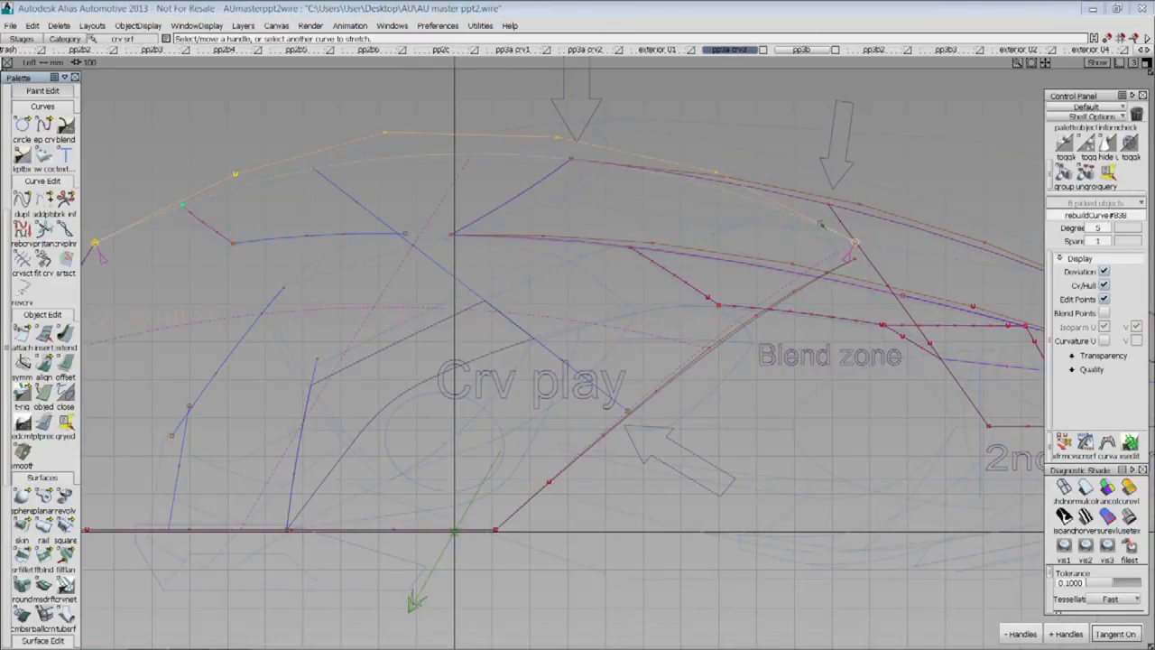
{"action": "left_click", "coordinate": [864, 267], "text": "ctrl"}
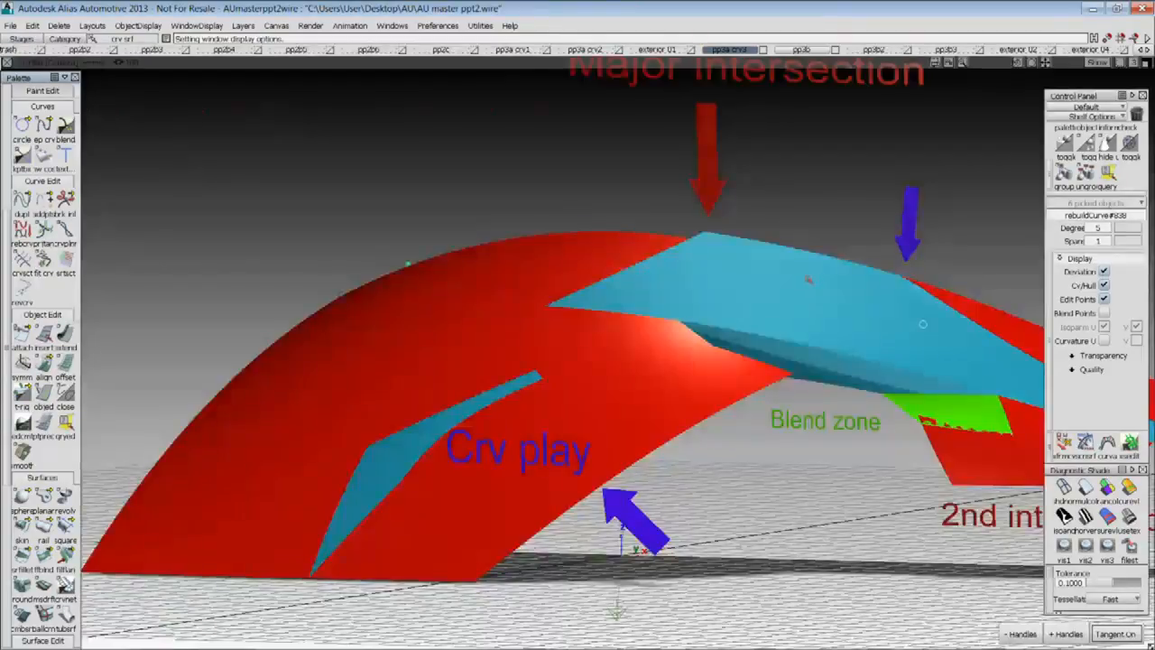
{"action": "right_click_drag", "start_coordinate": [818, 303], "coordinate": [785, 336], "text": "alt+shift"}
{"action": "mouse_move", "coordinate": [785, 336]}
{"action": "left_mouse_down", "text": "alt+shift"}
{"action": "mouse_move", "coordinate": [691, 377]}
{"action": "mouse_move", "coordinate": [772, 343]}
{"action": "left_mouse_up", "text": "alt+shift"}
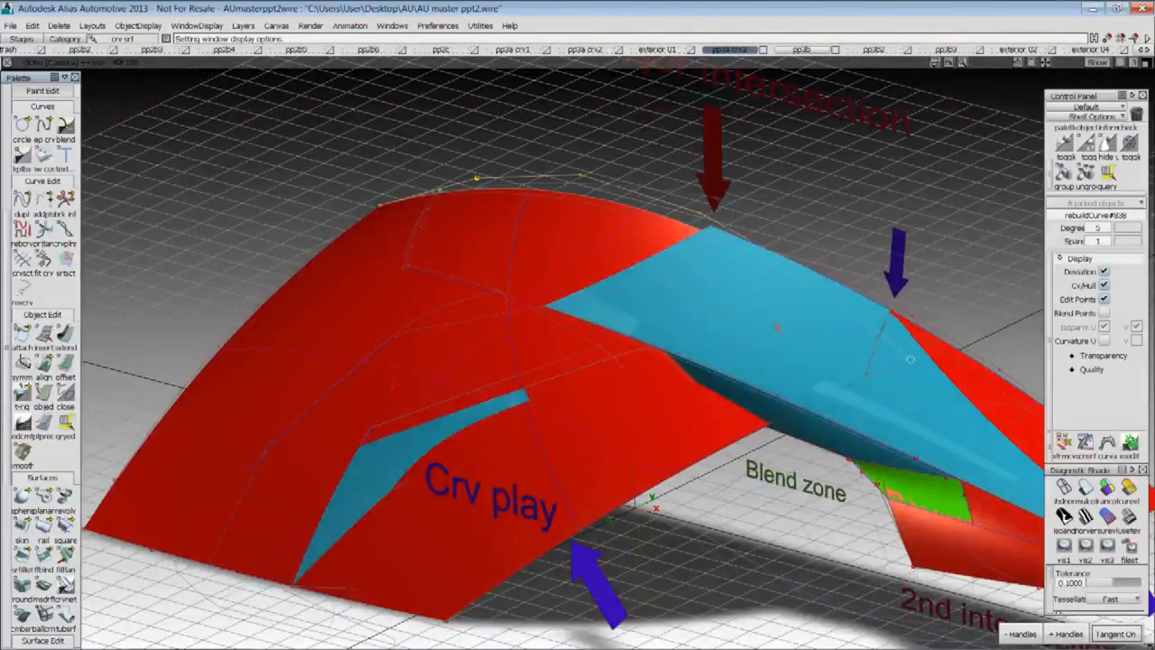
Stretch the front end of the blue surface's upper curve down to the crest curve, and nudge it slightly upward
{"action": "key", "text": "F8"}
{"action": "key", "text": "F5"}
{"action": "key", "text": "F6"}
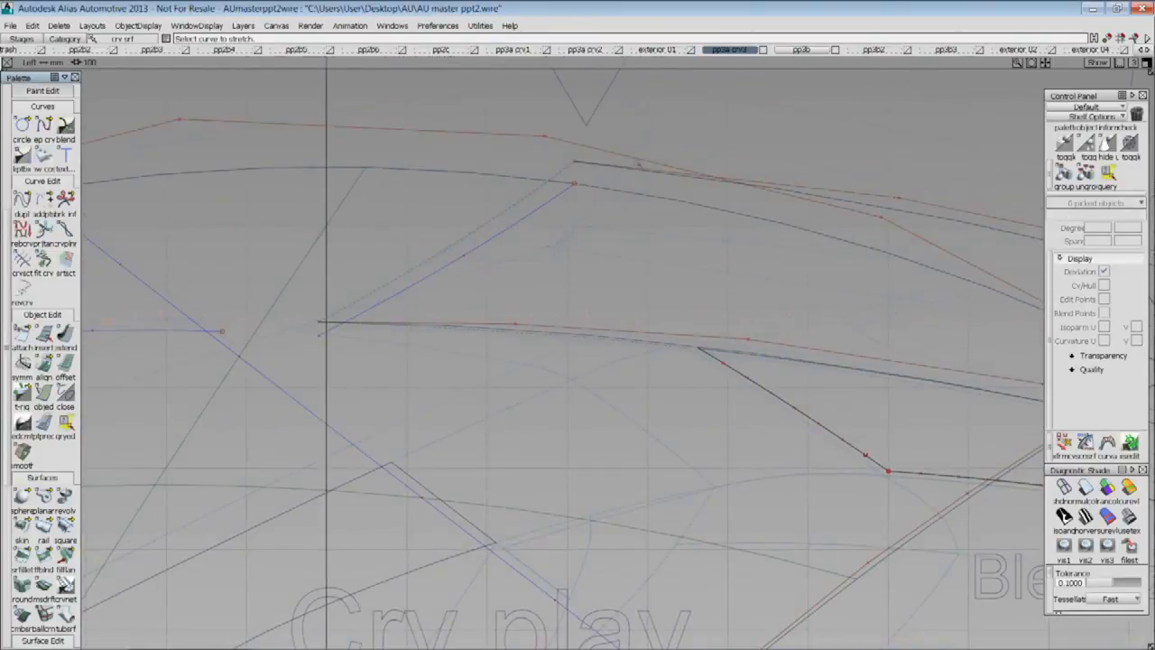
{"action": "left_click", "coordinate": [638, 165]}
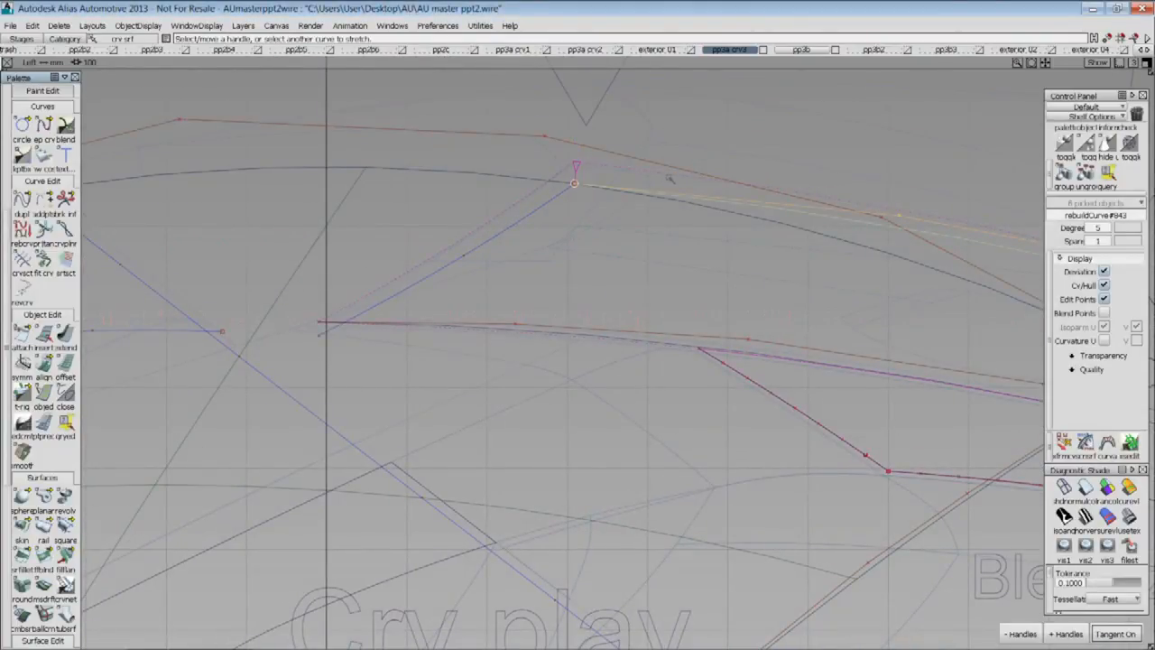
{"action": "middle_click_drag", "start_coordinate": [670, 208], "coordinate": [627, 241], "text": "alt+shift"}
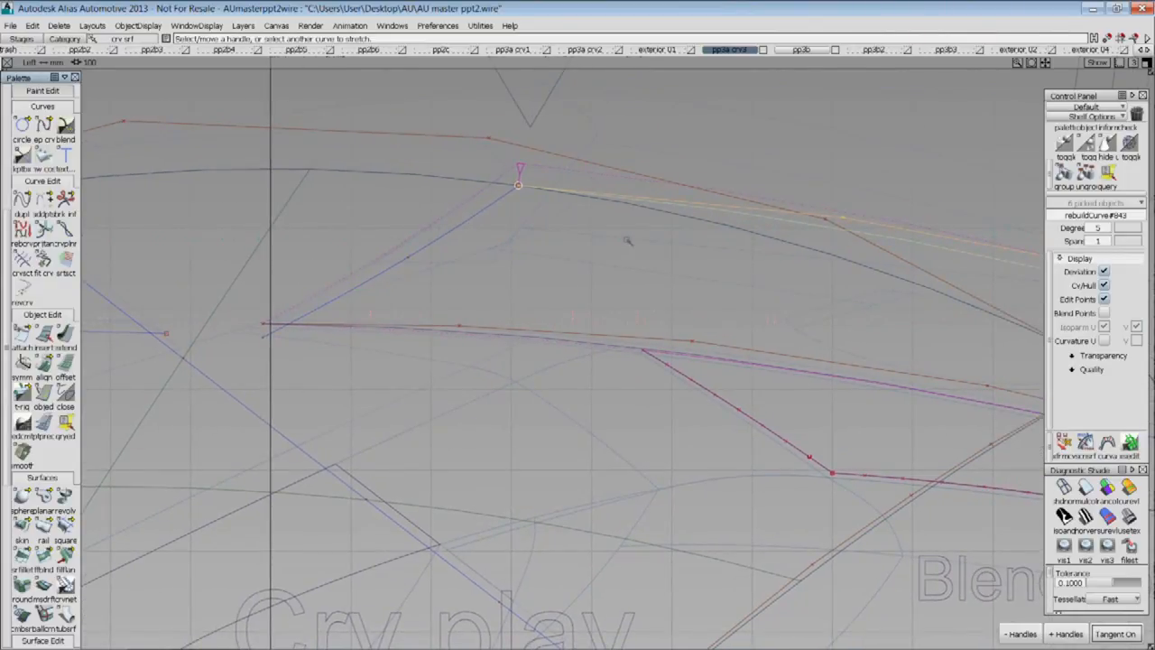
{"action": "right_click_drag", "start_coordinate": [628, 240], "coordinate": [626, 216]}
Display zebra stripes on the surfaces and examine the highlight flow across the major intersection
{"action": "left_click_drag", "start_coordinate": [1116, 581], "coordinate": [1099, 584]}
{"action": "scroll", "coordinate": [1051, 577], "scroll_direction": "down", "scroll_amount": 3}
{"action": "scroll", "coordinate": [1050, 593], "scroll_direction": "down", "scroll_amount": 3}
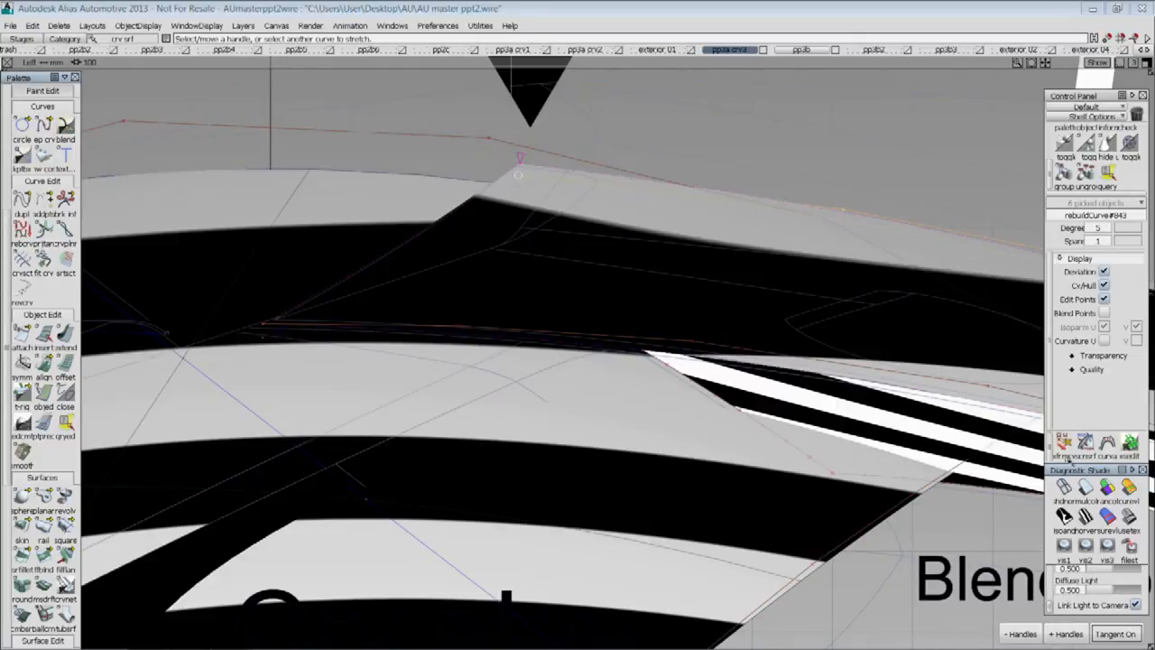
{"action": "right_click_drag", "start_coordinate": [898, 326], "coordinate": [757, 225], "text": "alt+shift"}
{"action": "middle_click_drag", "start_coordinate": [756, 225], "coordinate": [827, 274], "text": "alt+shift"}
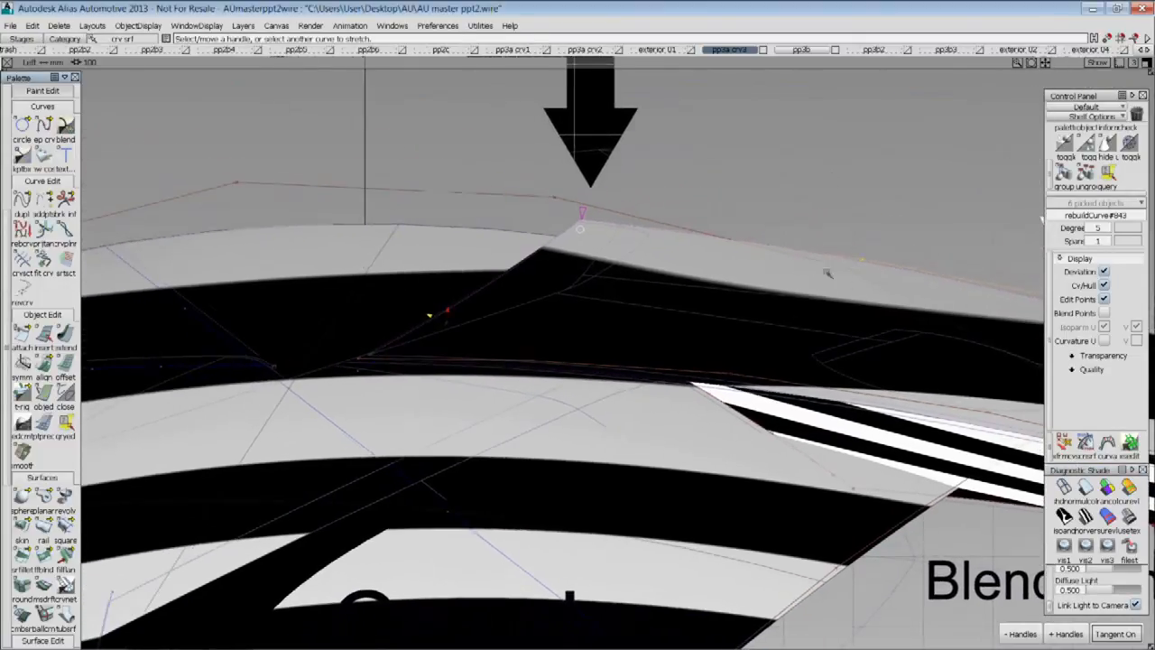
Set the display quality's Draw Precision to 1.000 and restore the coloured shaded display
{"action": "left_click", "coordinate": [1074, 370]}
{"action": "left_click_drag", "start_coordinate": [1120, 383], "coordinate": [1139, 386]}
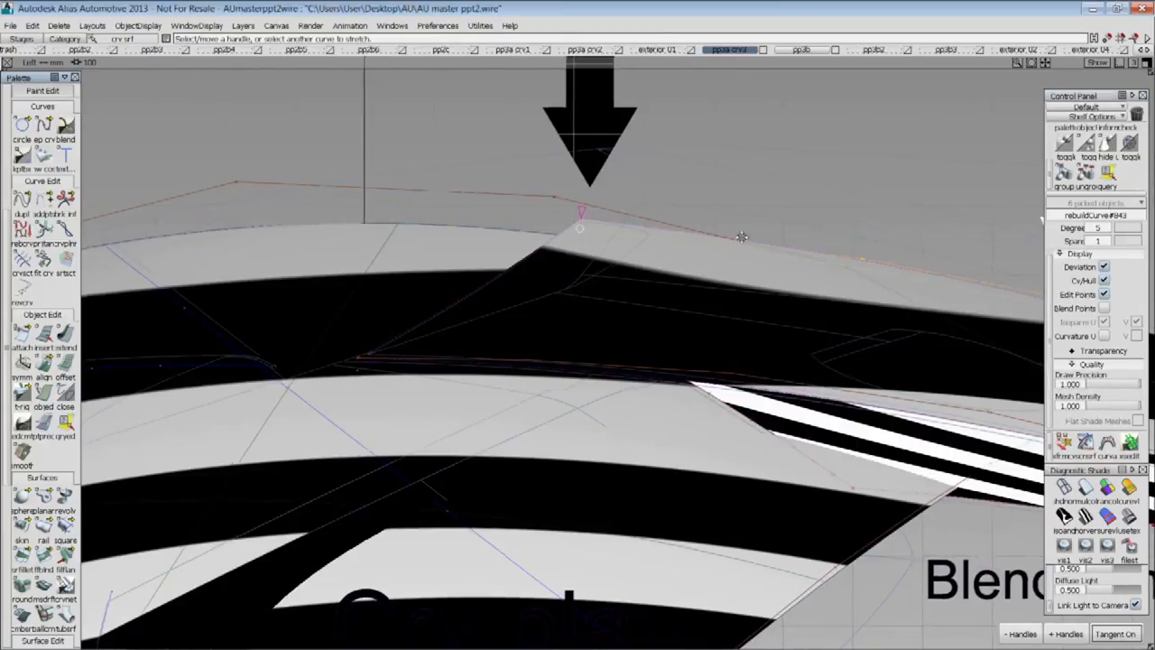
{"action": "middle_click_drag", "start_coordinate": [742, 237], "coordinate": [723, 251], "text": "alt+shift"}
{"action": "key", "text": "1"}
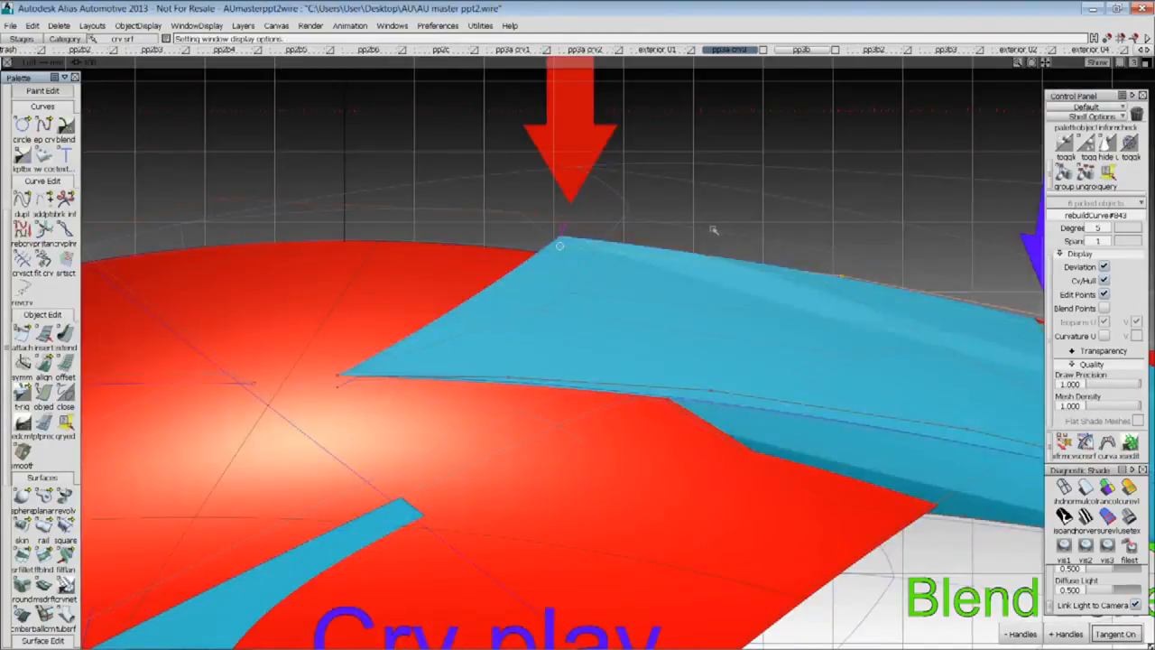
Turn off the shaded display and stretch the rear end of the body's crest curve slightly upward
{"action": "key", "text": "1"}
{"action": "right_click_drag", "start_coordinate": [665, 270], "coordinate": [611, 262], "text": "alt+shift"}
{"action": "left_click_drag", "start_coordinate": [611, 262], "coordinate": [632, 237], "text": "ctrl+shift"}
{"action": "right_click_drag", "start_coordinate": [695, 270], "coordinate": [817, 316], "text": "alt+shift"}
{"action": "middle_click_drag", "start_coordinate": [830, 374], "coordinate": [844, 331], "text": "ctrl+shift"}
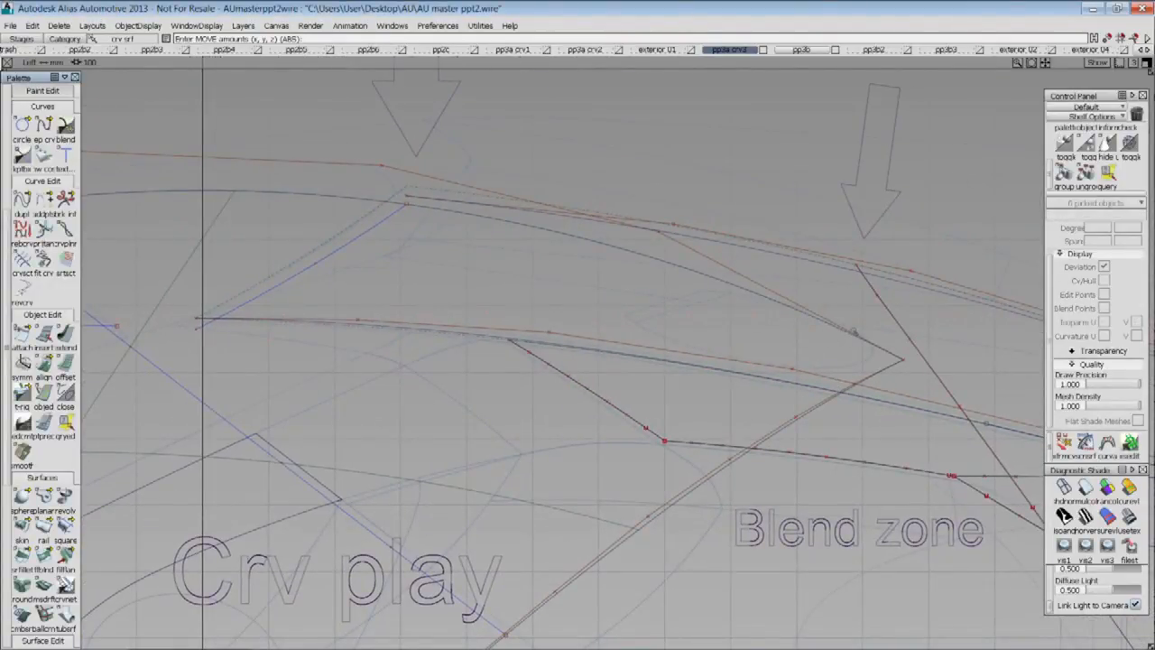
{"action": "left_click", "coordinate": [844, 333]}
{"action": "mouse_move", "coordinate": [819, 336]}
{"action": "left_mouse_down"}
{"action": "mouse_move", "coordinate": [818, 308]}
{"action": "mouse_move", "coordinate": [831, 318]}
{"action": "left_mouse_up"}
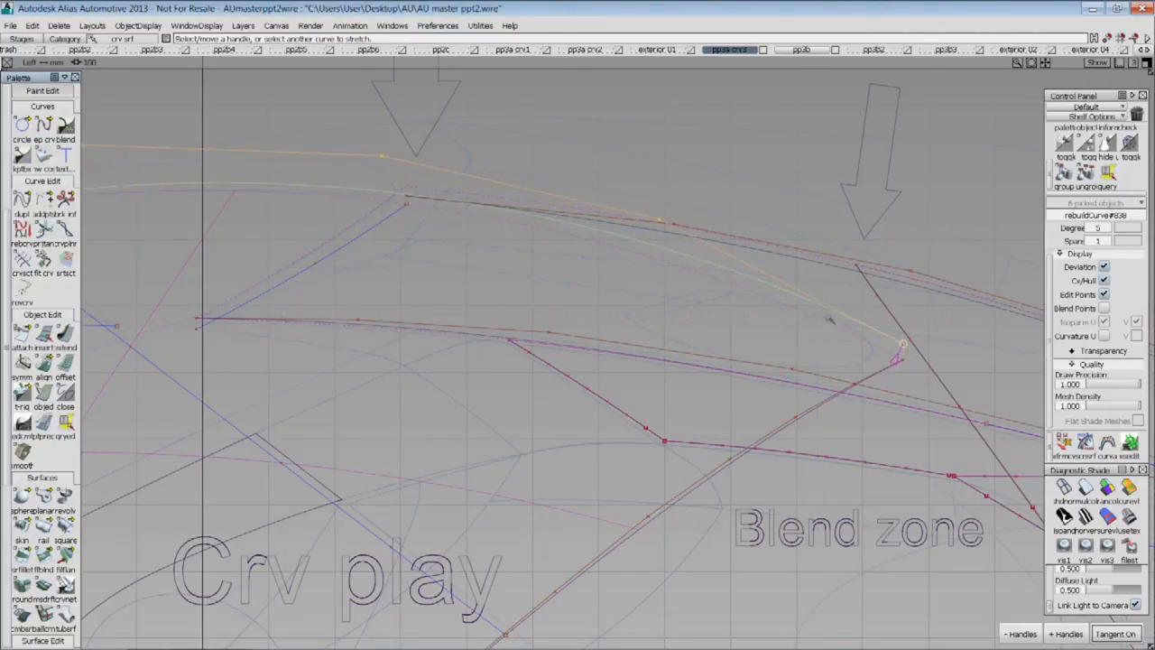
Snap the diagonal curve's upper end onto the crest curve's rear end, and realign the blue surface's upper curve with the crest
{"action": "left_click", "coordinate": [918, 406]}
{"action": "left_click", "coordinate": [894, 366]}
{"action": "left_click", "coordinate": [903, 343], "text": "ctrl"}
{"action": "left_click_drag", "start_coordinate": [898, 343], "coordinate": [898, 389], "text": "ctrl+shift"}
{"action": "middle_click_drag", "start_coordinate": [275, 278], "coordinate": [355, 413], "text": "alt+shift"}
{"action": "right_click_drag", "start_coordinate": [356, 413], "coordinate": [388, 407], "text": "alt+shift"}
{"action": "left_click", "coordinate": [674, 329]}
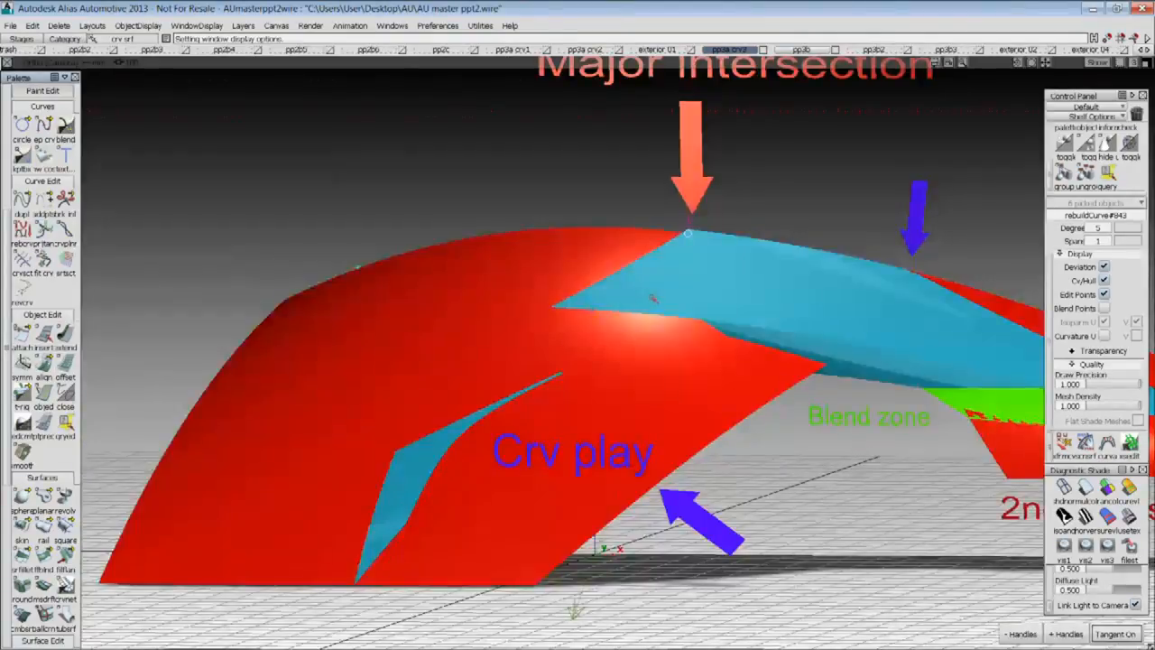
Deselect the curves and examine the major intersection from several angles in wireframe and shaded display
{"action": "key", "text": "alt+h"}
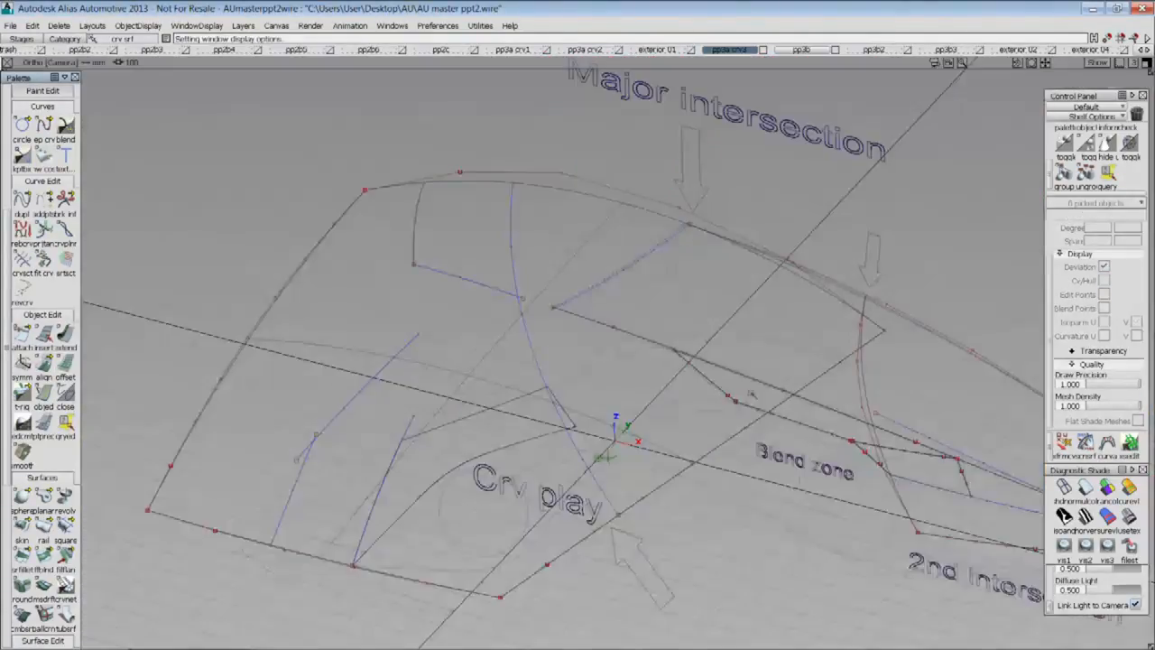
{"action": "right_click_drag", "start_coordinate": [560, 312], "coordinate": [622, 319], "text": "alt+shift"}
{"action": "left_click_drag", "start_coordinate": [622, 318], "coordinate": [600, 361], "text": "ctrl+shift"}
{"action": "left_click", "coordinate": [599, 319]}
{"action": "left_click_drag", "start_coordinate": [508, 331], "coordinate": [534, 400]}
{"action": "mouse_move", "coordinate": [534, 400]}
{"action": "right_mouse_down", "text": "alt+shift"}
{"action": "mouse_move", "coordinate": [760, 416]}
{"action": "mouse_move", "coordinate": [749, 385]}
{"action": "right_mouse_up", "text": "alt+shift"}
{"action": "key", "text": "alt+h"}
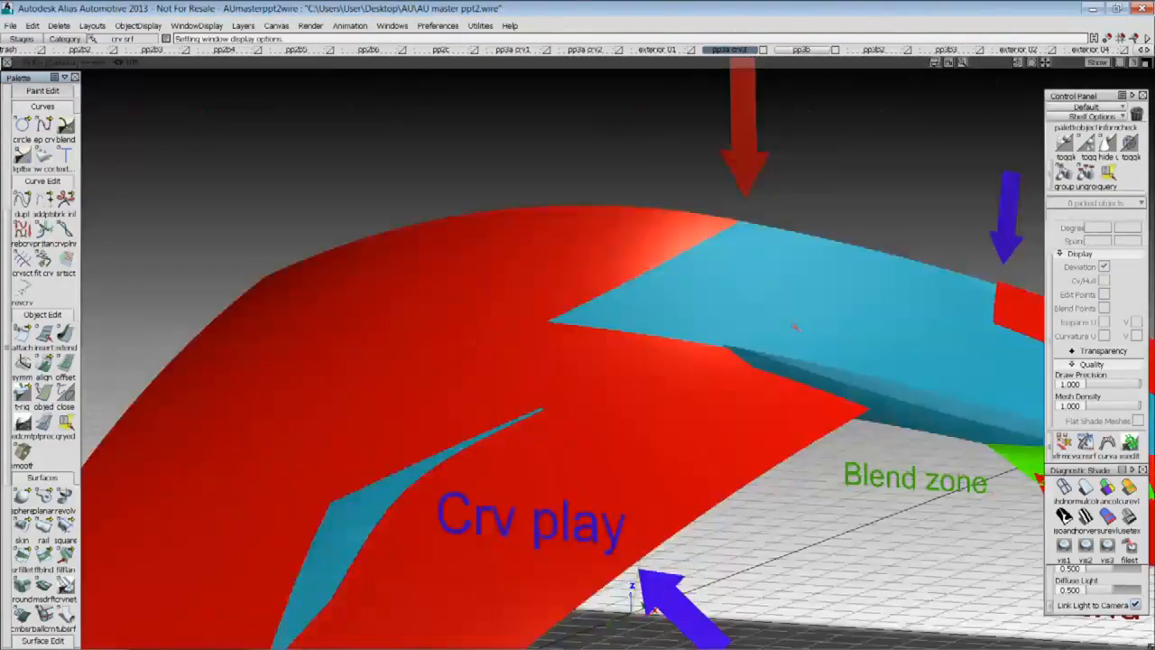
{"action": "left_click_drag", "start_coordinate": [861, 305], "coordinate": [758, 339], "text": "alt+shift"}
{"action": "right_click_drag", "start_coordinate": [759, 339], "coordinate": [647, 315], "text": "alt+shift"}
{"action": "middle_click_drag", "start_coordinate": [648, 316], "coordinate": [550, 291], "text": "alt+shift"}
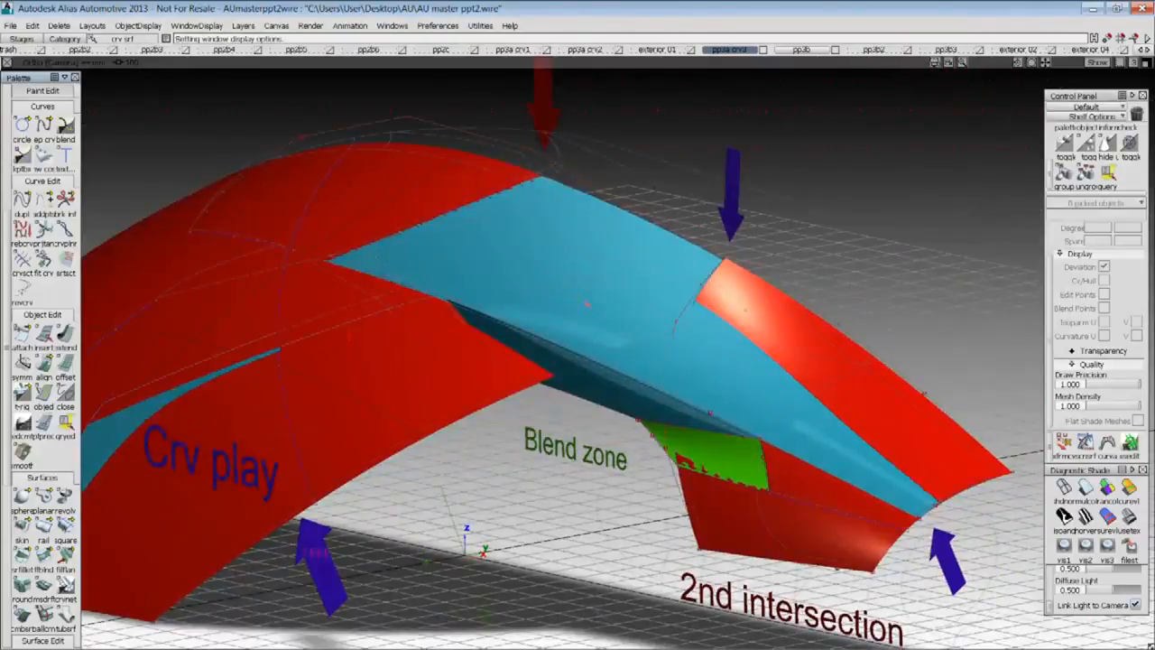
Inspect the wireframe curves around the blend zone and the 2nd intersection from several angles
{"action": "key", "text": "alt+h"}
{"action": "middle_click_drag", "start_coordinate": [766, 470], "coordinate": [700, 450], "text": "alt+shift"}
{"action": "left_click_drag", "start_coordinate": [700, 449], "coordinate": [768, 382], "text": "alt+shift"}
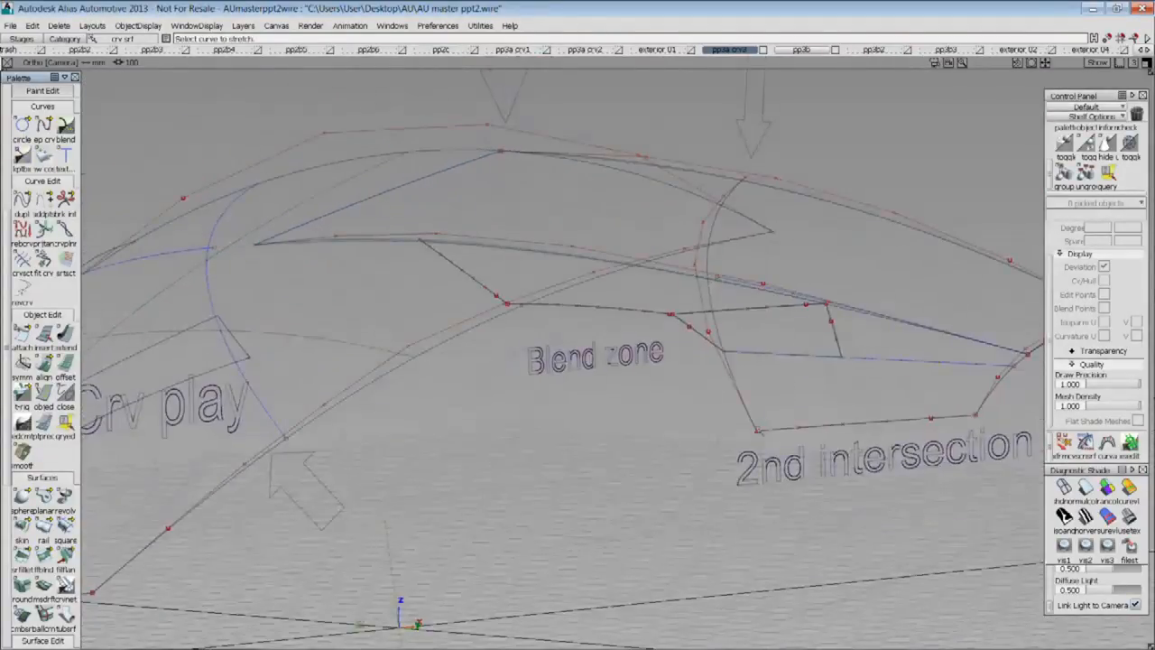
{"action": "left_click", "coordinate": [680, 318]}
{"action": "left_click_drag", "start_coordinate": [728, 336], "coordinate": [787, 385], "text": "alt+shift"}
{"action": "middle_click_drag", "start_coordinate": [787, 386], "coordinate": [693, 381], "text": "alt+shift"}
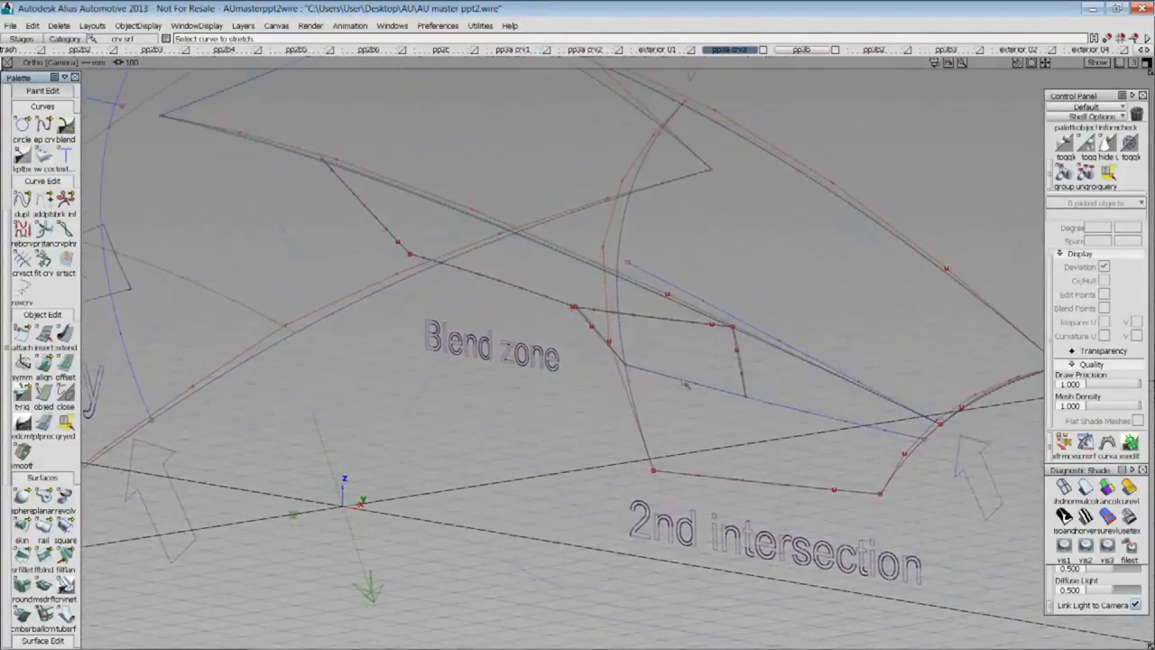
{"action": "key", "text": "alt+h"}
{"action": "key", "text": "alt+t"}
{"action": "left_click", "coordinate": [889, 481]}
{"action": "left_click", "coordinate": [889, 486]}
{"action": "left_click_drag", "start_coordinate": [897, 515], "coordinate": [656, 483], "text": "alt+shift"}
Pick the curves bounding the rear red panel at the 2nd intersection to highlight them
{"action": "key", "text": "alt+h"}
{"action": "left_click_drag", "start_coordinate": [713, 458], "coordinate": [820, 459], "text": "alt+shift"}
{"action": "left_click", "coordinate": [736, 494]}
{"action": "left_click", "coordinate": [594, 408]}
{"action": "left_click", "coordinate": [603, 418]}
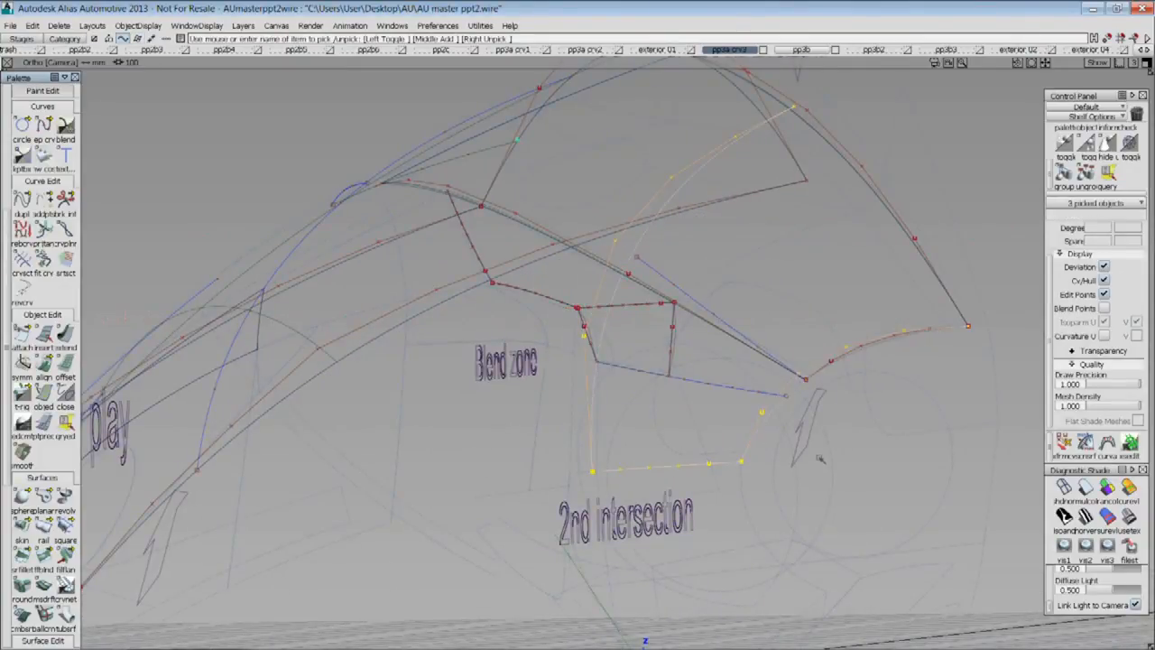
{"action": "left_click_drag", "start_coordinate": [823, 143], "coordinate": [903, 185]}
Pick the objects in the blend zone area and delete them
{"action": "left_click_drag", "start_coordinate": [794, 271], "coordinate": [533, 286], "text": "alt+shift"}
{"action": "left_click", "coordinate": [534, 286]}
{"action": "left_click", "coordinate": [544, 325]}
{"action": "left_click", "coordinate": [533, 341]}
{"action": "key", "text": "Delete"}
{"action": "key", "text": "Return"}
Toggle the model's display and examine the curves surrounding the blend zone up close
{"action": "key", "text": "ctrl+m"}
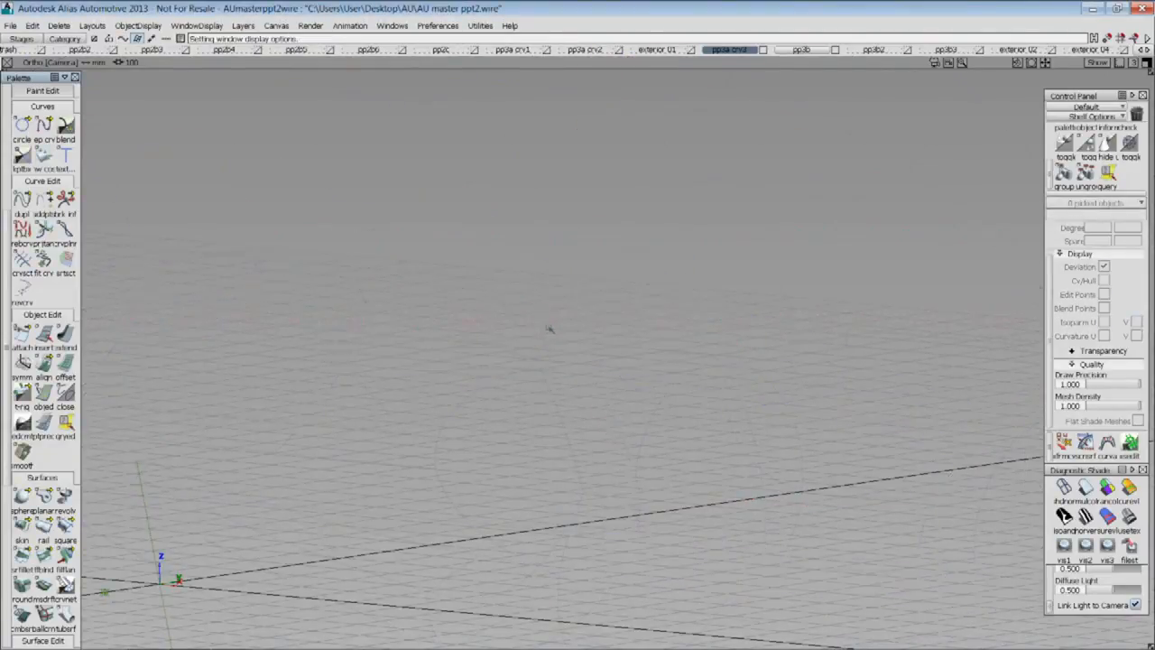
{"action": "key", "text": "F9"}
{"action": "key", "text": "ctrl+m"}
{"action": "key", "text": "F9"}
{"action": "left_click_drag", "start_coordinate": [271, 329], "coordinate": [513, 358], "text": "alt+shift"}
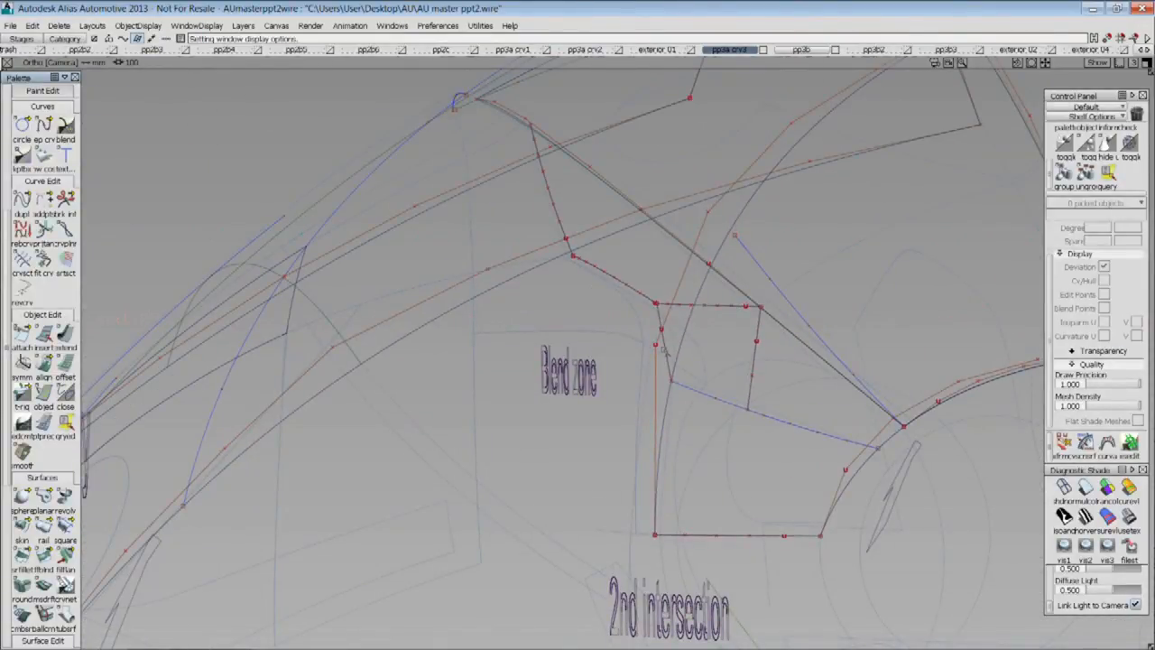
{"action": "left_click_drag", "start_coordinate": [654, 363], "coordinate": [670, 403], "text": "alt+shift"}
{"action": "left_click_drag", "start_coordinate": [670, 402], "coordinate": [671, 363], "text": "ctrl+shift"}
{"action": "left_click_drag", "start_coordinate": [593, 346], "coordinate": [594, 327], "text": "alt+shift"}
{"action": "right_click_drag", "start_coordinate": [594, 327], "coordinate": [641, 329], "text": "alt+shift"}
{"action": "left_click_drag", "start_coordinate": [641, 328], "coordinate": [596, 310], "text": "alt+shift"}
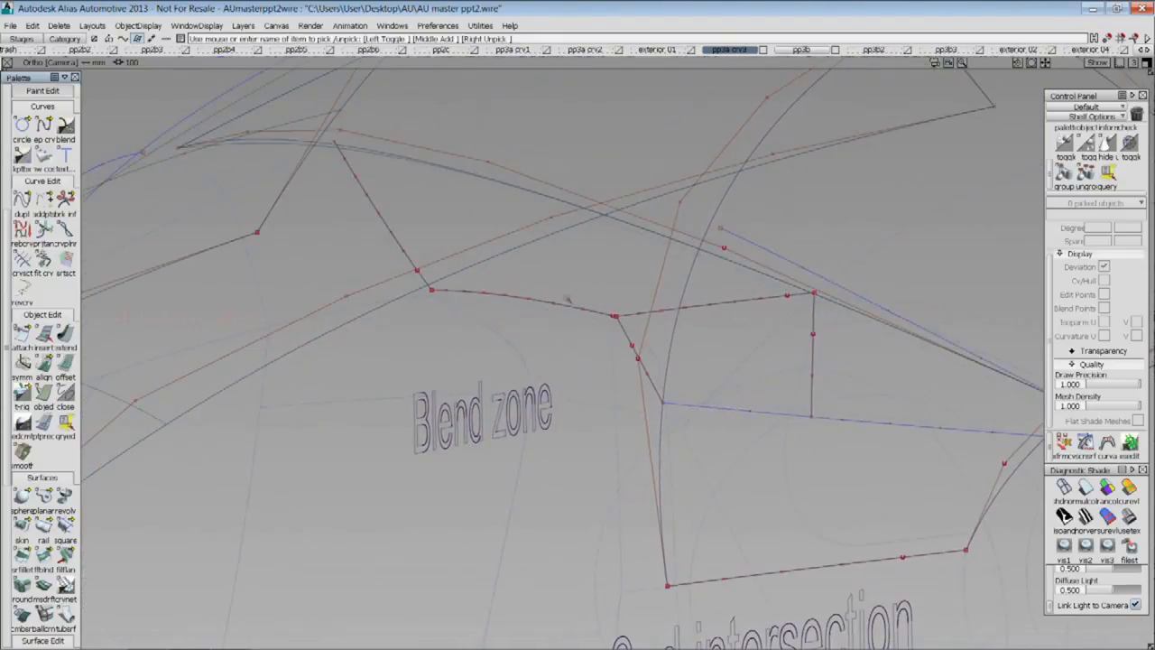
Set the degree of the slanted curve at the front of the blend zone to 3
{"action": "left_click_drag", "start_coordinate": [348, 213], "coordinate": [347, 237], "text": "ctrl+shift"}
{"action": "left_click", "coordinate": [377, 208]}
{"action": "left_click", "coordinate": [1109, 229]}
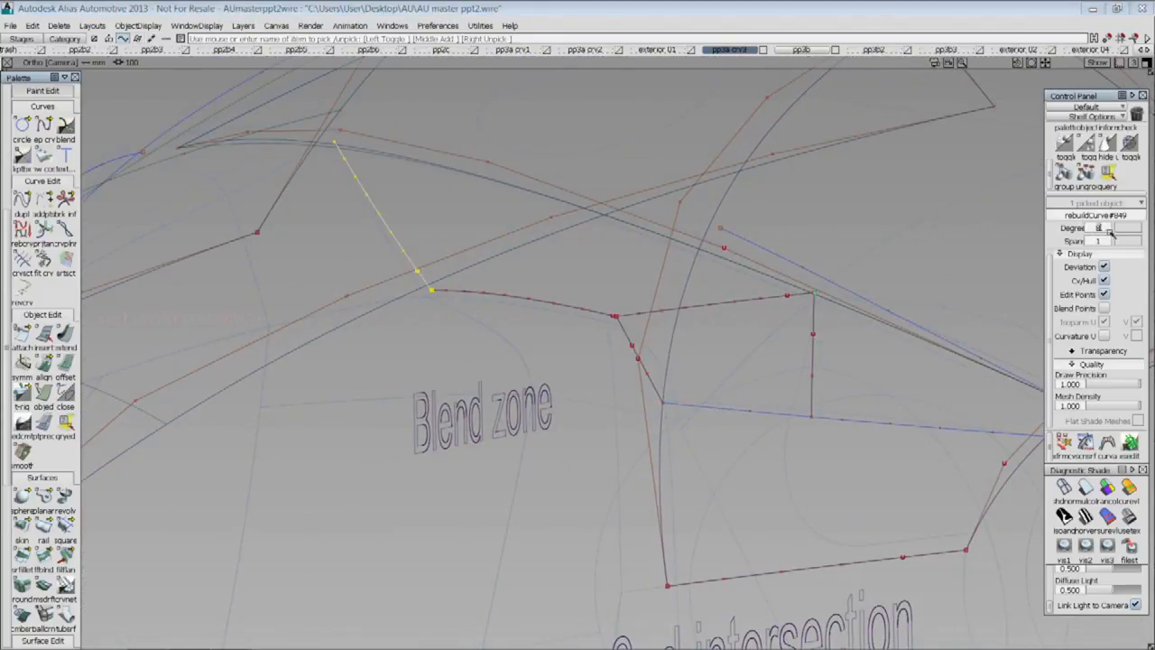
{"action": "type", "text": "3"}
{"action": "key", "text": "Return"}
Set the degree of the curve along the upper edge of the blend zone's rear patch to 3
{"action": "left_click_drag", "start_coordinate": [715, 368], "coordinate": [717, 314], "text": "ctrl+shift"}
{"action": "left_click", "coordinate": [722, 306]}
{"action": "left_click", "coordinate": [1101, 228]}
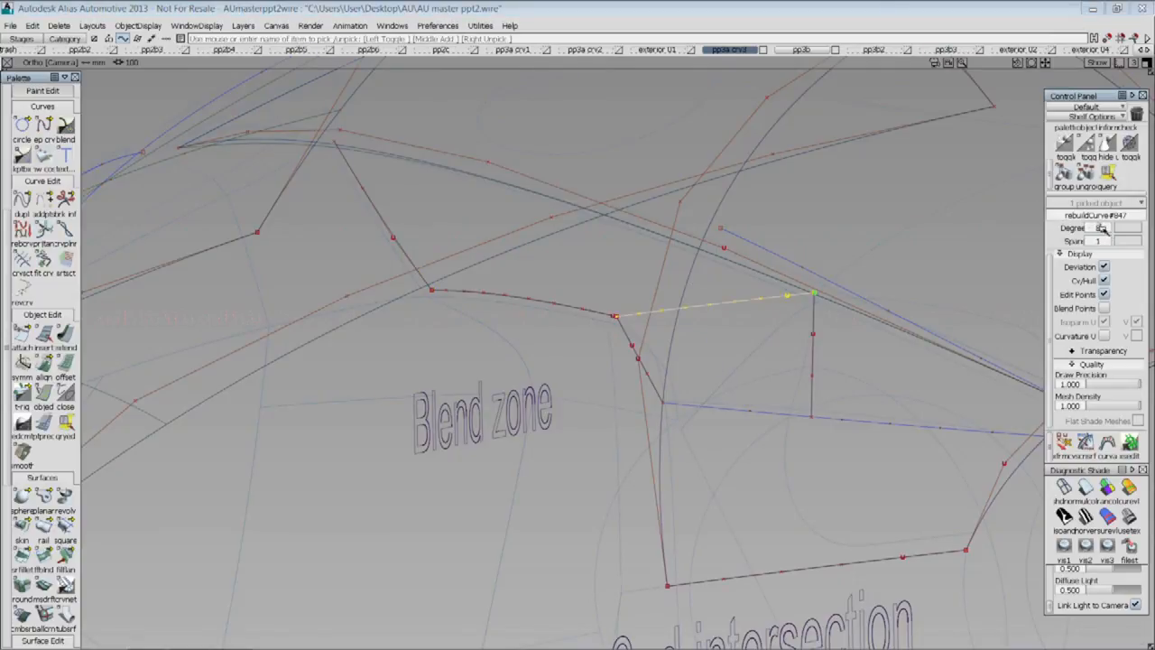
{"action": "type", "text": "9"}
{"action": "key", "text": "Return"}
{"action": "left_click", "coordinate": [1107, 229]}
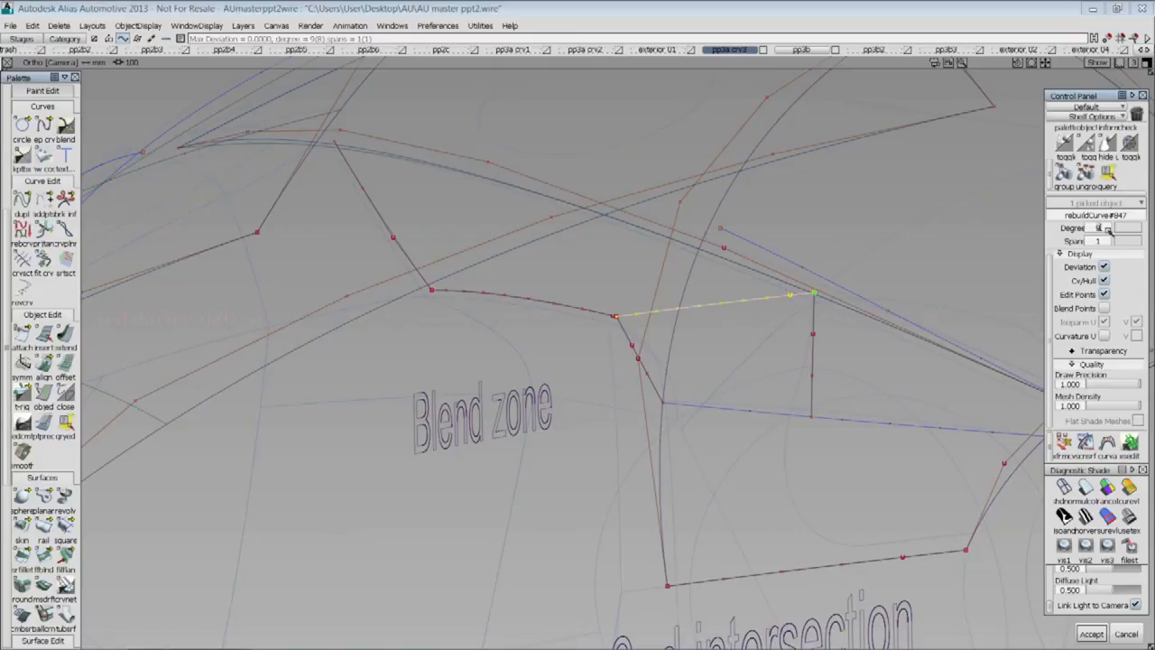
{"action": "type", "text": "3"}
{"action": "key", "text": "Return"}
Set the curve along the upper edge of the blend zone's front part to degree 3 with 1 span
{"action": "left_click_drag", "start_coordinate": [527, 314], "coordinate": [527, 360], "text": "ctrl+shift"}
{"action": "left_click_drag", "start_coordinate": [512, 286], "coordinate": [545, 324]}
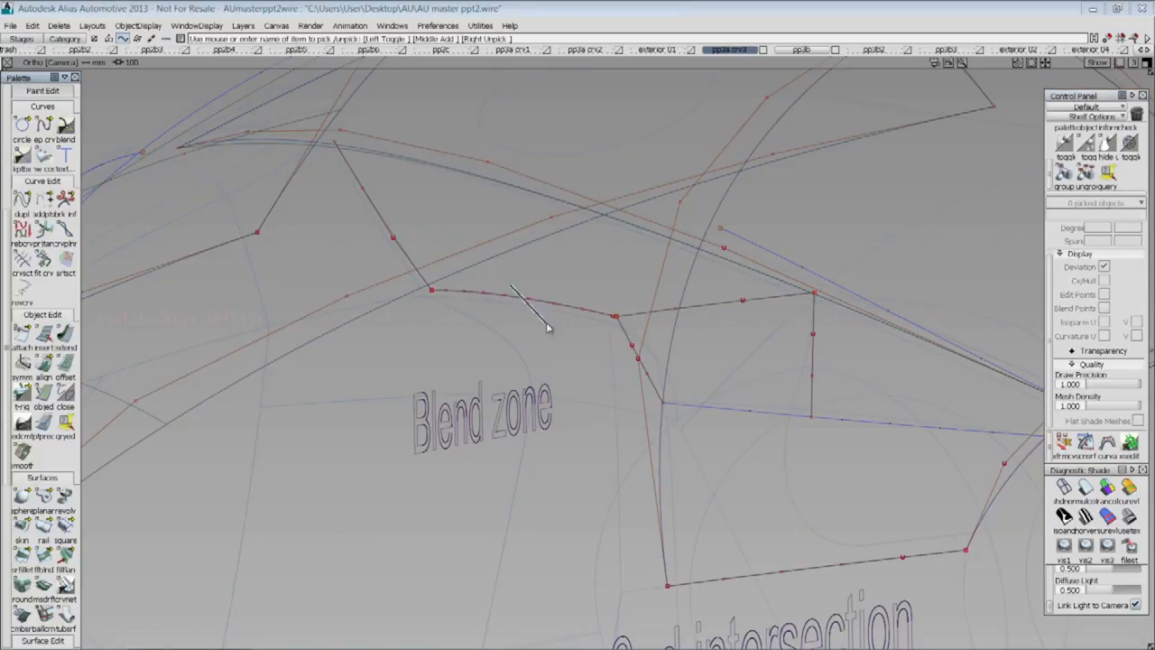
{"action": "left_click", "coordinate": [1106, 231]}
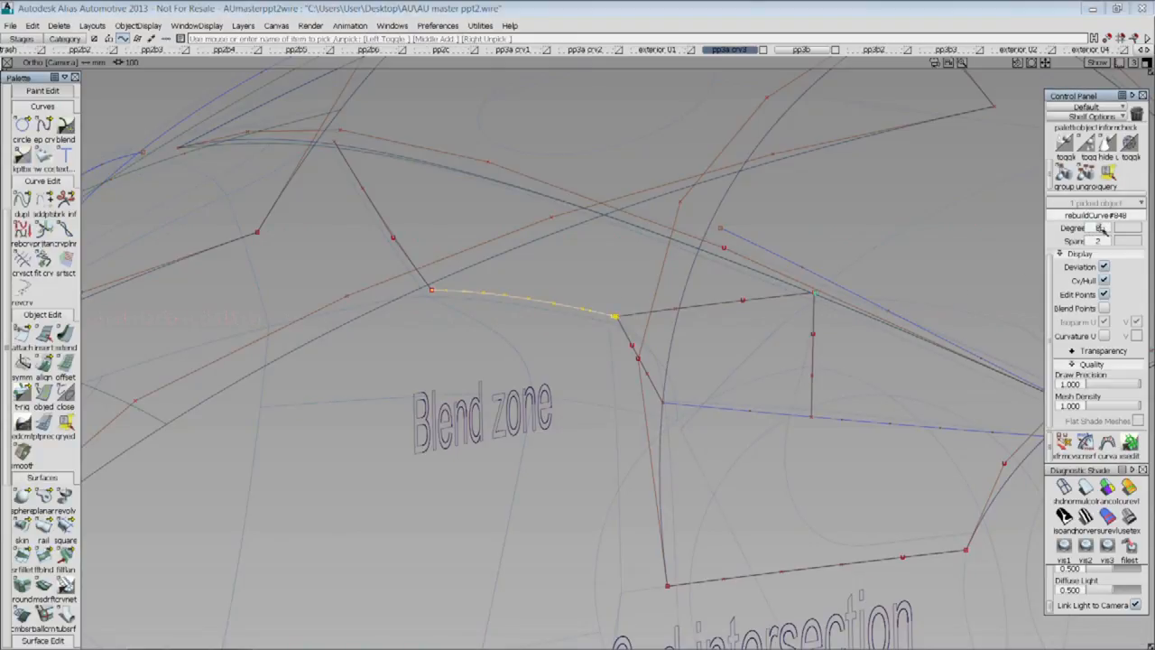
{"action": "type", "text": "3"}
{"action": "key", "text": "Return"}
{"action": "left_click", "coordinate": [1104, 242]}
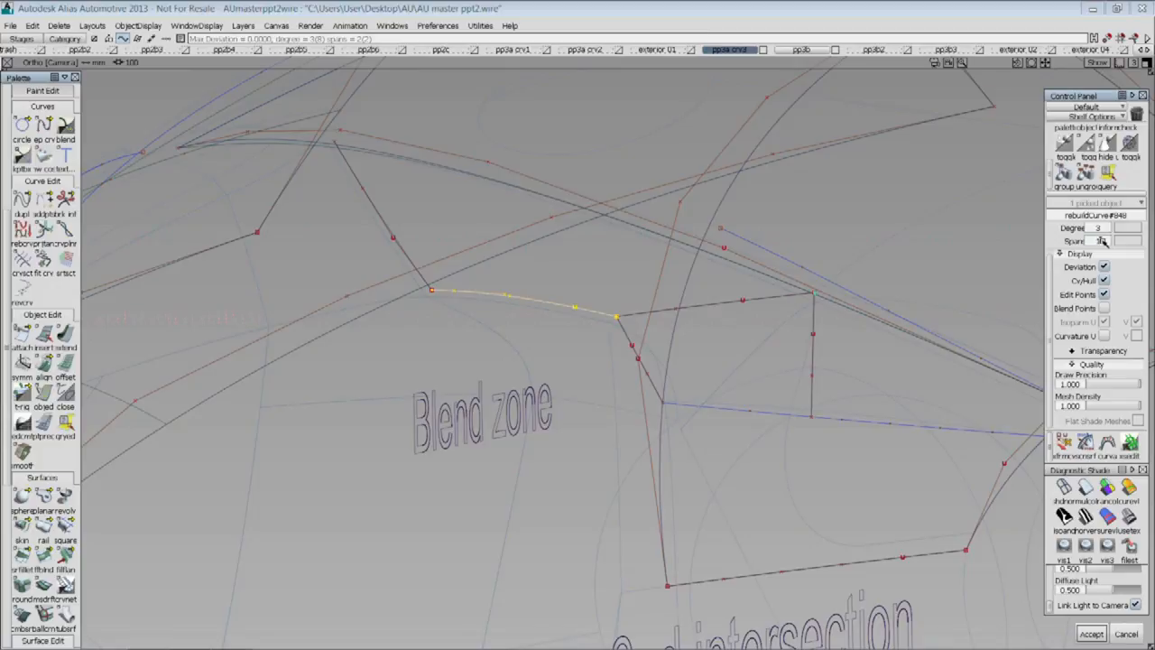
{"action": "type", "text": "1"}
{"action": "key", "text": "Return"}
Delete the surplus curves running along the long arc above the blend zone
{"action": "left_click_drag", "start_coordinate": [681, 350], "coordinate": [679, 393], "text": "ctrl+shift"}
{"action": "left_click", "coordinate": [683, 332]}
{"action": "left_click_drag", "start_coordinate": [683, 332], "coordinate": [640, 393], "text": "alt+shift"}
{"action": "mouse_move", "coordinate": [303, 191]}
{"action": "left_mouse_down", "text": "ctrl+shift"}
{"action": "mouse_move", "coordinate": [283, 151]}
{"action": "mouse_move", "coordinate": [287, 179]}
{"action": "left_mouse_up", "text": "ctrl+shift"}
{"action": "left_click", "coordinate": [281, 146]}
{"action": "left_click", "coordinate": [384, 138]}
{"action": "key", "text": "Delete"}
{"action": "key", "text": "Return"}
{"action": "left_click_drag", "start_coordinate": [418, 172], "coordinate": [567, 186], "text": "alt+shift"}
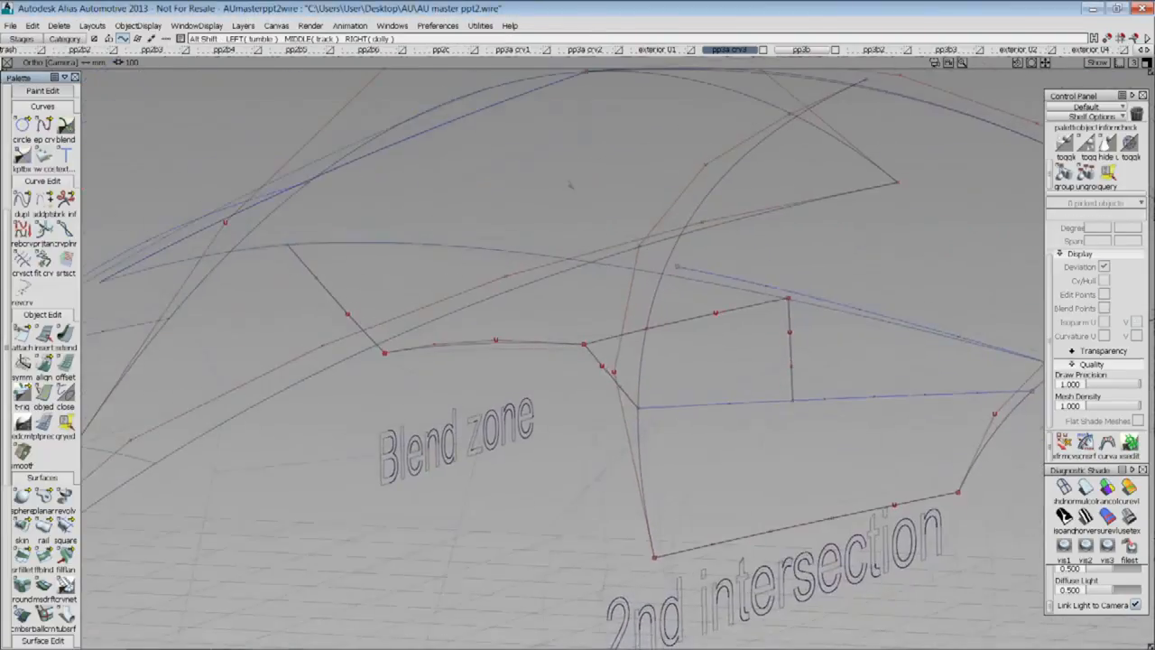
{"action": "middle_click_drag", "start_coordinate": [515, 244], "coordinate": [574, 254], "text": "alt+shift"}
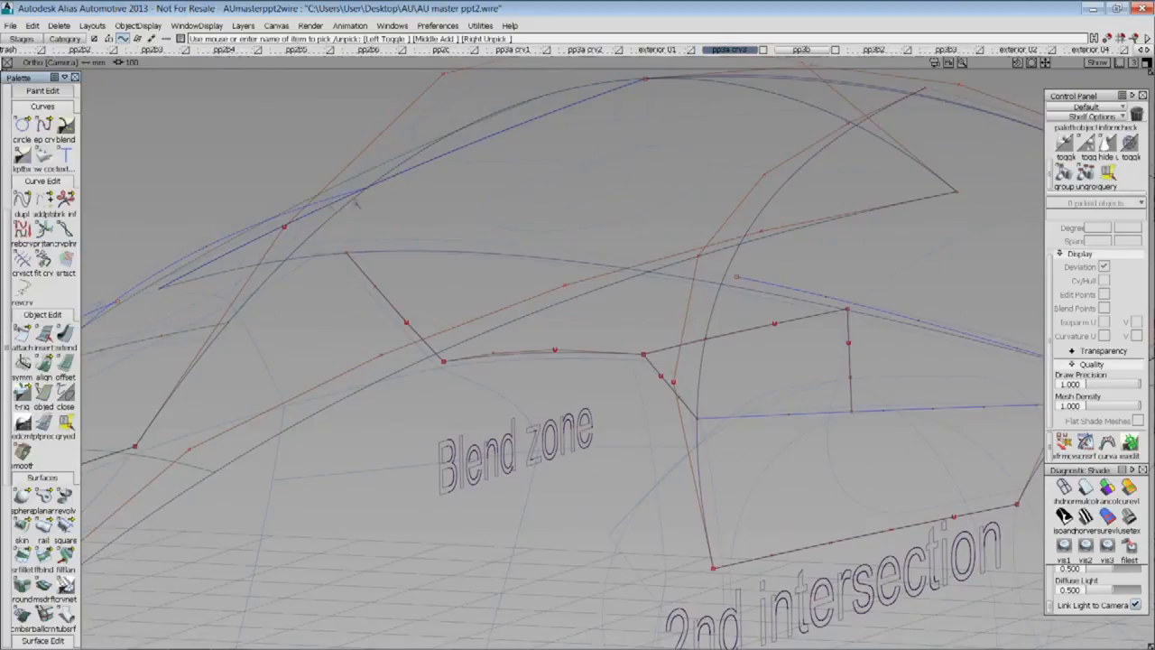
{"action": "left_click_drag", "start_coordinate": [378, 228], "coordinate": [572, 256], "text": "alt+shift"}
{"action": "left_click", "coordinate": [66, 528]}
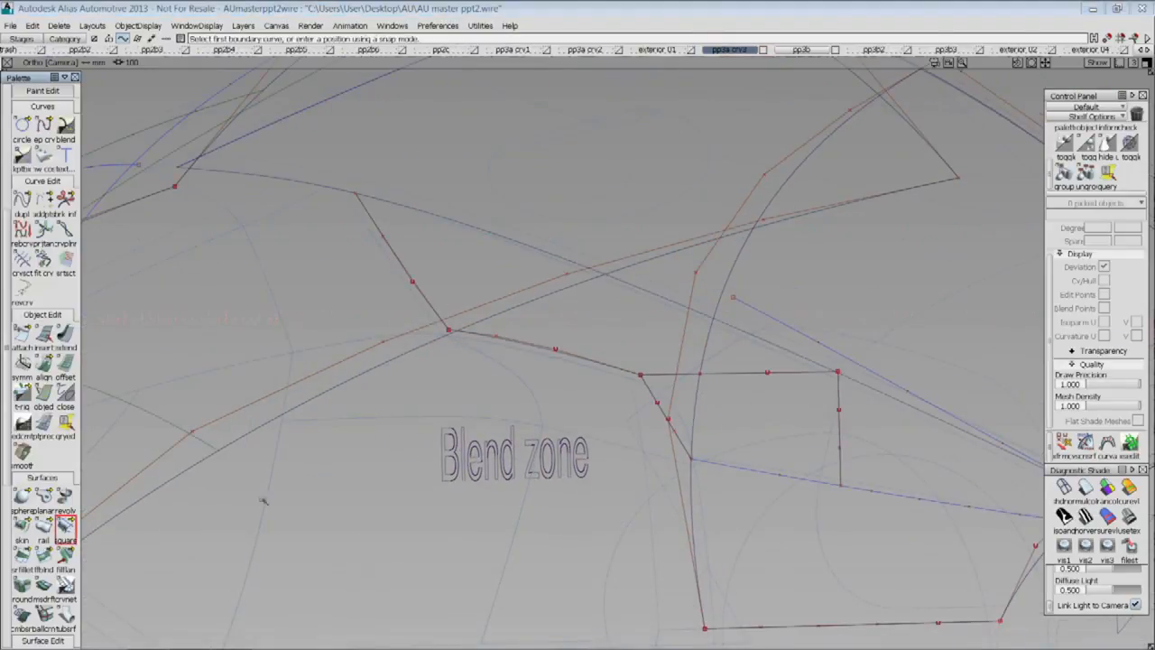
{"action": "left_click", "coordinate": [738, 371]}
{"action": "left_click", "coordinate": [533, 342]}
{"action": "left_click", "coordinate": [401, 258]}
{"action": "left_click_drag", "start_coordinate": [847, 429], "coordinate": [836, 372], "text": "ctrl+shift"}
{"action": "left_click", "coordinate": [810, 369]}
{"action": "left_click", "coordinate": [834, 411]}
{"action": "left_click", "coordinate": [838, 386]}
{"action": "left_click", "coordinate": [820, 428]}
Build a square surface from the slanted front curve, the two blend zone edge curves and the long arc above
{"action": "left_click", "coordinate": [63, 526]}
{"action": "left_click", "coordinate": [411, 278]}
{"action": "left_click", "coordinate": [533, 348]}
{"action": "left_click", "coordinate": [735, 372]}
{"action": "left_click", "coordinate": [666, 300]}
Shade the model and assign the blue body#5 shader to the new square surface
{"action": "mouse_move", "coordinate": [644, 324]}
{"action": "left_mouse_down", "text": "alt+shift"}
{"action": "mouse_move", "coordinate": [617, 356]}
{"action": "mouse_move", "coordinate": [732, 352]}
{"action": "mouse_move", "coordinate": [704, 400]}
{"action": "left_mouse_up", "text": "alt+shift"}
{"action": "key", "text": "F5"}
{"action": "key", "text": "ctrl+m"}
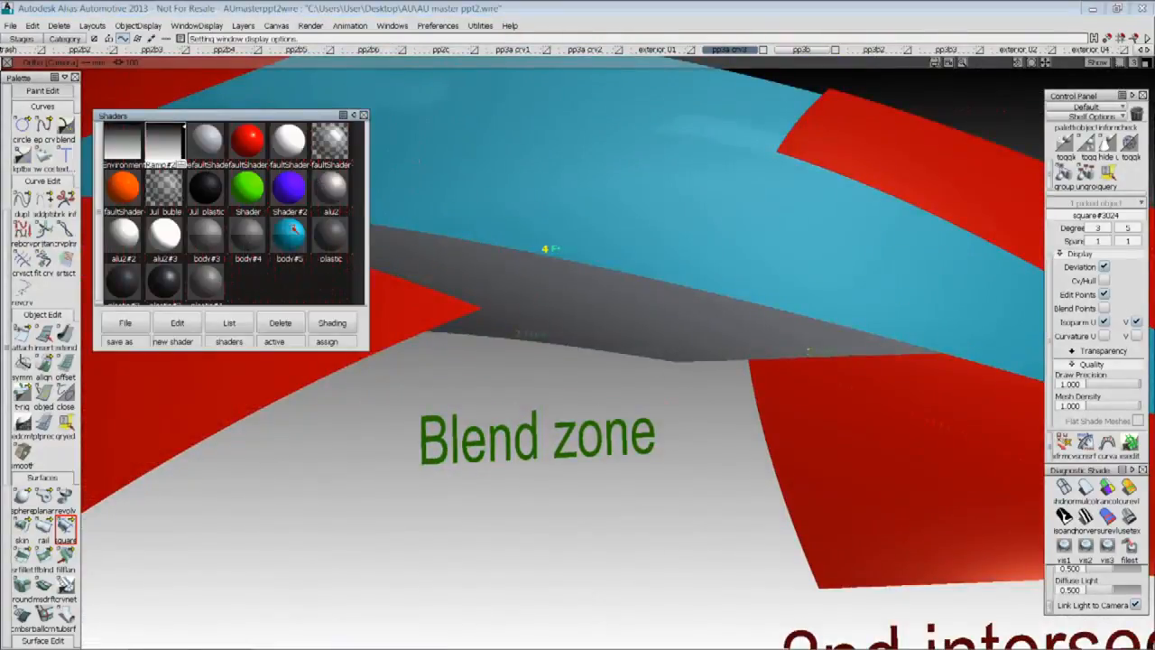
{"action": "middle_click_drag", "start_coordinate": [289, 233], "coordinate": [587, 325]}
Examine how the new blue surface meets the red surface below it around the blend zone
{"action": "left_click_drag", "start_coordinate": [774, 377], "coordinate": [678, 420], "text": "alt+shift"}
{"action": "key", "text": "alt+m"}
{"action": "left_click_drag", "start_coordinate": [783, 372], "coordinate": [728, 333], "text": "alt+shift"}
{"action": "right_click_drag", "start_coordinate": [727, 333], "coordinate": [720, 309], "text": "alt+shift"}
{"action": "left_click_drag", "start_coordinate": [720, 310], "coordinate": [593, 406], "text": "alt+shift"}
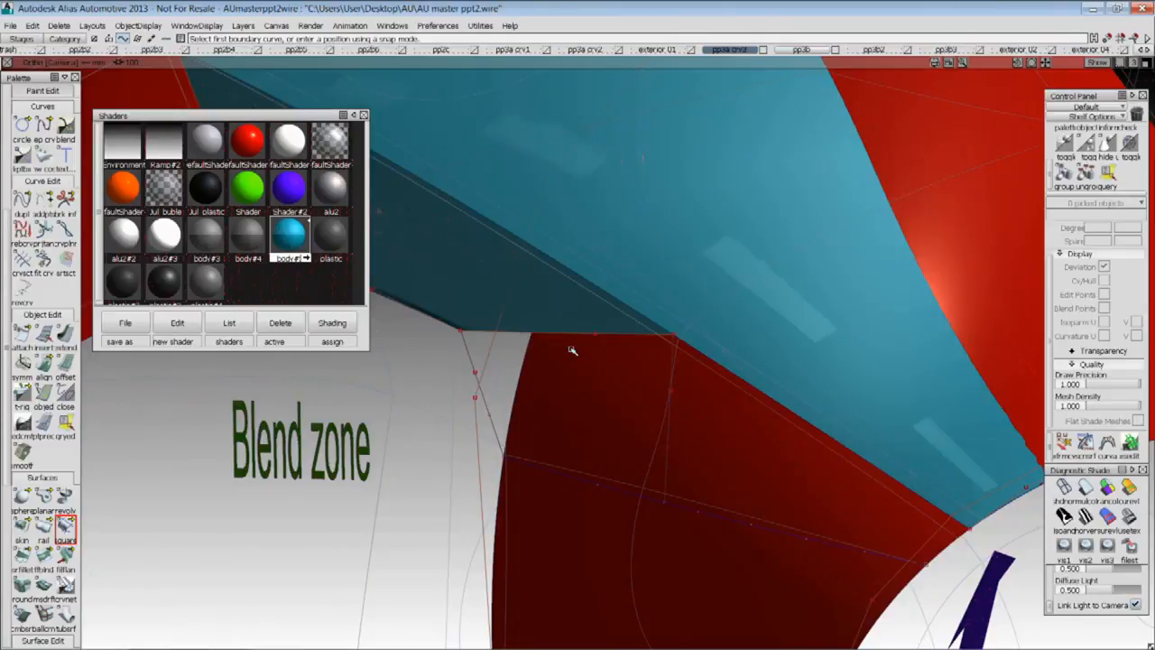
{"action": "mouse_move", "coordinate": [572, 350]}
{"action": "left_mouse_down", "text": "alt+shift"}
{"action": "mouse_move", "coordinate": [599, 405]}
{"action": "mouse_move", "coordinate": [568, 342]}
{"action": "left_mouse_up", "text": "alt+shift"}
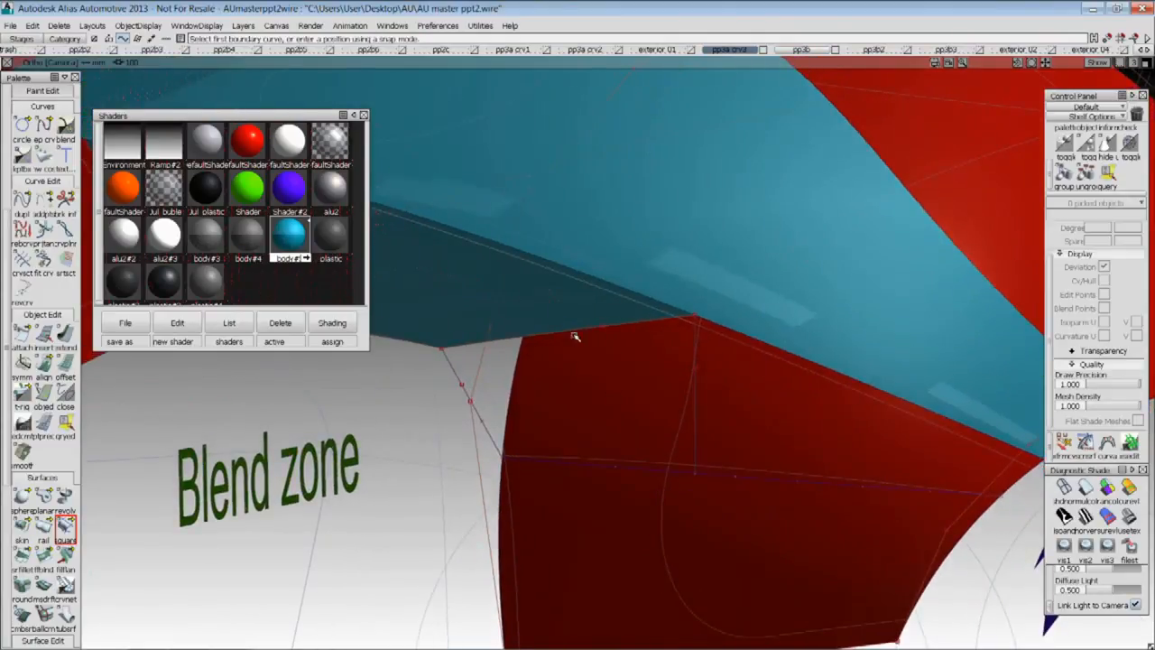
{"action": "left_click", "coordinate": [547, 547]}
{"action": "left_click_drag", "start_coordinate": [547, 547], "coordinate": [479, 325], "text": "alt+shift"}
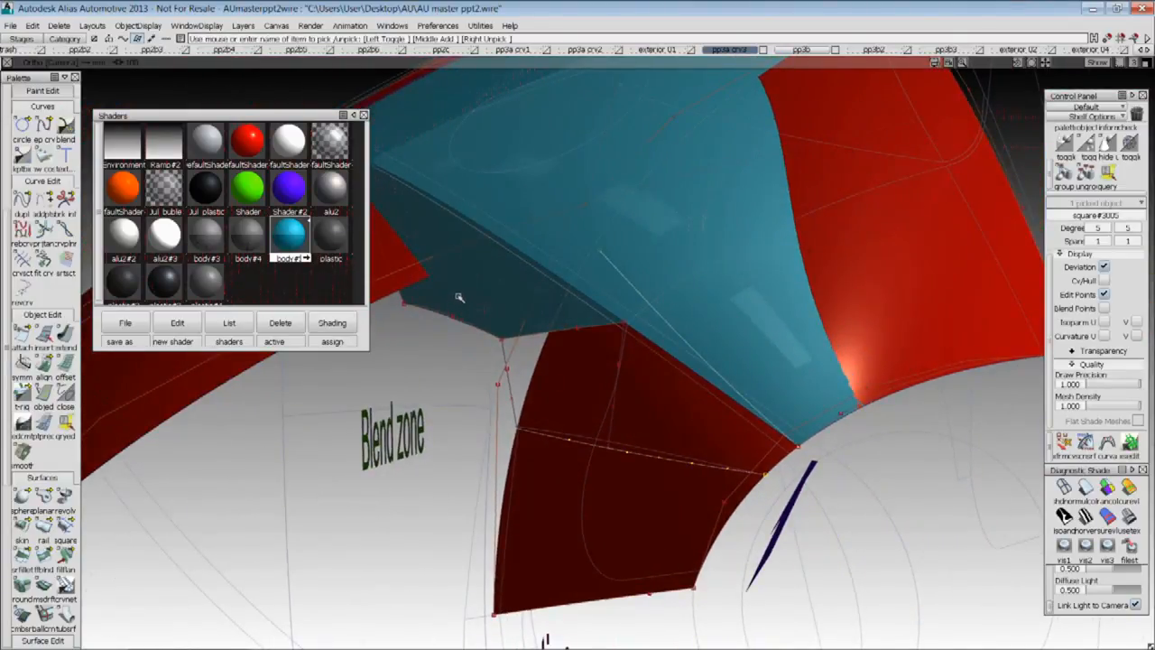
{"action": "left_click_drag", "start_coordinate": [521, 316], "coordinate": [531, 412], "text": "ctrl+shift"}
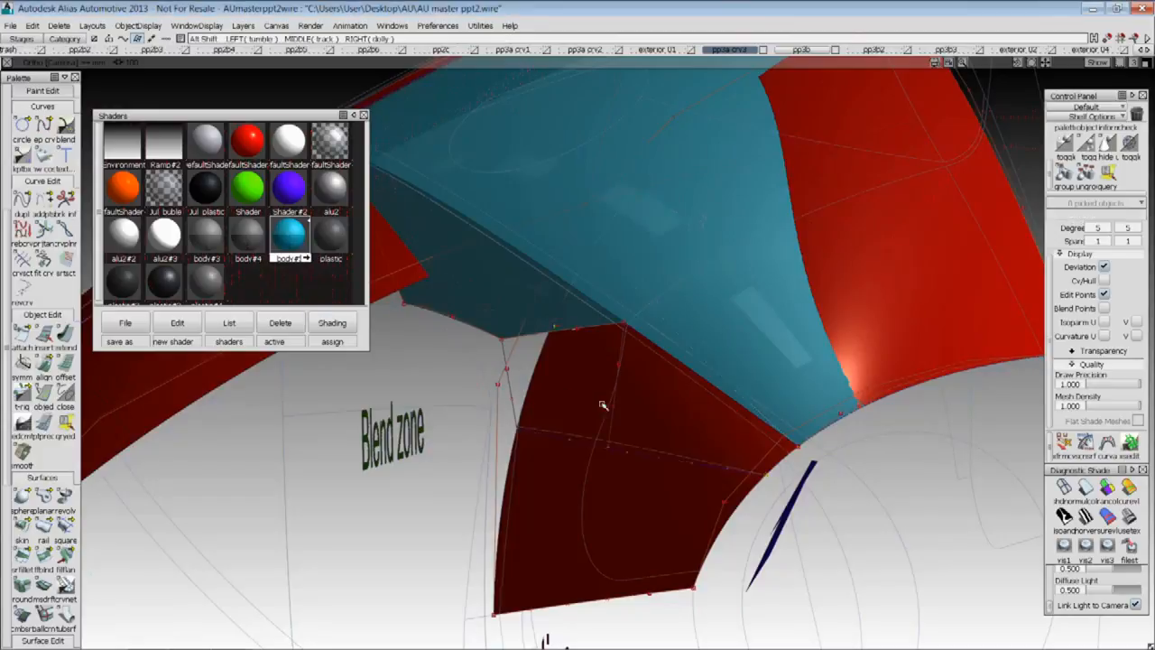
{"action": "left_click_drag", "start_coordinate": [603, 405], "coordinate": [568, 363], "text": "alt+shift"}
Return to the wireframe display and delete the two side curves running down from the blend zone's rear edge curve
{"action": "key", "text": "F2"}
{"action": "key", "text": "F2"}
{"action": "key", "text": "F3"}
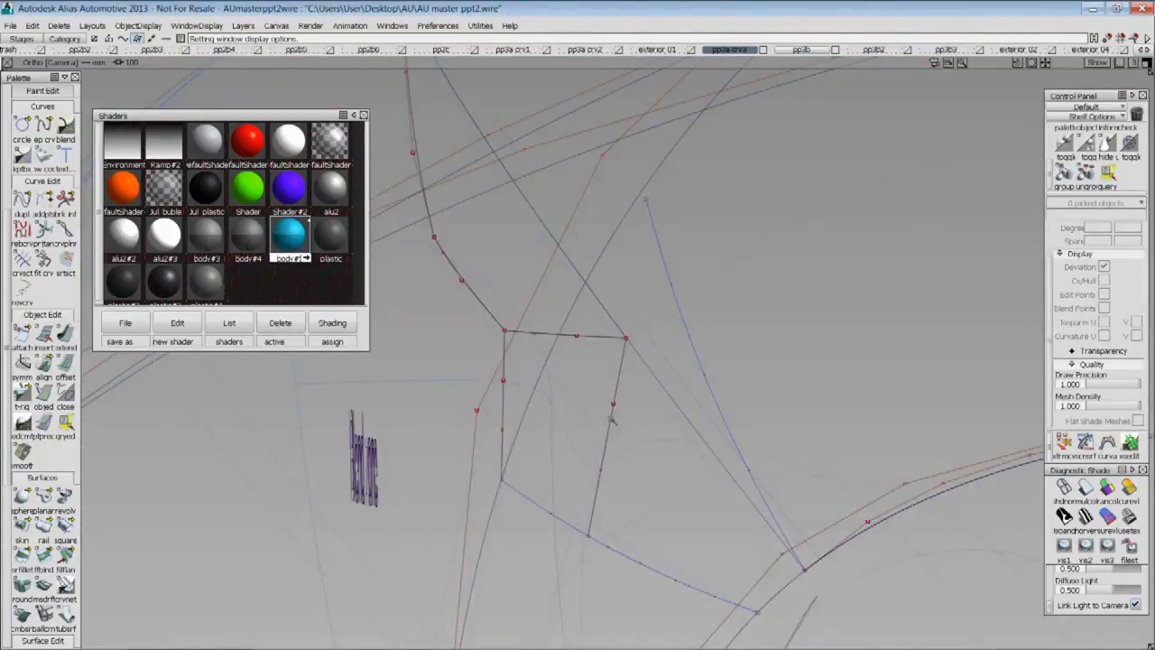
{"action": "left_click", "coordinate": [608, 437]}
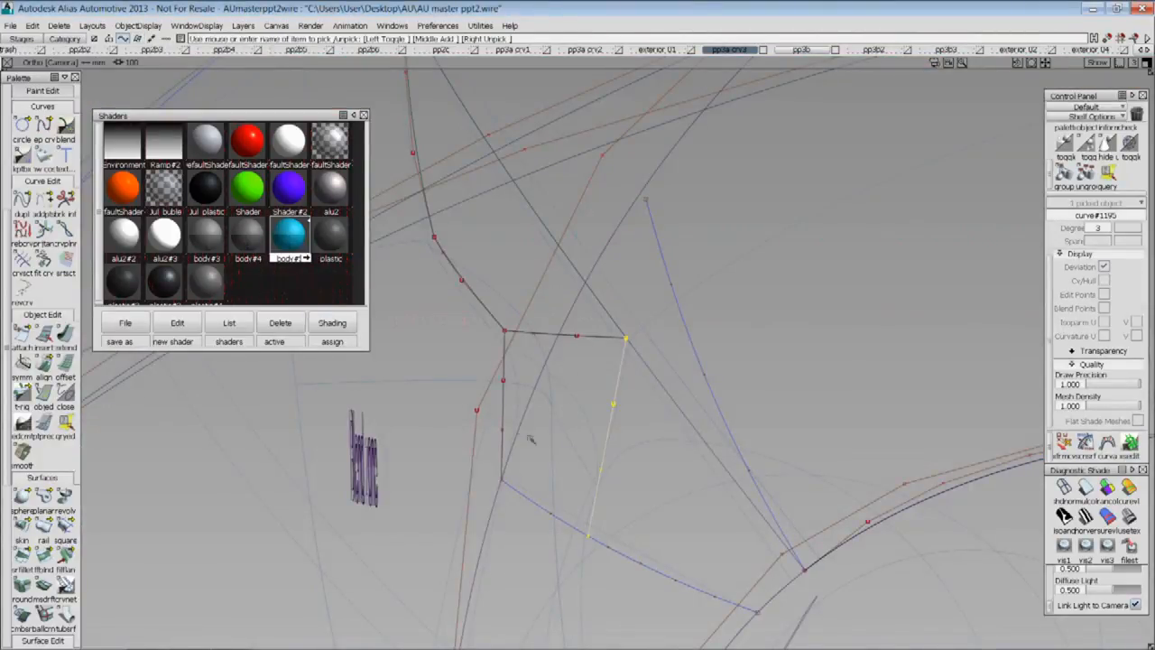
{"action": "left_click", "coordinate": [511, 421]}
{"action": "key", "text": "Delete"}
{"action": "key", "text": "Return"}
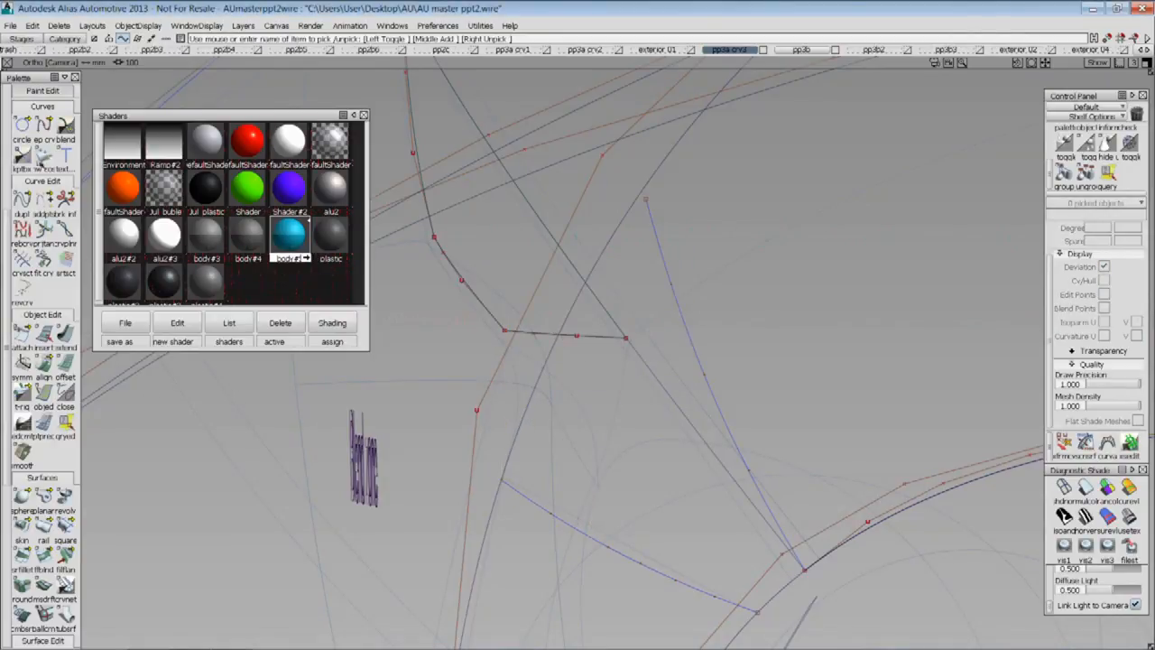
Draw two edit point curves from the ends of the rear edge curve down to the curve on the lower surface
{"action": "left_click", "coordinate": [44, 127]}
{"action": "left_click", "coordinate": [503, 330]}
{"action": "left_click", "coordinate": [501, 478]}
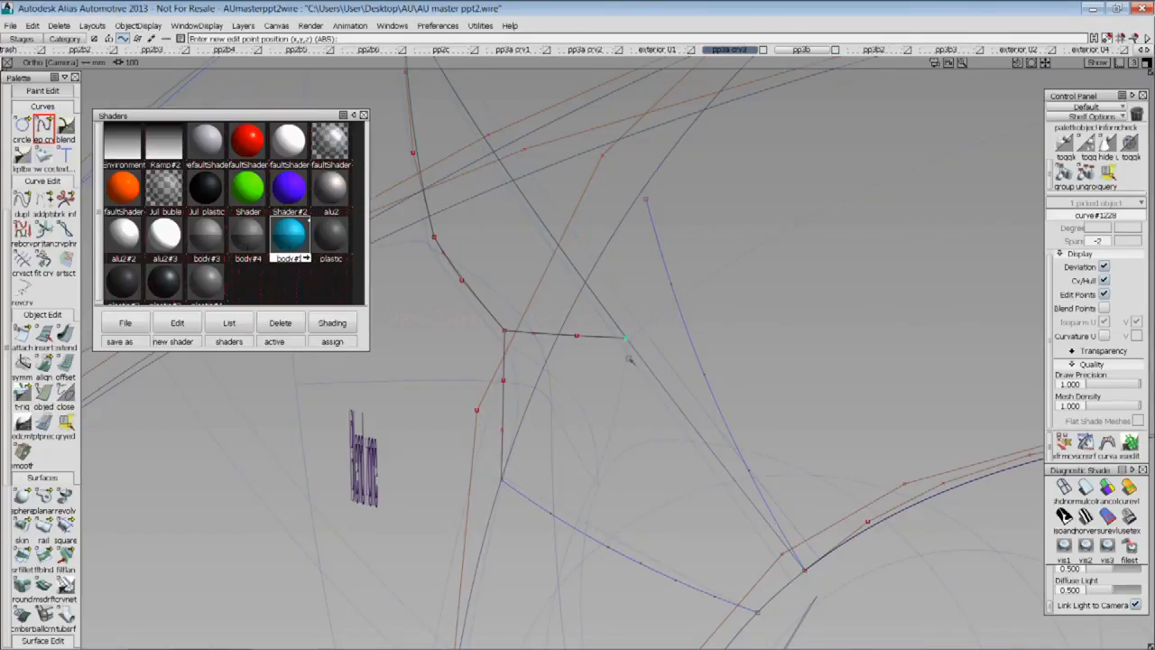
{"action": "left_click", "coordinate": [661, 576]}
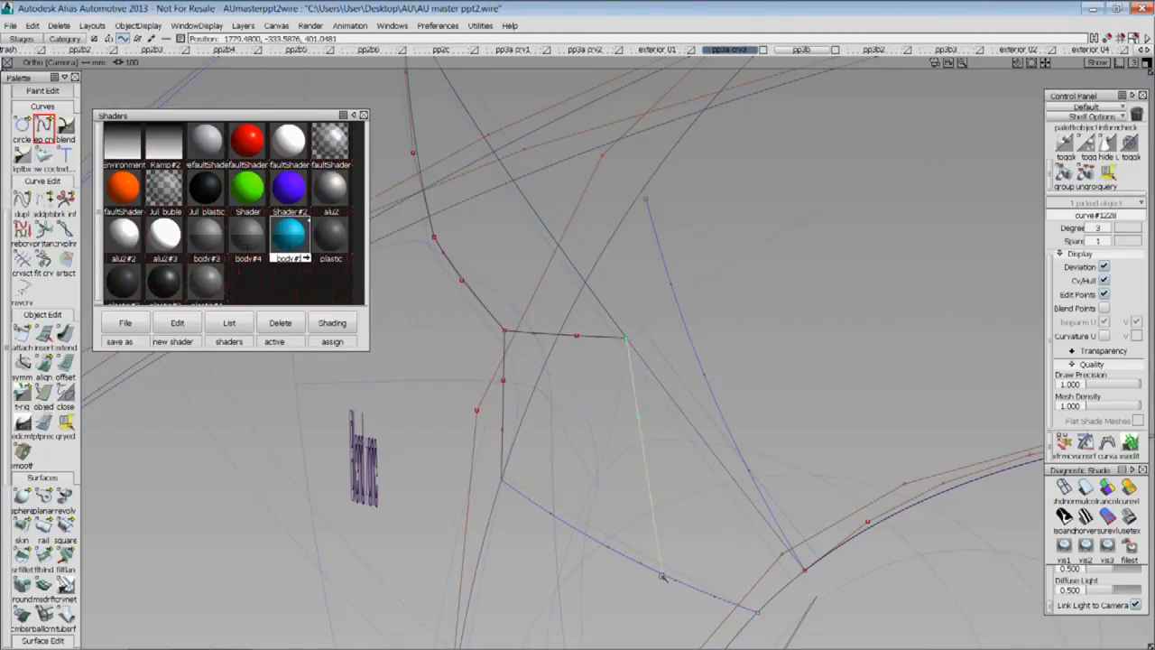
{"action": "left_click_drag", "start_coordinate": [664, 578], "coordinate": [162, 578]}
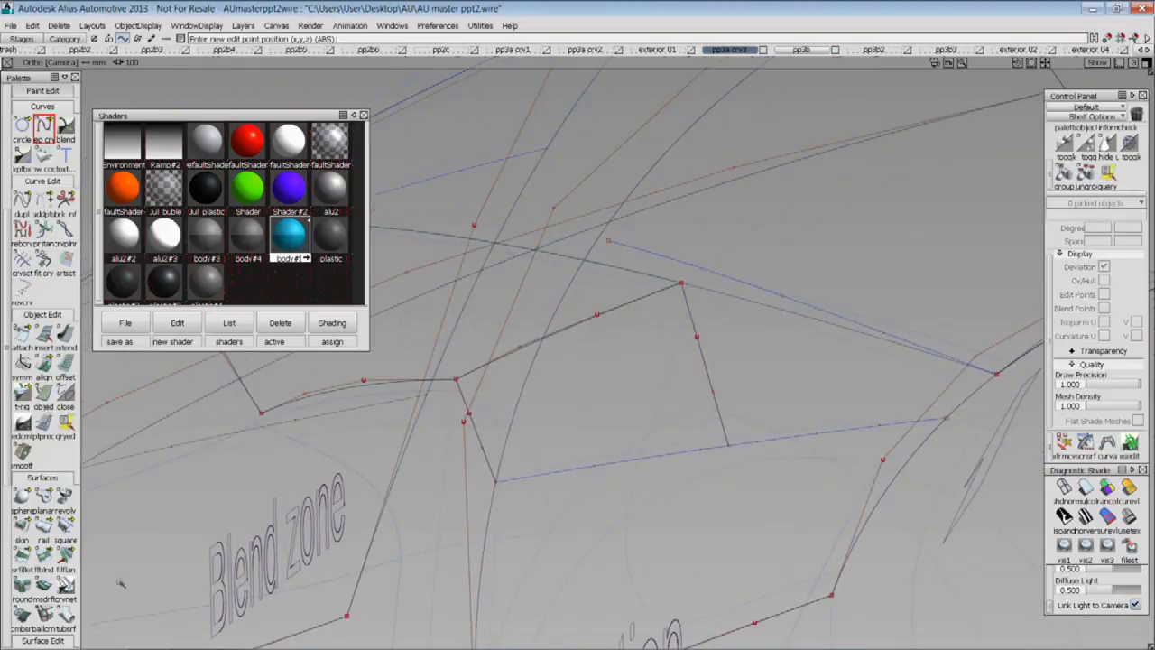
Build a square surface from the rear edge curve, the two new side curves and the lower surface's edge
{"action": "left_click", "coordinate": [65, 527]}
{"action": "left_click_drag", "start_coordinate": [787, 432], "coordinate": [771, 505], "text": "alt+shift"}
{"action": "left_click", "coordinate": [609, 357]}
{"action": "left_click", "coordinate": [650, 366]}
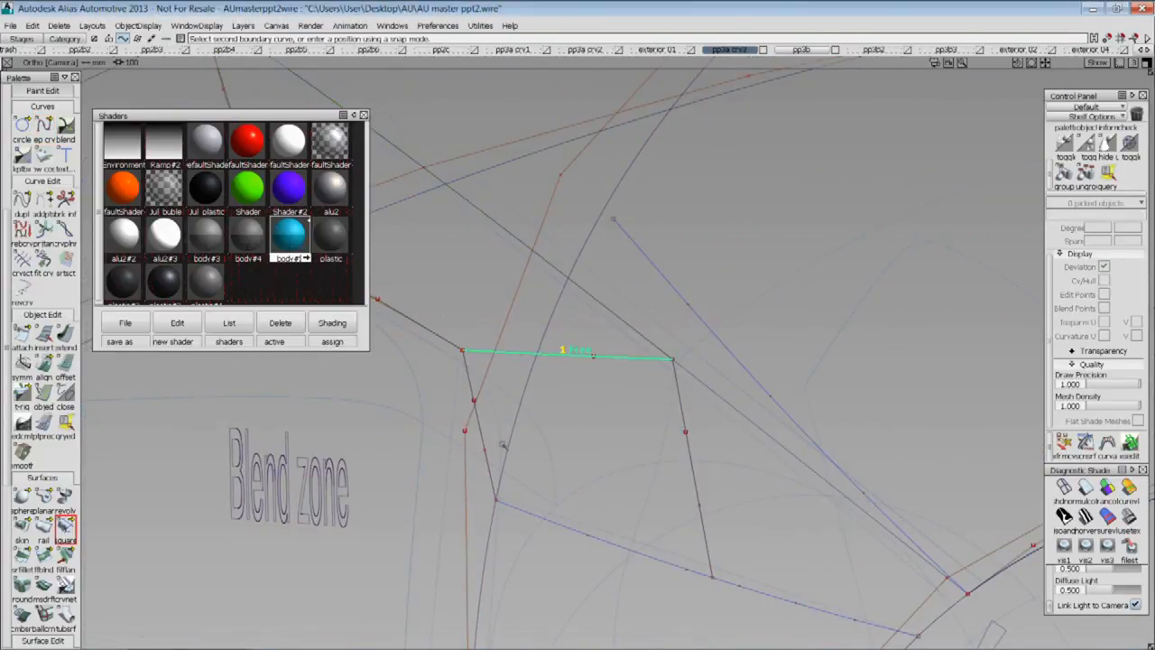
{"action": "left_click", "coordinate": [483, 440]}
{"action": "left_click", "coordinate": [542, 516]}
{"action": "left_click", "coordinate": [704, 513]}
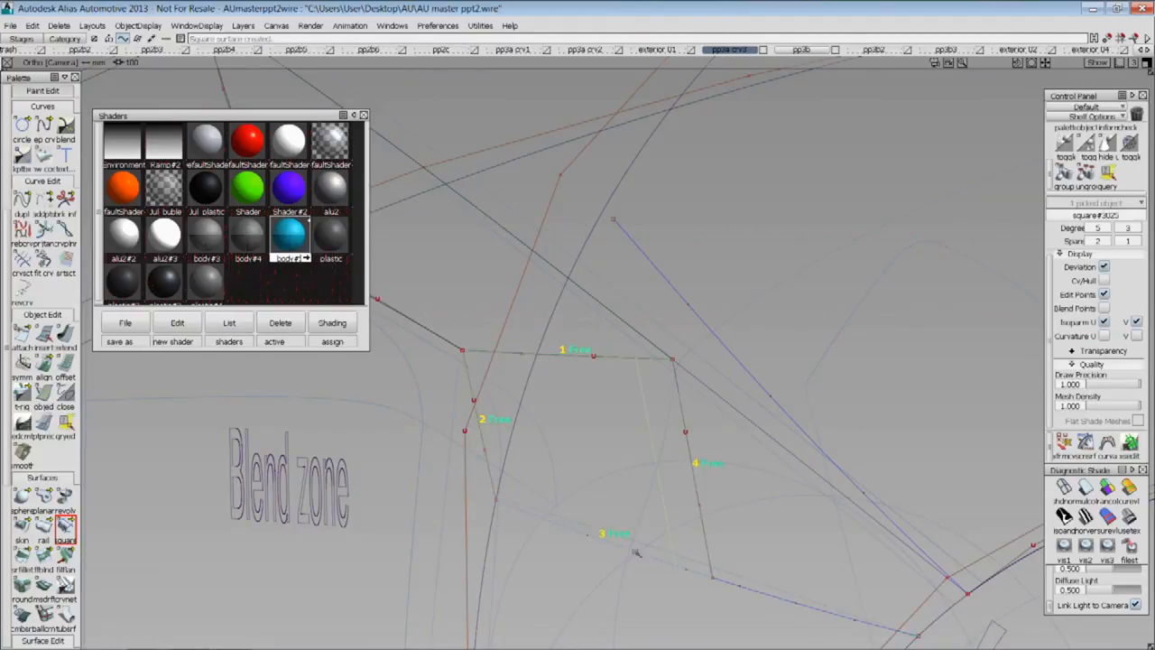
{"action": "left_click_drag", "start_coordinate": [698, 556], "coordinate": [728, 480], "text": "alt+shift"}
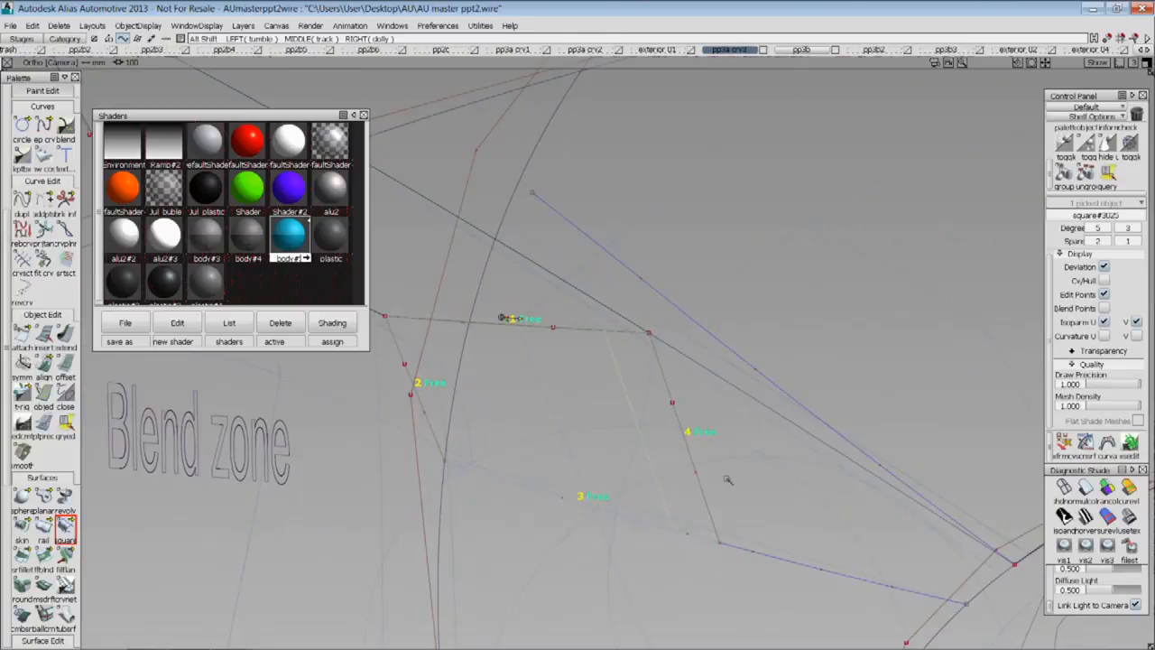
Give the square surface explicit U and V degree 5 with 1 span each, and set boundary 1 to G2 Curvature
{"action": "double_click", "coordinate": [67, 520]}
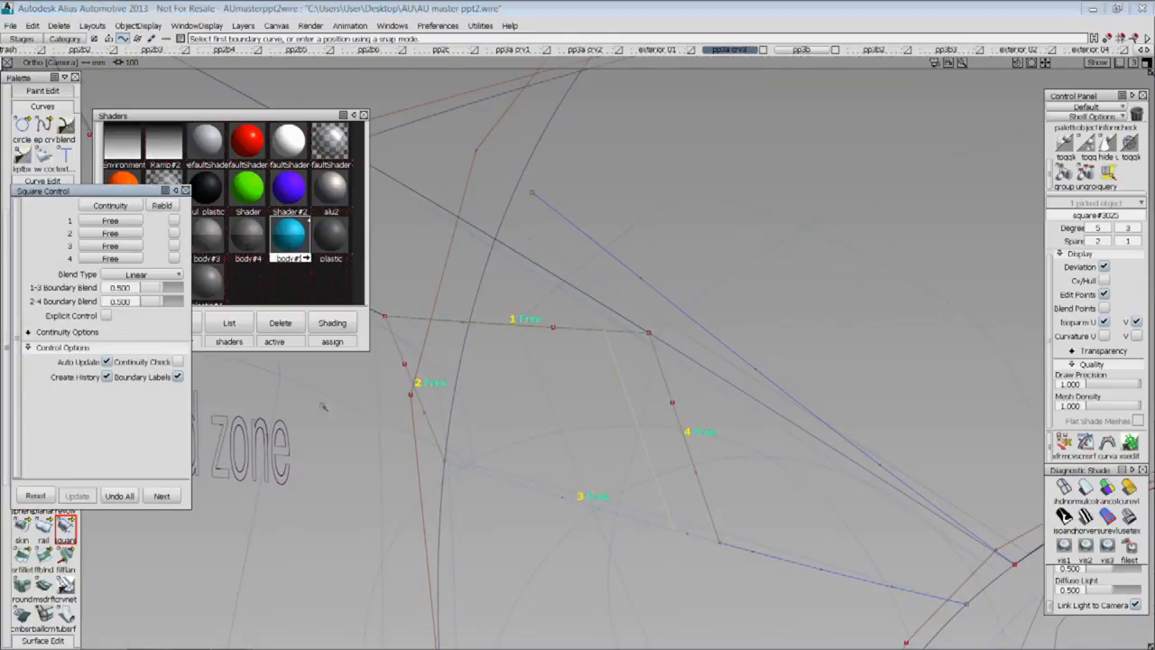
{"action": "left_click", "coordinate": [105, 316]}
{"action": "left_click_drag", "start_coordinate": [163, 351], "coordinate": [163, 361]}
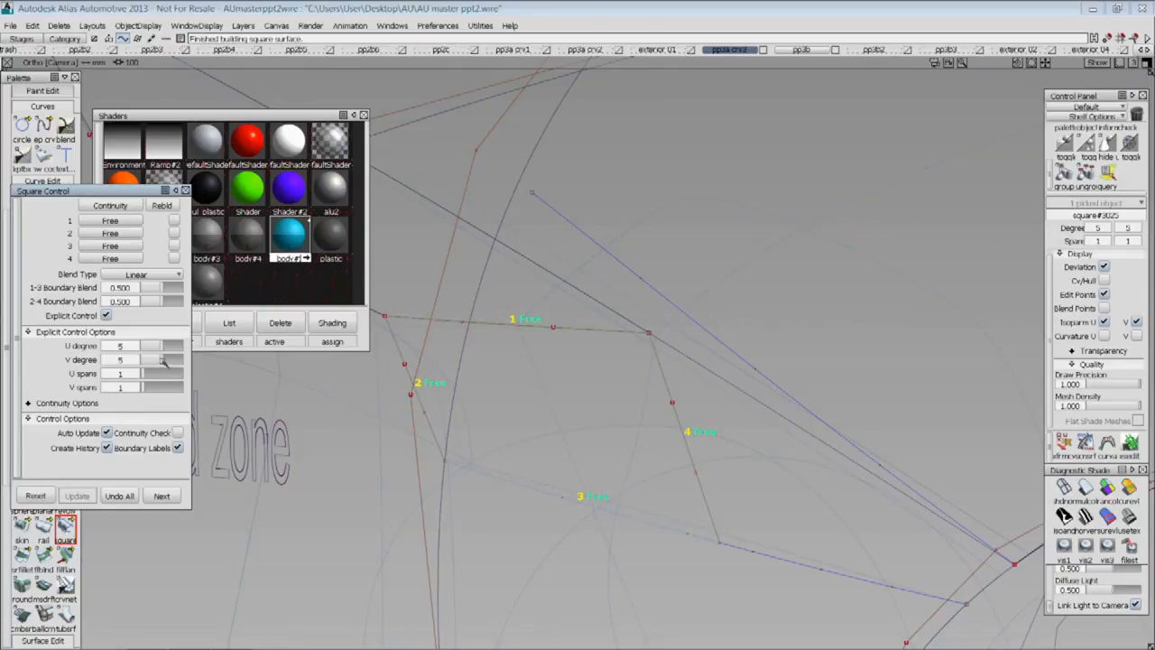
{"action": "left_click", "coordinate": [110, 221]}
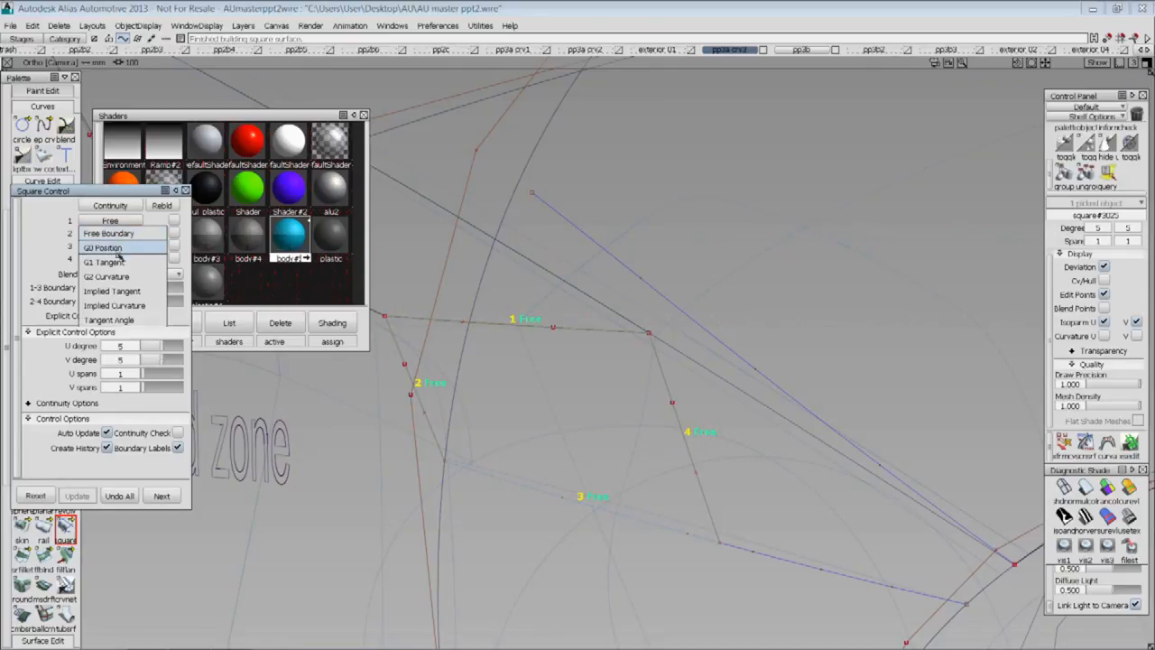
{"action": "left_click", "coordinate": [117, 275]}
Reopen the square surface's settings and set boundary 3 to G2 Curvature
{"action": "left_click_drag", "start_coordinate": [606, 387], "coordinate": [553, 404], "text": "alt+shift"}
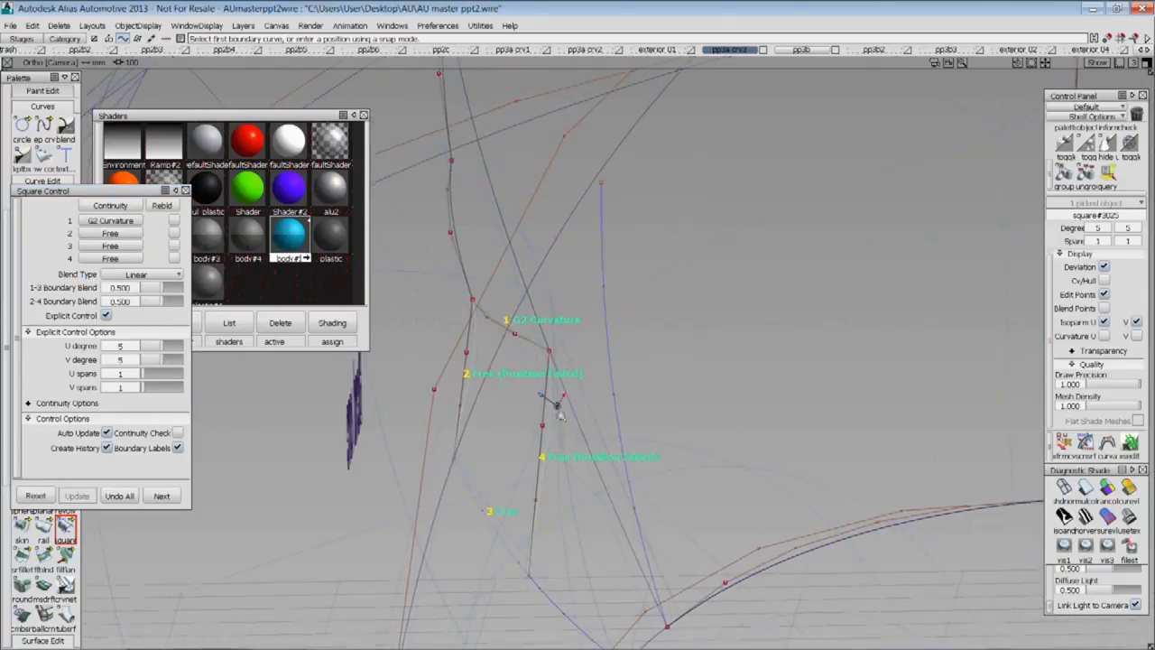
{"action": "right_click_drag", "start_coordinate": [554, 400], "coordinate": [558, 416], "text": "alt+shift"}
{"action": "middle_click_drag", "start_coordinate": [558, 415], "coordinate": [761, 321], "text": "alt+shift"}
{"action": "mouse_move", "coordinate": [761, 320]}
{"action": "left_mouse_down", "text": "ctrl+shift"}
{"action": "mouse_move", "coordinate": [784, 419]}
{"action": "mouse_move", "coordinate": [747, 383]}
{"action": "left_mouse_up", "text": "ctrl+shift"}
{"action": "left_click", "coordinate": [746, 348]}
{"action": "left_click", "coordinate": [627, 416]}
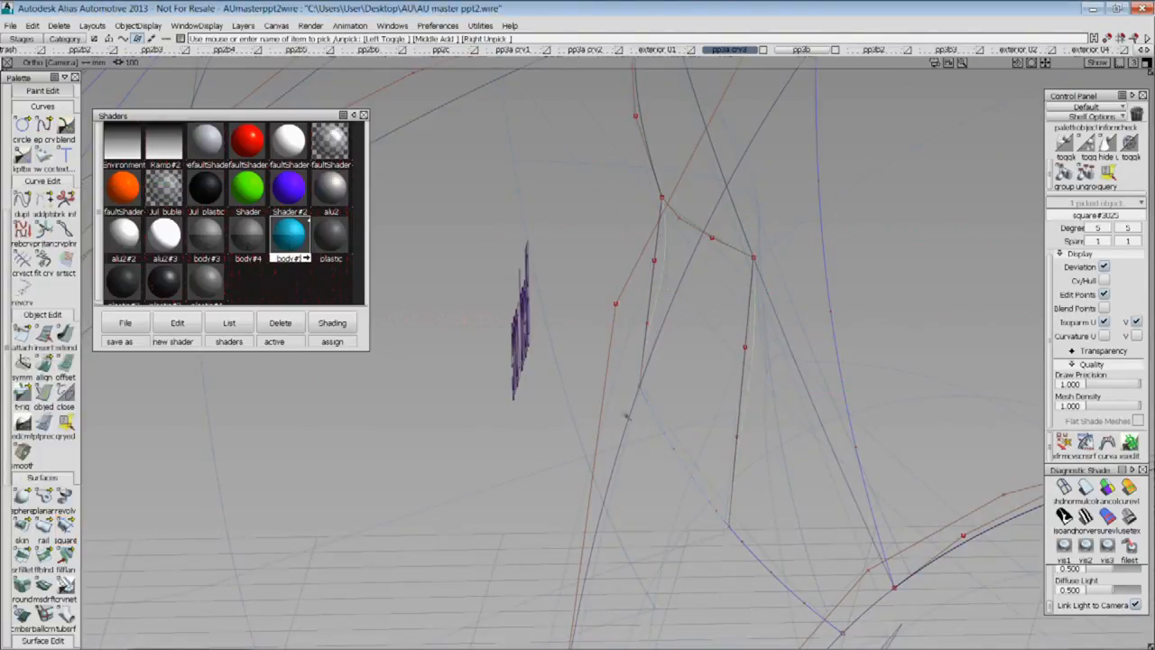
{"action": "double_click", "coordinate": [65, 535]}
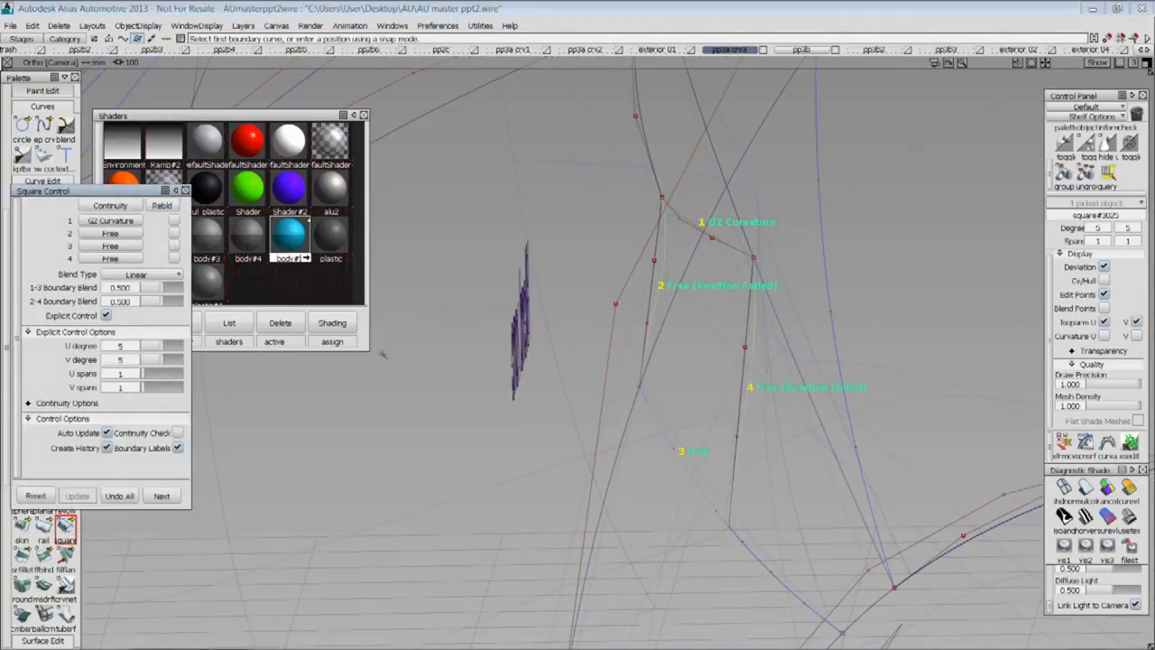
{"action": "left_click", "coordinate": [134, 256]}
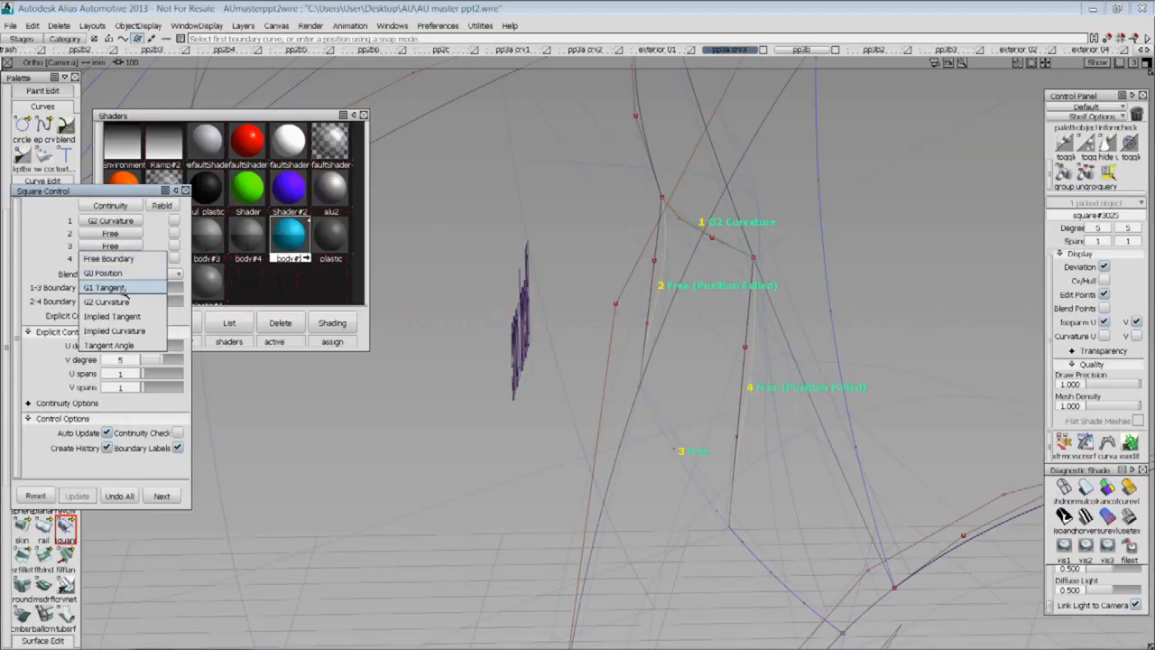
{"action": "left_click", "coordinate": [124, 304]}
Pick the middle control vertices of both side curves and show them in the back view, ready for moving
{"action": "left_click_drag", "start_coordinate": [554, 337], "coordinate": [668, 373], "text": "alt+shift"}
{"action": "mouse_move", "coordinate": [758, 337]}
{"action": "left_mouse_down", "text": "ctrl+shift"}
{"action": "mouse_move", "coordinate": [756, 392]}
{"action": "mouse_move", "coordinate": [746, 341]}
{"action": "left_mouse_up", "text": "ctrl+shift"}
{"action": "left_click", "coordinate": [758, 348]}
{"action": "left_click_drag", "start_coordinate": [756, 408], "coordinate": [811, 449]}
{"action": "left_click", "coordinate": [587, 289]}
{"action": "left_click_drag", "start_coordinate": [588, 248], "coordinate": [605, 268]}
{"action": "left_click_drag", "start_coordinate": [588, 308], "coordinate": [609, 327]}
{"action": "left_click_drag", "start_coordinate": [663, 377], "coordinate": [664, 374], "text": "alt+shift"}
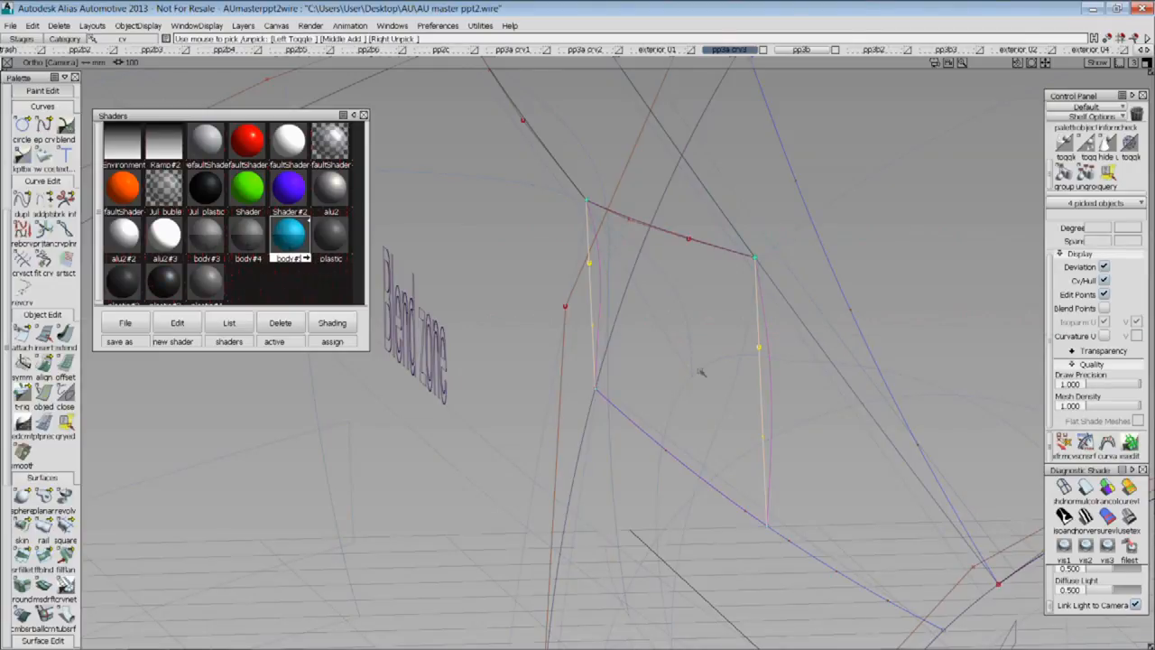
{"action": "key", "text": "F5"}
{"action": "key", "text": "F6"}
{"action": "key", "text": "F7"}
{"action": "right_click_drag", "start_coordinate": [682, 334], "coordinate": [821, 306], "text": "alt+shift"}
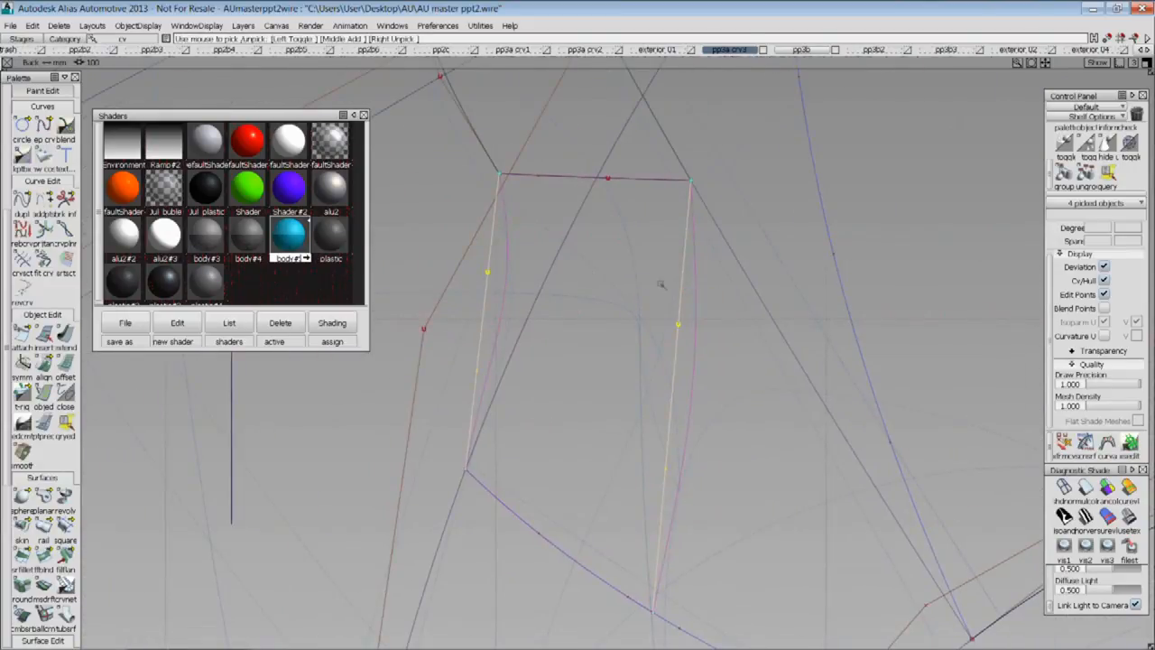
{"action": "middle_click_drag", "start_coordinate": [754, 439], "coordinate": [755, 404], "text": "ctrl+shift"}
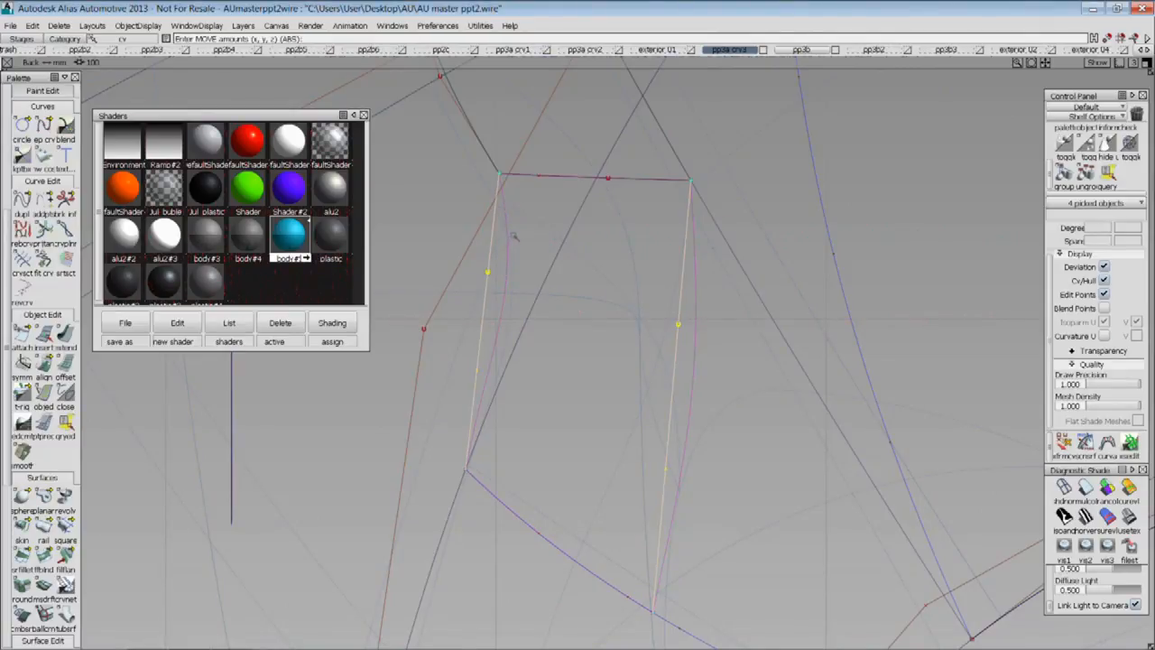
Move the front side curve's two middle control vertices sideways to bow the curve towards the surface edge
{"action": "left_click_drag", "start_coordinate": [533, 318], "coordinate": [482, 294], "text": "ctrl+shift"}
{"action": "left_click", "coordinate": [487, 271]}
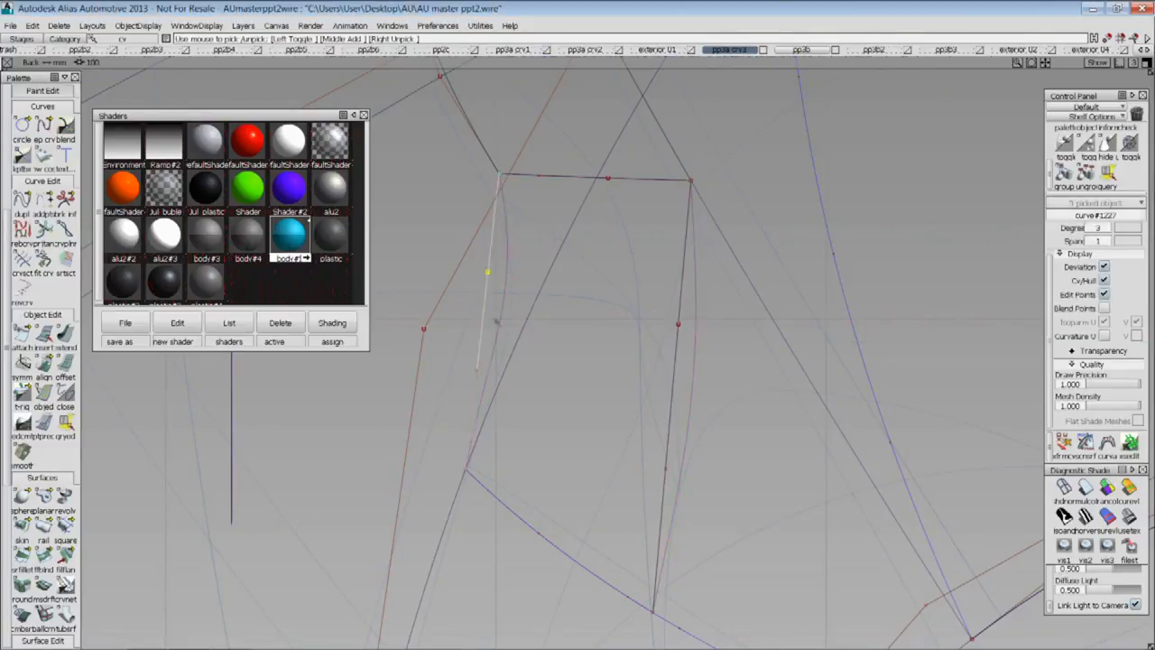
{"action": "middle_click_drag", "start_coordinate": [524, 402], "coordinate": [526, 372], "text": "ctrl+shift"}
{"action": "middle_click_drag", "start_coordinate": [567, 412], "coordinate": [608, 412]}
{"action": "key", "text": "ctrl+z"}
{"action": "left_click_drag", "start_coordinate": [584, 449], "coordinate": [657, 473]}
Move the rear side curve's two middle control vertices sideways so the curve follows the surface edge
{"action": "left_click_drag", "start_coordinate": [606, 358], "coordinate": [690, 367], "text": "ctrl+shift"}
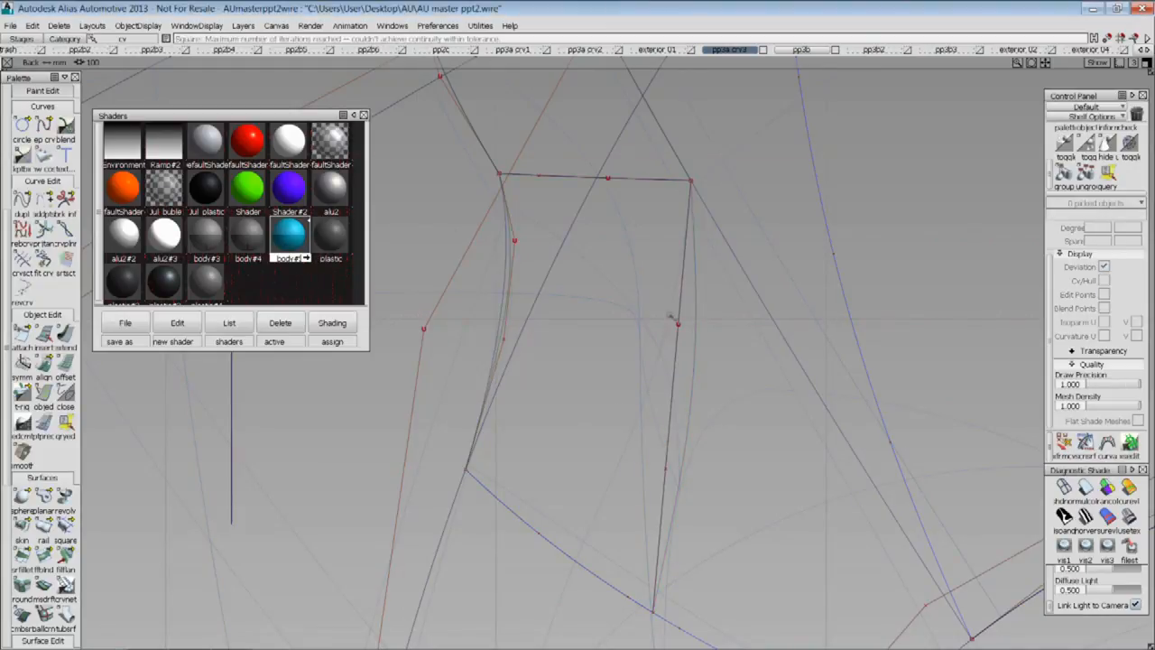
{"action": "left_click_drag", "start_coordinate": [670, 316], "coordinate": [697, 417]}
{"action": "middle_click_drag", "start_coordinate": [740, 506], "coordinate": [642, 500], "text": "ctrl+shift"}
{"action": "middle_click_drag", "start_coordinate": [754, 484], "coordinate": [784, 485]}
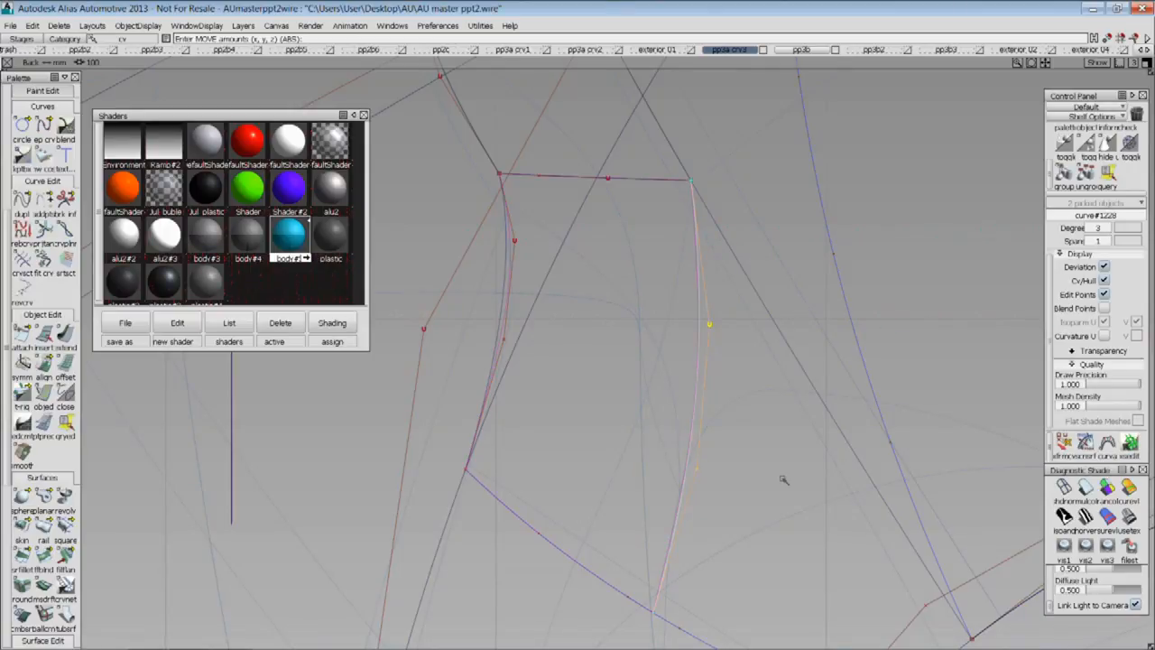
Shade the model and examine in perspective how the adjusted blend surface meets the red lower surface
{"action": "key", "text": "alt+m"}
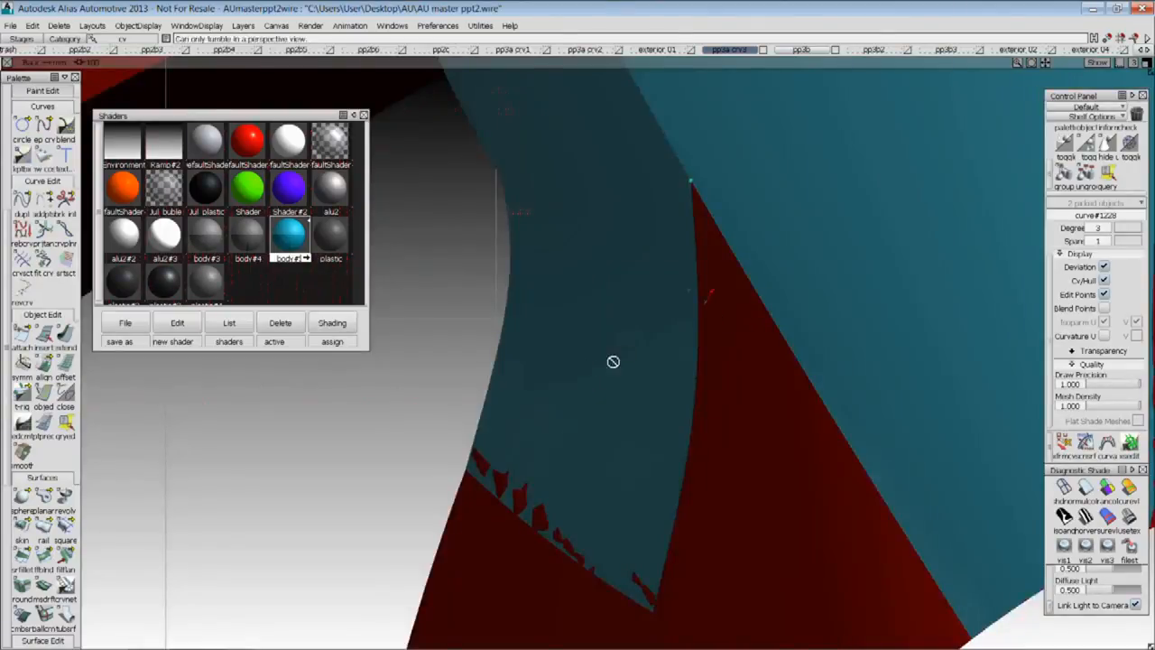
{"action": "left_click_drag", "start_coordinate": [736, 436], "coordinate": [603, 366], "text": "ctrl+shift"}
{"action": "left_click", "coordinate": [1086, 517]}
{"action": "mouse_move", "coordinate": [768, 482]}
{"action": "left_mouse_down", "text": "alt+shift"}
{"action": "mouse_move", "coordinate": [885, 387]}
{"action": "mouse_move", "coordinate": [916, 464]}
{"action": "mouse_move", "coordinate": [989, 370]}
{"action": "mouse_move", "coordinate": [877, 430]}
{"action": "left_mouse_up", "text": "alt+shift"}
{"action": "key", "text": "F2"}
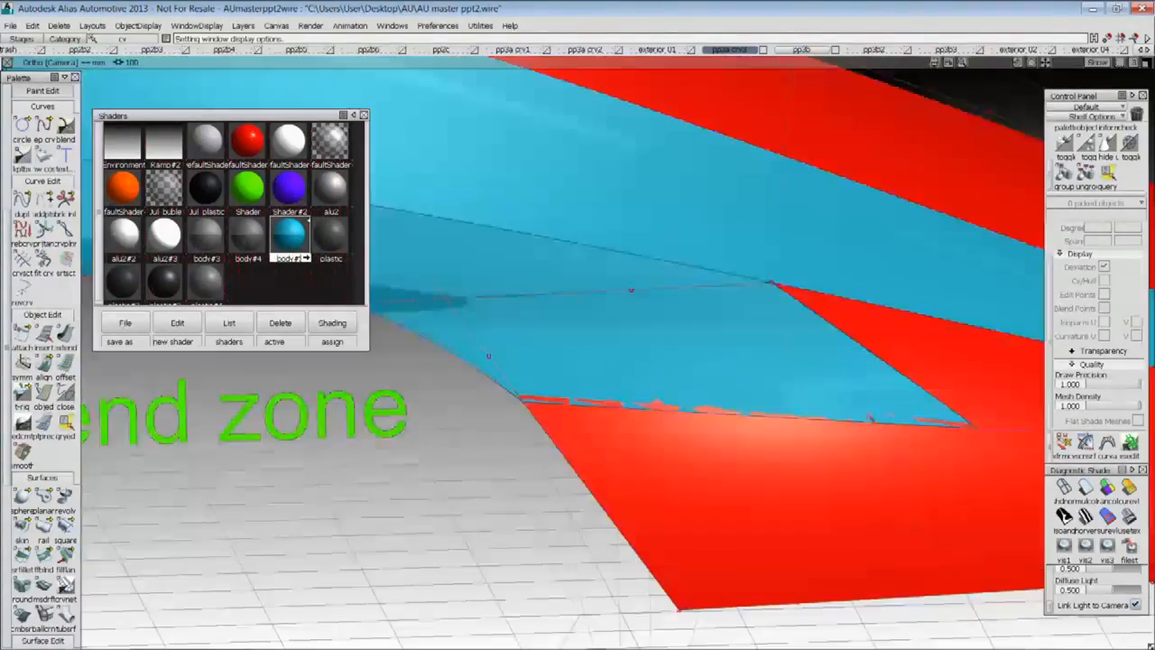
Pick the two middle control vertices of the curve along the blend surface's upper edge and move them slightly in the back view
{"action": "mouse_move", "coordinate": [908, 350]}
{"action": "left_mouse_down", "text": "alt+shift"}
{"action": "mouse_move", "coordinate": [766, 421]}
{"action": "mouse_move", "coordinate": [627, 299]}
{"action": "mouse_move", "coordinate": [728, 337]}
{"action": "mouse_move", "coordinate": [747, 313]}
{"action": "left_mouse_up", "text": "alt+shift"}
{"action": "left_click", "coordinate": [679, 275]}
{"action": "left_click", "coordinate": [621, 262]}
{"action": "key", "text": "F5"}
{"action": "key", "text": "F6"}
{"action": "key", "text": "F7"}
{"action": "right_click_drag", "start_coordinate": [651, 358], "coordinate": [691, 399], "text": "alt+shift"}
{"action": "middle_click_drag", "start_coordinate": [493, 332], "coordinate": [497, 393], "text": "ctrl+shift"}
{"action": "middle_click_drag", "start_coordinate": [470, 275], "coordinate": [465, 276]}
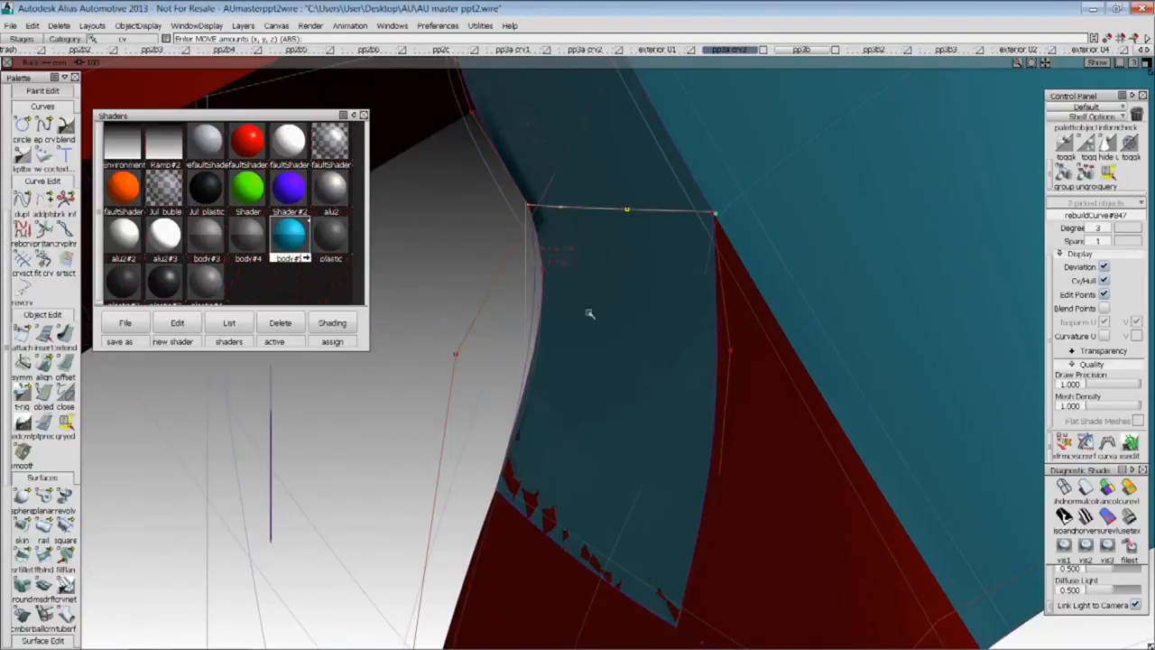
Apply zebra-stripe shading and move the picked control vertices by about -0.76 in Y, watching the highlights in the back and perspective views
{"action": "left_click", "coordinate": [1087, 492]}
{"action": "mouse_move", "coordinate": [509, 391]}
{"action": "middle_mouse_down", "text": "alt+shift"}
{"action": "mouse_move", "coordinate": [623, 401]}
{"action": "mouse_move", "coordinate": [497, 381]}
{"action": "middle_mouse_up", "text": "alt+shift"}
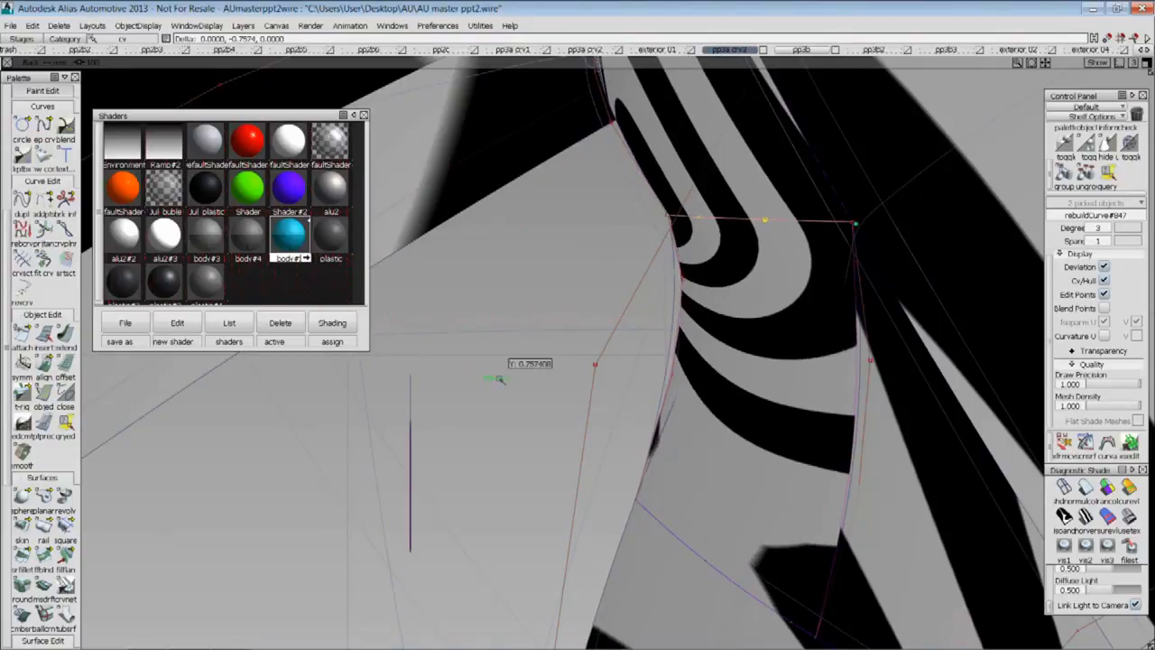
{"action": "left_click_drag", "start_coordinate": [498, 381], "coordinate": [603, 278], "text": "ctrl+shift"}
{"action": "right_click_drag", "start_coordinate": [581, 338], "coordinate": [872, 335], "text": "alt+shift"}
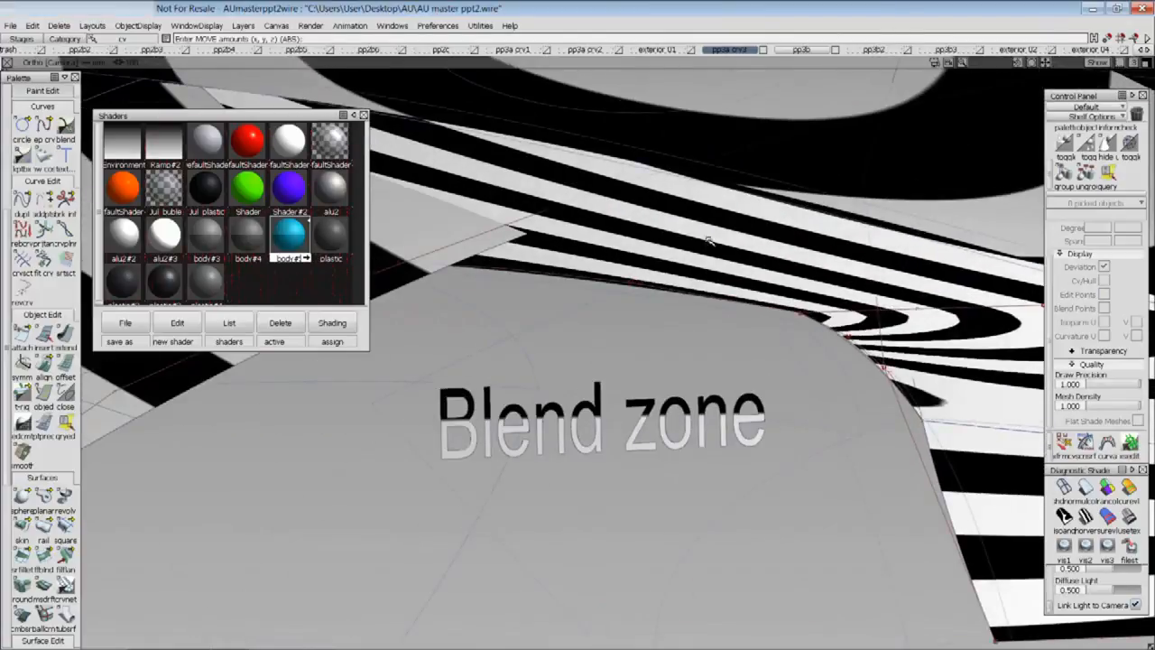
{"action": "left_click_drag", "start_coordinate": [709, 241], "coordinate": [688, 267], "text": "ctrl+shift"}
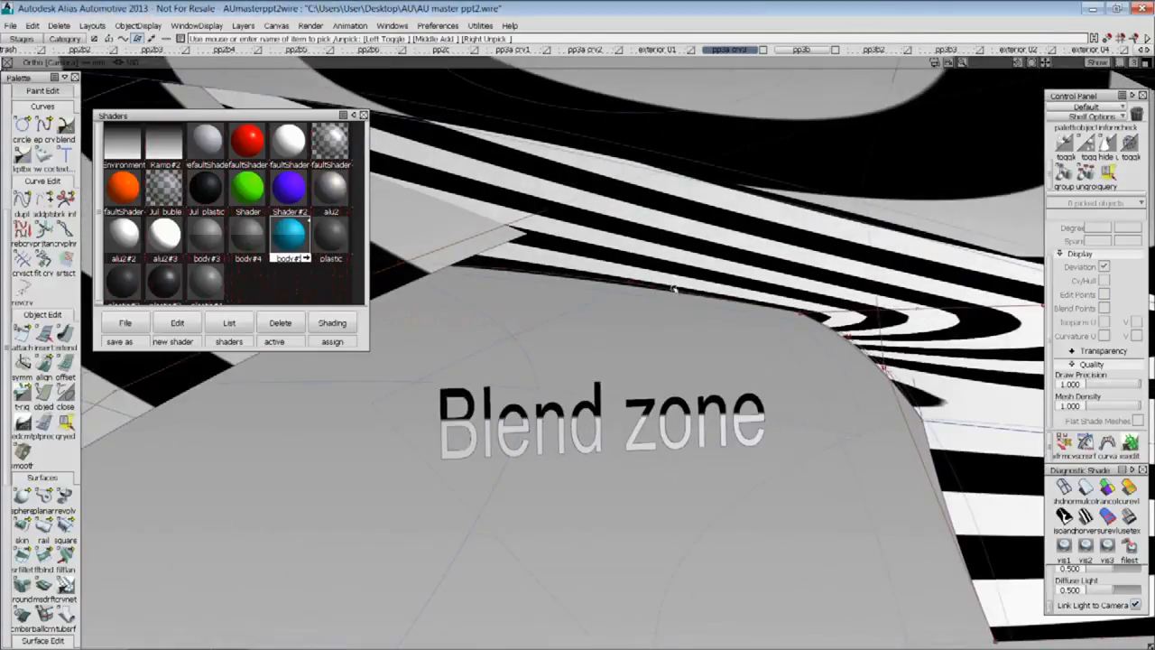
Reopen the blend zone's square surface for editing with explicit control on and set its 1-3 boundary blend to 0.700
{"action": "left_click", "coordinate": [674, 287]}
{"action": "left_click", "coordinate": [65, 422]}
{"action": "left_click_drag", "start_coordinate": [781, 390], "coordinate": [589, 426], "text": "alt+shift"}
{"action": "left_click", "coordinate": [108, 316]}
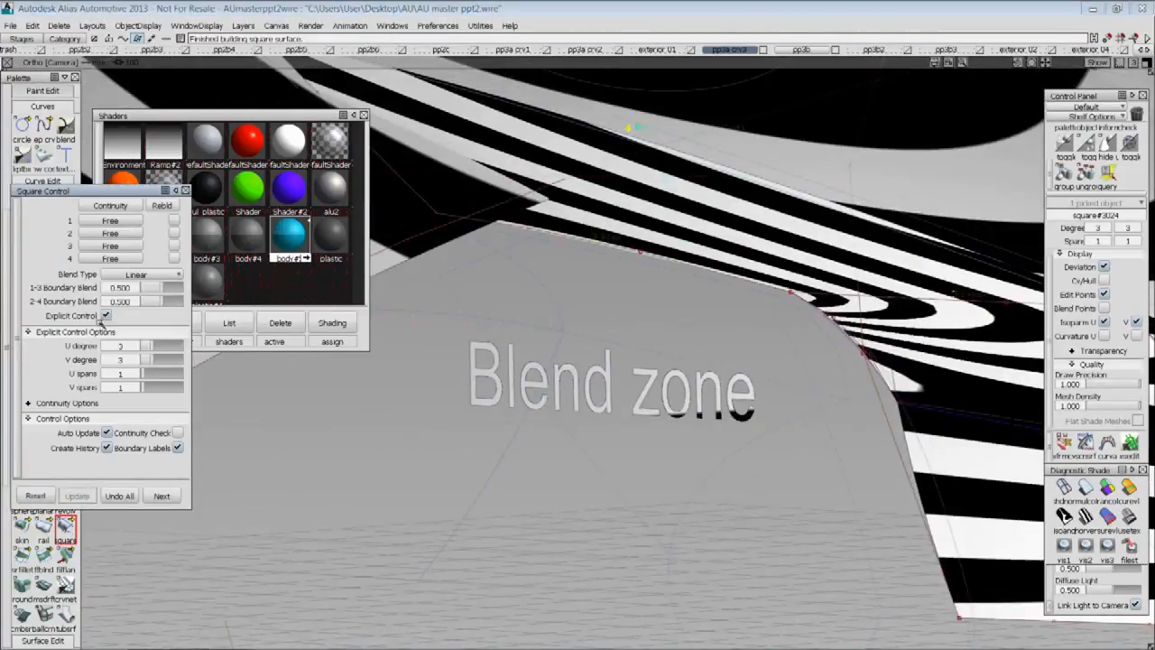
{"action": "left_click", "coordinate": [29, 403]}
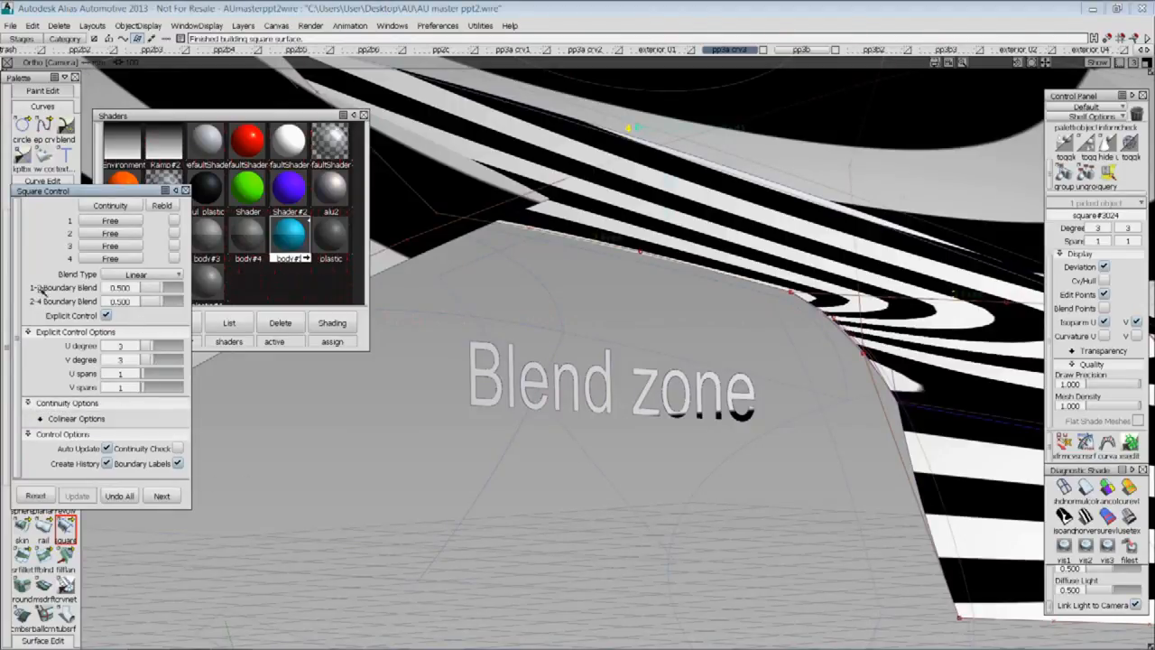
{"action": "left_click_drag", "start_coordinate": [166, 287], "coordinate": [170, 289]}
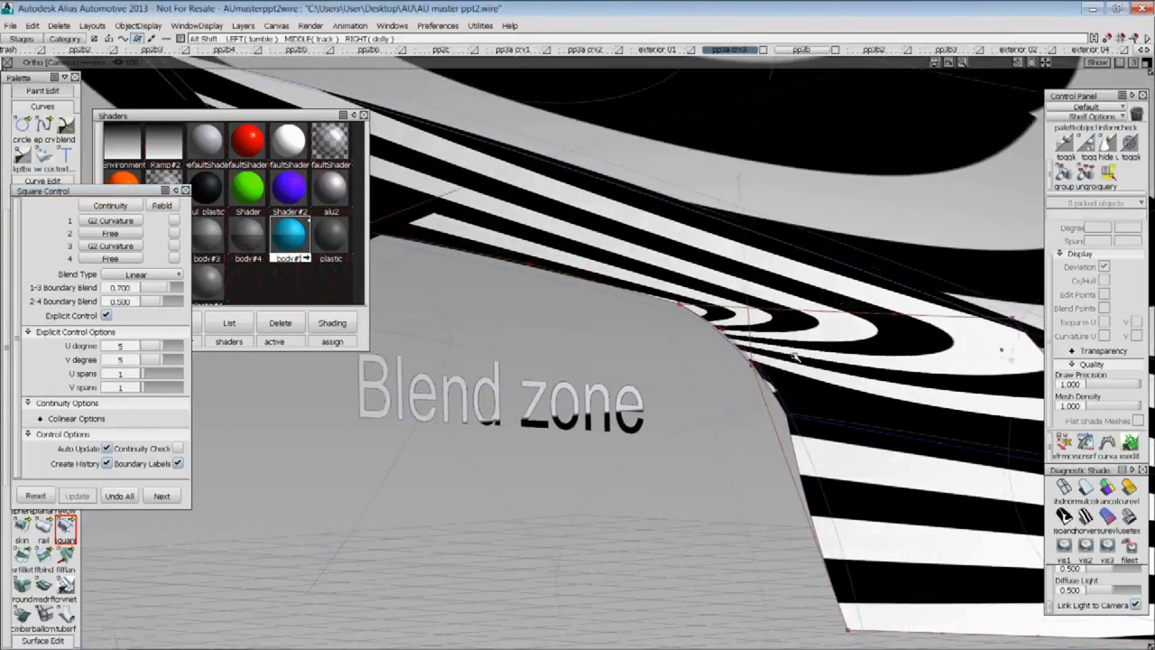
Set the square surface's 1-3 boundary blend to 0.550 and return the model to coloured shading
{"action": "right_click_drag", "start_coordinate": [812, 345], "coordinate": [894, 345], "text": "alt+shift"}
{"action": "mouse_move", "coordinate": [893, 345]}
{"action": "left_mouse_down", "text": "alt+shift"}
{"action": "mouse_move", "coordinate": [753, 416]}
{"action": "mouse_move", "coordinate": [677, 406]}
{"action": "left_mouse_up", "text": "alt+shift"}
{"action": "left_click_drag", "start_coordinate": [549, 292], "coordinate": [470, 348], "text": "ctrl+shift"}
{"action": "left_click", "coordinate": [65, 526]}
{"action": "left_click", "coordinate": [173, 289]}
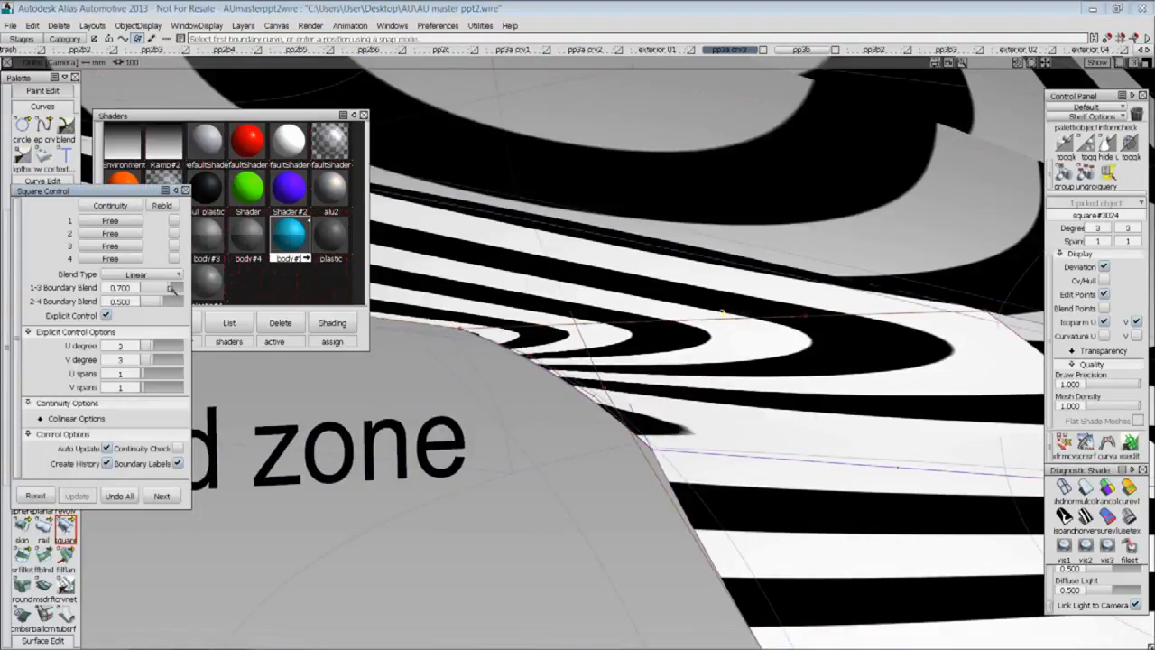
{"action": "left_click_drag", "start_coordinate": [174, 289], "coordinate": [163, 289]}
{"action": "left_click", "coordinate": [1086, 487]}
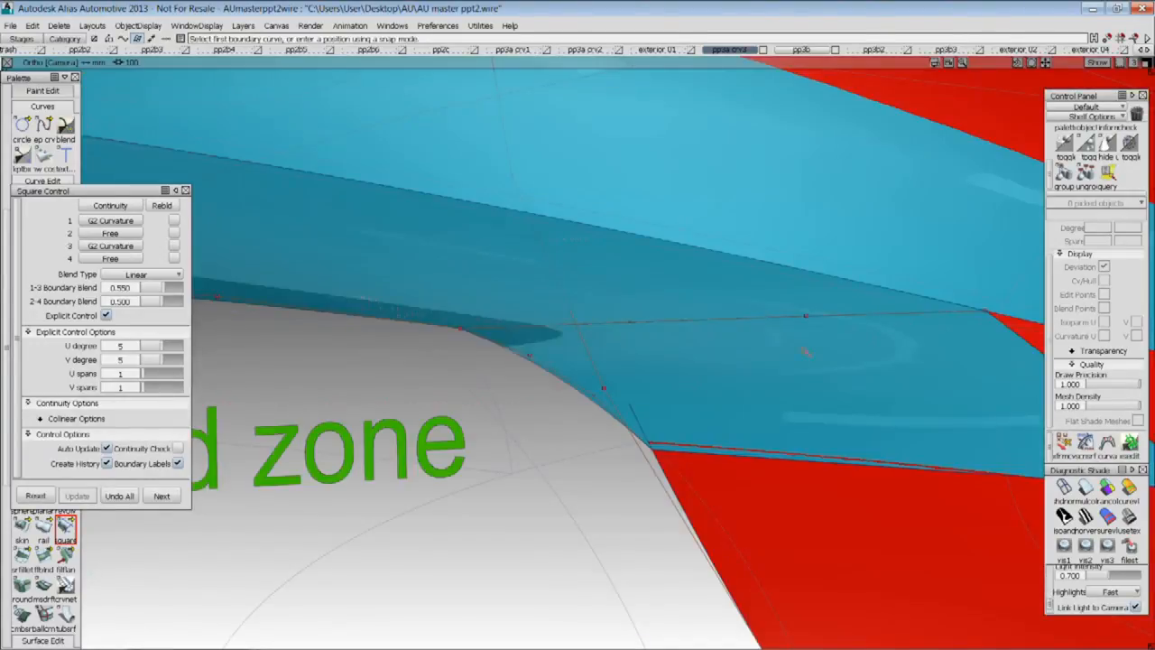
Examine the adjusted blend surface up close and within the whole vehicle model
{"action": "mouse_move", "coordinate": [803, 349]}
{"action": "left_mouse_down", "text": "alt+shift"}
{"action": "mouse_move", "coordinate": [781, 400]}
{"action": "mouse_move", "coordinate": [704, 391]}
{"action": "mouse_move", "coordinate": [746, 359]}
{"action": "mouse_move", "coordinate": [684, 368]}
{"action": "mouse_move", "coordinate": [652, 346]}
{"action": "mouse_move", "coordinate": [731, 375]}
{"action": "mouse_move", "coordinate": [762, 415]}
{"action": "mouse_move", "coordinate": [789, 353]}
{"action": "mouse_move", "coordinate": [995, 352]}
{"action": "left_mouse_up", "text": "alt+shift"}
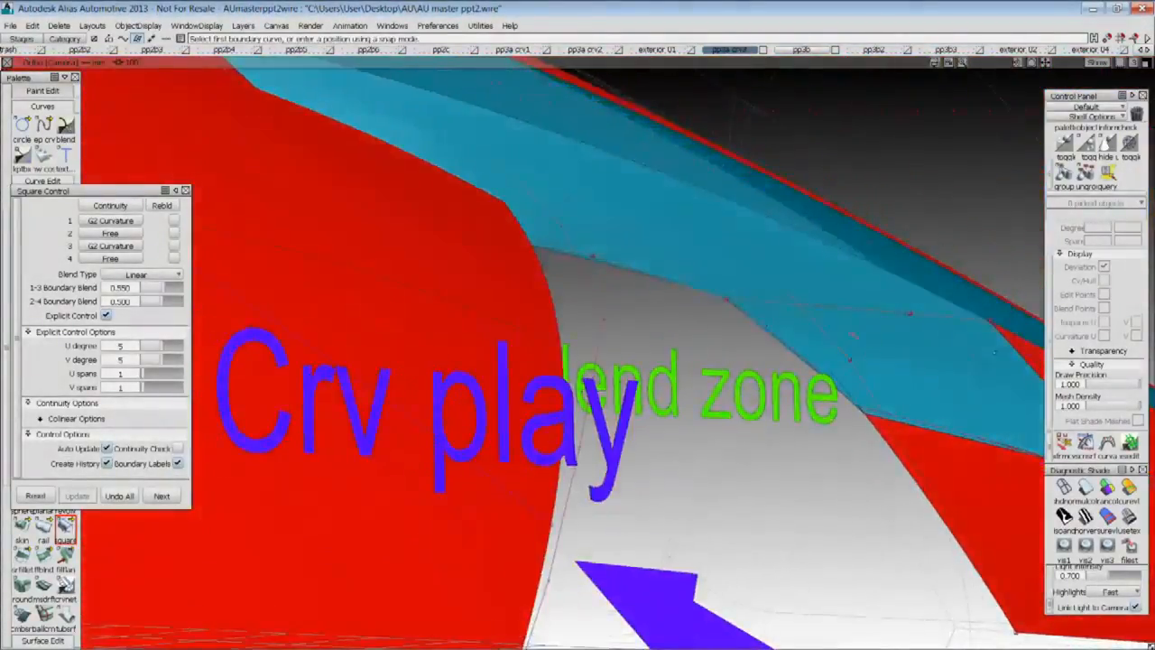
{"action": "left_click_drag", "start_coordinate": [825, 308], "coordinate": [711, 440], "text": "alt+shift"}
{"action": "right_click_drag", "start_coordinate": [711, 439], "coordinate": [773, 450], "text": "alt+shift"}
{"action": "middle_click_drag", "start_coordinate": [774, 450], "coordinate": [756, 505], "text": "alt+shift"}
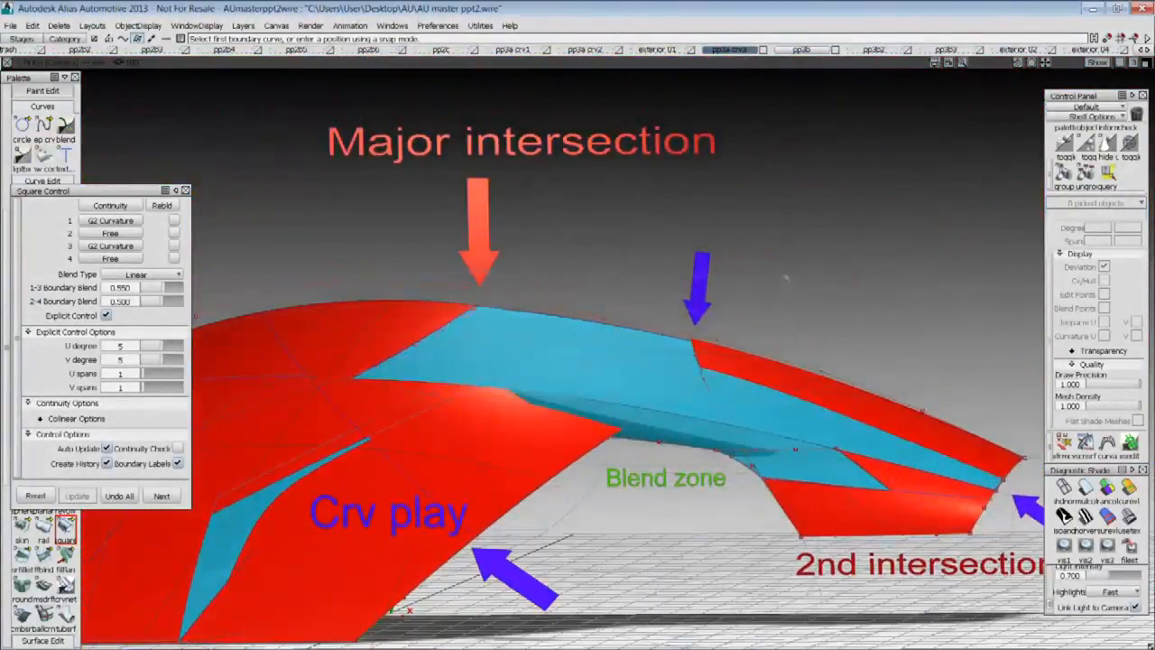
{"action": "middle_click_drag", "start_coordinate": [850, 320], "coordinate": [864, 300], "text": "alt+shift"}
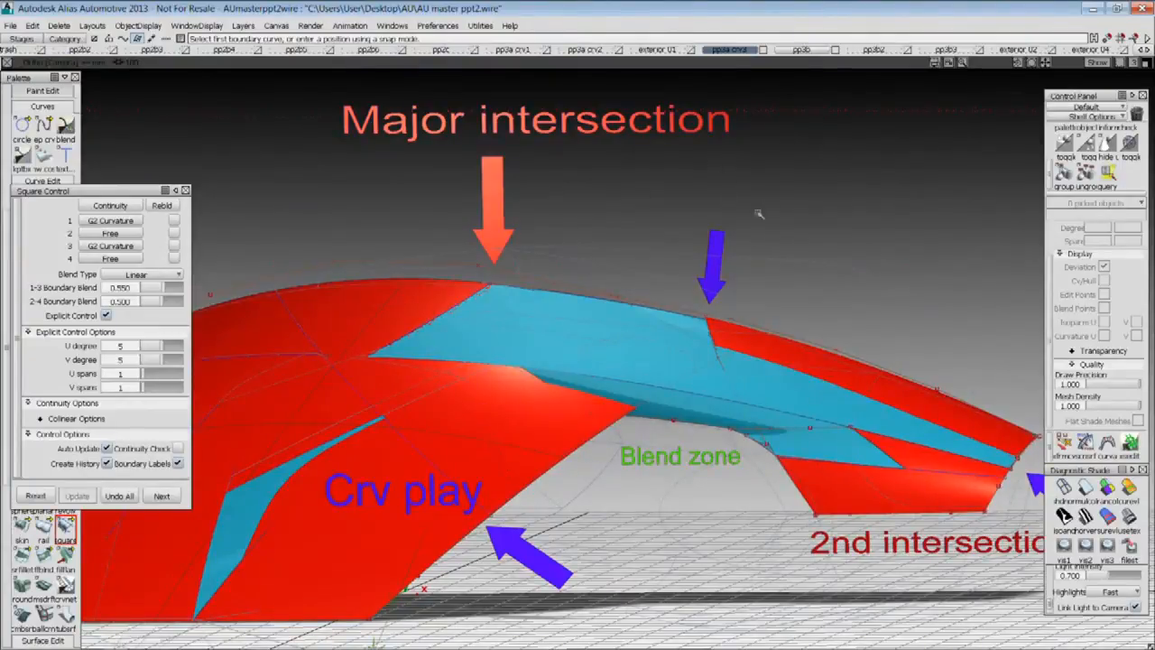
{"action": "right_click_drag", "start_coordinate": [822, 244], "coordinate": [912, 262], "text": "alt+shift"}
{"action": "middle_click_drag", "start_coordinate": [794, 278], "coordinate": [866, 270], "text": "alt+shift"}
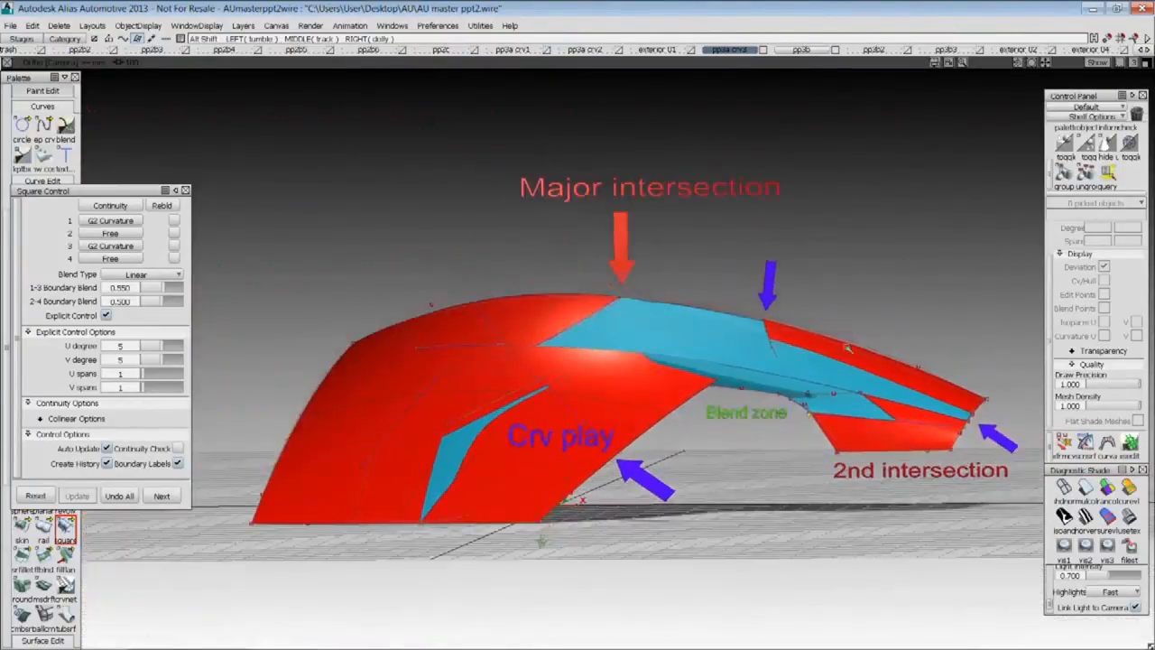
Assign the vehicle's surfaces, annotations and remaining blend surfaces to the hidden pp3b layer
{"action": "left_click_drag", "start_coordinate": [848, 271], "coordinate": [830, 272], "text": "ctrl+shift"}
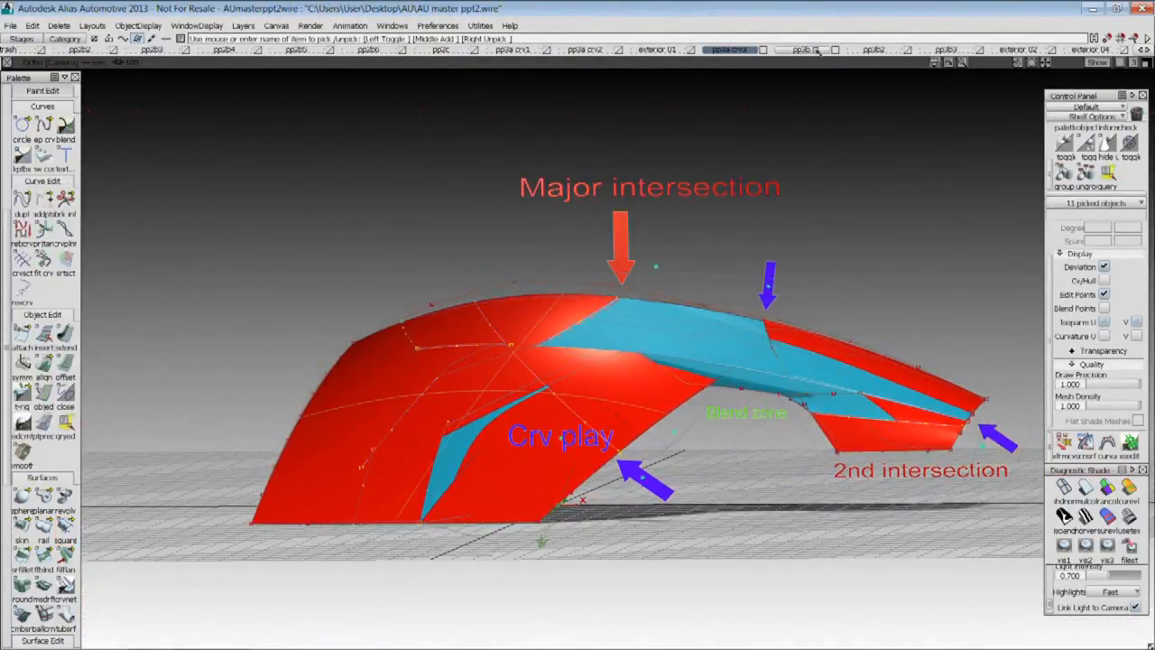
{"action": "right_click_drag", "start_coordinate": [811, 127], "coordinate": [811, 54], "text": "ctrl+shift"}
{"action": "left_click_drag", "start_coordinate": [810, 157], "coordinate": [809, 100], "text": "ctrl+shift"}
{"action": "left_click_drag", "start_coordinate": [839, 199], "coordinate": [691, 281], "text": "ctrl+shift"}
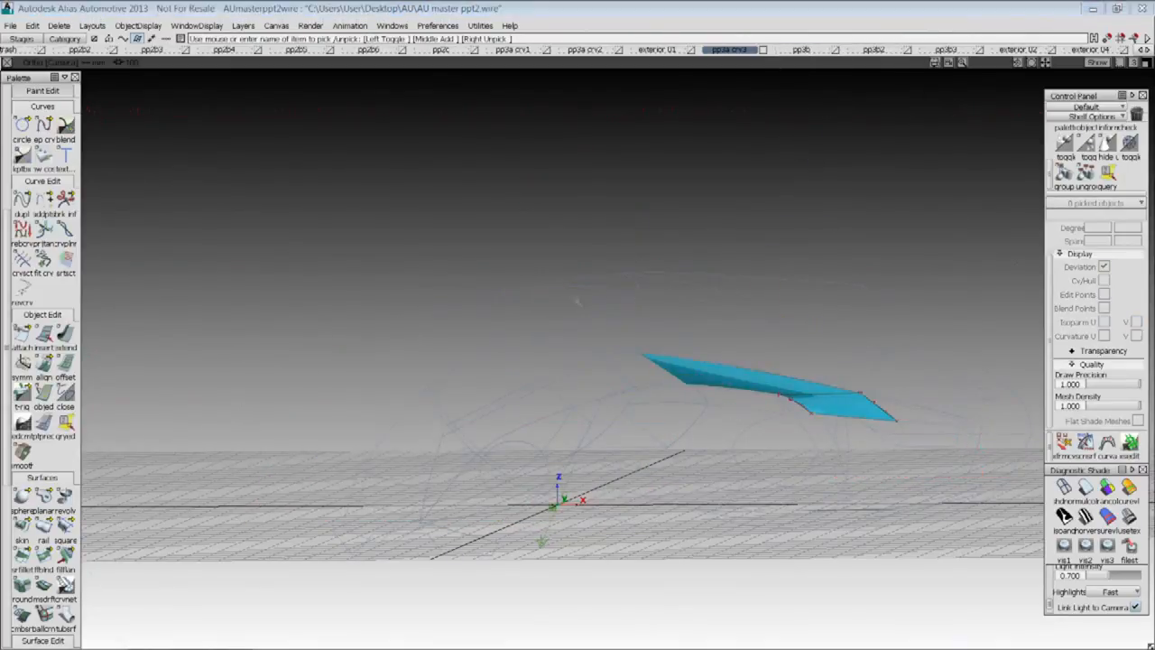
{"action": "left_click_drag", "start_coordinate": [798, 51], "coordinate": [797, 106]}
Switch to the slide on three-way radius intersections and back to Alias, showing layer pp3b2 with pp3b hidden
{"action": "key", "text": "alt+Tab"}
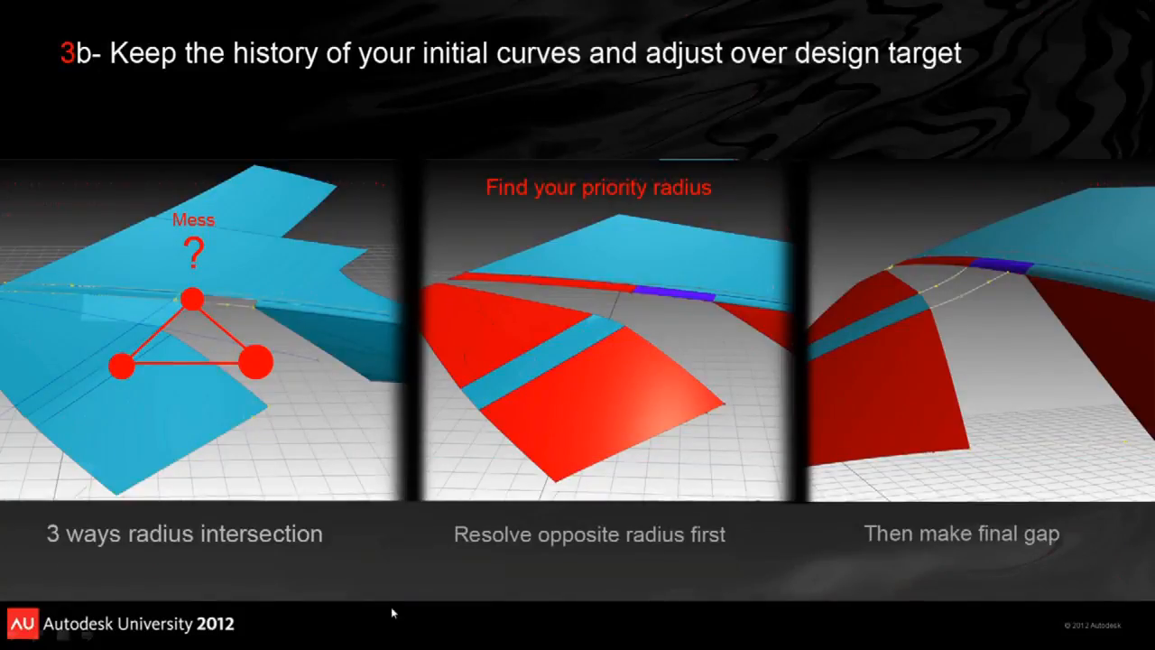
{"action": "key", "text": "alt+Tab"}
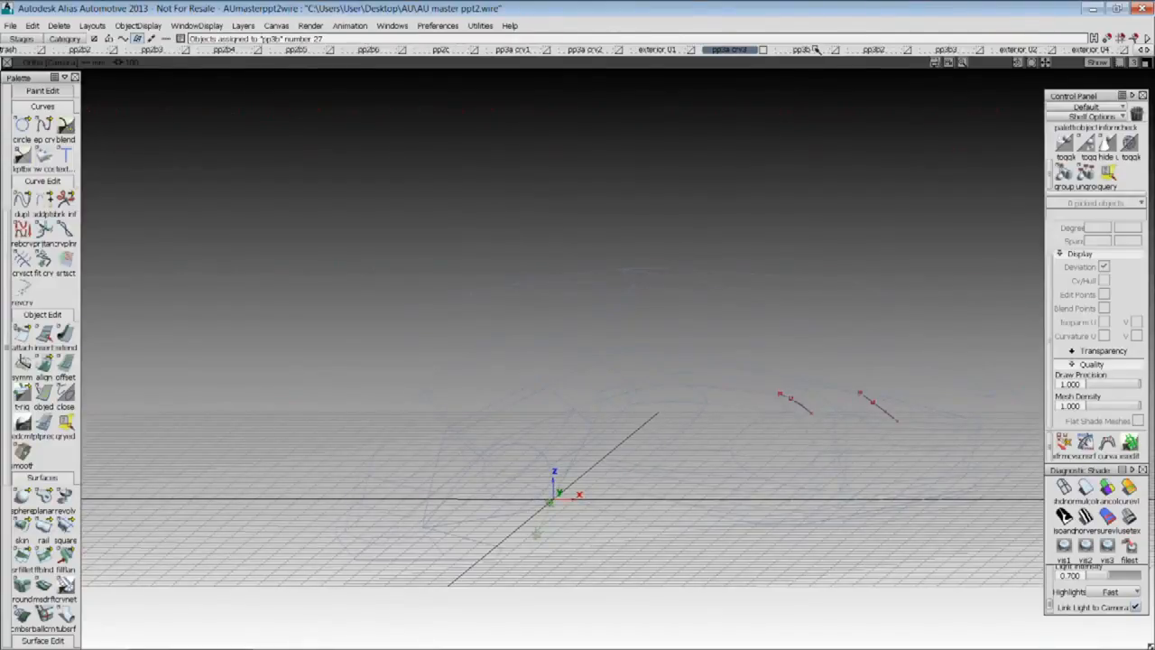
{"action": "left_click", "coordinate": [815, 51]}
{"action": "left_click", "coordinate": [814, 77]}
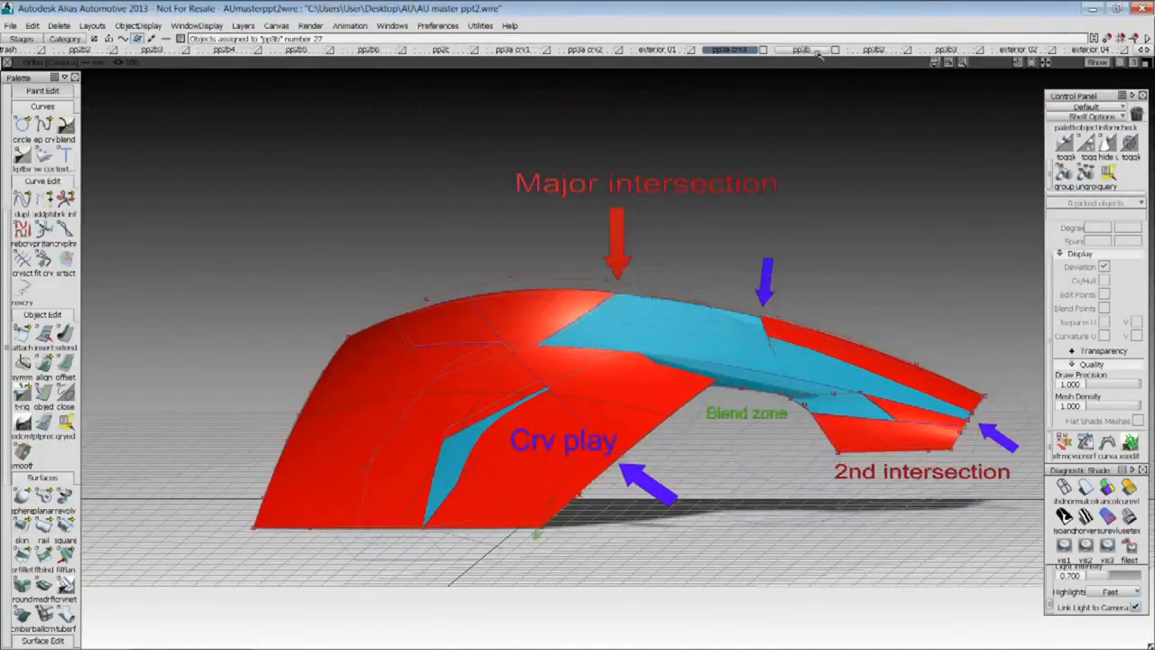
{"action": "left_click", "coordinate": [814, 78]}
{"action": "left_click", "coordinate": [868, 51]}
{"action": "left_click", "coordinate": [864, 79]}
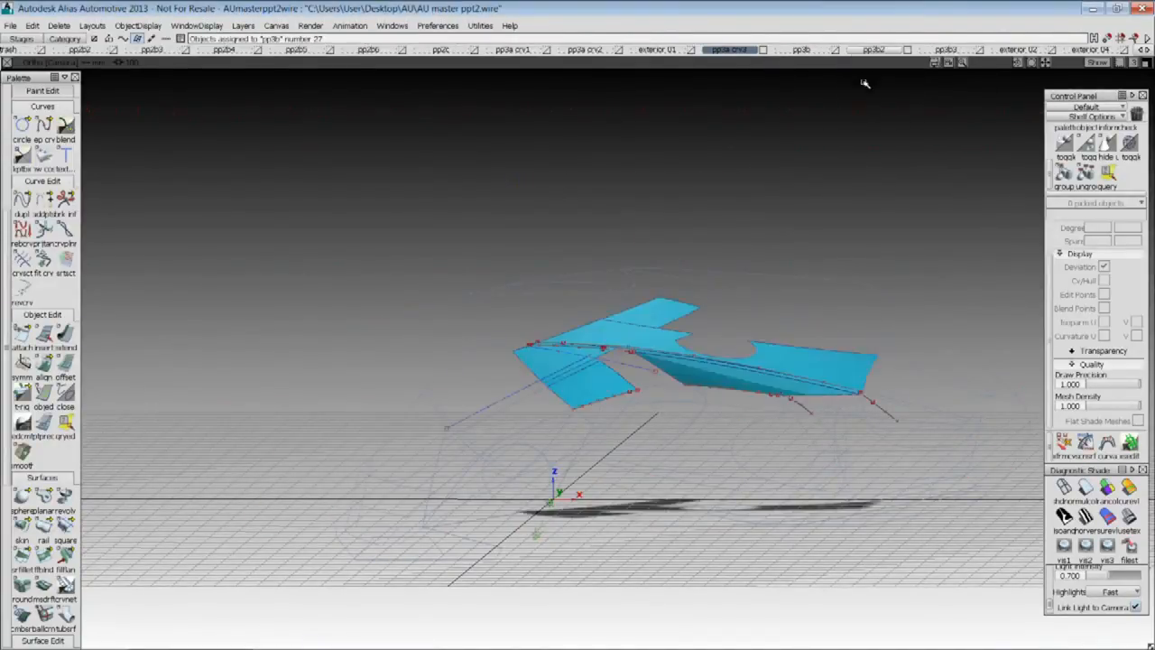
Examine the three-way radius intersection up close from several angles
{"action": "left_click_drag", "start_coordinate": [776, 225], "coordinate": [690, 302], "text": "alt+shift"}
{"action": "right_click_drag", "start_coordinate": [650, 337], "coordinate": [720, 204], "text": "alt+shift"}
{"action": "left_click_drag", "start_coordinate": [720, 204], "coordinate": [696, 343], "text": "alt+shift"}
{"action": "mouse_move", "coordinate": [684, 272]}
{"action": "left_mouse_down", "text": "alt+shift"}
{"action": "mouse_move", "coordinate": [587, 271]}
{"action": "mouse_move", "coordinate": [538, 291]}
{"action": "left_mouse_up", "text": "alt+shift"}
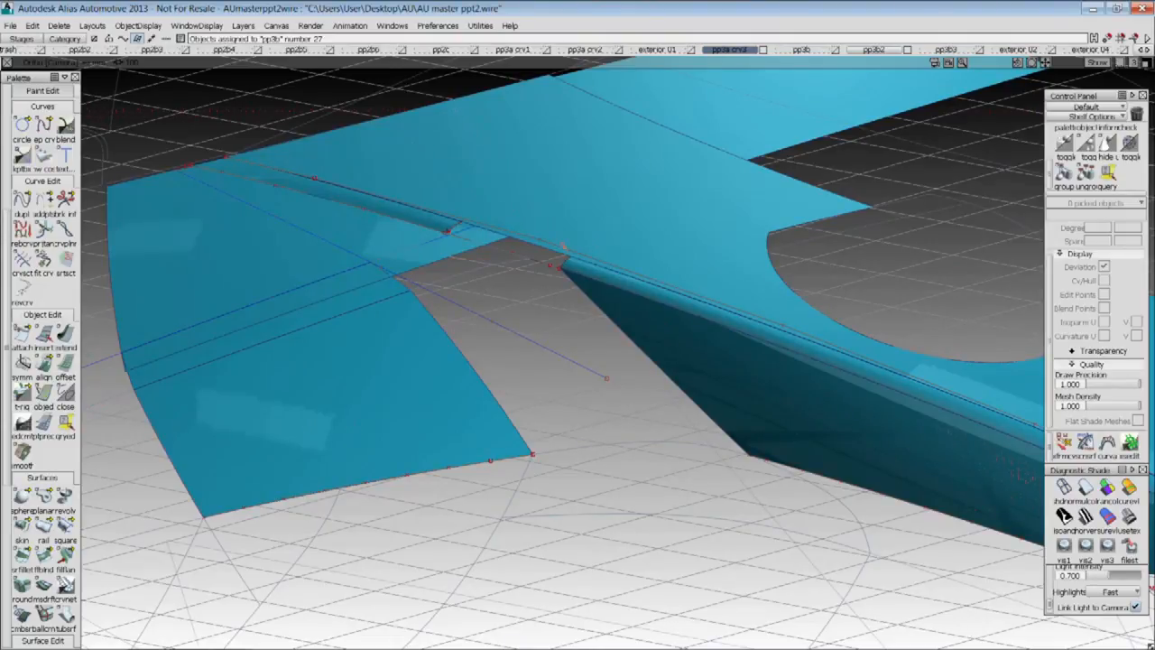
{"action": "left_click_drag", "start_coordinate": [485, 246], "coordinate": [673, 300], "text": "alt+shift"}
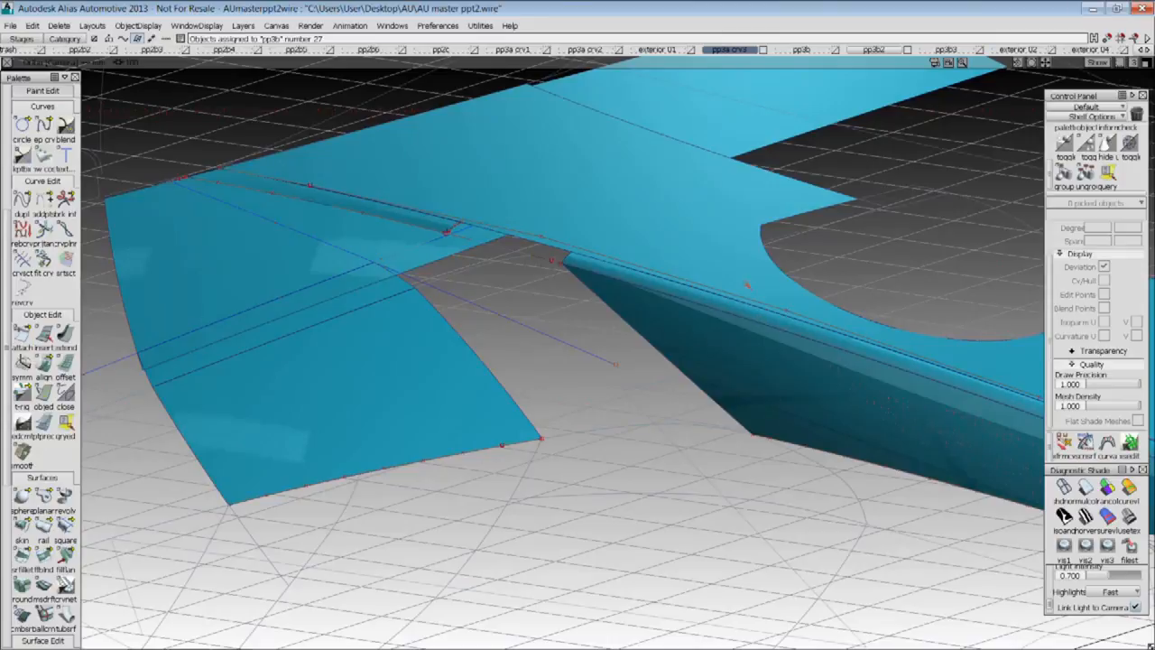
{"action": "left_click_drag", "start_coordinate": [672, 300], "coordinate": [673, 313], "text": "alt+shift"}
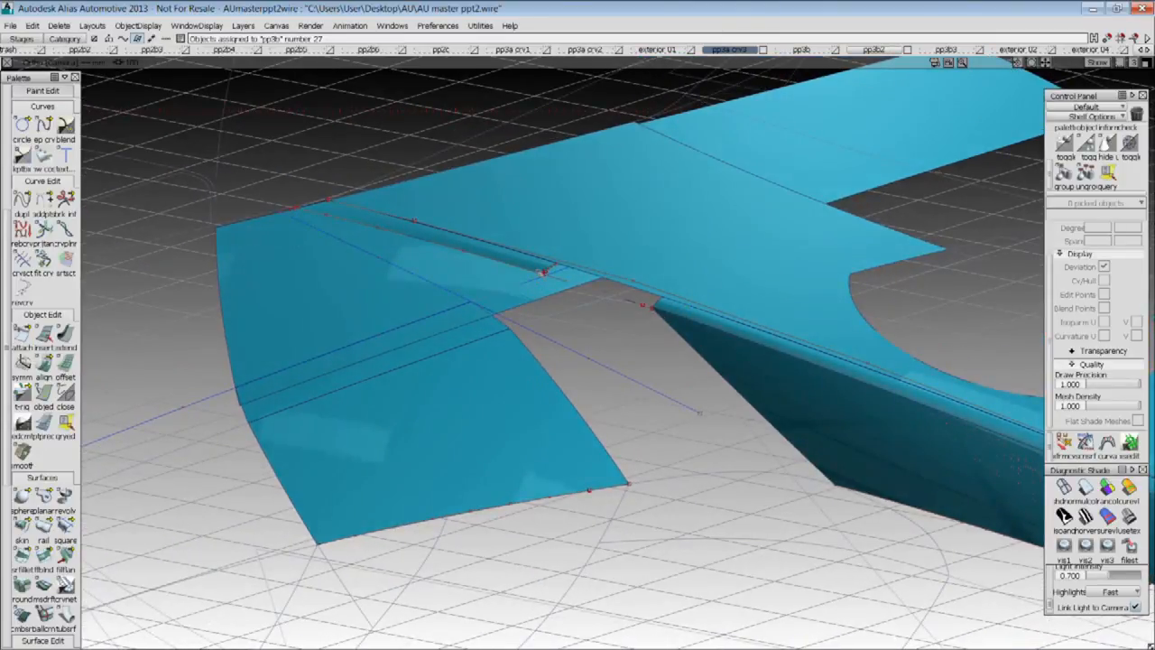
{"action": "left_click_drag", "start_coordinate": [692, 335], "coordinate": [454, 349], "text": "alt+shift"}
{"action": "left_click_drag", "start_coordinate": [334, 332], "coordinate": [549, 432], "text": "alt+shift"}
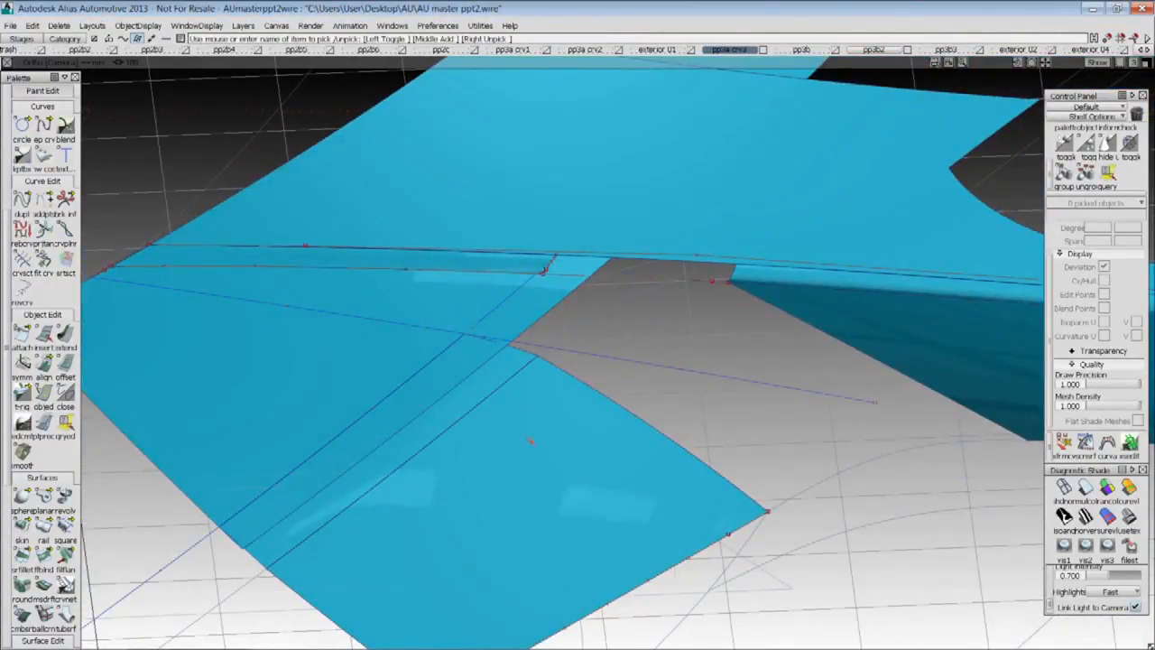
Trim the lower side surface along the line crossing it, removing the strip beneath the upper surface
{"action": "left_click_drag", "start_coordinate": [570, 309], "coordinate": [567, 340], "text": "ctrl+shift"}
{"action": "left_click", "coordinate": [509, 344]}
{"action": "right_click_drag", "start_coordinate": [502, 336], "coordinate": [502, 352], "text": "ctrl+shift"}
{"action": "left_click", "coordinate": [392, 362]}
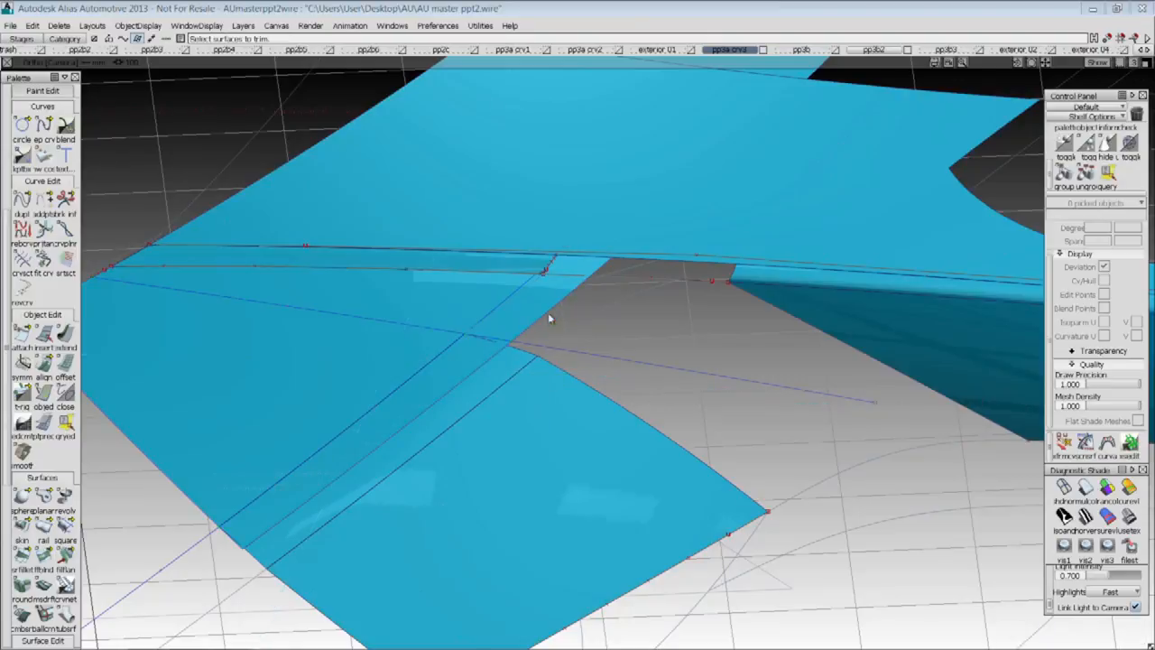
{"action": "key", "text": "space"}
{"action": "left_click_drag", "start_coordinate": [456, 428], "coordinate": [562, 335], "text": "alt+shift"}
{"action": "left_click_drag", "start_coordinate": [529, 243], "coordinate": [834, 391], "text": "alt+shift"}
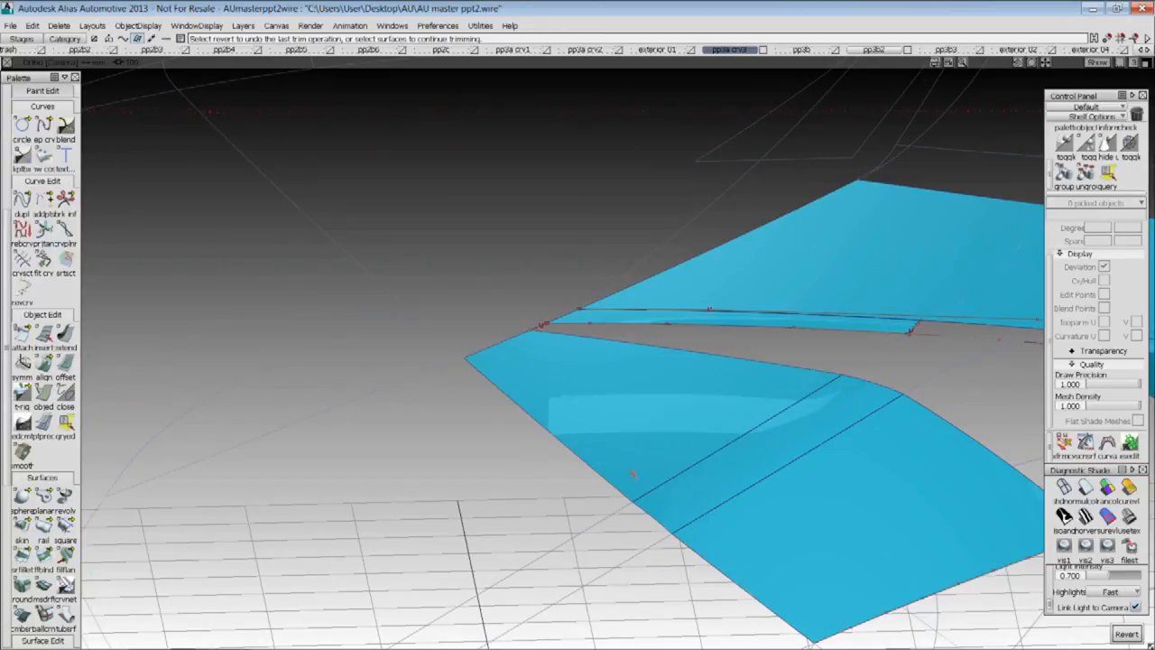
{"action": "left_click_drag", "start_coordinate": [675, 501], "coordinate": [641, 457], "text": "alt+shift"}
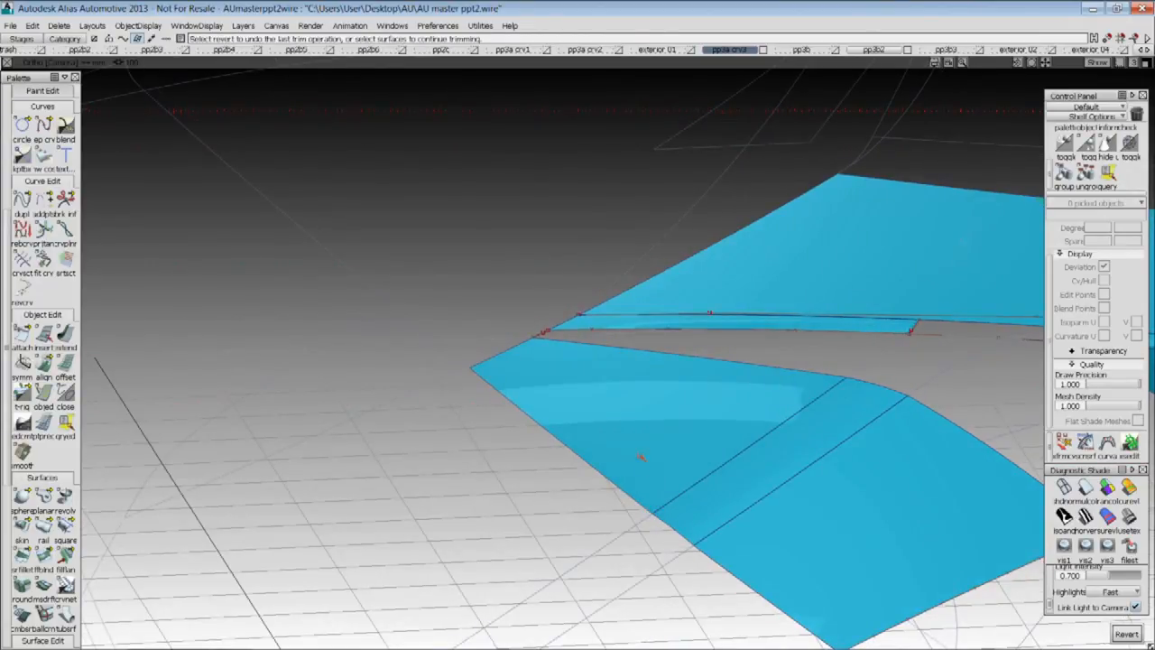
Delete the short radius surface and its leftover curves in the gap between the upper and side surfaces
{"action": "right_click_drag", "start_coordinate": [749, 457], "coordinate": [644, 436], "text": "alt+shift"}
{"action": "left_click_drag", "start_coordinate": [645, 436], "coordinate": [673, 347], "text": "alt+shift"}
{"action": "left_click_drag", "start_coordinate": [156, 334], "coordinate": [137, 378], "text": "ctrl+shift"}
{"action": "left_click_drag", "start_coordinate": [147, 285], "coordinate": [146, 298], "text": "ctrl+shift"}
{"action": "left_click", "coordinate": [145, 281]}
{"action": "left_click_drag", "start_coordinate": [215, 325], "coordinate": [206, 359], "text": "ctrl+shift"}
{"action": "left_click_drag", "start_coordinate": [705, 351], "coordinate": [743, 407], "text": "alt+shift"}
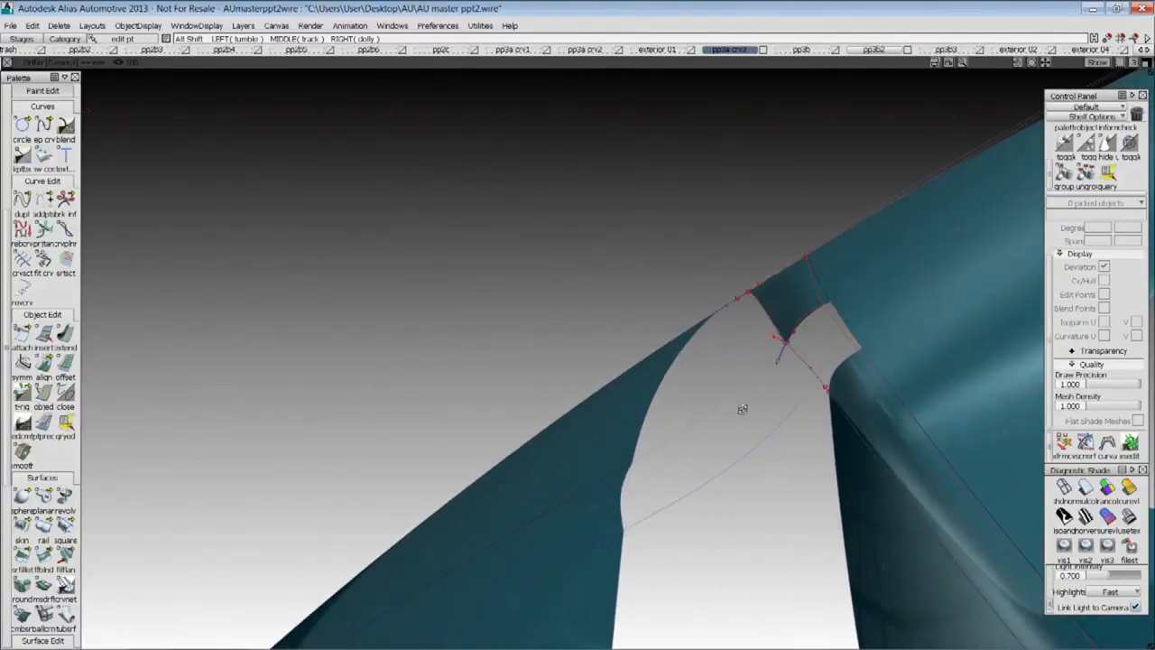
{"action": "left_click_drag", "start_coordinate": [811, 348], "coordinate": [760, 326], "text": "ctrl+shift"}
{"action": "left_click", "coordinate": [792, 355]}
{"action": "key", "text": "Delete"}
{"action": "key", "text": "Return"}
{"action": "key", "text": "Delete"}
{"action": "key", "text": "Return"}
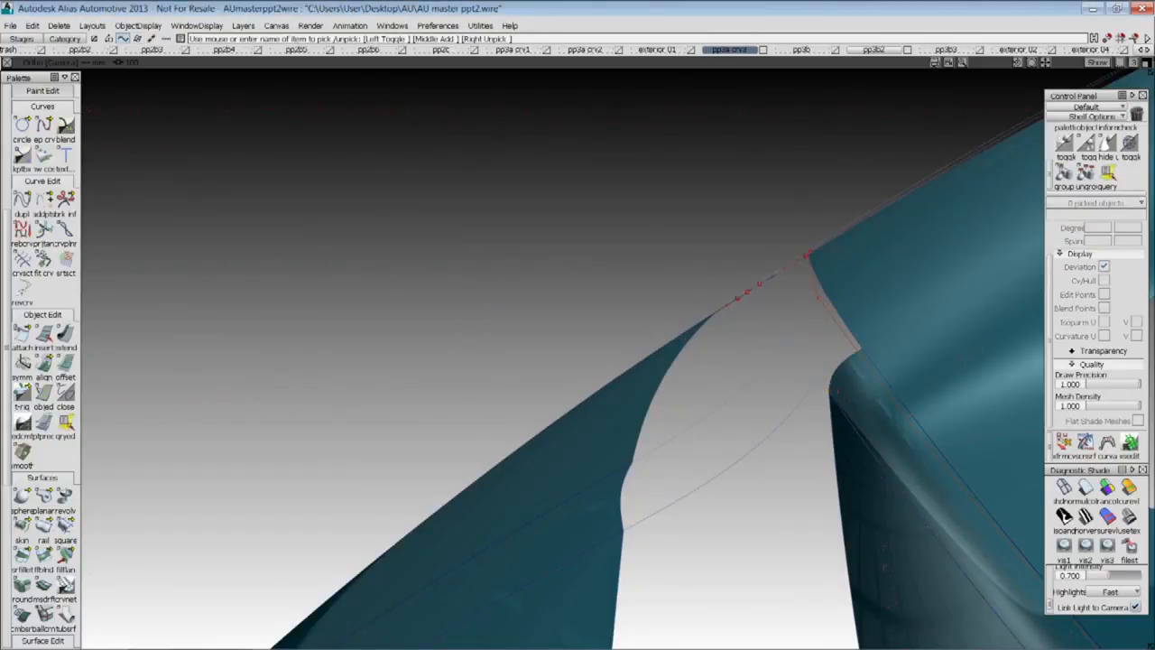
Draw an edit-point curve across the gap, snapped from the long radius surface's corner to the curve at the opposite end
{"action": "left_click", "coordinate": [42, 126]}
{"action": "left_click_drag", "start_coordinate": [632, 361], "coordinate": [787, 361], "text": "alt+shift"}
{"action": "right_click_drag", "start_coordinate": [786, 361], "coordinate": [804, 450], "text": "alt+shift"}
{"action": "left_click", "coordinate": [935, 395], "text": "ctrl+alt"}
{"action": "left_click", "coordinate": [140, 246], "text": "ctrl+alt"}
{"action": "left_click_drag", "start_coordinate": [458, 347], "coordinate": [441, 387], "text": "ctrl+shift"}
Align the new curve's end to the adjoining edge of the long radius surface
{"action": "left_click_drag", "start_coordinate": [794, 357], "coordinate": [913, 335], "text": "alt+shift"}
{"action": "middle_click_drag", "start_coordinate": [913, 379], "coordinate": [905, 396], "text": "ctrl+shift"}
{"action": "left_click", "coordinate": [922, 398]}
{"action": "left_click", "coordinate": [984, 411]}
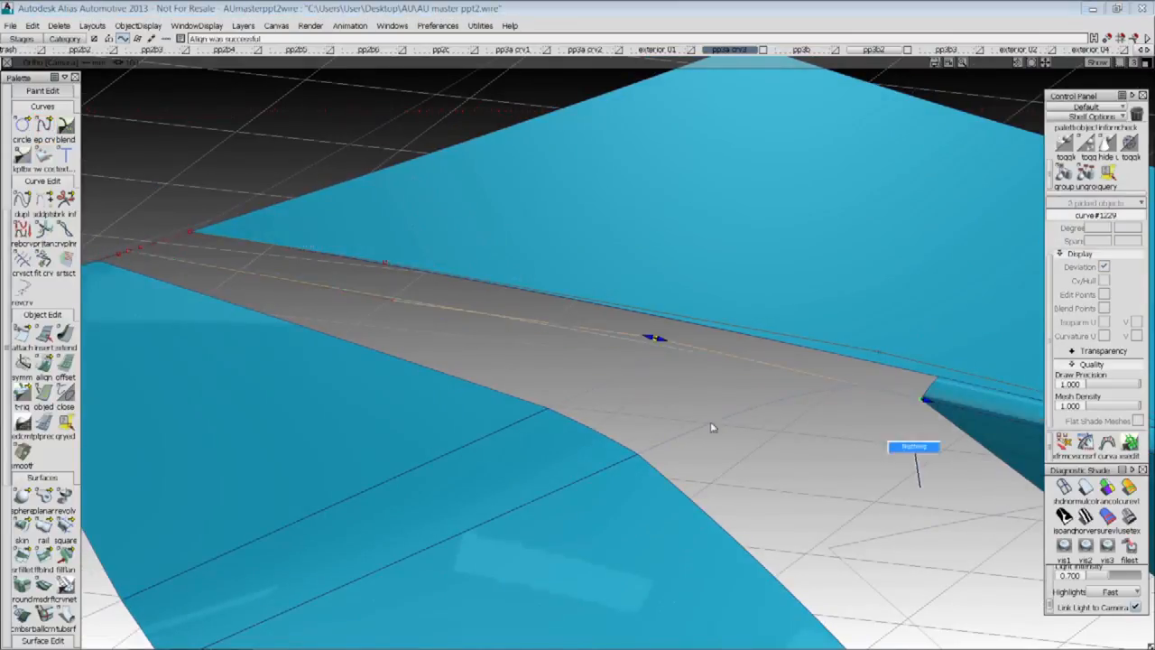
Shape the new curve by moving its picked control vertex vertically in the left view and slightly in the top view
{"action": "key", "text": "F6"}
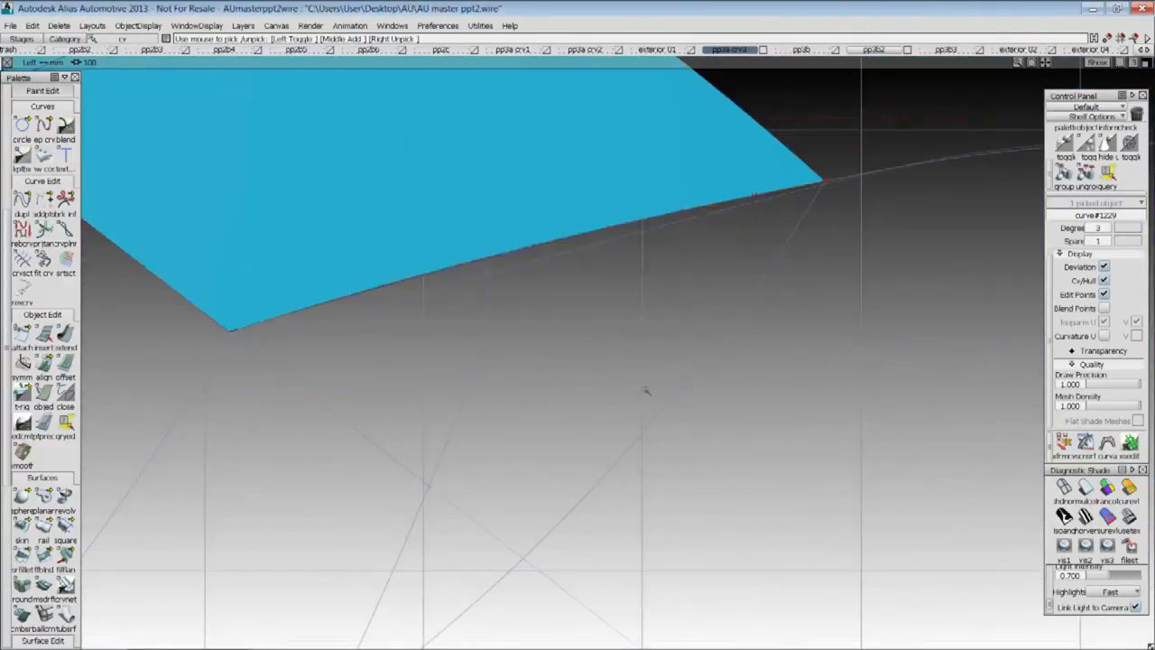
{"action": "right_click_drag", "start_coordinate": [649, 383], "coordinate": [478, 269], "text": "alt+shift"}
{"action": "middle_click_drag", "start_coordinate": [478, 269], "coordinate": [632, 419], "text": "alt+shift"}
{"action": "right_click_drag", "start_coordinate": [632, 419], "coordinate": [681, 235], "text": "alt+shift"}
{"action": "middle_click_drag", "start_coordinate": [867, 506], "coordinate": [648, 392], "text": "alt+shift"}
{"action": "right_click_drag", "start_coordinate": [648, 391], "coordinate": [652, 376]}
{"action": "key", "text": "F5"}
{"action": "middle_click_drag", "start_coordinate": [704, 363], "coordinate": [686, 376], "text": "alt+shift"}
{"action": "right_click_drag", "start_coordinate": [686, 377], "coordinate": [740, 343], "text": "alt+shift"}
{"action": "middle_click_drag", "start_coordinate": [740, 343], "coordinate": [683, 429], "text": "alt+shift"}
{"action": "right_click_drag", "start_coordinate": [684, 430], "coordinate": [683, 437]}
{"action": "right_click_drag", "start_coordinate": [683, 436], "coordinate": [719, 443], "text": "alt+shift"}
{"action": "key", "text": "F8"}
Build a square surface from the end curve, the new curve, the radius edge and the upper surface's edge, and open the square options
{"action": "left_click_drag", "start_coordinate": [683, 397], "coordinate": [129, 525], "text": "ctrl+shift"}
{"action": "left_click", "coordinate": [65, 527]}
{"action": "left_click", "coordinate": [301, 256]}
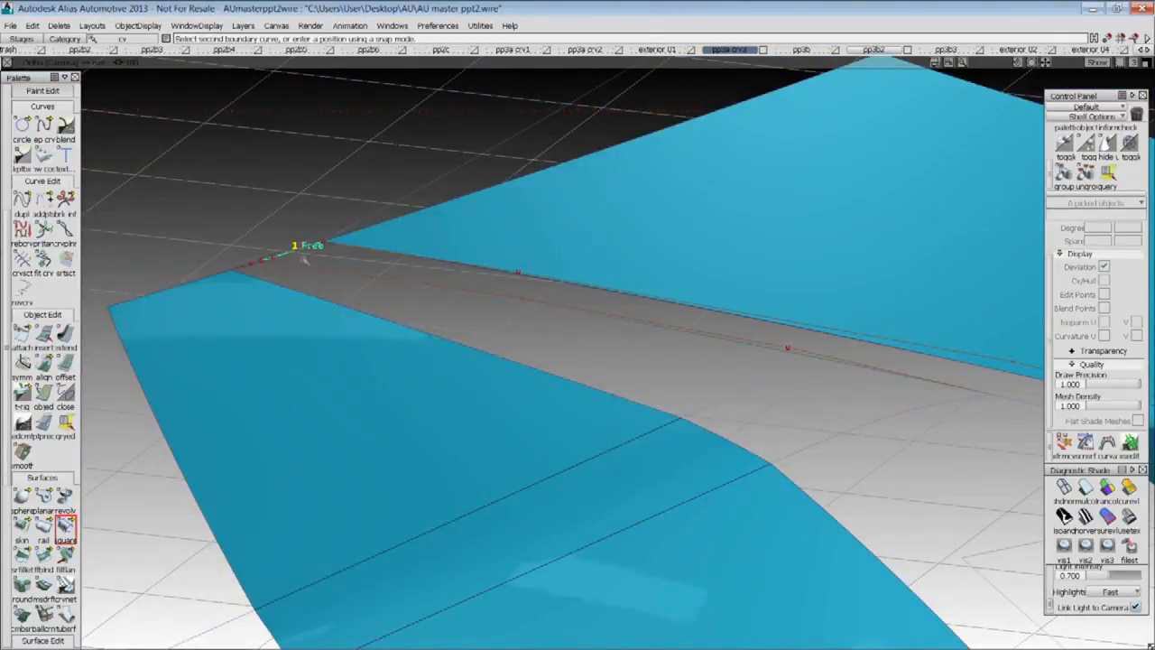
{"action": "right_click_drag", "start_coordinate": [443, 306], "coordinate": [436, 370], "text": "alt+shift"}
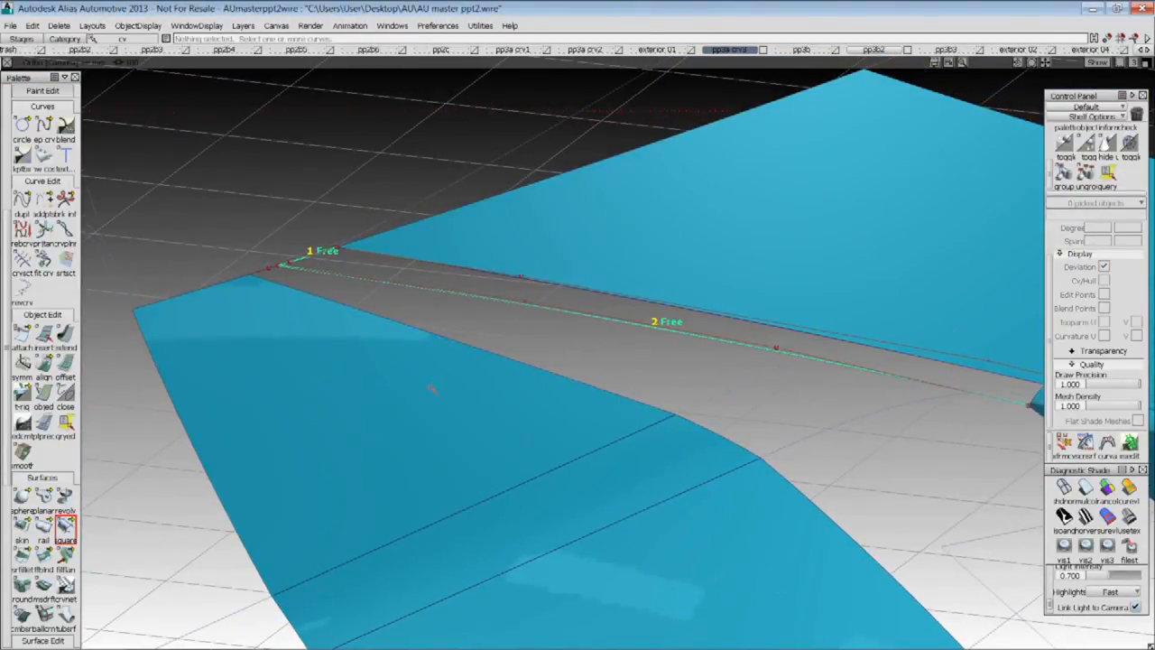
{"action": "middle_click_drag", "start_coordinate": [713, 361], "coordinate": [533, 361], "text": "alt+shift"}
{"action": "mouse_move", "coordinate": [532, 361]}
{"action": "right_mouse_down", "text": "alt+shift"}
{"action": "mouse_move", "coordinate": [518, 386]}
{"action": "mouse_move", "coordinate": [541, 379]}
{"action": "right_mouse_up", "text": "alt+shift"}
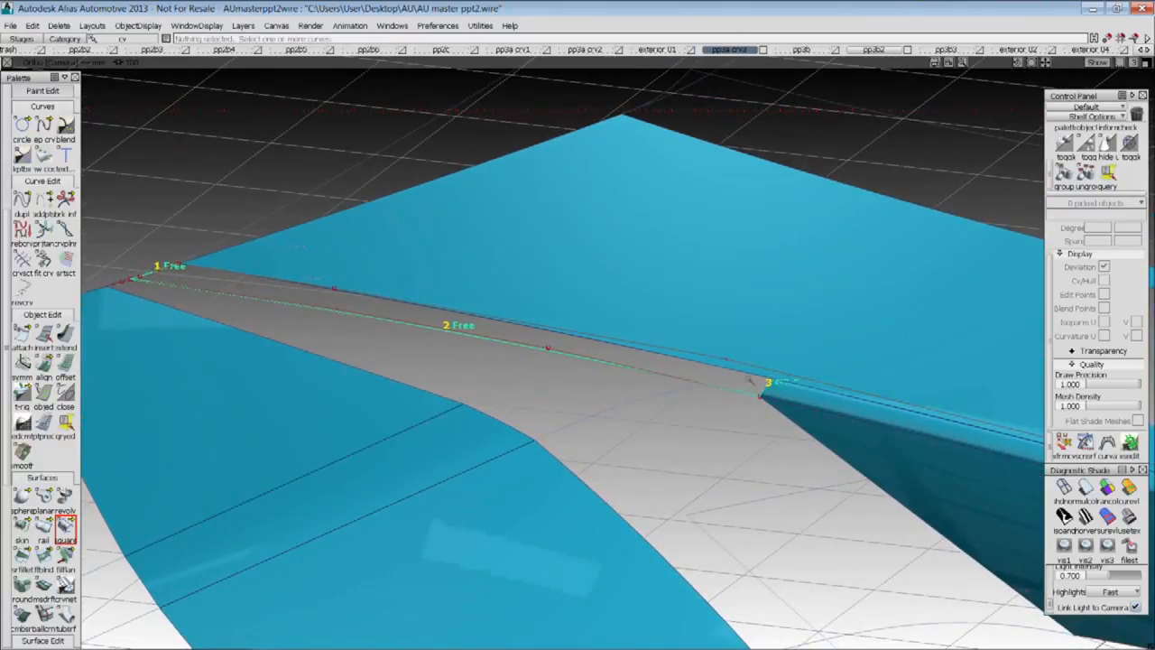
{"action": "left_click", "coordinate": [757, 390]}
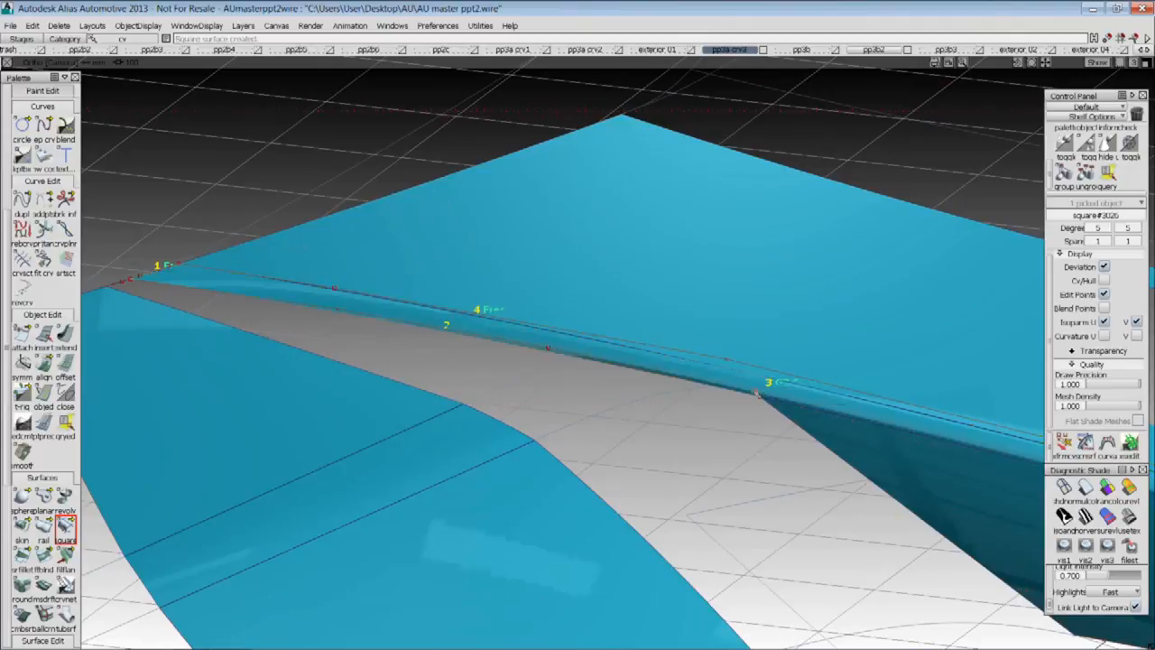
{"action": "double_click", "coordinate": [70, 529]}
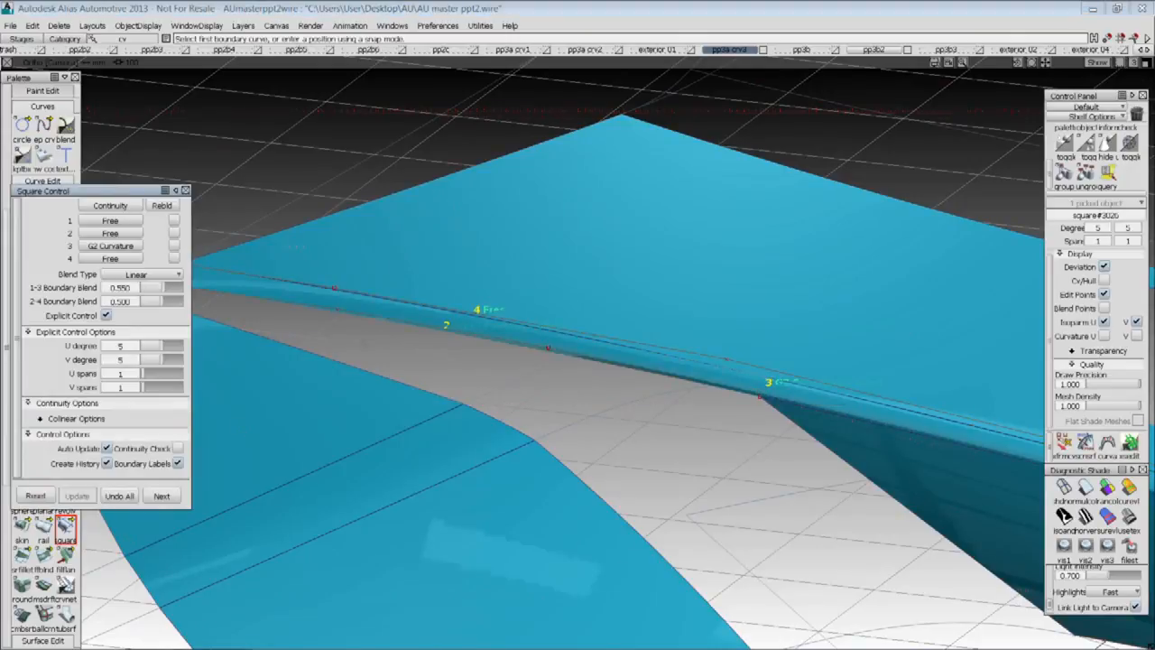
Set the continuity of the square surface's boundaries 3 and 4 to G1 Tangent
{"action": "left_click", "coordinate": [110, 246]}
{"action": "left_click", "coordinate": [110, 256]}
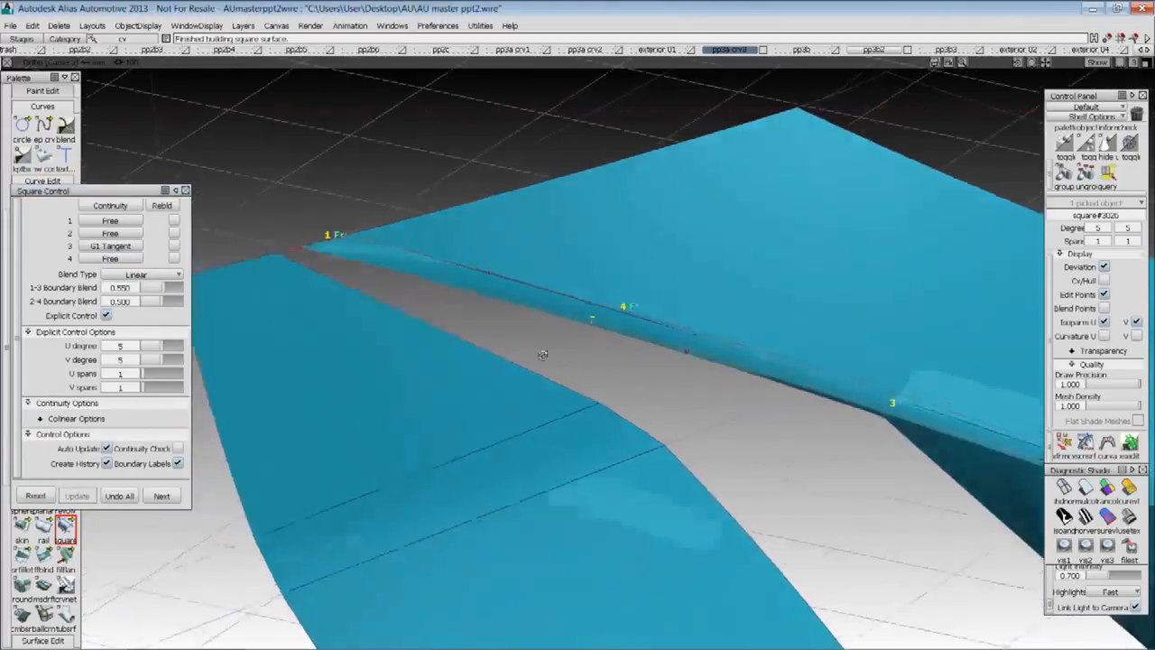
{"action": "left_click", "coordinate": [110, 259]}
{"action": "left_click", "coordinate": [110, 269]}
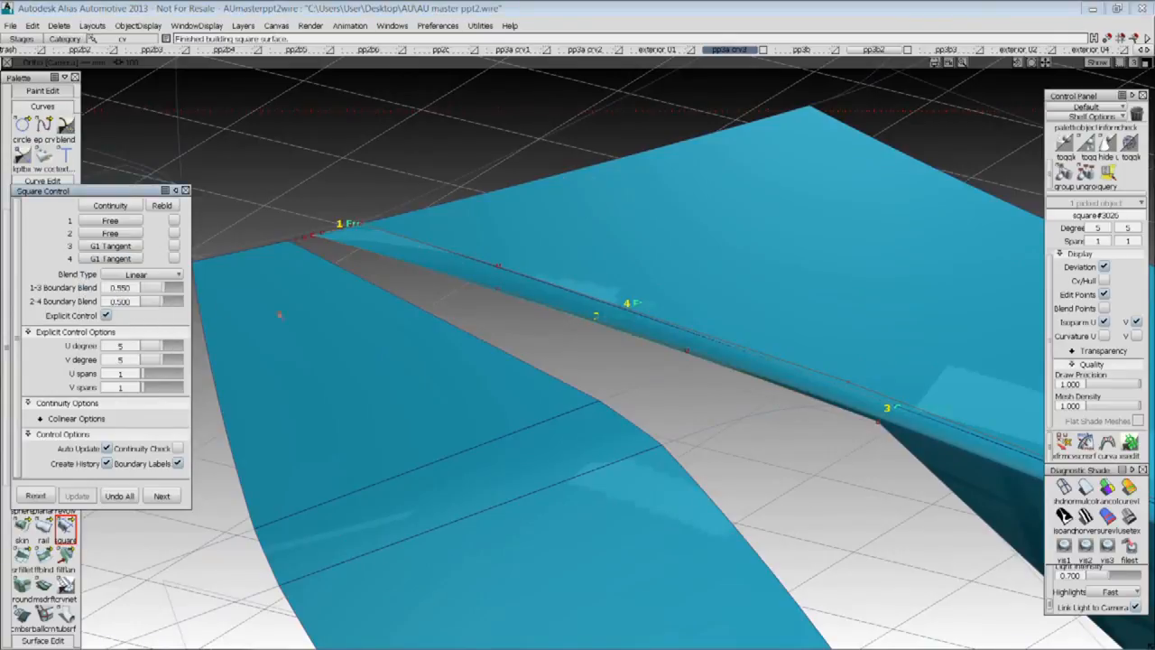
Delete the square surface and rebuild it from the end curve, the new curve, the radius edge and the upper surface's edge
{"action": "left_click", "coordinate": [688, 358]}
{"action": "left_click", "coordinate": [688, 357]}
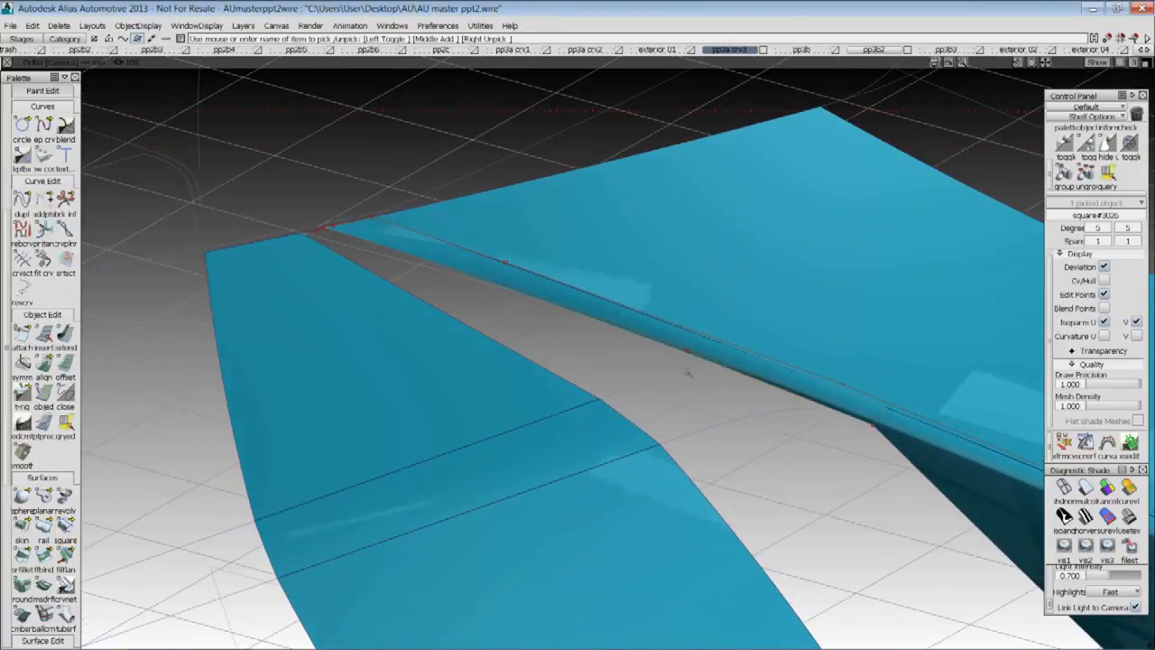
{"action": "left_click", "coordinate": [66, 526]}
{"action": "left_click", "coordinate": [360, 222]}
{"action": "left_click", "coordinate": [388, 254]}
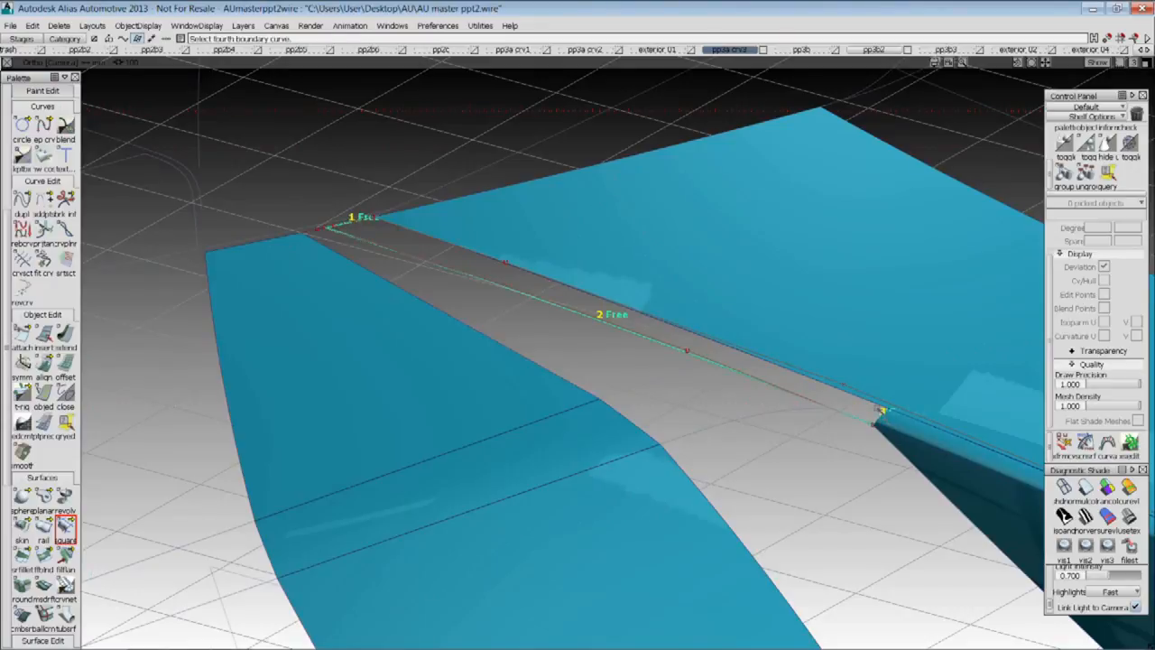
{"action": "left_click", "coordinate": [882, 412]}
{"action": "left_click", "coordinate": [880, 408]}
Set the square options to a 1-3 boundary blend of 0.500 and G2 Curvature on boundary 1, and close them
{"action": "left_click_drag", "start_coordinate": [880, 408], "coordinate": [826, 386], "text": "alt+shift"}
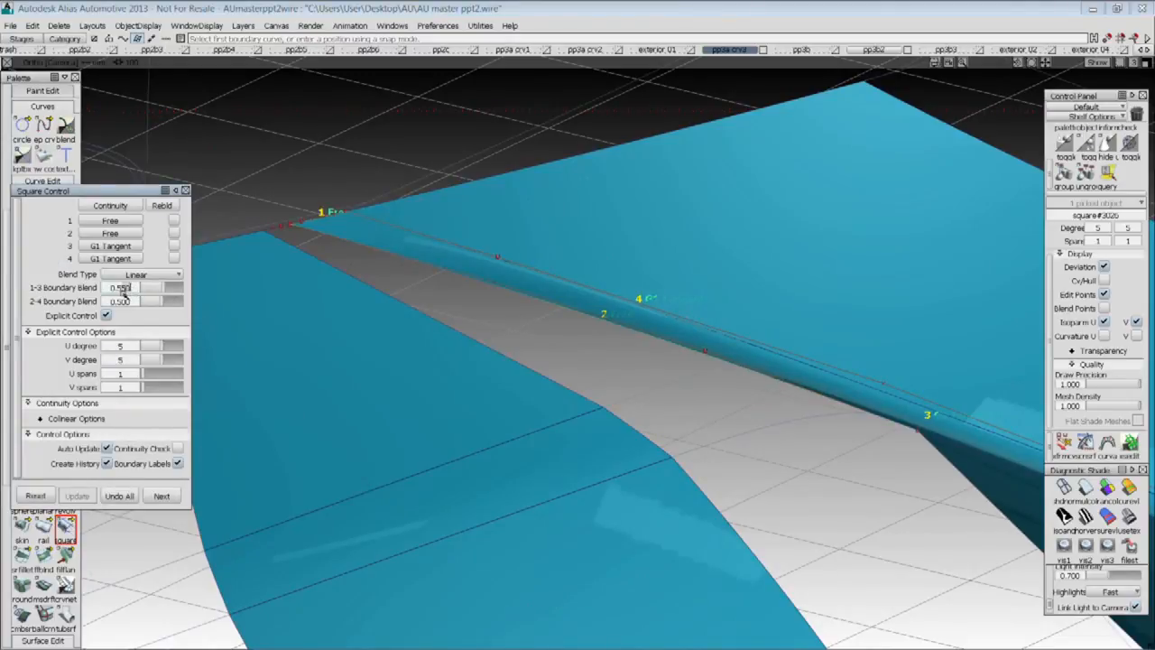
{"action": "left_click_drag", "start_coordinate": [668, 427], "coordinate": [724, 443], "text": "alt+shift"}
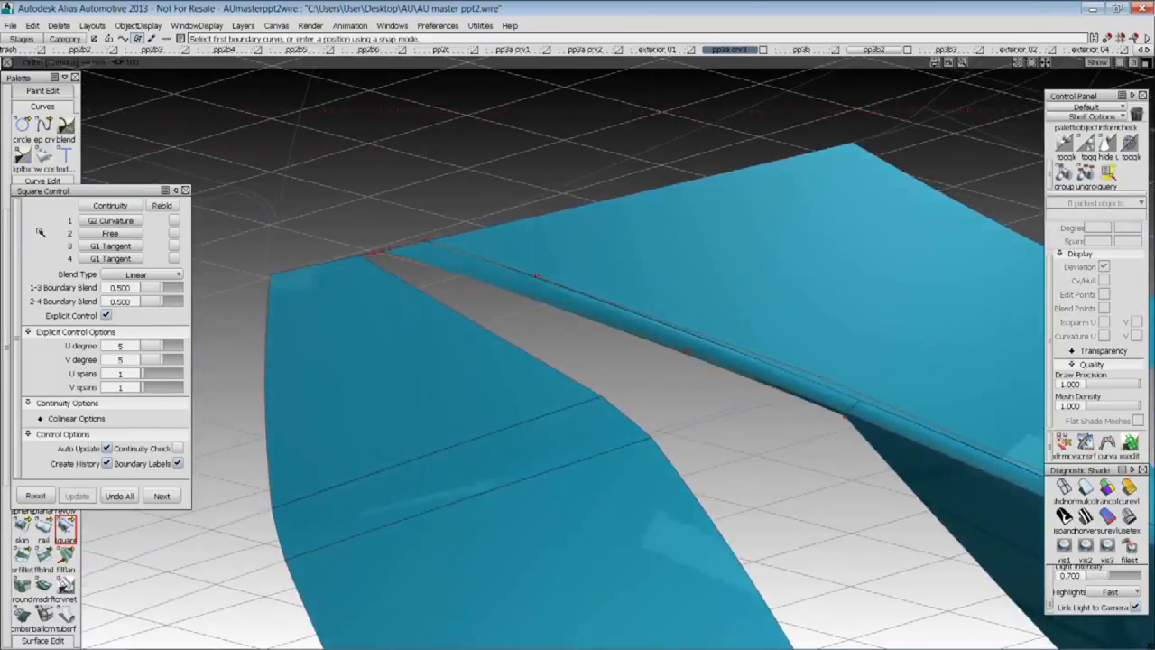
{"action": "left_click", "coordinate": [186, 190]}
Draw an edit-point curve across the gap from the upper corner of the short radius strip to the rebuilt square surface's edge
{"action": "left_click", "coordinate": [43, 127]}
{"action": "left_click_drag", "start_coordinate": [420, 332], "coordinate": [533, 386], "text": "alt+shift"}
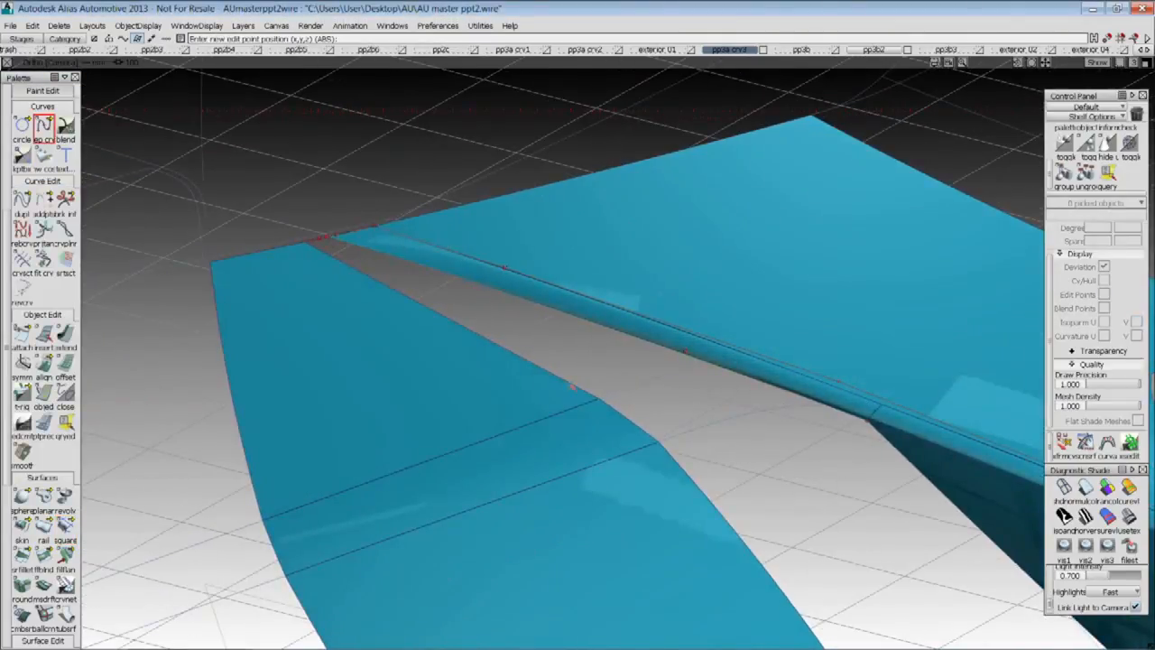
{"action": "left_click", "coordinate": [598, 398]}
{"action": "left_click_drag", "start_coordinate": [704, 359], "coordinate": [766, 416], "text": "ctrl+shift"}
{"action": "middle_click_drag", "start_coordinate": [766, 415], "coordinate": [723, 411], "text": "alt+shift"}
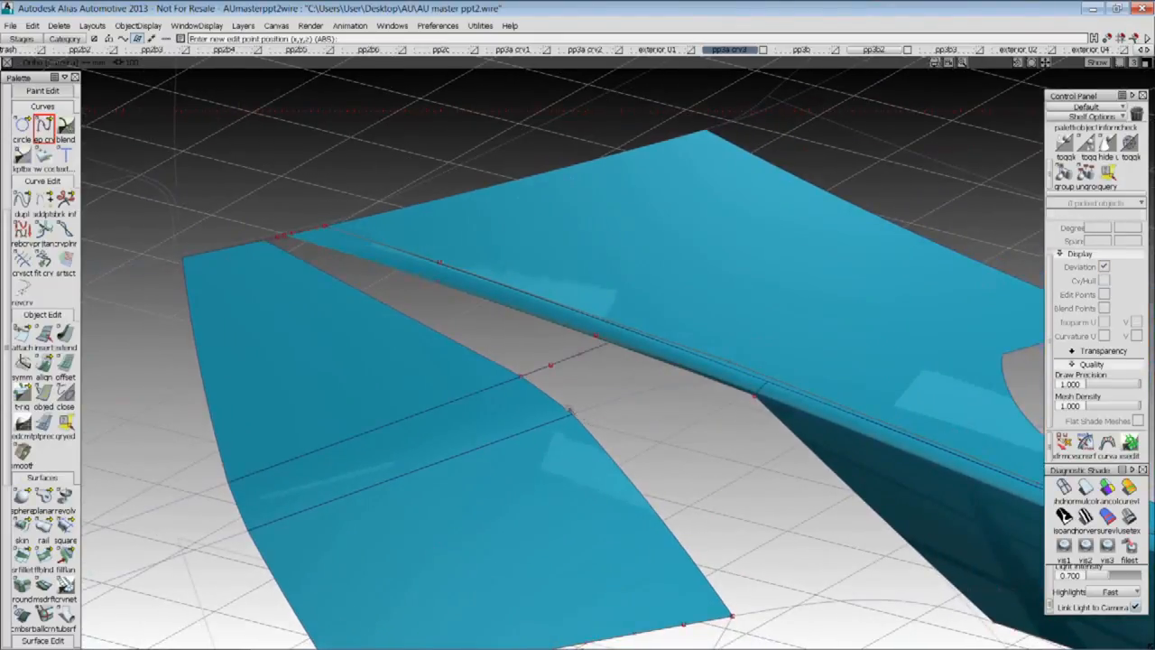
Draw a second edit-point curve from the short radius strip's lower corner to the corner below the long radius surface
{"action": "left_click", "coordinate": [571, 414]}
{"action": "left_click_drag", "start_coordinate": [725, 387], "coordinate": [781, 476]}
{"action": "middle_click_drag", "start_coordinate": [768, 475], "coordinate": [708, 388], "text": "alt+shift"}
Draw a third edit-point curve joining the far bottom corners of the lower surface and the dark side surface
{"action": "left_click_drag", "start_coordinate": [670, 521], "coordinate": [695, 564]}
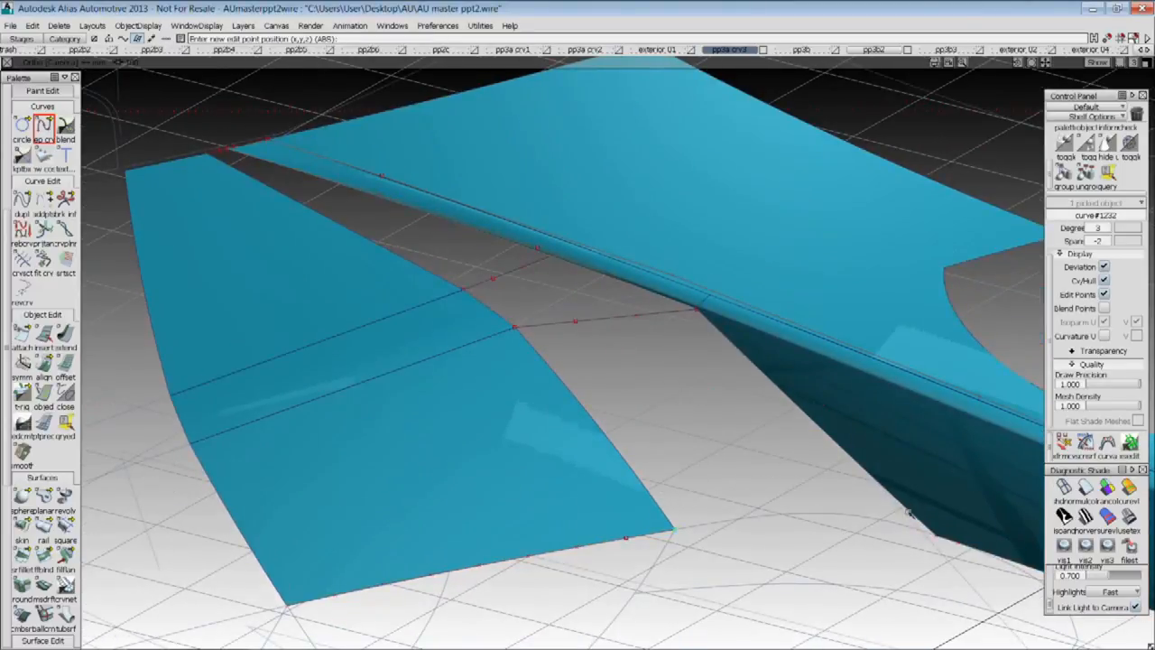
{"action": "left_click_drag", "start_coordinate": [901, 522], "coordinate": [937, 544]}
{"action": "left_click_drag", "start_coordinate": [930, 541], "coordinate": [913, 563], "text": "ctrl+shift"}
{"action": "left_click_drag", "start_coordinate": [907, 550], "coordinate": [761, 418], "text": "alt+shift"}
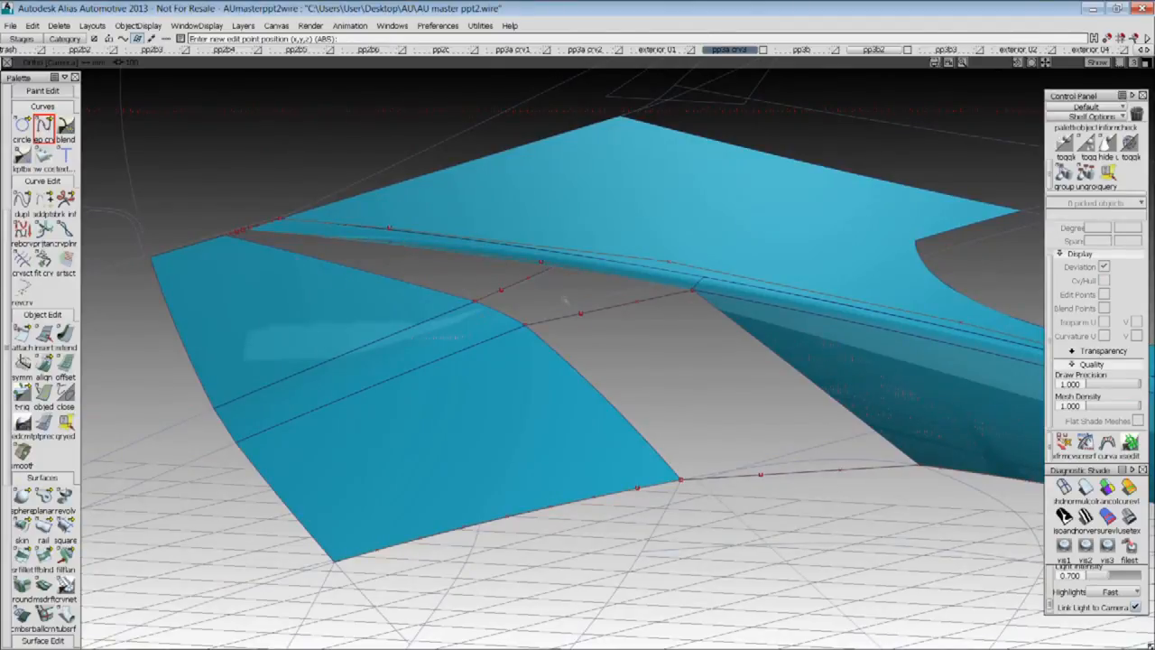
{"action": "middle_click_drag", "start_coordinate": [564, 299], "coordinate": [582, 307], "text": "alt+shift"}
{"action": "left_click_drag", "start_coordinate": [582, 311], "coordinate": [180, 468], "text": "alt+shift"}
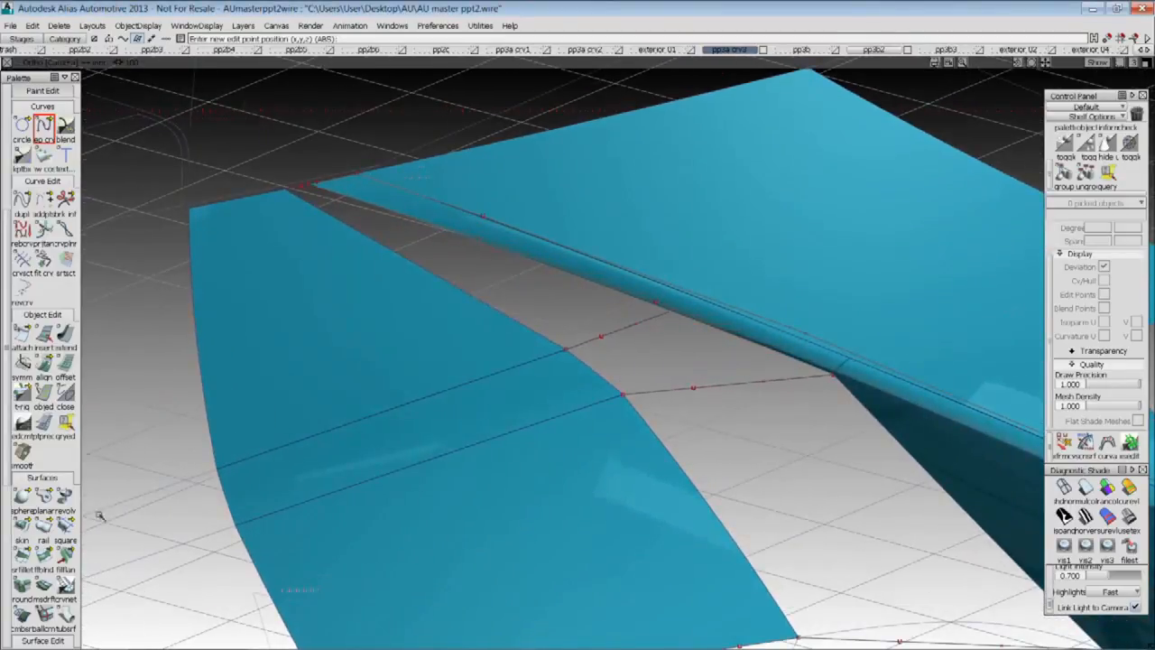
Build a square surface in the narrow gap from the lower surface's edge, the first cross curve, the long radius edge and the end curve
{"action": "left_click", "coordinate": [66, 526]}
{"action": "left_click_drag", "start_coordinate": [587, 309], "coordinate": [634, 312], "text": "alt+shift"}
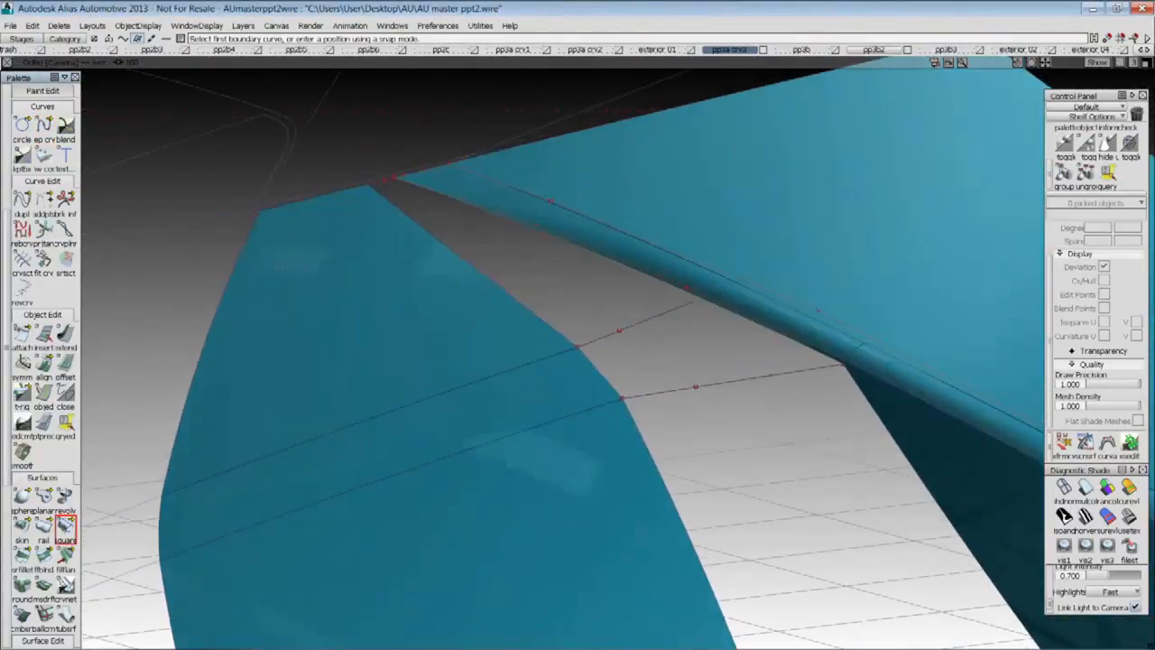
{"action": "left_click", "coordinate": [548, 325]}
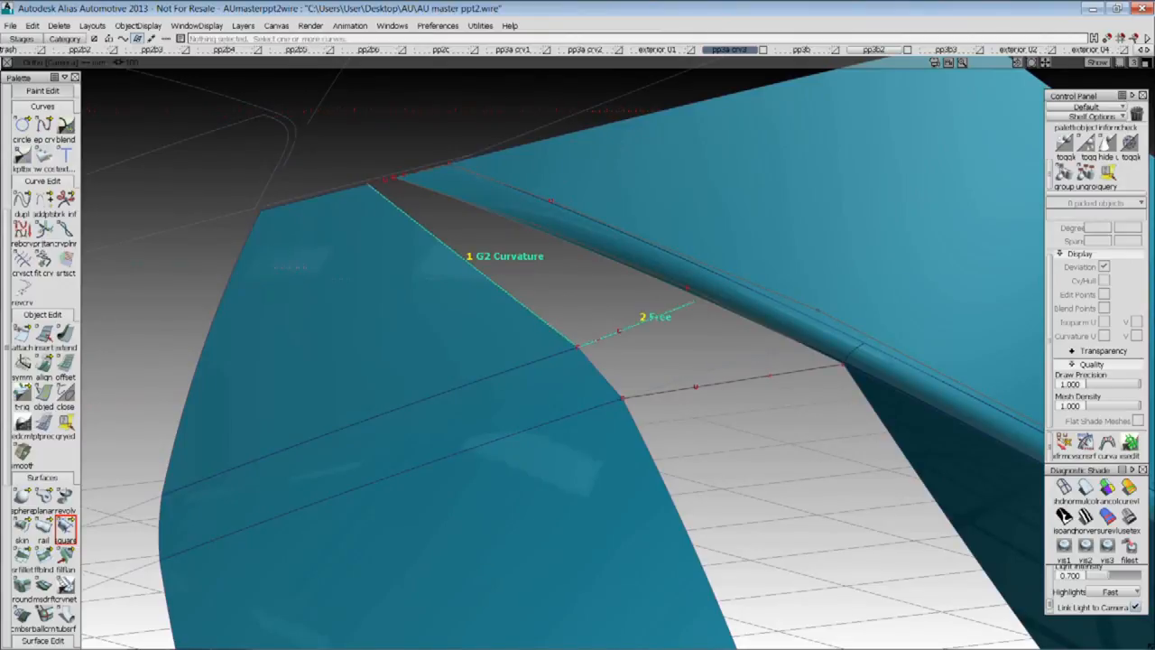
{"action": "left_click", "coordinate": [637, 272]}
{"action": "left_click", "coordinate": [642, 291]}
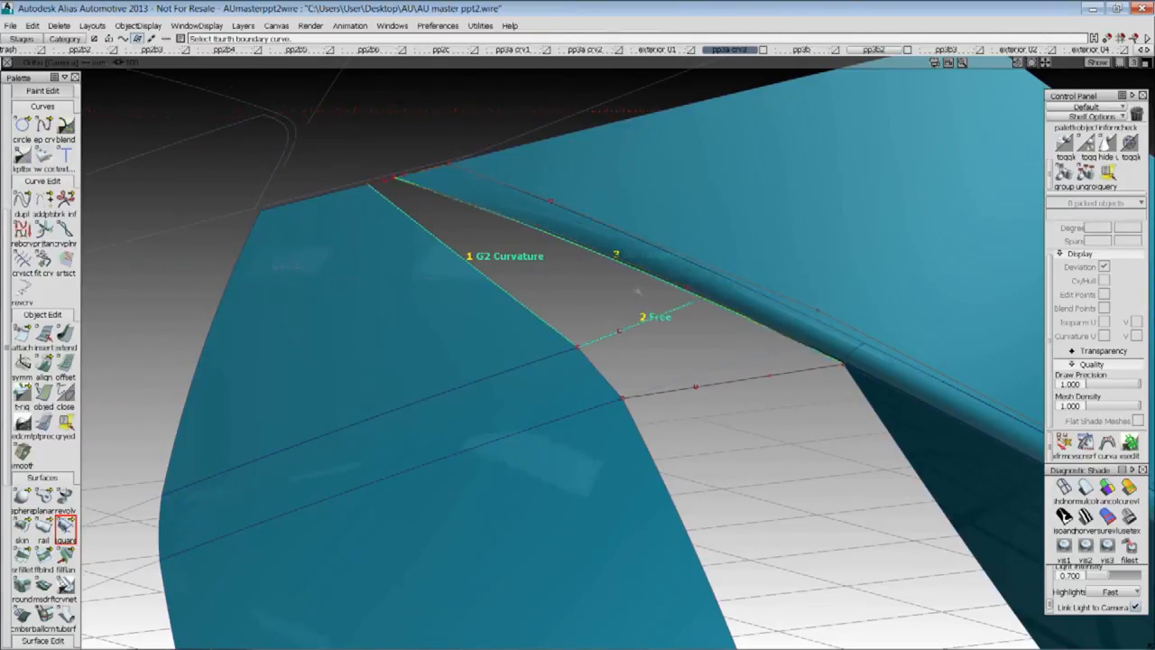
{"action": "left_click", "coordinate": [387, 184]}
{"action": "left_click_drag", "start_coordinate": [532, 231], "coordinate": [551, 250], "text": "alt+shift"}
Set the narrow square surface's boundary 3 to G2 Curvature
{"action": "double_click", "coordinate": [67, 529]}
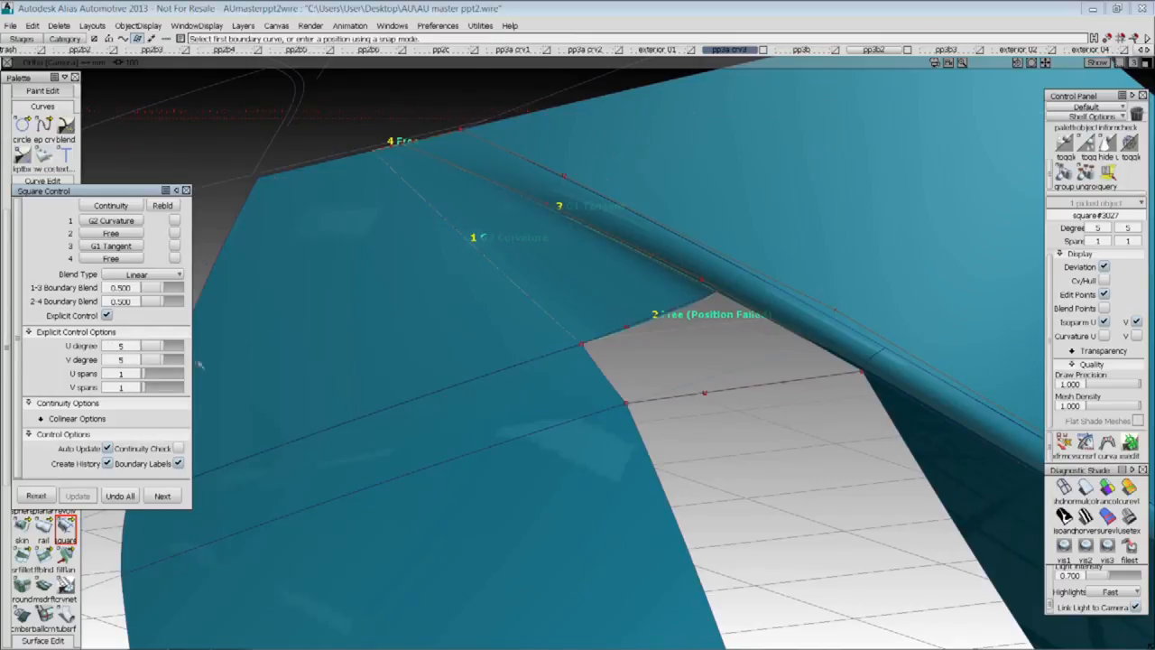
{"action": "left_click", "coordinate": [129, 246]}
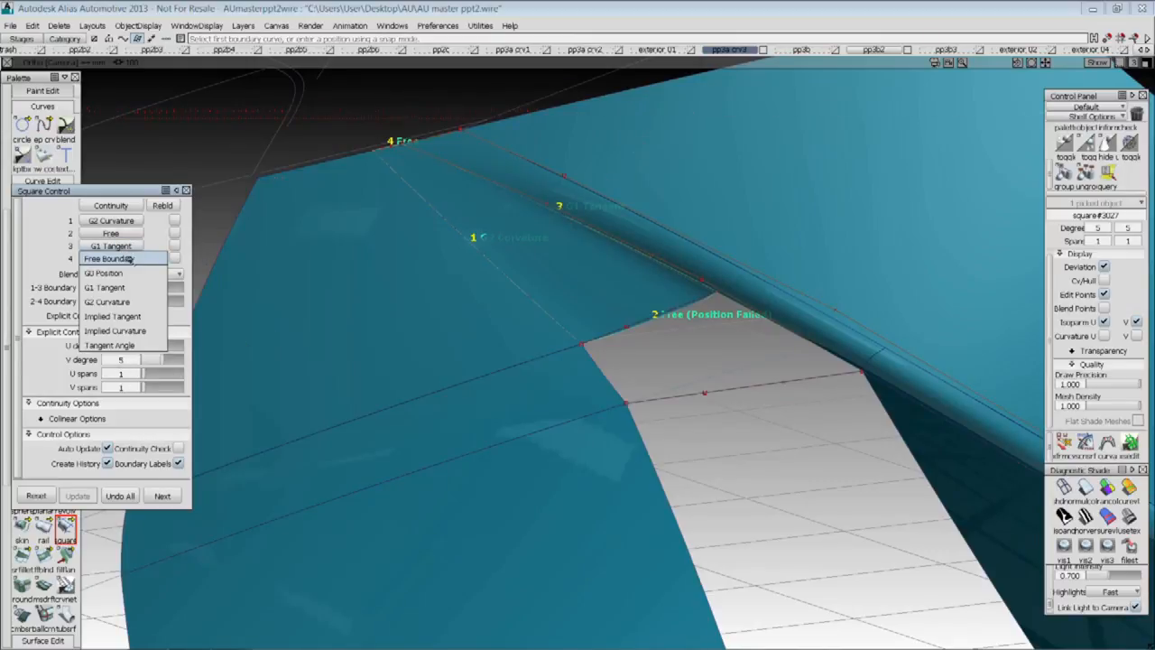
{"action": "left_click", "coordinate": [121, 302]}
{"action": "left_click_drag", "start_coordinate": [695, 357], "coordinate": [608, 335], "text": "alt+shift"}
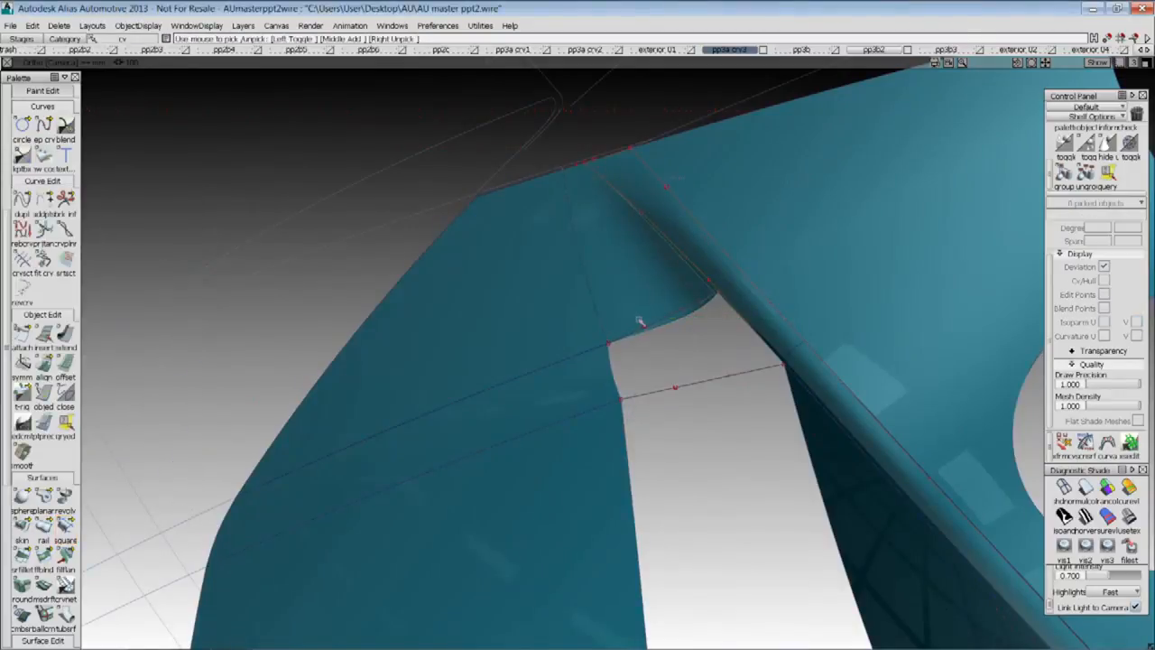
Shape the first cross curve at the narrow square surface's open end by adjusting its control vertices in the orthographic views
{"action": "left_click", "coordinate": [643, 325]}
{"action": "key", "text": "F5"}
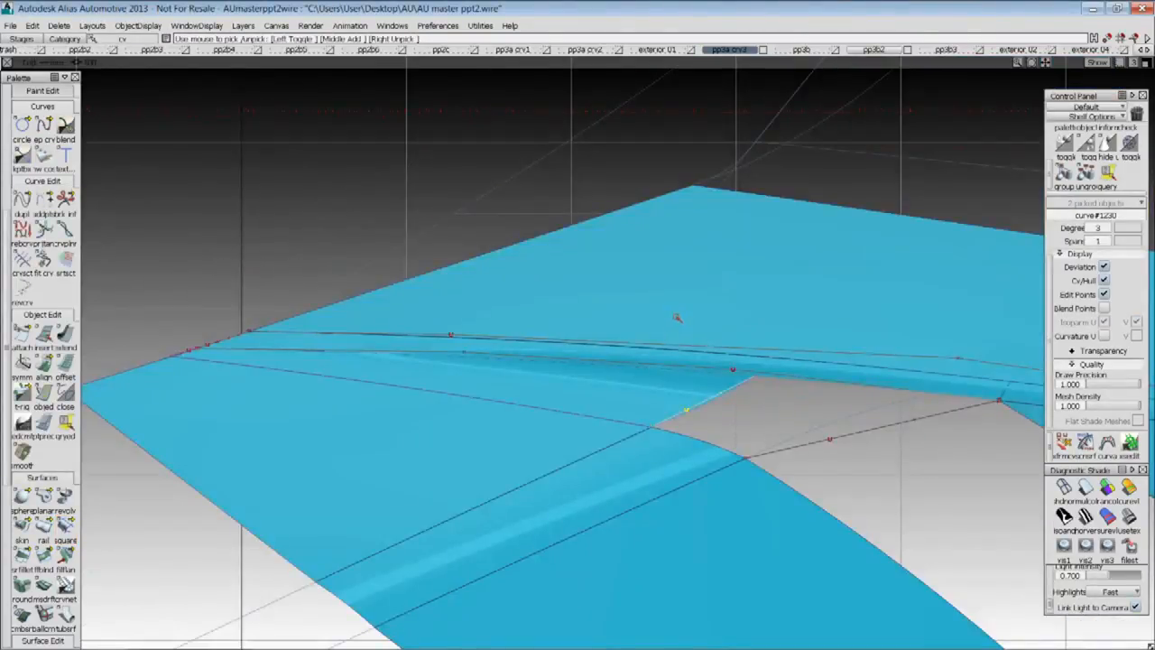
{"action": "key", "text": "F7"}
{"action": "right_click_drag", "start_coordinate": [678, 402], "coordinate": [630, 408], "text": "alt+shift"}
{"action": "middle_click_drag", "start_coordinate": [629, 407], "coordinate": [862, 266], "text": "alt+shift"}
{"action": "right_click_drag", "start_coordinate": [862, 266], "coordinate": [817, 305], "text": "alt+shift"}
{"action": "middle_click_drag", "start_coordinate": [696, 450], "coordinate": [699, 475], "text": "ctrl+shift"}
{"action": "left_click_drag", "start_coordinate": [684, 493], "coordinate": [764, 477]}
{"action": "left_click_drag", "start_coordinate": [572, 353], "coordinate": [618, 334], "text": "ctrl+shift"}
{"action": "left_click", "coordinate": [640, 331]}
{"action": "middle_click_drag", "start_coordinate": [693, 508], "coordinate": [706, 482], "text": "ctrl+shift"}
{"action": "left_click_drag", "start_coordinate": [704, 481], "coordinate": [665, 450]}
{"action": "left_click", "coordinate": [631, 276]}
Apply zebra stripe shading in the perspective view and examine the reflection flow across the new square surface and its neighbours
{"action": "key", "text": "F8"}
{"action": "left_click_drag", "start_coordinate": [651, 315], "coordinate": [879, 464], "text": "alt+shift"}
{"action": "right_click_drag", "start_coordinate": [879, 464], "coordinate": [765, 364], "text": "ctrl+shift"}
{"action": "left_click_drag", "start_coordinate": [765, 364], "coordinate": [836, 466], "text": "alt+shift"}
{"action": "left_click", "coordinate": [1086, 519]}
{"action": "left_click_drag", "start_coordinate": [930, 444], "coordinate": [870, 481], "text": "alt+shift"}
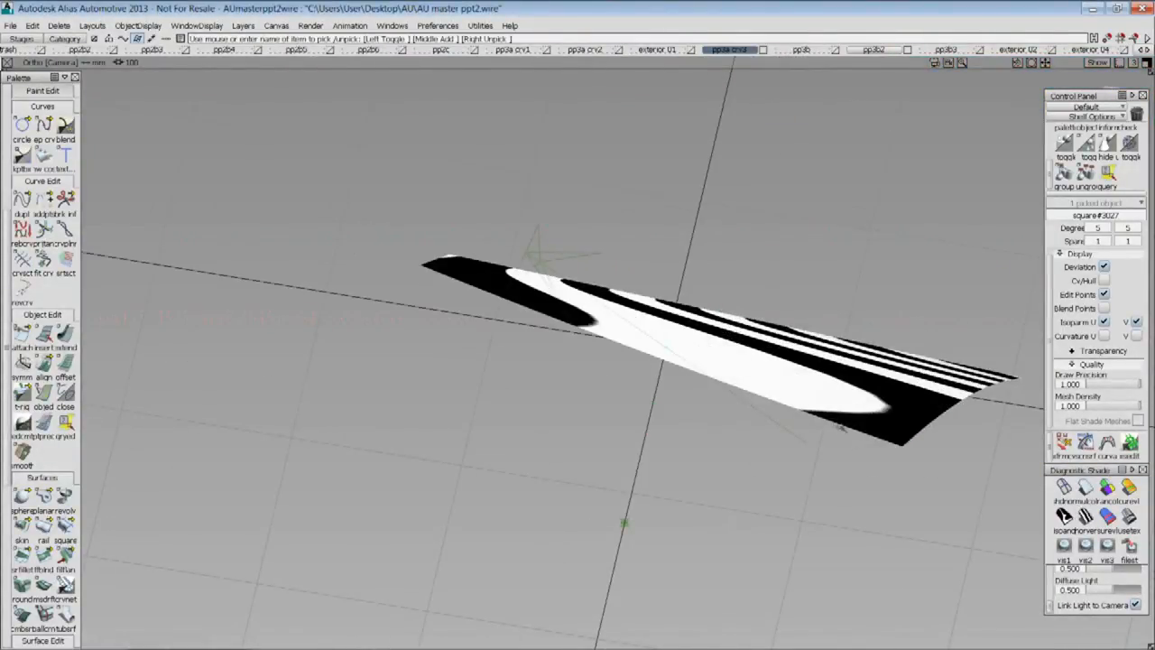
{"action": "left_click", "coordinate": [818, 452]}
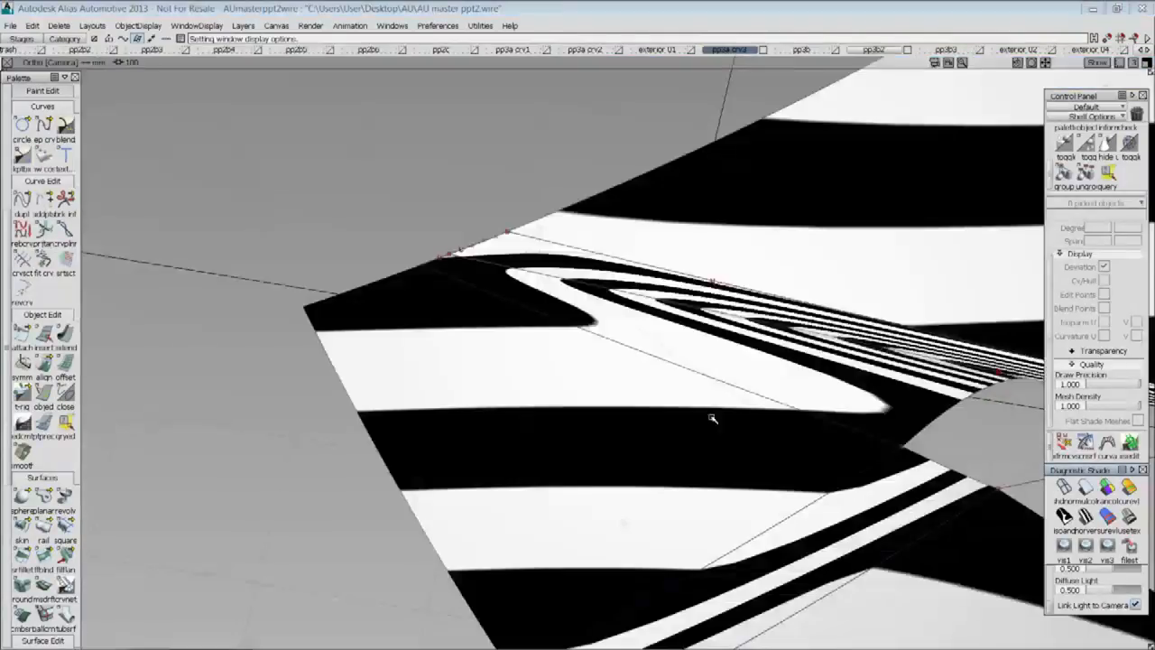
{"action": "mouse_move", "coordinate": [710, 413]}
{"action": "left_mouse_down", "text": "alt+shift"}
{"action": "mouse_move", "coordinate": [725, 405]}
{"action": "mouse_move", "coordinate": [677, 407]}
{"action": "mouse_move", "coordinate": [779, 389]}
{"action": "left_mouse_up", "text": "alt+shift"}
{"action": "key", "text": "alt+m"}
{"action": "key", "text": "alt+m"}
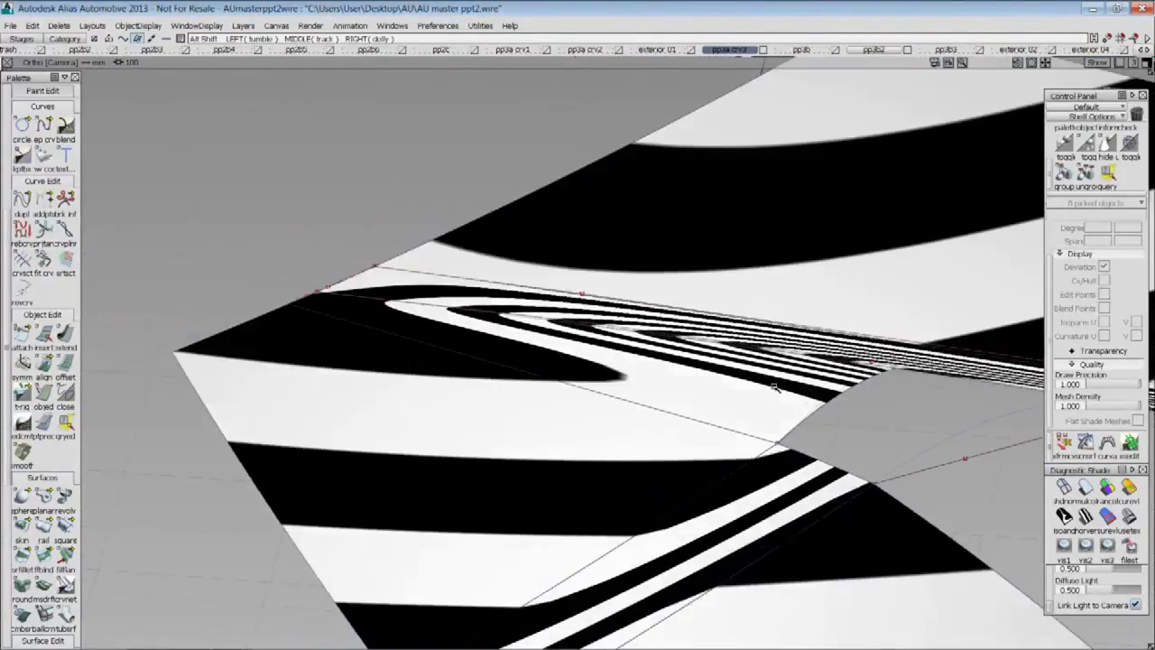
{"action": "middle_click_drag", "start_coordinate": [779, 389], "coordinate": [493, 345], "text": "alt+shift"}
{"action": "key", "text": "alt+m"}
{"action": "key", "text": "alt+m"}
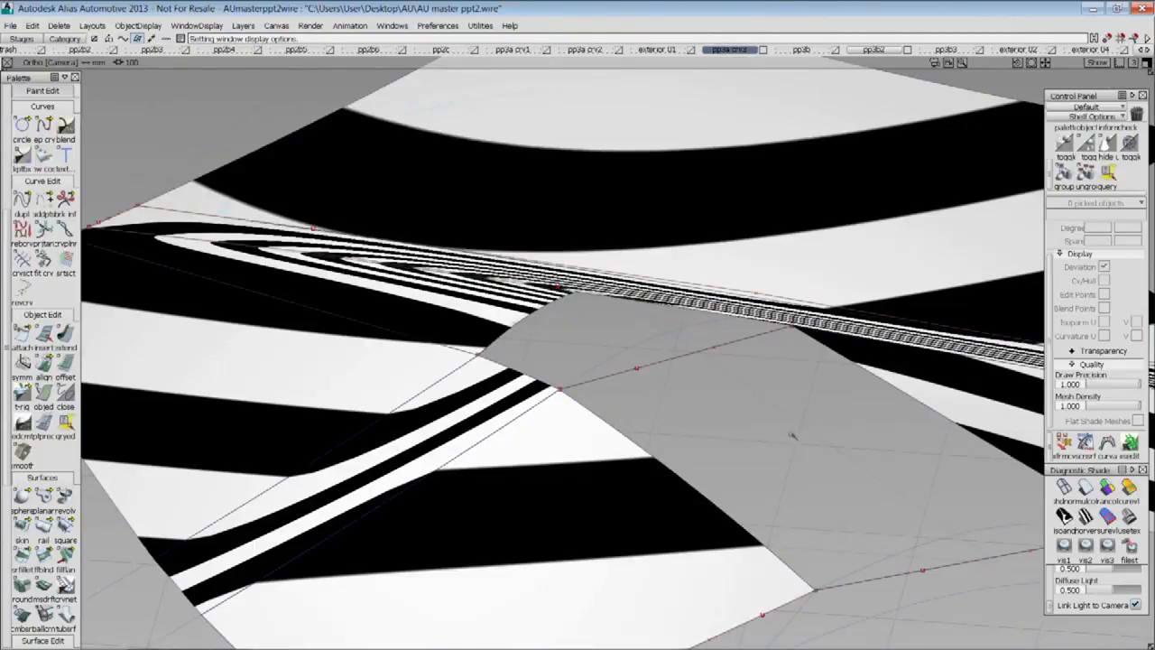
Build a square surface across the wide gap from the lower surface's edge, the bottom curve, the side surface's edge and the second cross curve
{"action": "left_click_drag", "start_coordinate": [793, 436], "coordinate": [637, 412], "text": "alt+shift"}
{"action": "left_click", "coordinate": [65, 525]}
{"action": "left_click", "coordinate": [577, 459]}
{"action": "left_click", "coordinate": [746, 485]}
{"action": "left_click", "coordinate": [836, 384]}
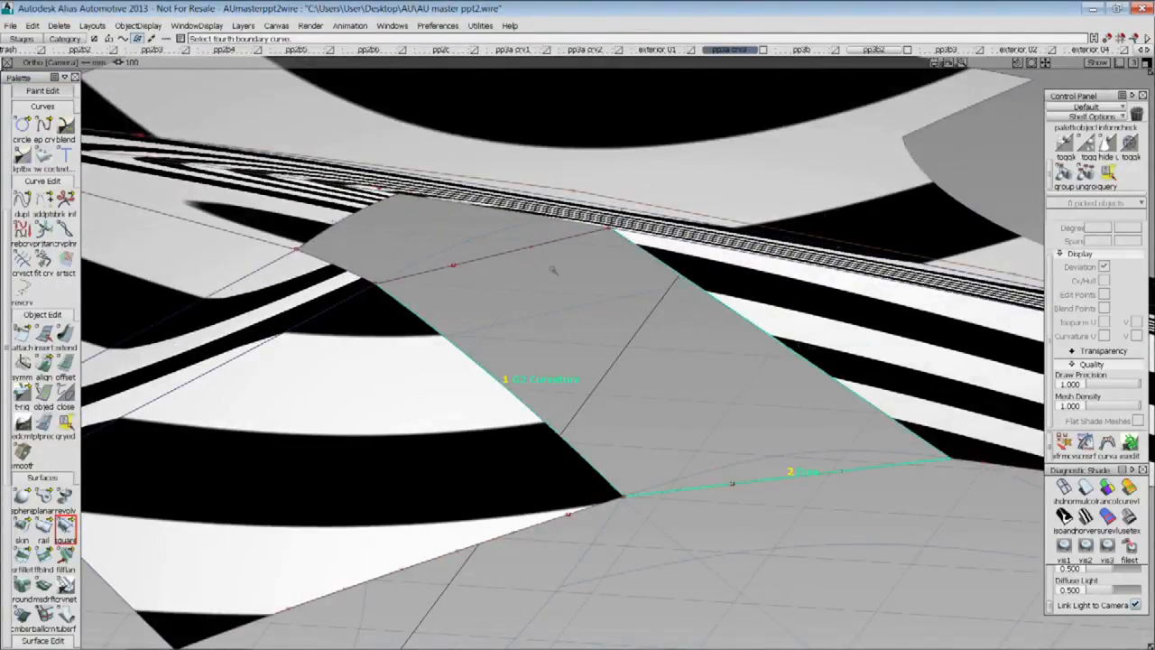
{"action": "left_click", "coordinate": [542, 270]}
Align both ends of the bottom curve to the adjoining bottom edges of the neighbouring surfaces
{"action": "left_click", "coordinate": [682, 495]}
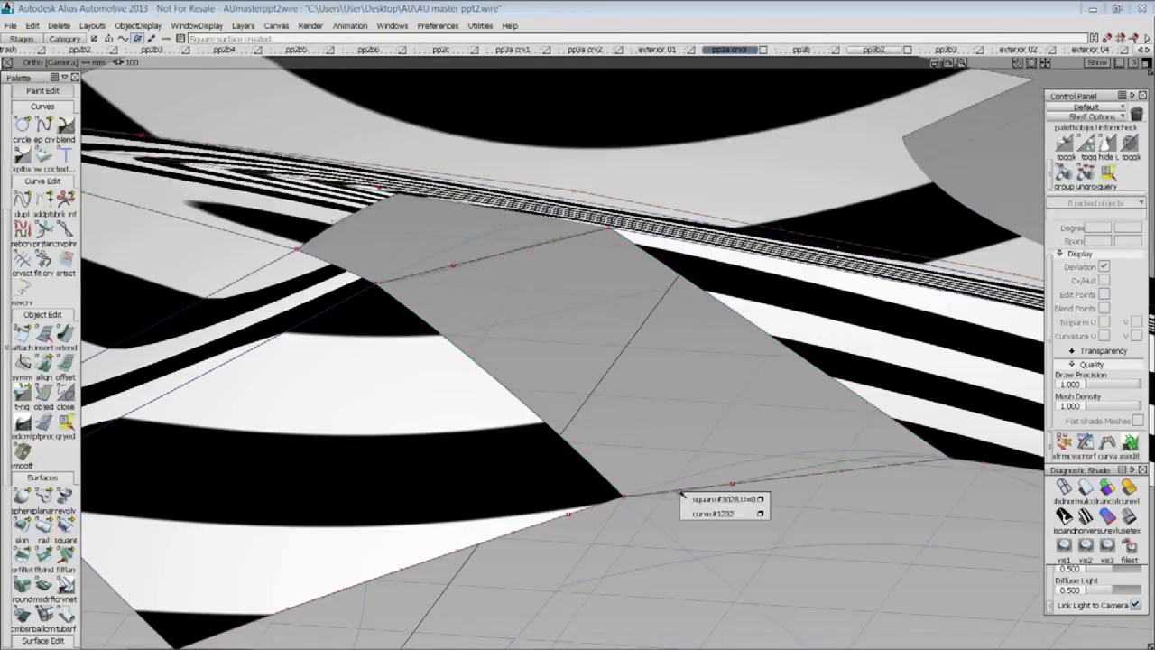
{"action": "left_click", "coordinate": [761, 513]}
{"action": "left_click", "coordinate": [602, 508]}
{"action": "left_click", "coordinate": [632, 529]}
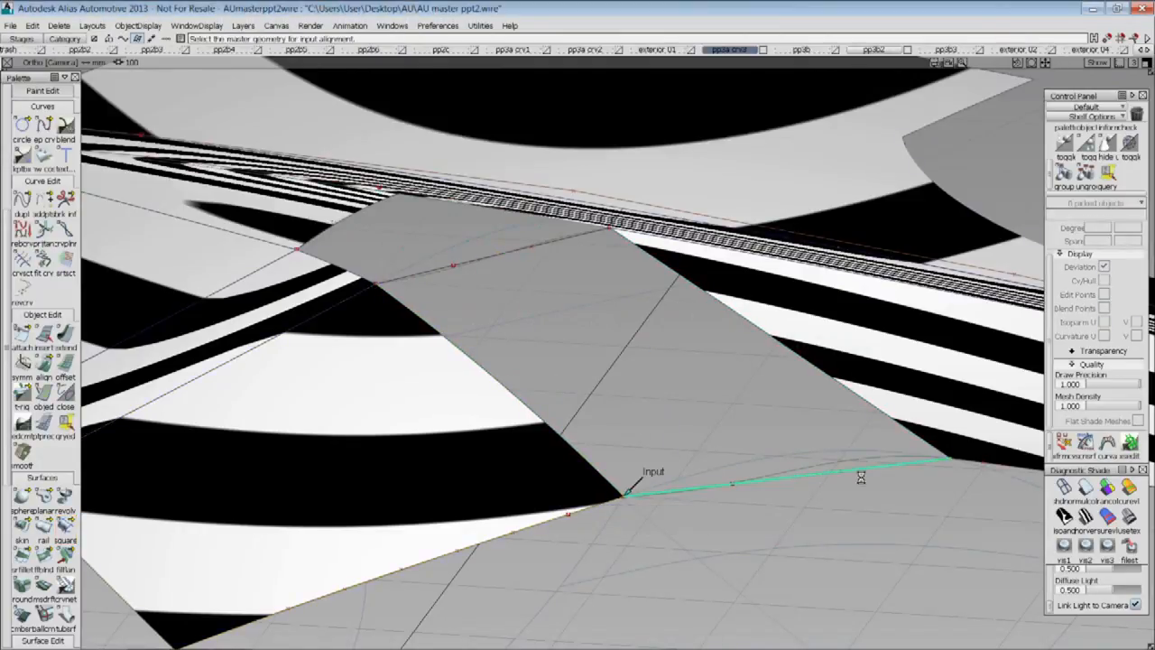
{"action": "left_click", "coordinate": [933, 460]}
{"action": "left_click", "coordinate": [966, 464]}
{"action": "left_click", "coordinate": [986, 475]}
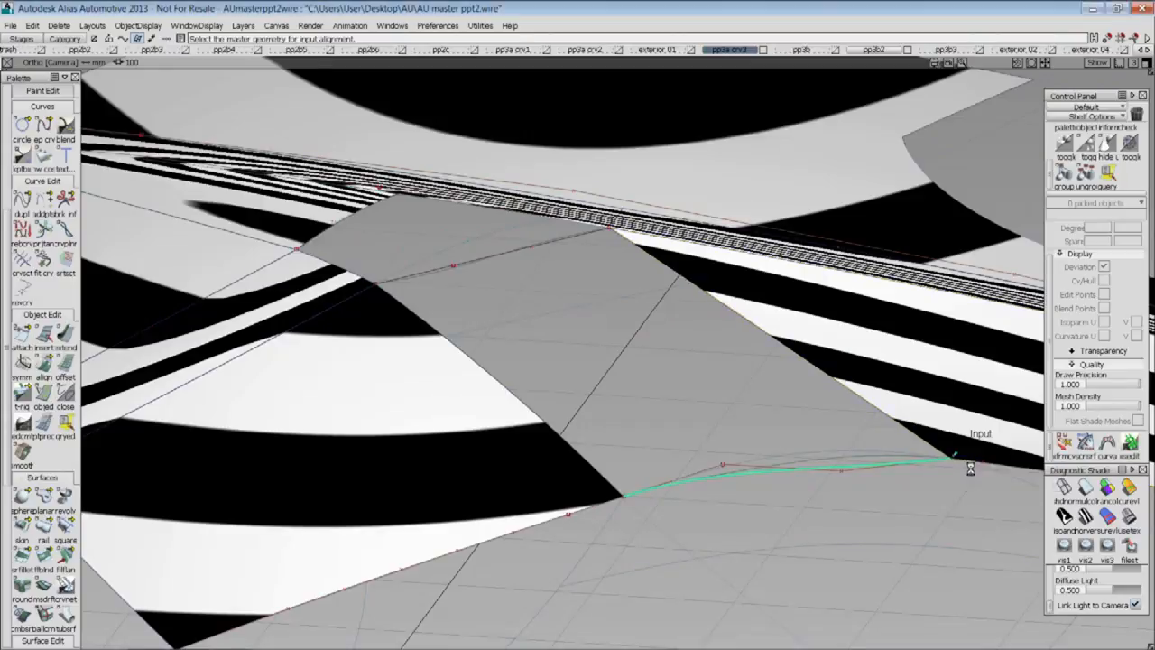
Pick the control vertices of the second cross curve beside the remaining opening and return the model to plain blue shading
{"action": "left_click_drag", "start_coordinate": [698, 362], "coordinate": [636, 403], "text": "alt+shift"}
{"action": "left_click_drag", "start_coordinate": [625, 408], "coordinate": [603, 338], "text": "ctrl+shift"}
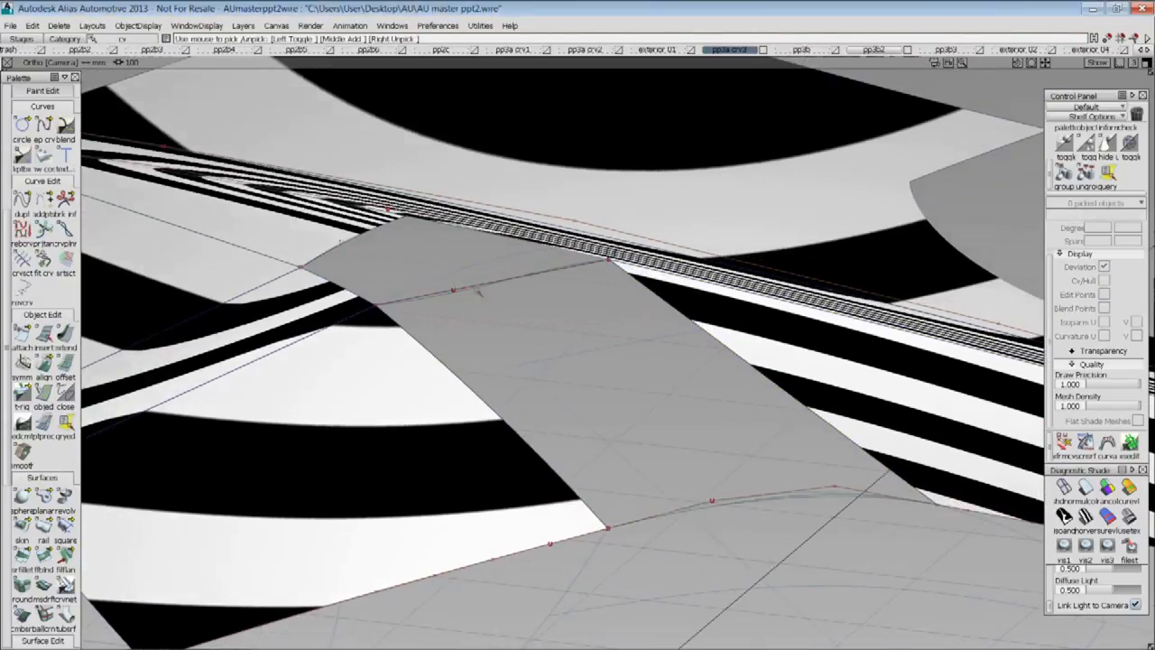
{"action": "left_click_drag", "start_coordinate": [427, 271], "coordinate": [468, 305]}
{"action": "key", "text": "ctrl+5"}
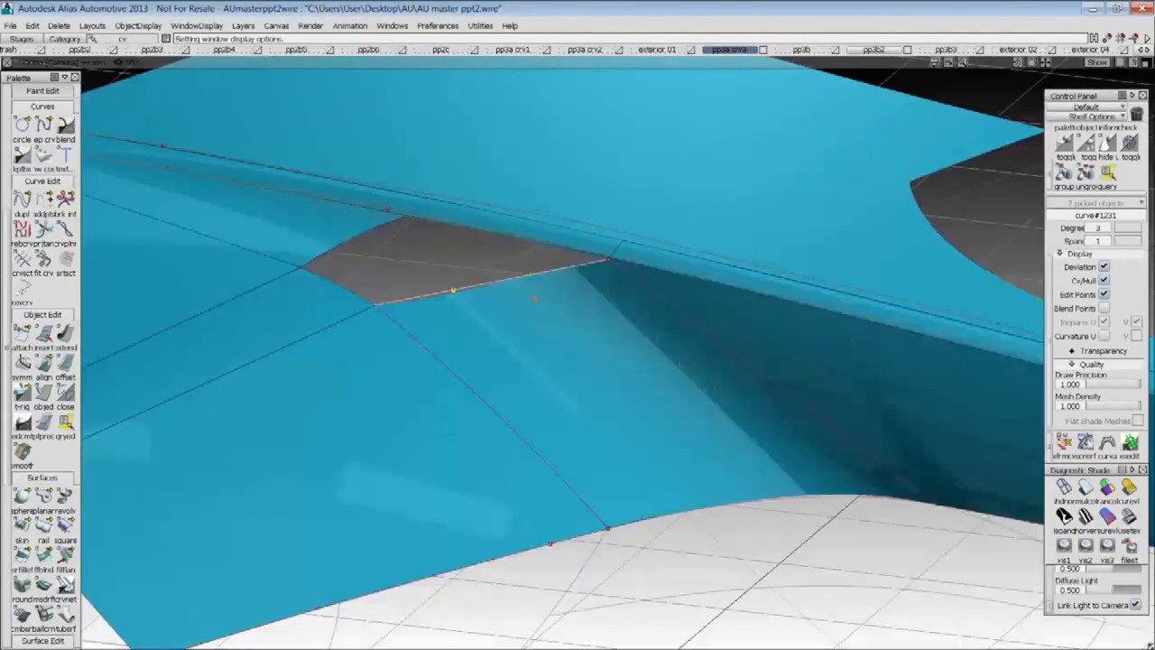
Move the second cross curve's picked control vertices upward in the left view to bow the curve toward the long radius
{"action": "left_click_drag", "start_coordinate": [558, 337], "coordinate": [676, 271], "text": "alt+shift"}
{"action": "mouse_move", "coordinate": [677, 273]}
{"action": "right_mouse_down", "text": "alt+shift"}
{"action": "mouse_move", "coordinate": [669, 283]}
{"action": "mouse_move", "coordinate": [686, 243]}
{"action": "mouse_move", "coordinate": [668, 315]}
{"action": "right_mouse_up", "text": "alt+shift"}
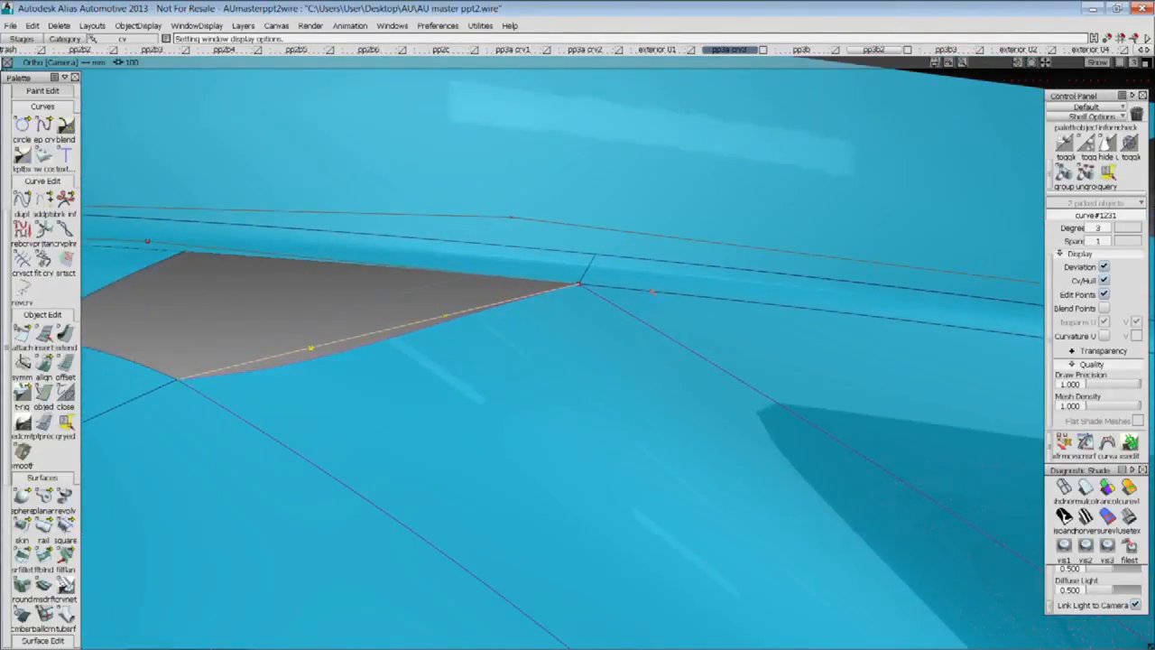
{"action": "left_click_drag", "start_coordinate": [624, 351], "coordinate": [404, 276], "text": "alt+shift"}
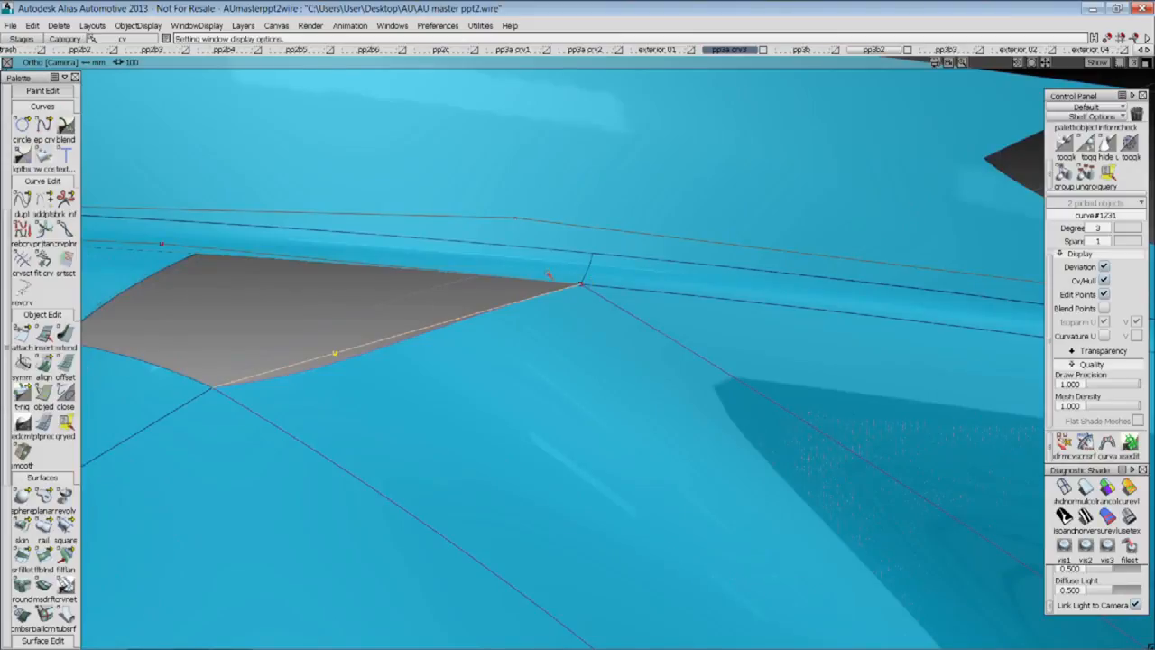
{"action": "left_click_drag", "start_coordinate": [556, 278], "coordinate": [661, 315], "text": "alt+shift"}
{"action": "mouse_move", "coordinate": [495, 366]}
{"action": "left_mouse_down", "text": "alt+shift"}
{"action": "mouse_move", "coordinate": [485, 385]}
{"action": "mouse_move", "coordinate": [438, 407]}
{"action": "left_mouse_up", "text": "alt+shift"}
{"action": "middle_click_drag", "start_coordinate": [438, 406], "coordinate": [639, 293], "text": "alt+shift"}
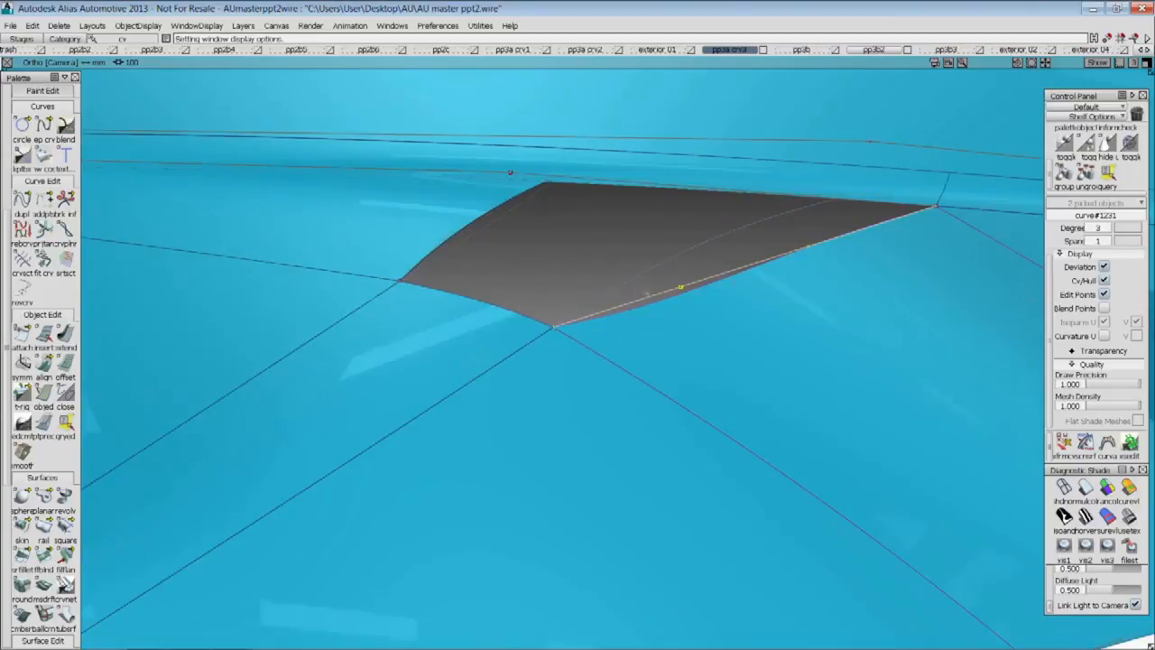
{"action": "left_click_drag", "start_coordinate": [639, 293], "coordinate": [803, 309], "text": "alt+shift"}
{"action": "key", "text": "F5"}
{"action": "key", "text": "F6"}
{"action": "key", "text": "F7"}
{"action": "key", "text": "F5"}
{"action": "key", "text": "F6"}
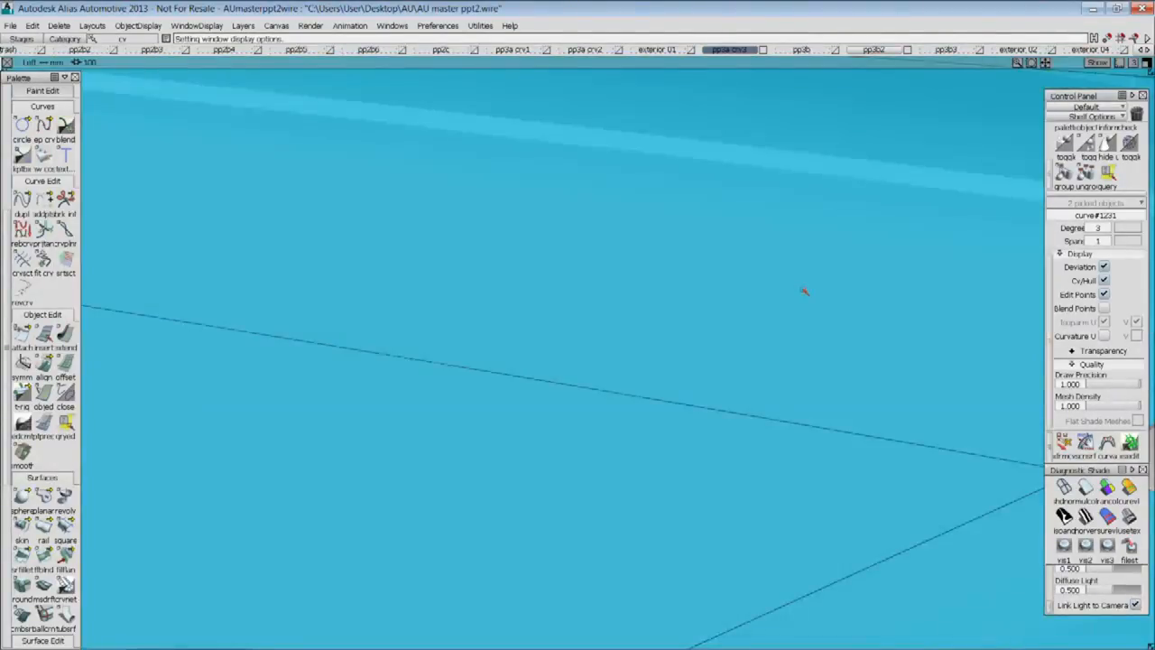
{"action": "right_click_drag", "start_coordinate": [845, 242], "coordinate": [851, 361], "text": "alt+shift"}
{"action": "middle_click_drag", "start_coordinate": [850, 361], "coordinate": [313, 311], "text": "alt+shift"}
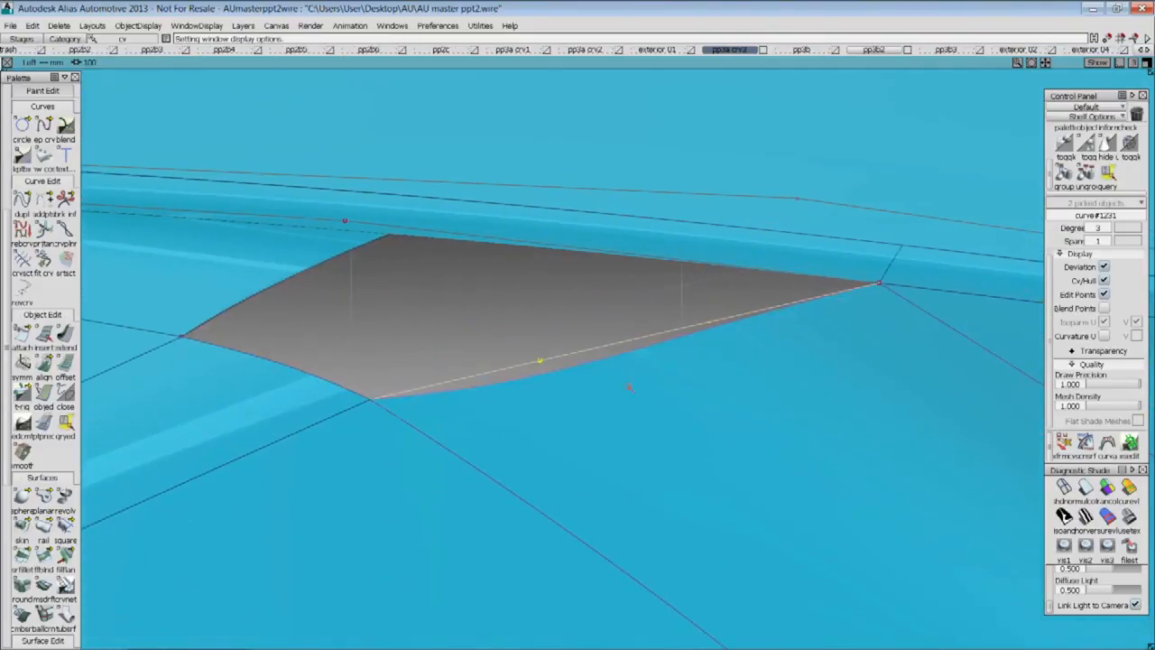
{"action": "left_click_drag", "start_coordinate": [599, 303], "coordinate": [556, 291]}
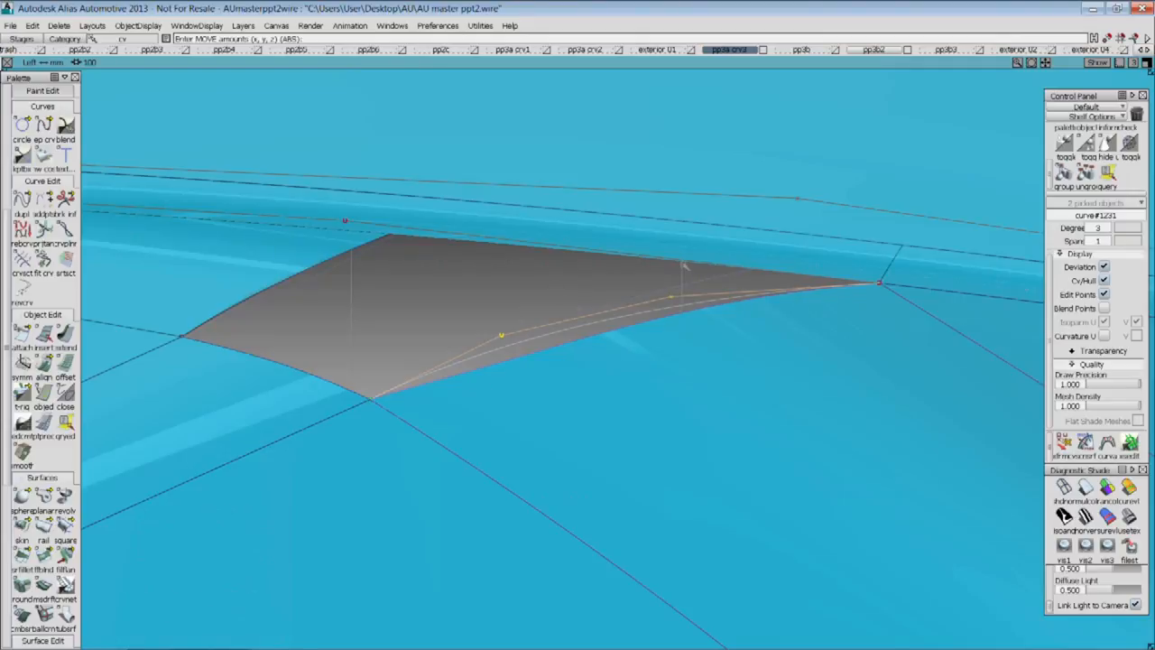
Align the second cross curve's lower end to the adjoining edge of the square surface beside the remaining opening
{"action": "left_click_drag", "start_coordinate": [627, 464], "coordinate": [631, 401], "text": "ctrl+shift"}
{"action": "middle_click_drag", "start_coordinate": [436, 296], "coordinate": [437, 366], "text": "ctrl+shift"}
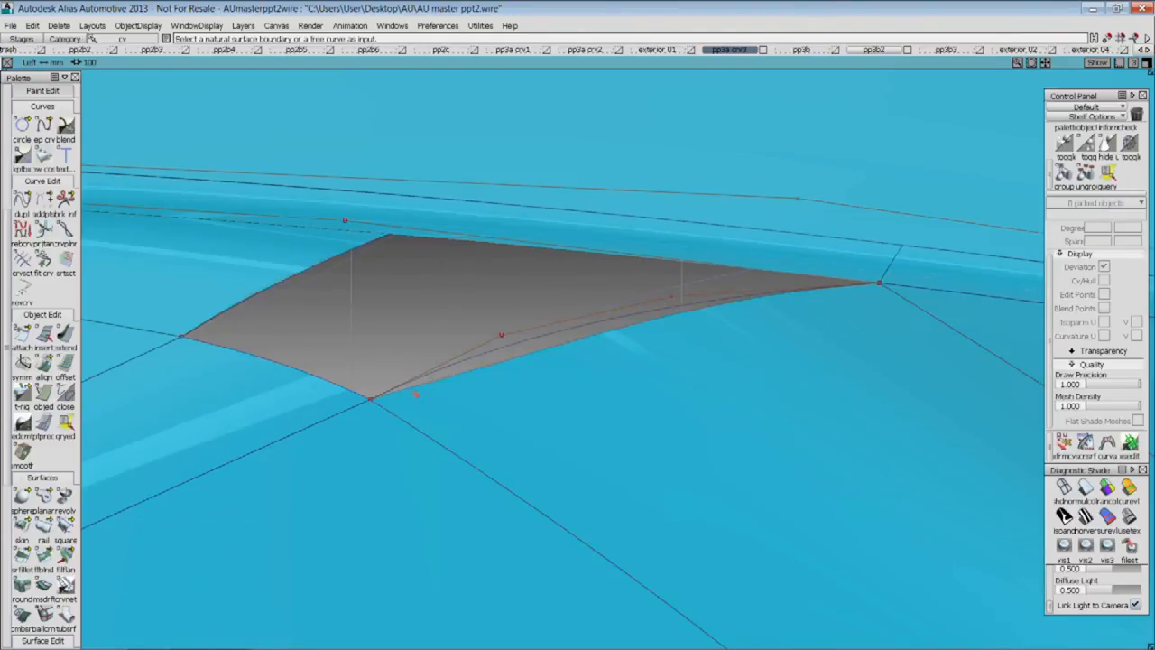
{"action": "left_click", "coordinate": [404, 383]}
{"action": "left_click", "coordinate": [358, 406]}
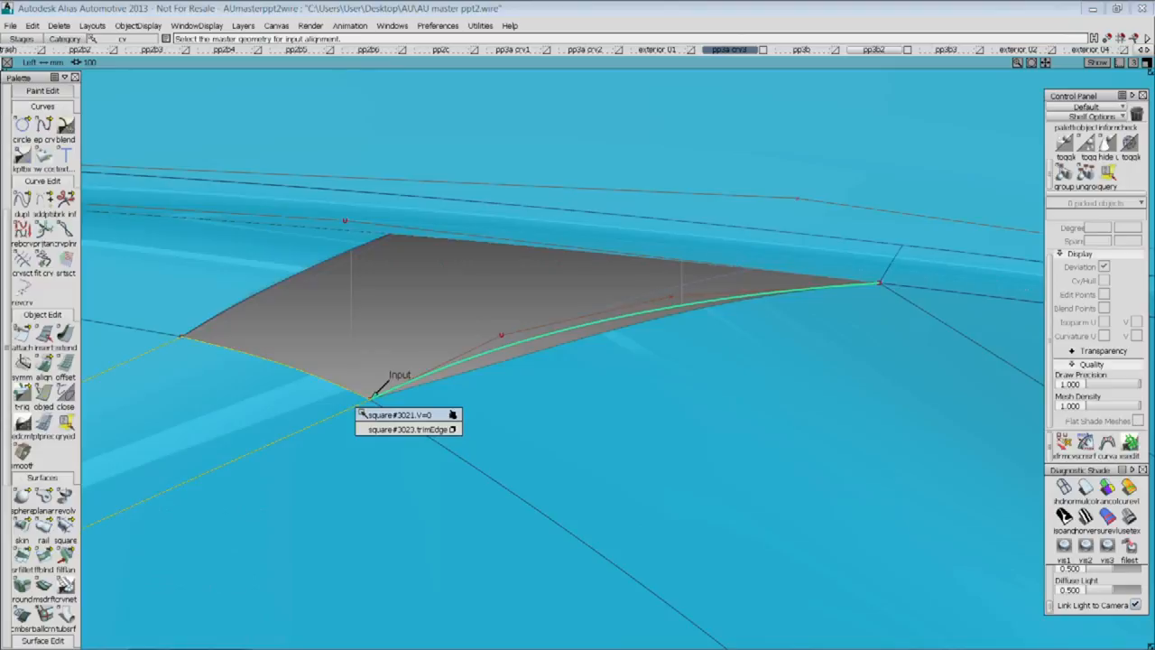
{"action": "left_click", "coordinate": [367, 416]}
{"action": "left_click_drag", "start_coordinate": [404, 460], "coordinate": [880, 357], "text": "alt+shift"}
{"action": "left_click_drag", "start_coordinate": [657, 386], "coordinate": [700, 322], "text": "alt+shift"}
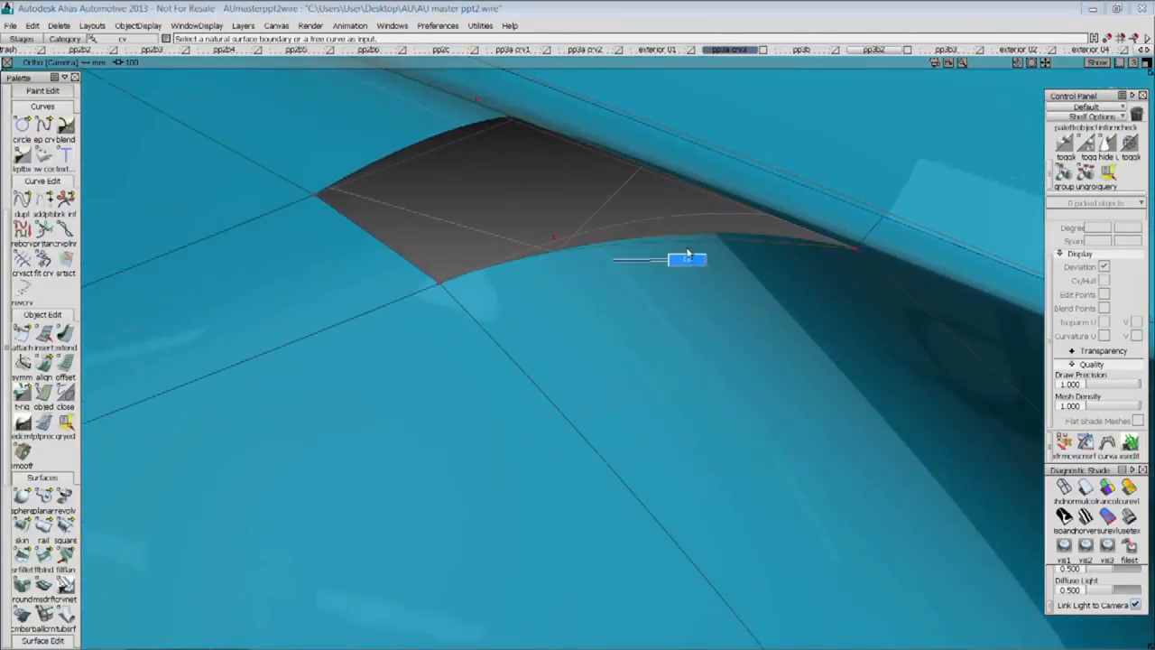
Shift the second cross curve's upper inner control vertex in the top view to fine-tune the curve's shape
{"action": "left_click", "coordinate": [721, 257]}
{"action": "key", "text": "F5"}
{"action": "middle_click_drag", "start_coordinate": [683, 378], "coordinate": [718, 365], "text": "alt+shift"}
{"action": "right_click_drag", "start_coordinate": [718, 365], "coordinate": [715, 377]}
{"action": "right_click_drag", "start_coordinate": [715, 377], "coordinate": [727, 349], "text": "alt+shift"}
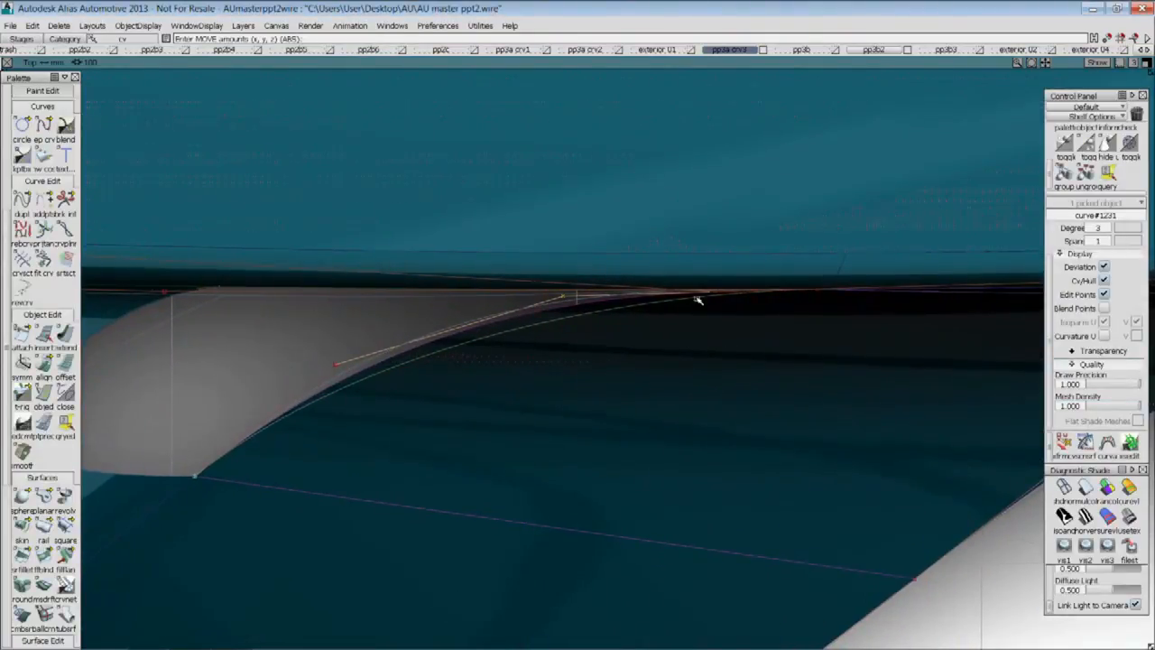
{"action": "right_click_drag", "start_coordinate": [609, 377], "coordinate": [609, 369]}
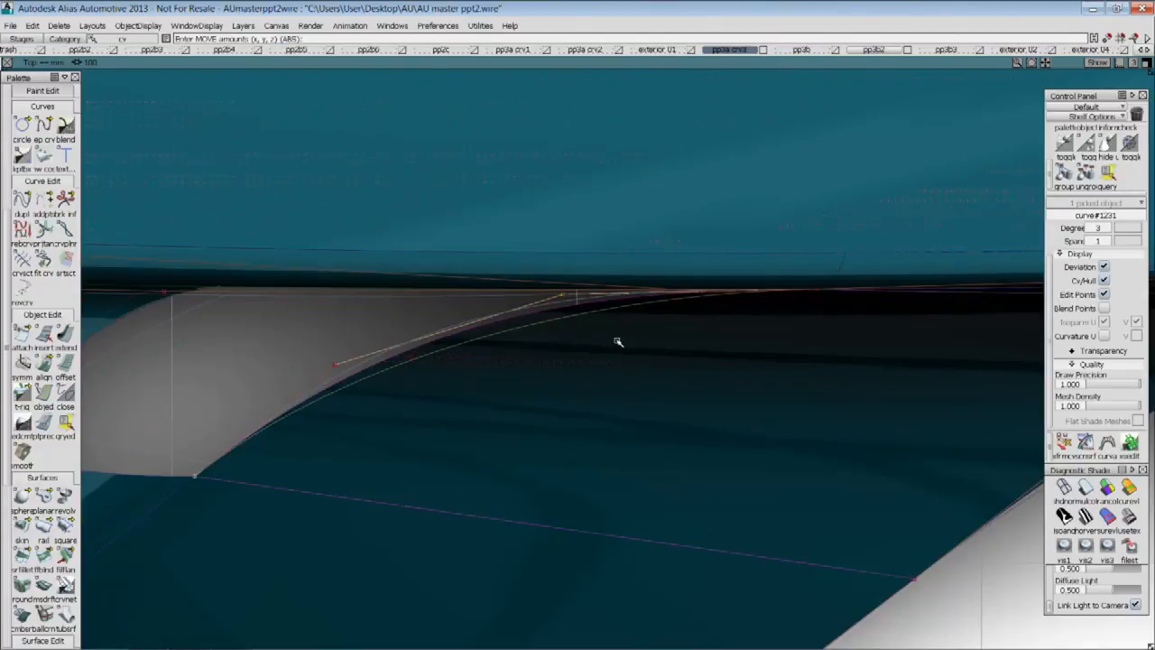
Check the wide-gap square surface beside the second cross curve with zebra shading, then return to blue shading
{"action": "key", "text": "F8"}
{"action": "left_click_drag", "start_coordinate": [668, 398], "coordinate": [672, 343], "text": "ctrl+shift"}
{"action": "left_click_drag", "start_coordinate": [720, 245], "coordinate": [673, 292], "text": "ctrl+shift"}
{"action": "left_click", "coordinate": [923, 296]}
{"action": "mouse_move", "coordinate": [577, 397]}
{"action": "left_mouse_down", "text": "alt+shift"}
{"action": "mouse_move", "coordinate": [469, 326]}
{"action": "mouse_move", "coordinate": [686, 293]}
{"action": "mouse_move", "coordinate": [798, 413]}
{"action": "mouse_move", "coordinate": [808, 523]}
{"action": "mouse_move", "coordinate": [803, 438]}
{"action": "left_mouse_up", "text": "alt+shift"}
{"action": "left_click", "coordinate": [1067, 516]}
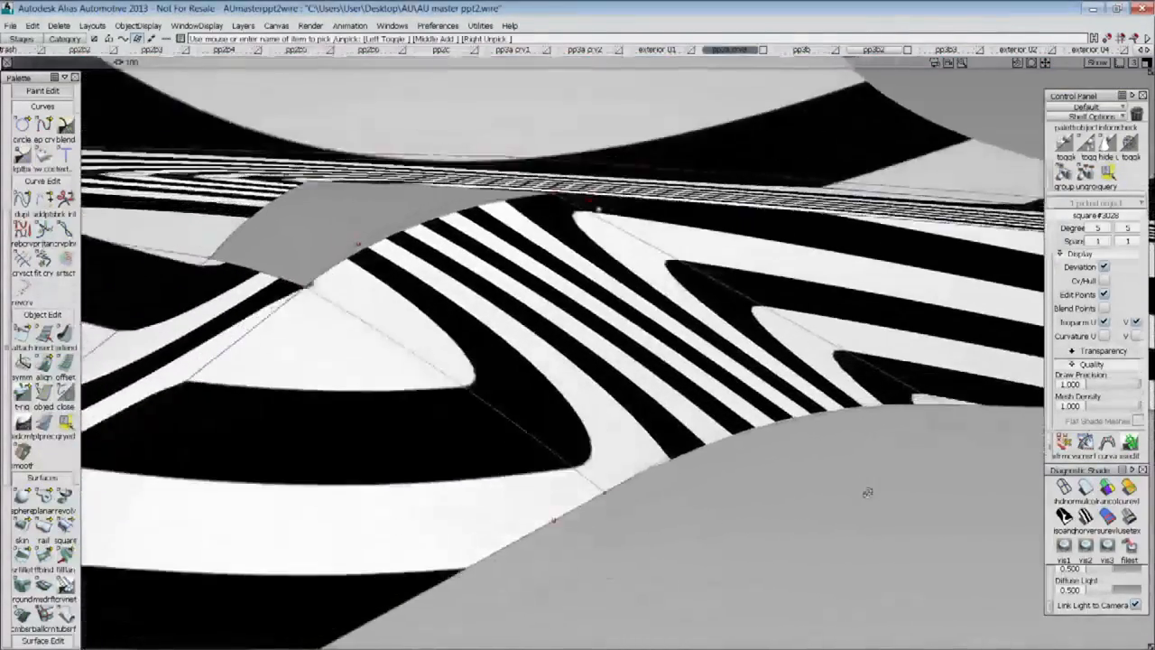
{"action": "mouse_move", "coordinate": [867, 493]}
{"action": "left_mouse_down", "text": "alt+shift"}
{"action": "mouse_move", "coordinate": [822, 513]}
{"action": "mouse_move", "coordinate": [804, 452]}
{"action": "left_mouse_up", "text": "alt+shift"}
{"action": "key", "text": "ctrl+5"}
Adjust the height of the second cross curve's control vertex slightly in the perspective view
{"action": "left_click", "coordinate": [808, 372]}
{"action": "left_click", "coordinate": [722, 373]}
{"action": "left_click_drag", "start_coordinate": [722, 374], "coordinate": [621, 334], "text": "alt+shift"}
{"action": "middle_click_drag", "start_coordinate": [674, 404], "coordinate": [673, 385], "text": "ctrl+shift"}
{"action": "right_click_drag", "start_coordinate": [674, 381], "coordinate": [677, 385]}
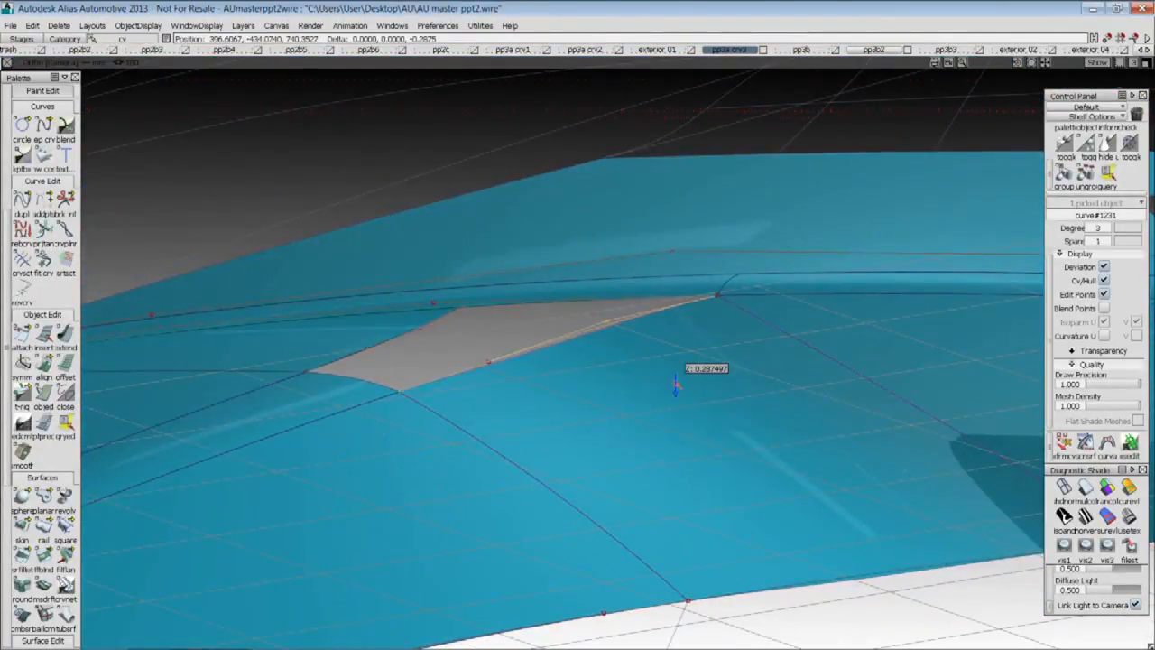
{"action": "left_click_drag", "start_coordinate": [675, 388], "coordinate": [841, 389], "text": "alt+shift"}
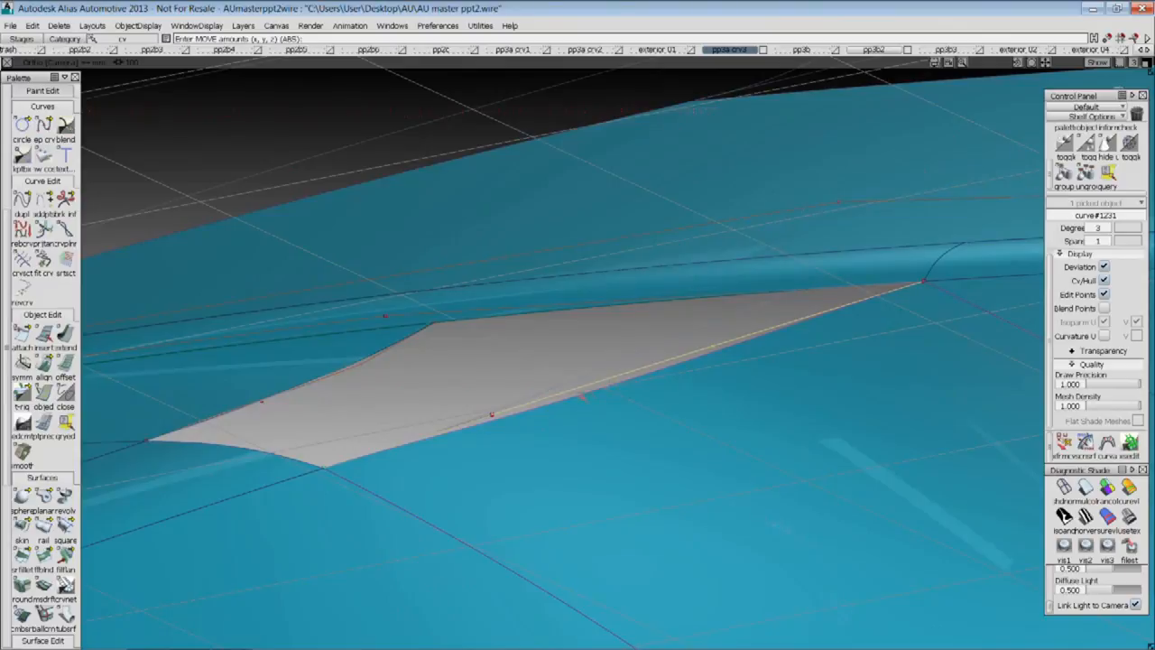
{"action": "left_click_drag", "start_coordinate": [679, 417], "coordinate": [732, 454], "text": "alt+shift"}
{"action": "left_click_drag", "start_coordinate": [464, 296], "coordinate": [659, 413], "text": "alt+shift"}
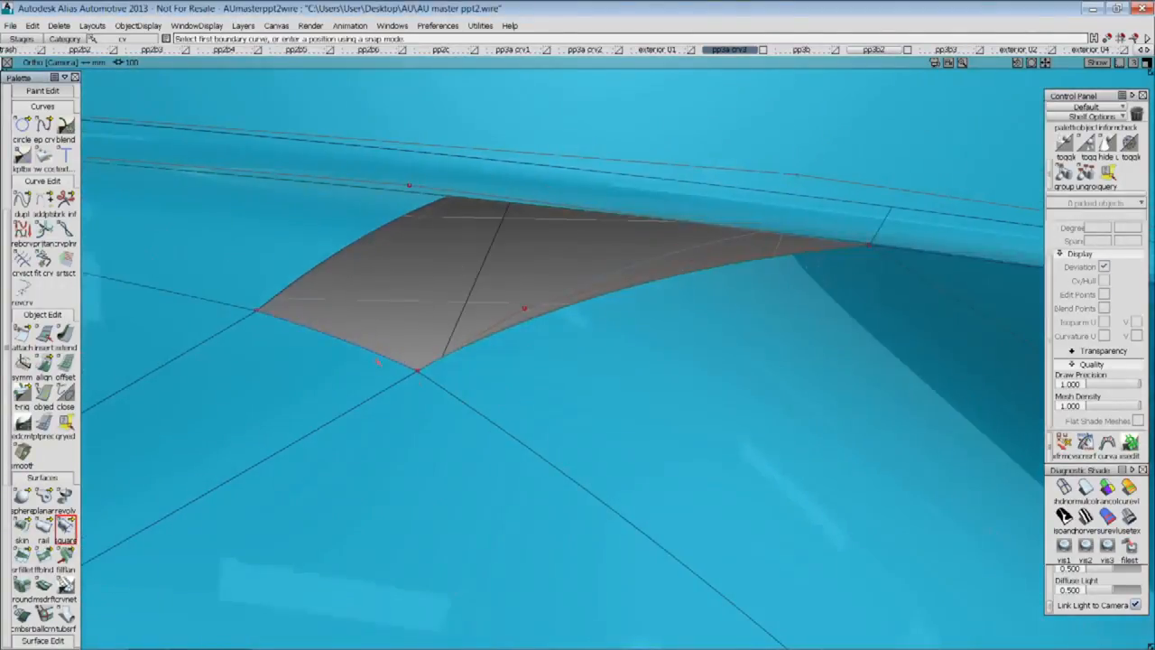
Build a square surface over the remaining opening from the lower surface's edge, the wide square's edge, the long radius edge and the opposite side edge
{"action": "left_click", "coordinate": [338, 341]}
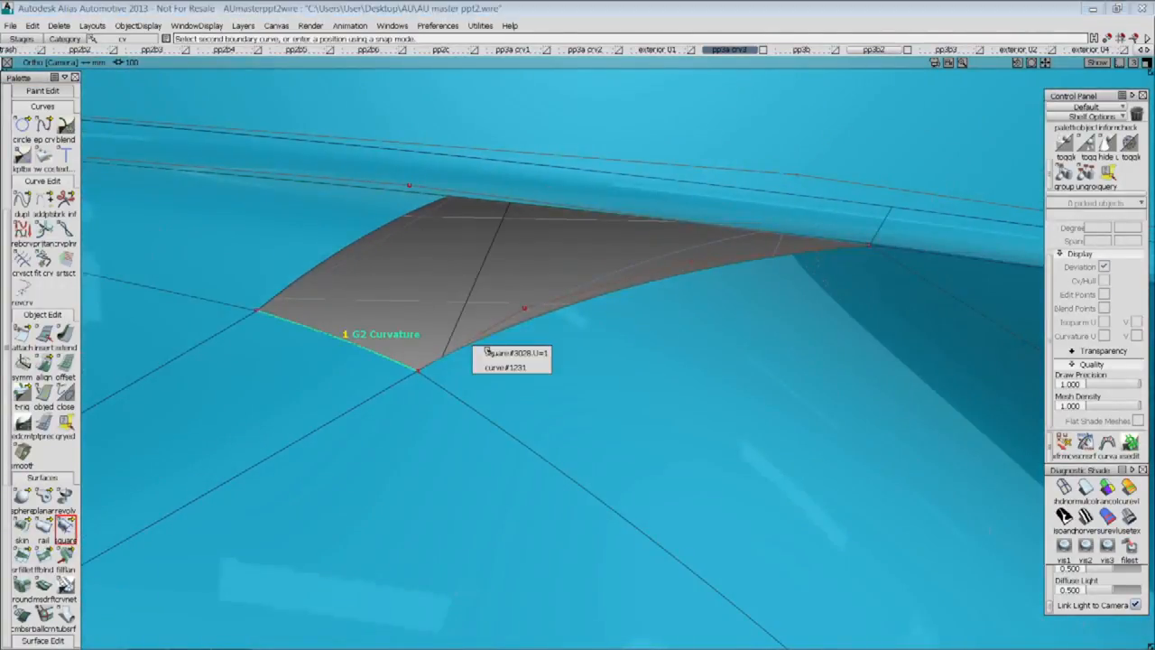
{"action": "left_click", "coordinate": [479, 353]}
{"action": "left_click", "coordinate": [645, 219]}
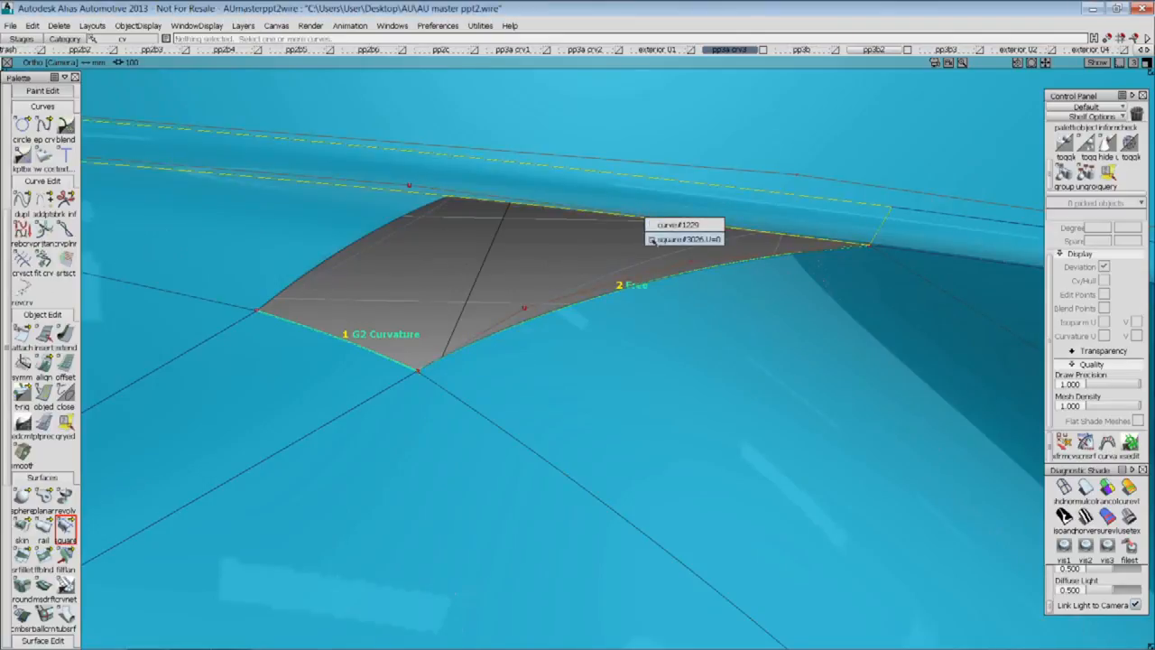
{"action": "left_click", "coordinate": [342, 253]}
{"action": "left_click", "coordinate": [369, 271]}
{"action": "left_click_drag", "start_coordinate": [717, 299], "coordinate": [751, 261], "text": "alt+shift"}
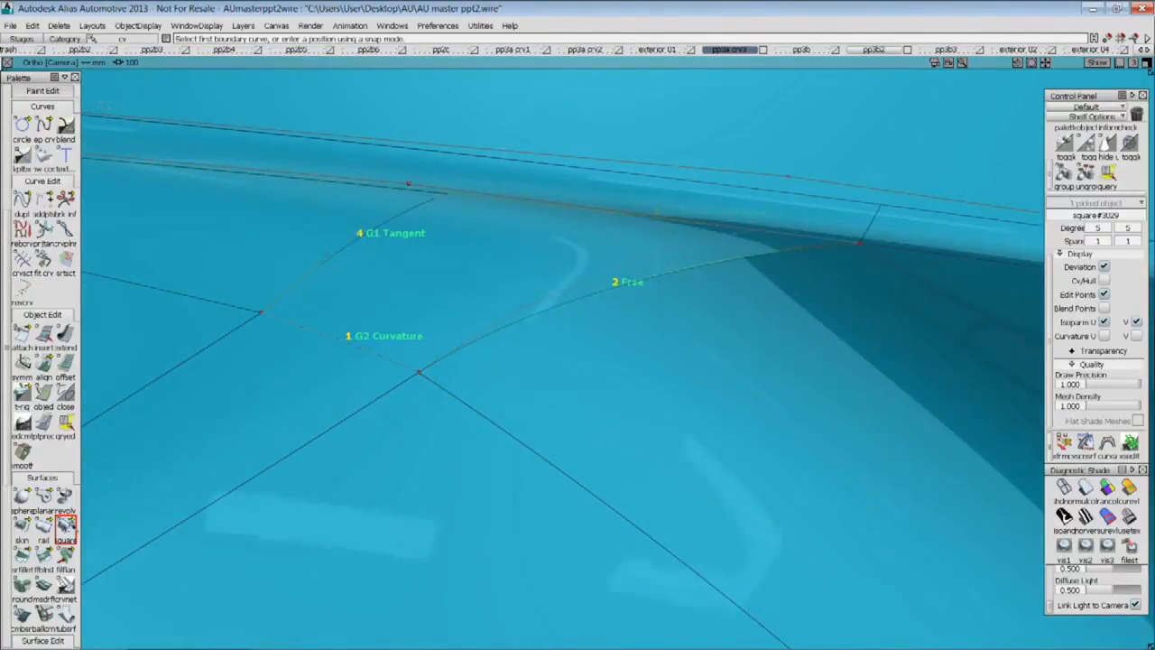
Set the new square surface's boundaries 2 and 3 to G1 Tangent and boundary 4 to G2 Curvature
{"action": "double_click", "coordinate": [66, 527]}
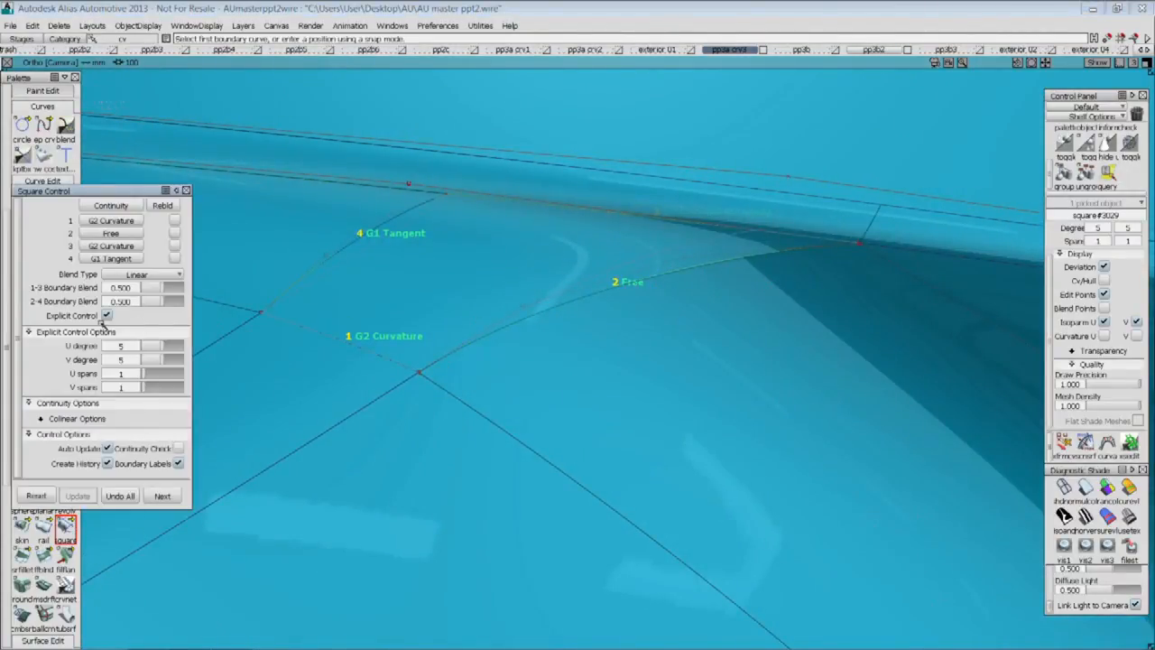
{"action": "left_click", "coordinate": [121, 241]}
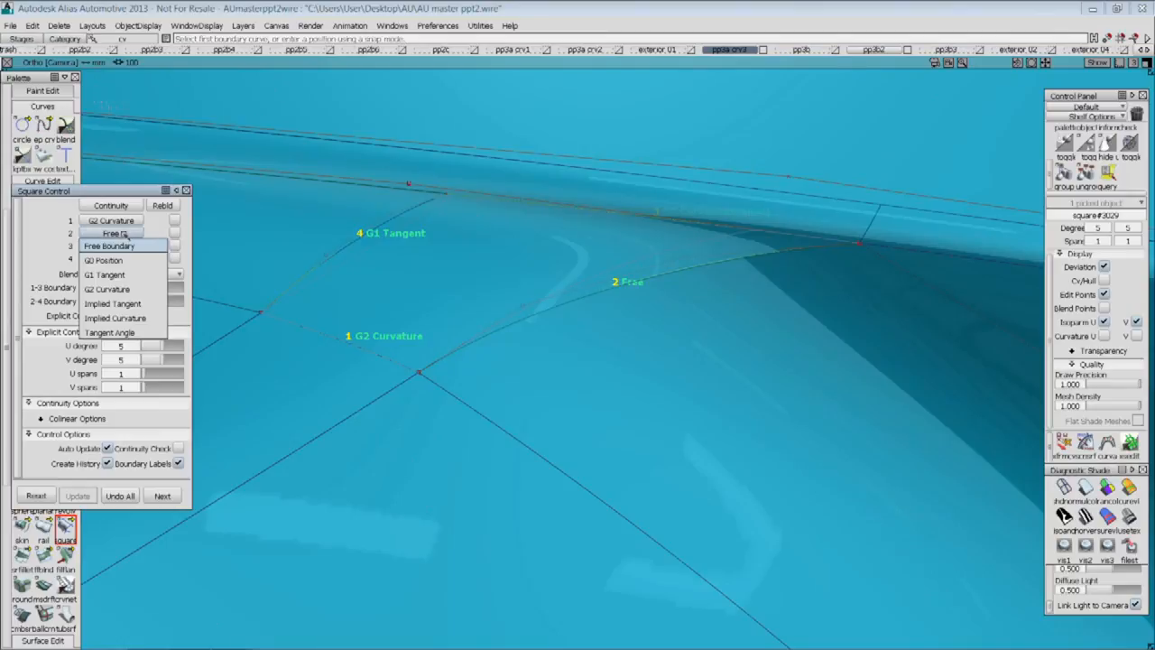
{"action": "left_click", "coordinate": [120, 275]}
{"action": "left_click_drag", "start_coordinate": [534, 380], "coordinate": [532, 347], "text": "alt+shift"}
{"action": "left_click_drag", "start_coordinate": [735, 275], "coordinate": [622, 300], "text": "alt+shift"}
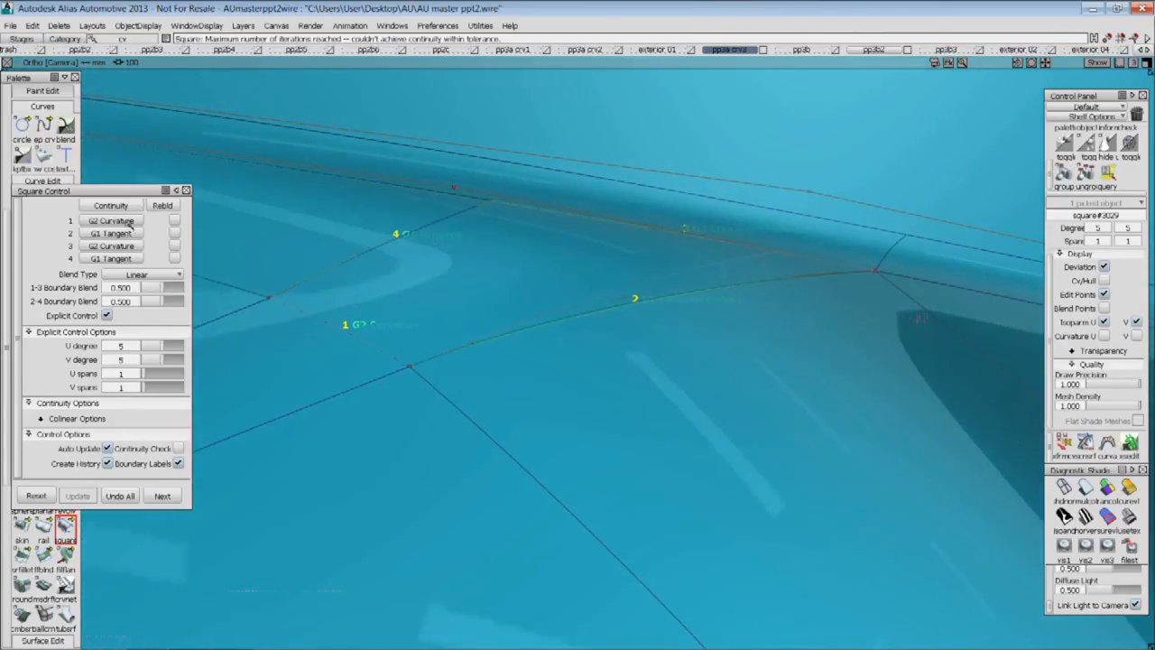
{"action": "left_click", "coordinate": [126, 246]}
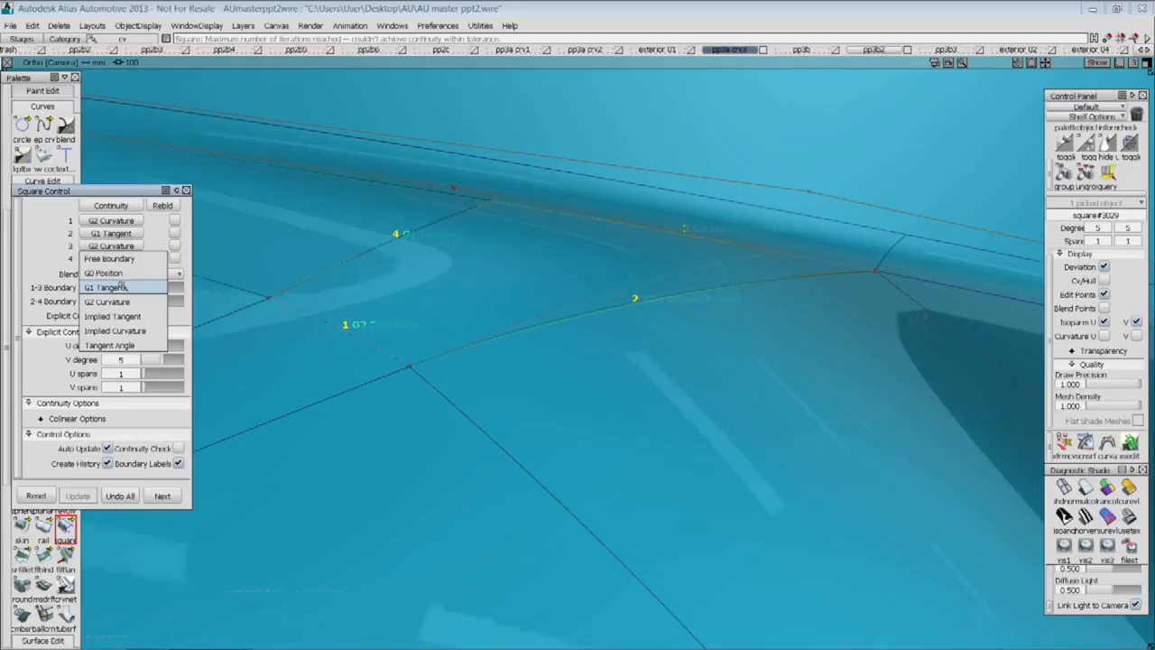
{"action": "left_click", "coordinate": [113, 279]}
{"action": "left_click_drag", "start_coordinate": [867, 316], "coordinate": [776, 408], "text": "alt+shift"}
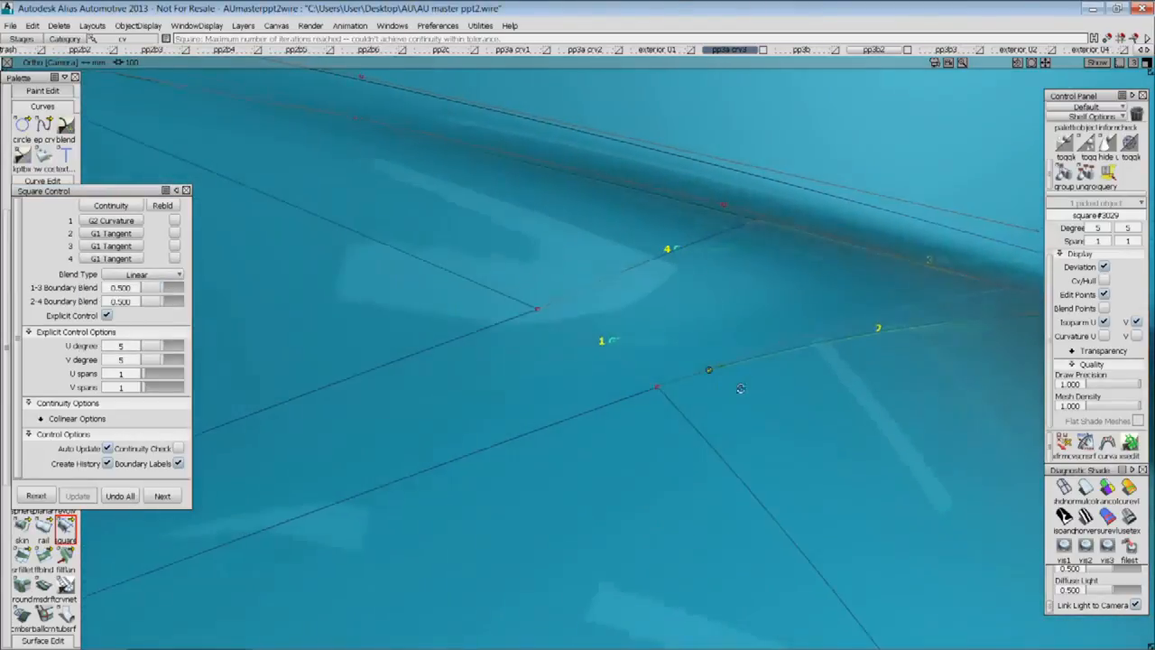
{"action": "left_click", "coordinate": [132, 259]}
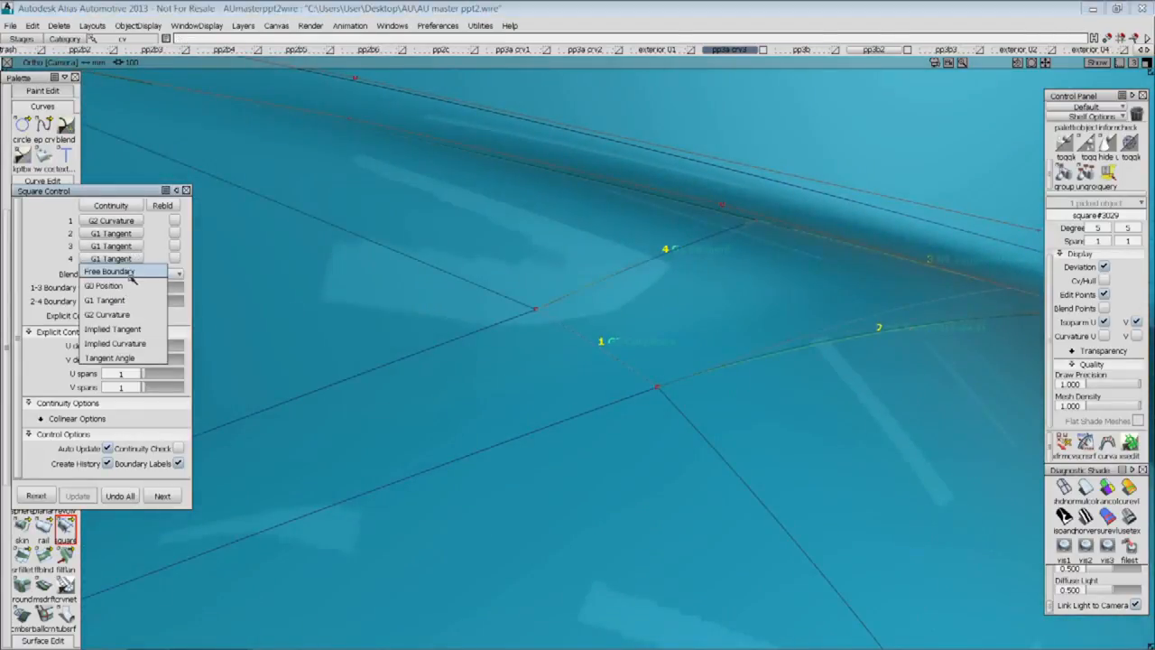
{"action": "left_click", "coordinate": [113, 312]}
{"action": "left_click_drag", "start_coordinate": [776, 397], "coordinate": [668, 379], "text": "alt+shift"}
Inspect the filled radius intersection with the curves and edges hidden and shown, in shaded and wireframe display
{"action": "left_click", "coordinate": [855, 362]}
{"action": "key", "text": "alt+m"}
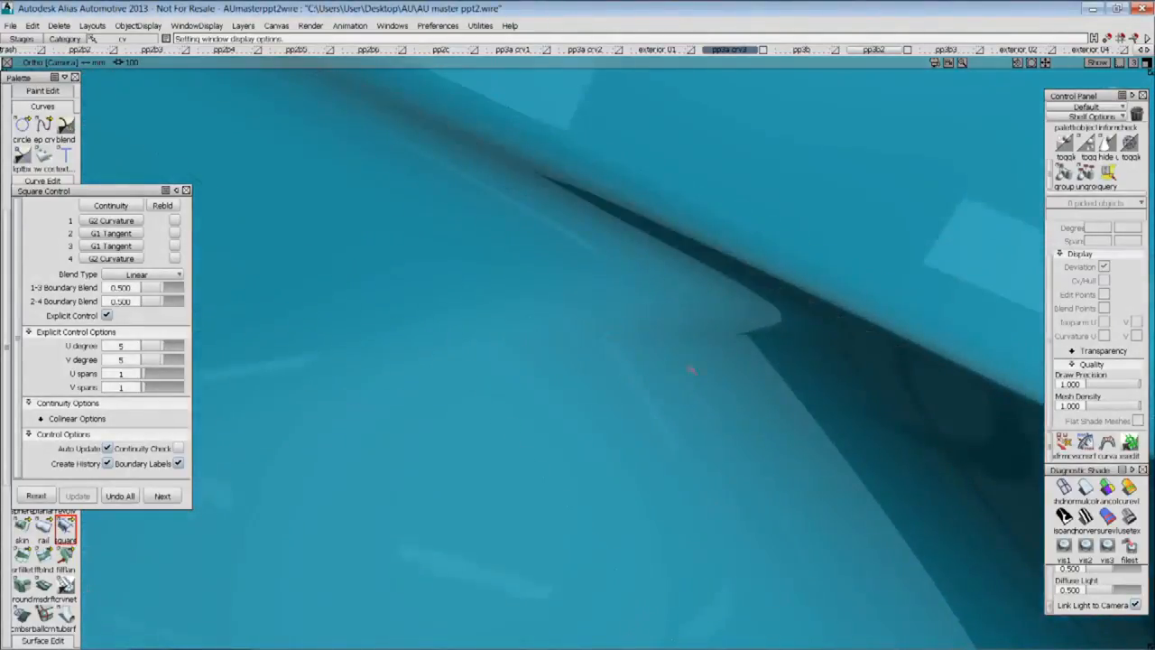
{"action": "left_click_drag", "start_coordinate": [761, 298], "coordinate": [790, 364], "text": "alt+shift"}
{"action": "key", "text": "alt+m"}
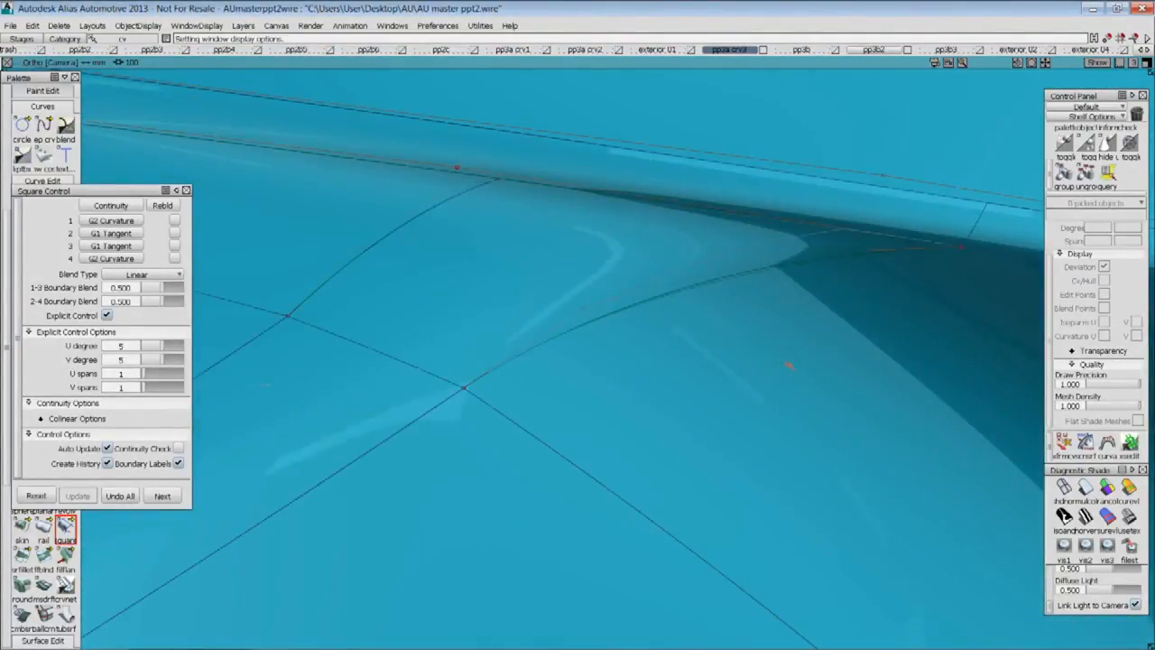
{"action": "key", "text": "alt+s"}
{"action": "key", "text": "alt+m"}
{"action": "key", "text": "alt+s"}
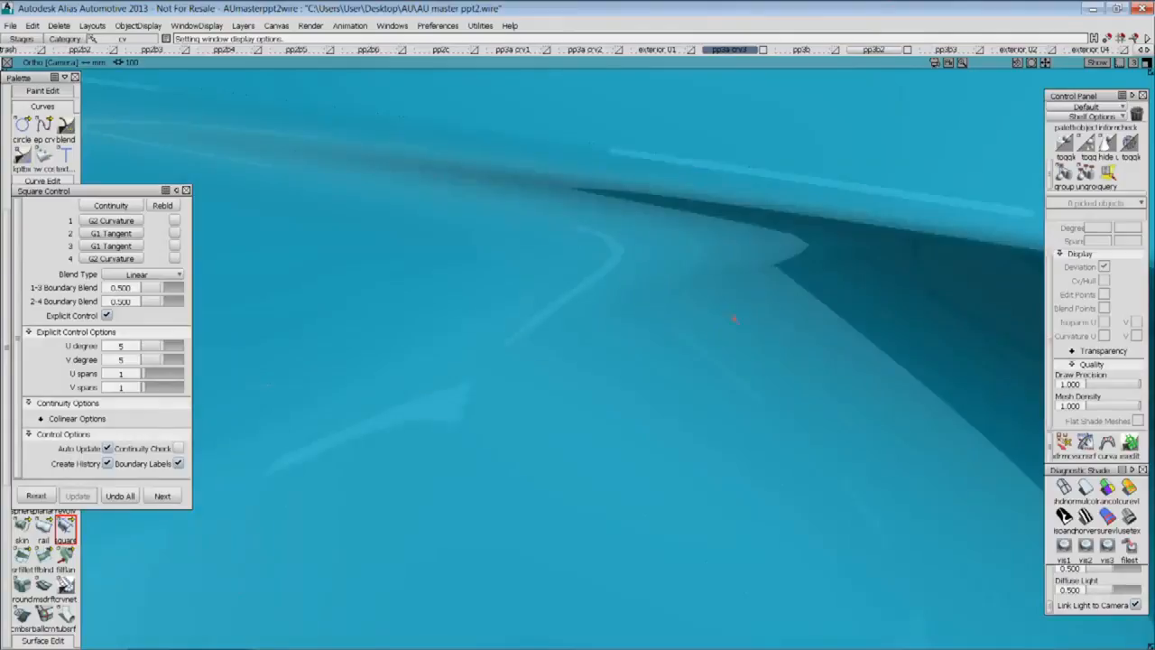
{"action": "key", "text": "alt+m"}
{"action": "key", "text": "alt+s"}
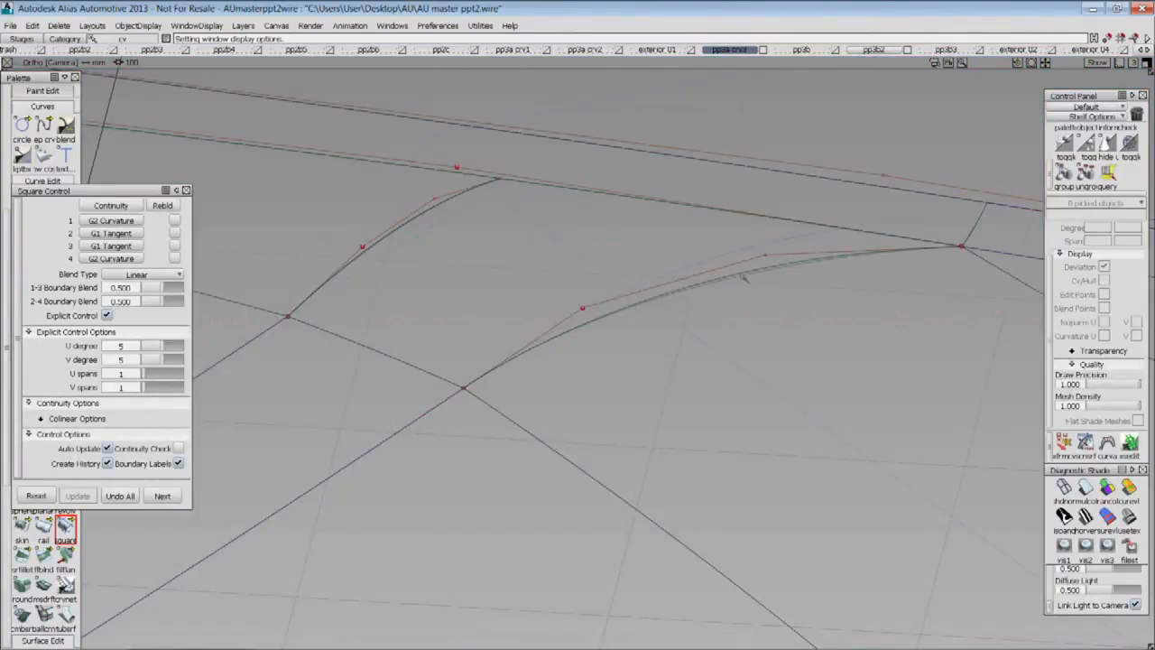
Pick the new corner square surface in the wireframe and return the model to blue shading
{"action": "left_click_drag", "start_coordinate": [744, 280], "coordinate": [714, 270], "text": "ctrl+shift"}
{"action": "left_click", "coordinate": [709, 282]}
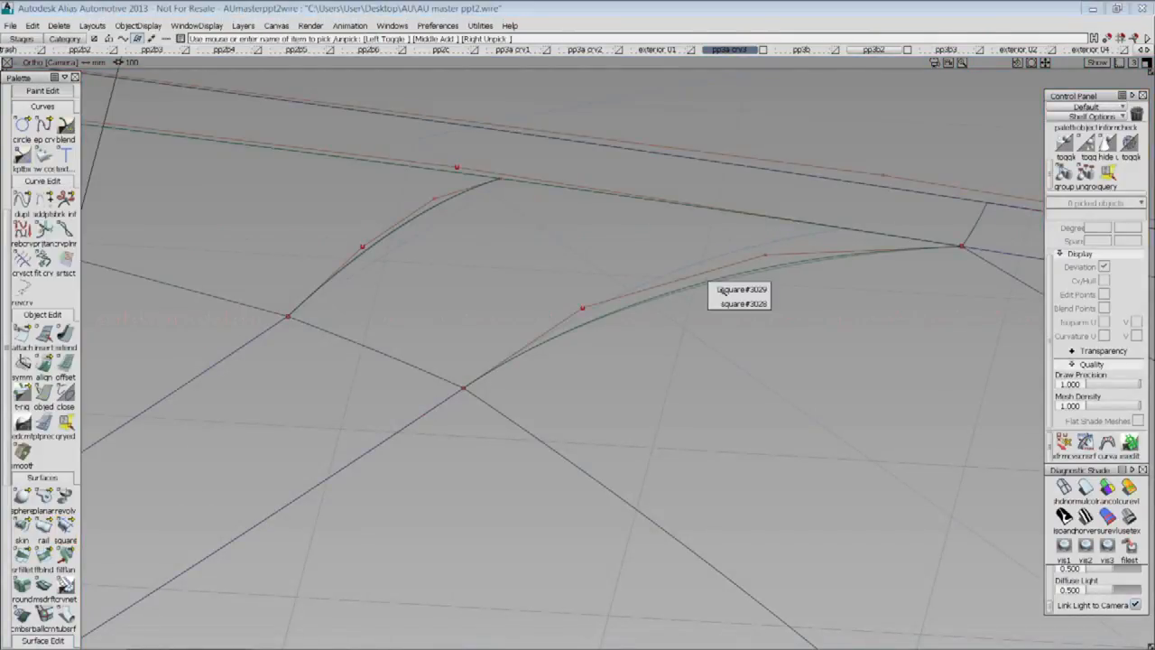
{"action": "left_click", "coordinate": [723, 290]}
{"action": "key", "text": "alt+m"}
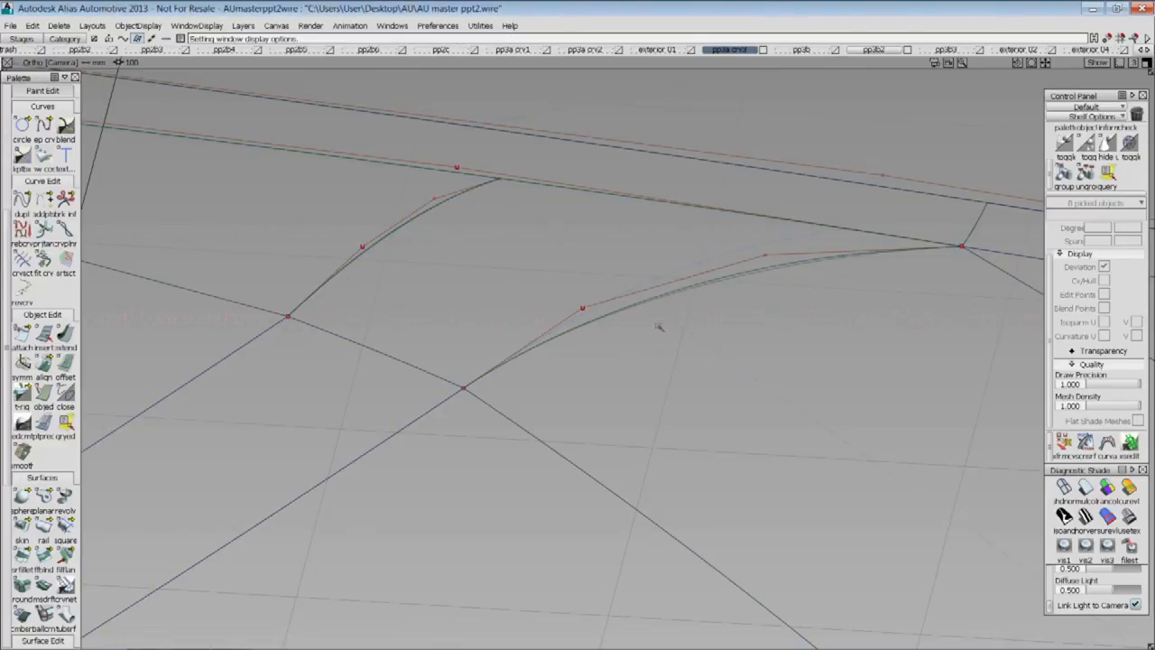
{"action": "key", "text": "alt+s"}
Pick the second cross curve's control vertex and move it slightly to reshape the adjoining square surfaces
{"action": "left_click_drag", "start_coordinate": [550, 335], "coordinate": [525, 327], "text": "ctrl+shift"}
{"action": "left_click", "coordinate": [766, 277]}
{"action": "left_click_drag", "start_coordinate": [756, 275], "coordinate": [704, 259], "text": "ctrl+shift"}
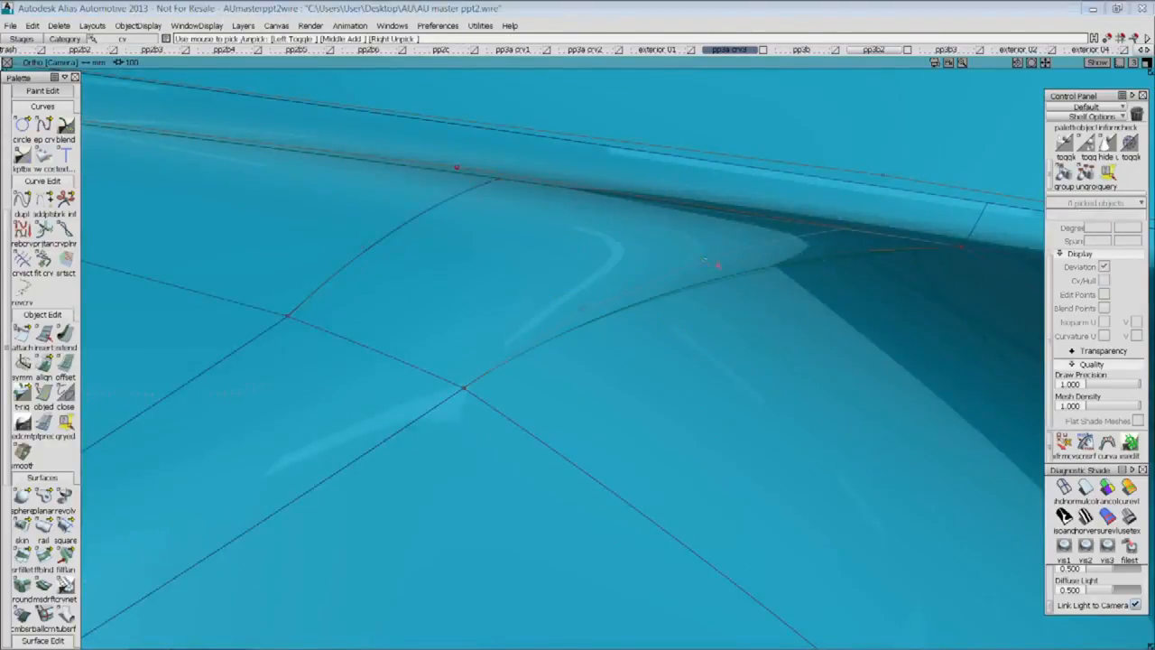
{"action": "mouse_move", "coordinate": [828, 304]}
{"action": "left_mouse_down", "text": "alt+shift"}
{"action": "mouse_move", "coordinate": [813, 250]}
{"action": "mouse_move", "coordinate": [792, 361]}
{"action": "mouse_move", "coordinate": [793, 435]}
{"action": "mouse_move", "coordinate": [805, 430]}
{"action": "left_mouse_up", "text": "alt+shift"}
{"action": "middle_click_drag", "start_coordinate": [803, 430], "coordinate": [810, 413], "text": "ctrl+shift"}
{"action": "right_click_drag", "start_coordinate": [809, 414], "coordinate": [833, 399]}
{"action": "left_click_drag", "start_coordinate": [843, 427], "coordinate": [831, 303], "text": "alt+shift"}
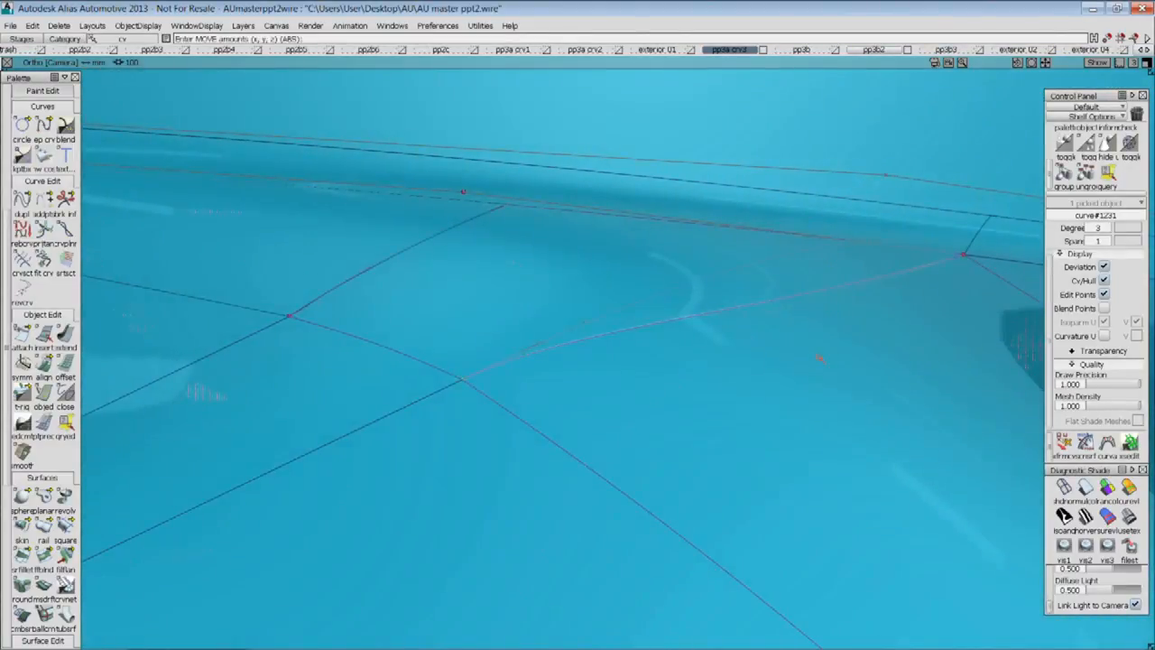
Move the second cross curve's control vertex further to smooth the highlight across the intersection
{"action": "key", "text": "F6"}
{"action": "right_click_drag", "start_coordinate": [716, 417], "coordinate": [732, 395]}
{"action": "key", "text": "F6"}
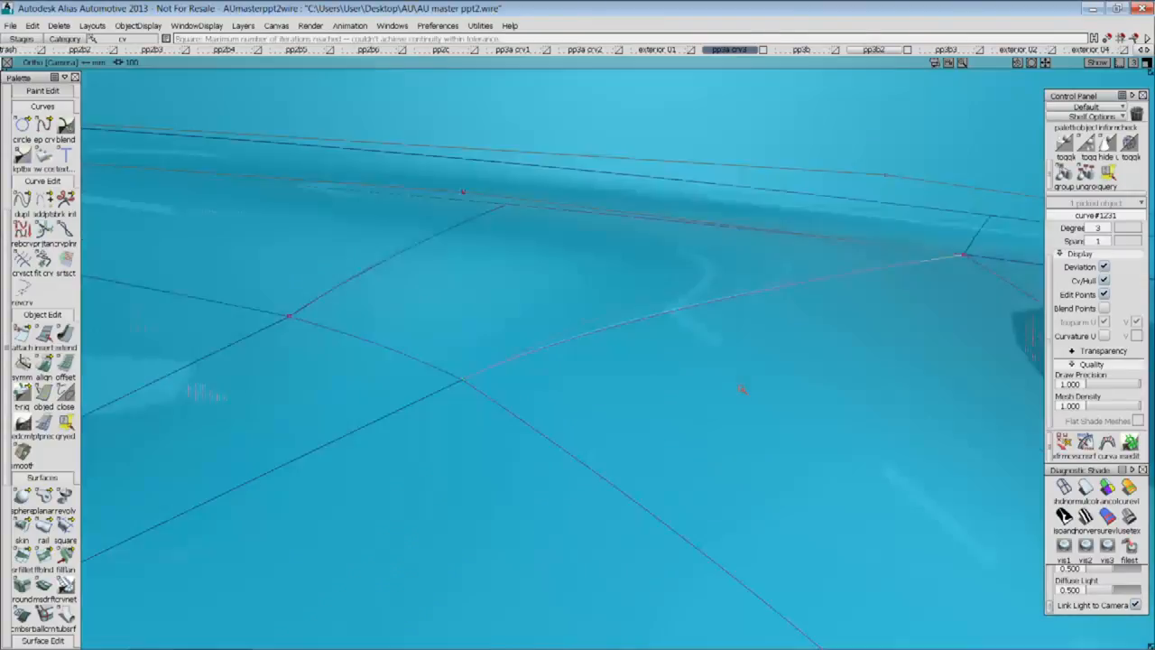
{"action": "key", "text": "alt+m"}
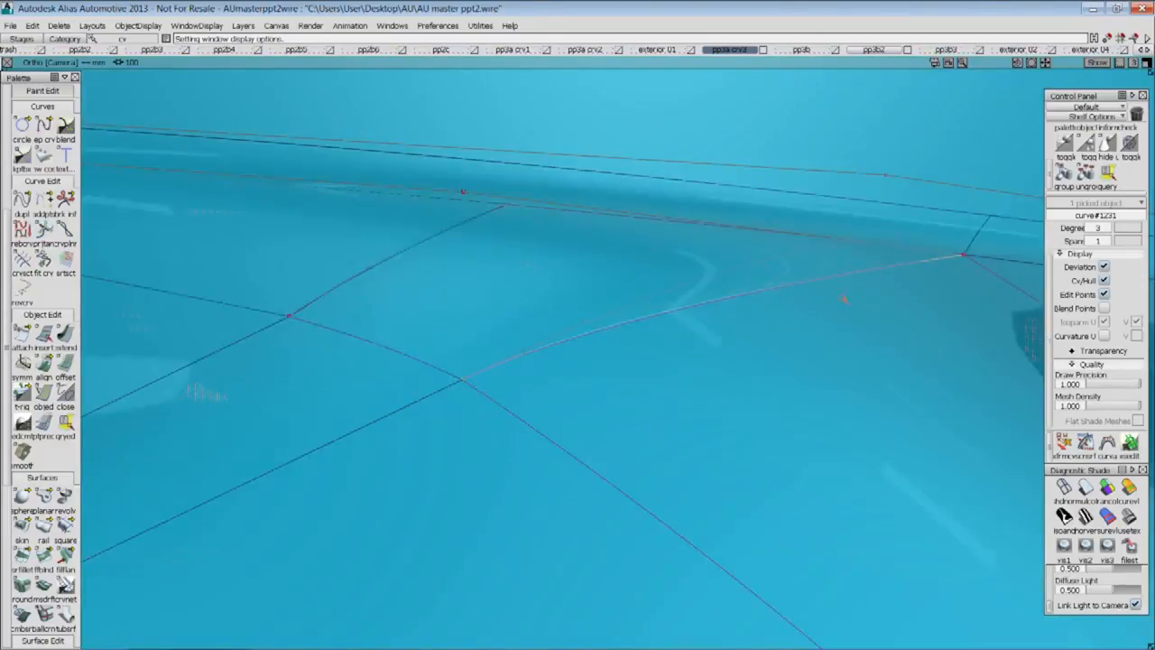
{"action": "mouse_move", "coordinate": [845, 299]}
{"action": "left_mouse_down", "text": "alt+shift"}
{"action": "mouse_move", "coordinate": [764, 454]}
{"action": "mouse_move", "coordinate": [660, 434]}
{"action": "mouse_move", "coordinate": [805, 412]}
{"action": "mouse_move", "coordinate": [886, 450]}
{"action": "mouse_move", "coordinate": [856, 338]}
{"action": "left_mouse_up", "text": "alt+shift"}
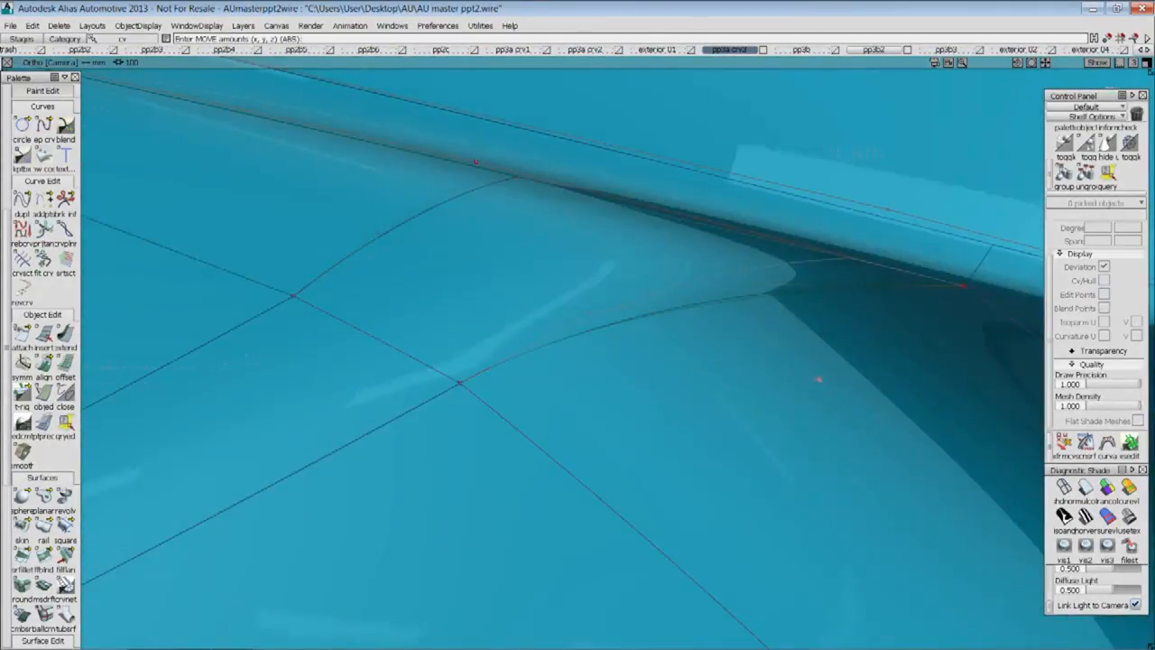
Hide the pp3b2 layer and delete the geometry picked below the intersection
{"action": "left_click", "coordinate": [858, 50]}
{"action": "right_click_drag", "start_coordinate": [872, 158], "coordinate": [783, 269], "text": "alt+shift"}
{"action": "left_click_drag", "start_coordinate": [782, 270], "coordinate": [659, 356], "text": "ctrl+shift"}
{"action": "left_click_drag", "start_coordinate": [813, 443], "coordinate": [882, 522]}
{"action": "key", "text": "Delete"}
Preview the pp3b layer, hide it again and show the exterior 02 layer
{"action": "left_click_drag", "start_coordinate": [806, 51], "coordinate": [796, 78]}
{"action": "left_click_drag", "start_coordinate": [733, 199], "coordinate": [709, 302], "text": "alt+shift"}
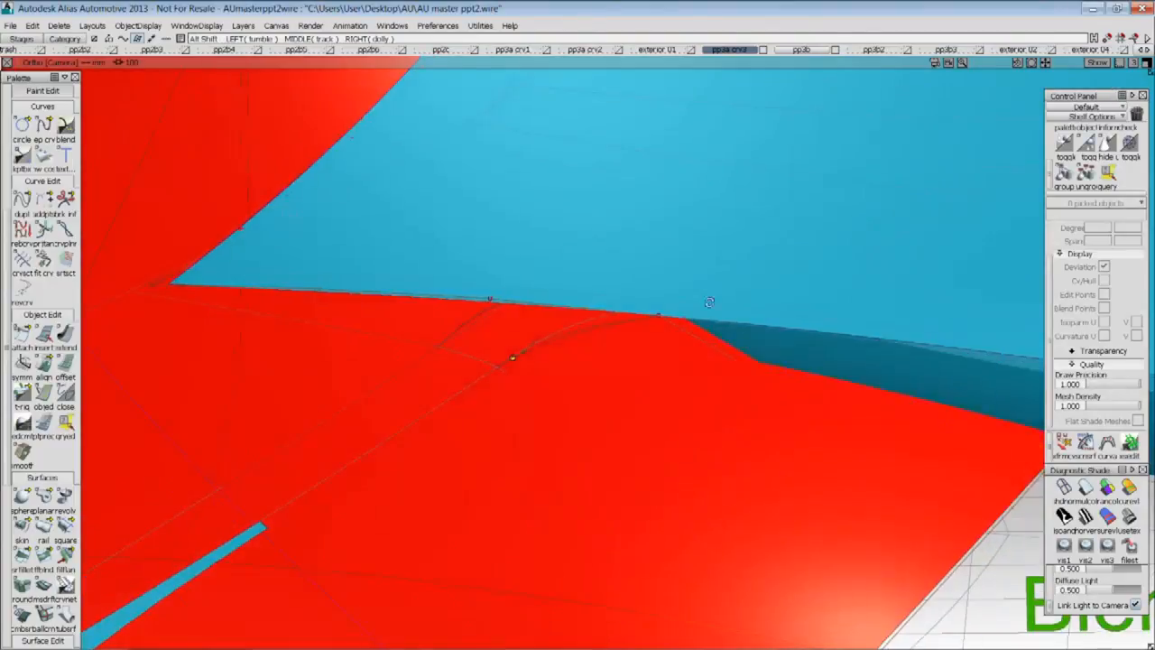
{"action": "left_click", "coordinate": [806, 51]}
{"action": "left_click_drag", "start_coordinate": [954, 51], "coordinate": [904, 67]}
{"action": "left_click", "coordinate": [945, 51]}
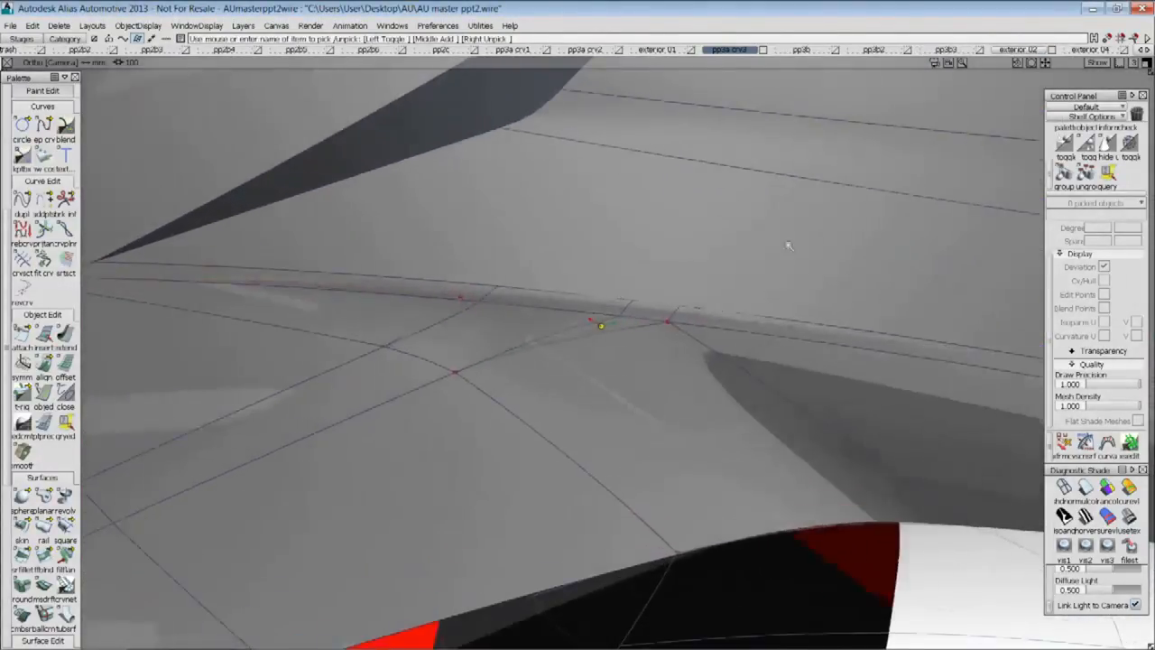
Pick all objects of the current curve layer around the full vehicle body and move the Control Panel aside
{"action": "left_click_drag", "start_coordinate": [789, 244], "coordinate": [821, 286], "text": "alt+shift"}
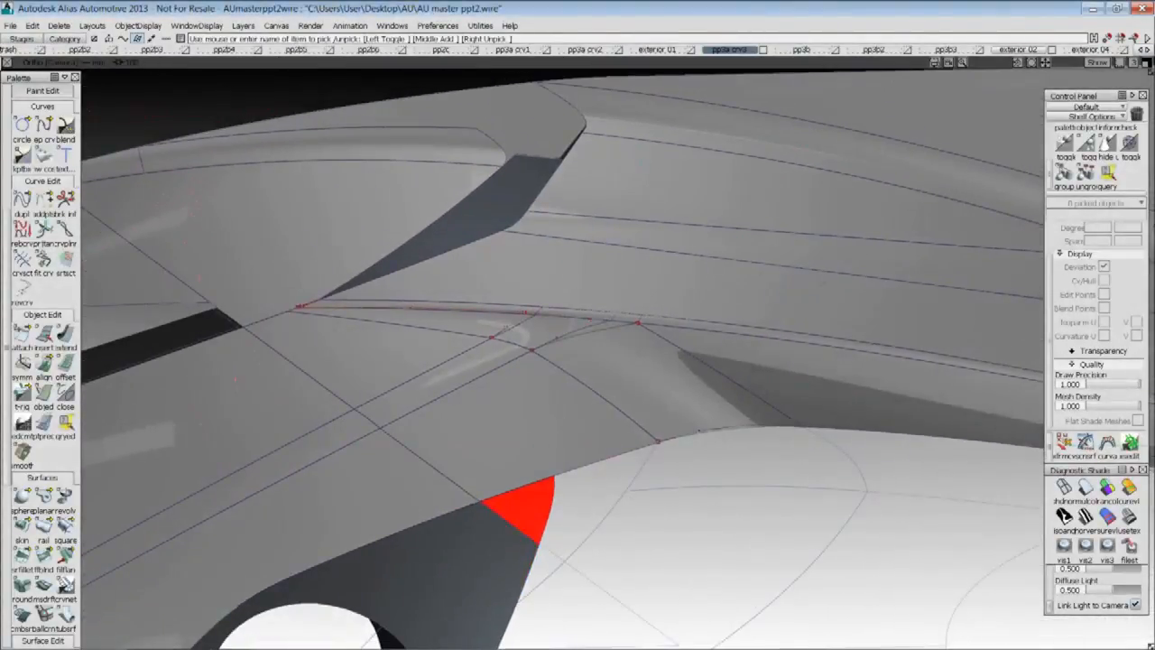
{"action": "right_click_drag", "start_coordinate": [866, 298], "coordinate": [480, 541], "text": "alt+shift"}
{"action": "left_click_drag", "start_coordinate": [768, 298], "coordinate": [678, 169], "text": "alt+shift"}
{"action": "right_click", "coordinate": [745, 51]}
{"action": "left_click", "coordinate": [734, 119]}
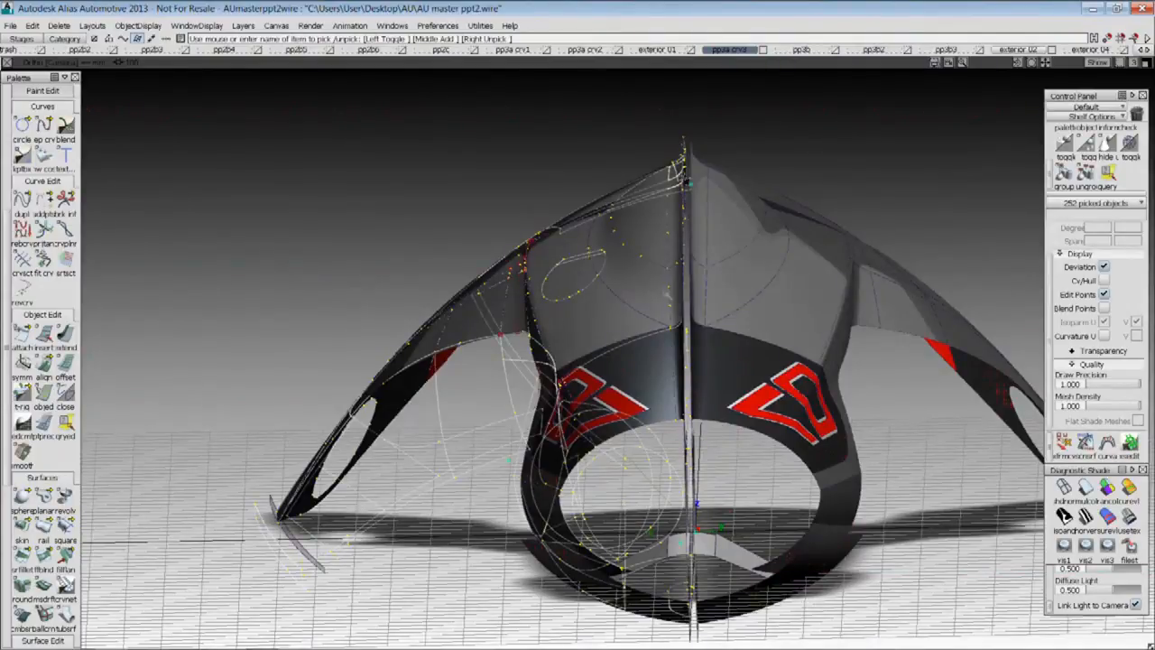
{"action": "left_click_drag", "start_coordinate": [679, 169], "coordinate": [606, 195], "text": "alt+shift"}
{"action": "left_click_drag", "start_coordinate": [671, 262], "coordinate": [728, 310], "text": "alt+shift"}
{"action": "left_click_drag", "start_coordinate": [460, 305], "coordinate": [632, 280], "text": "alt+shift"}
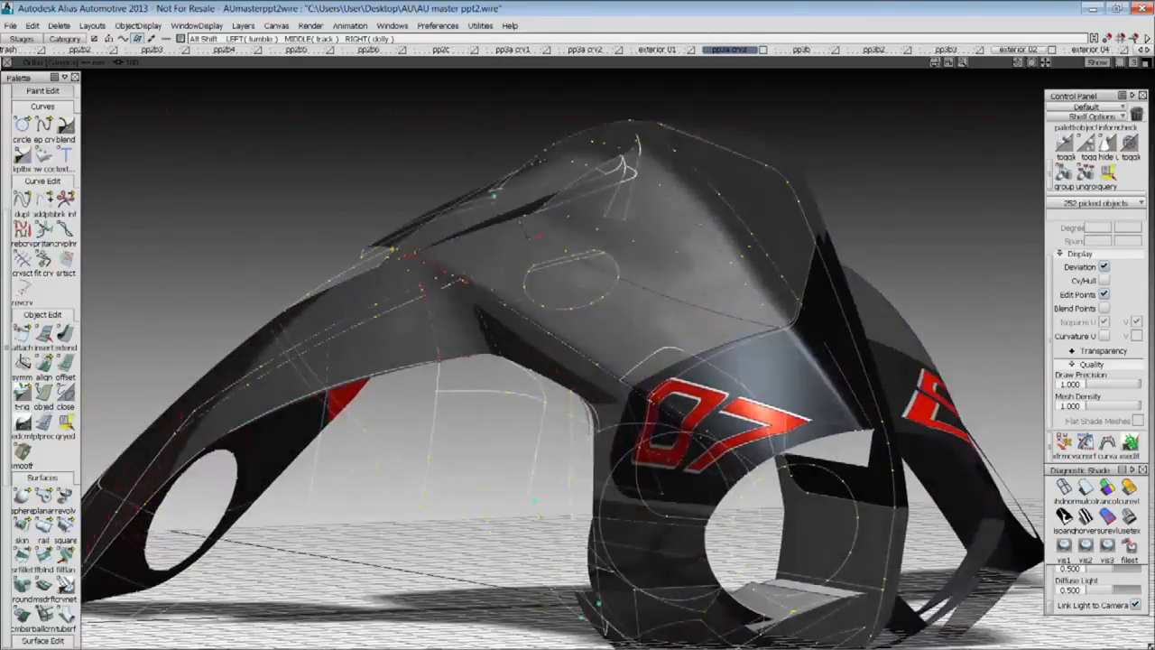
{"action": "left_click_drag", "start_coordinate": [1083, 95], "coordinate": [900, 100]}
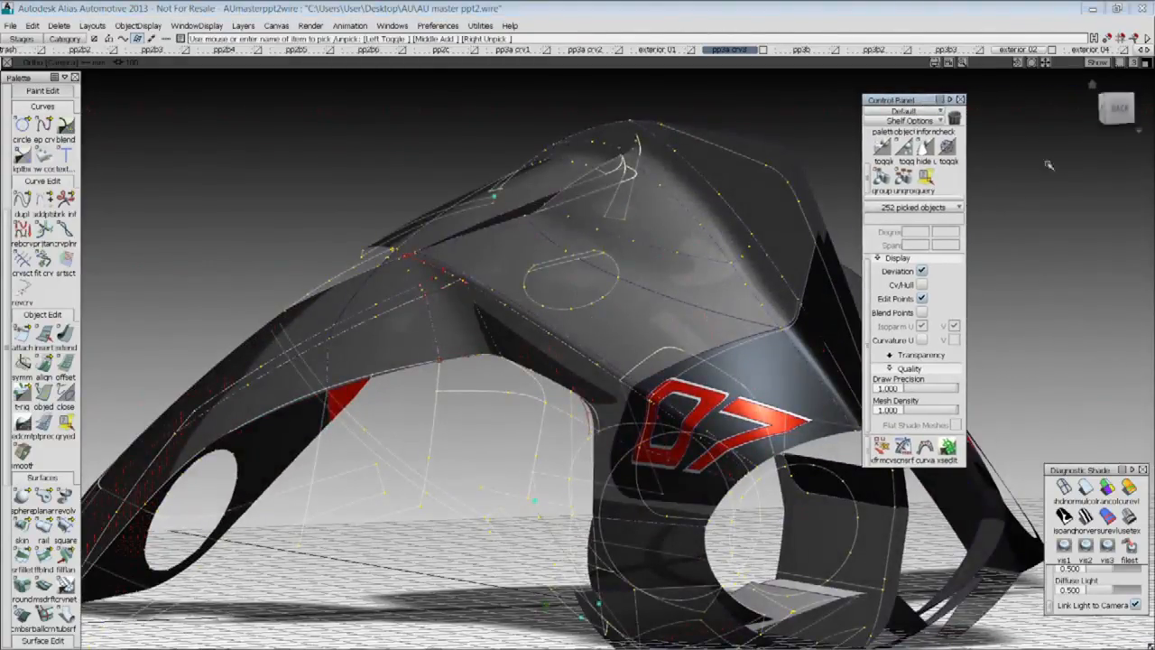
Clear the selection, close the Control Panel and hide the exterior 02 layer
{"action": "left_click", "coordinate": [1093, 200]}
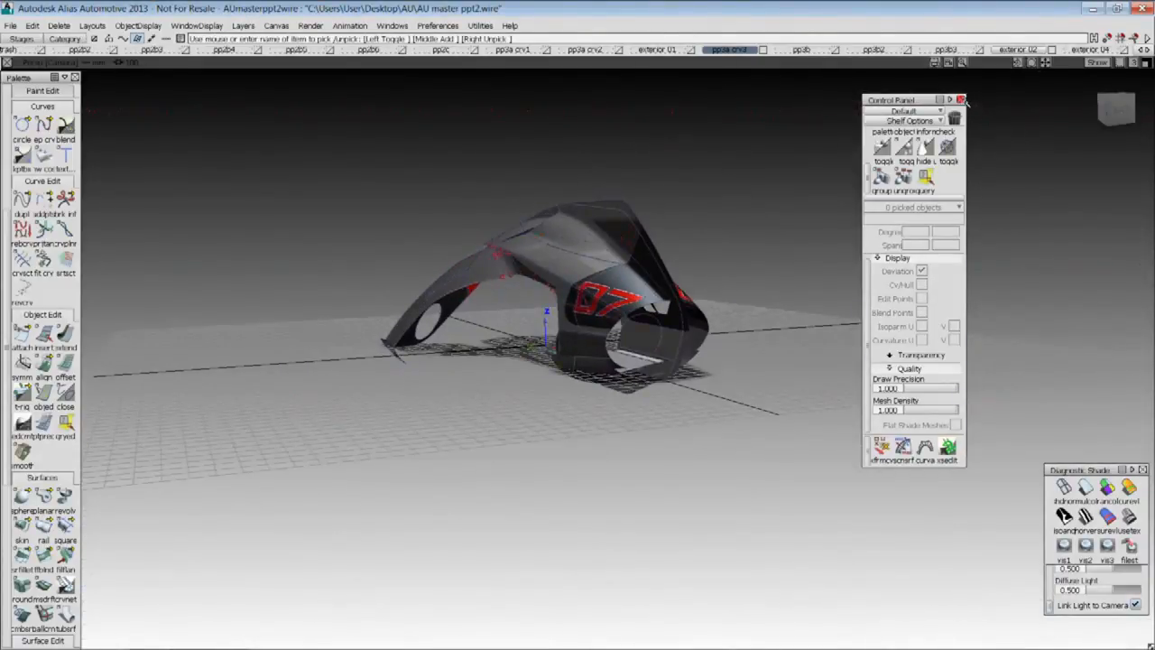
{"action": "left_click", "coordinate": [962, 99]}
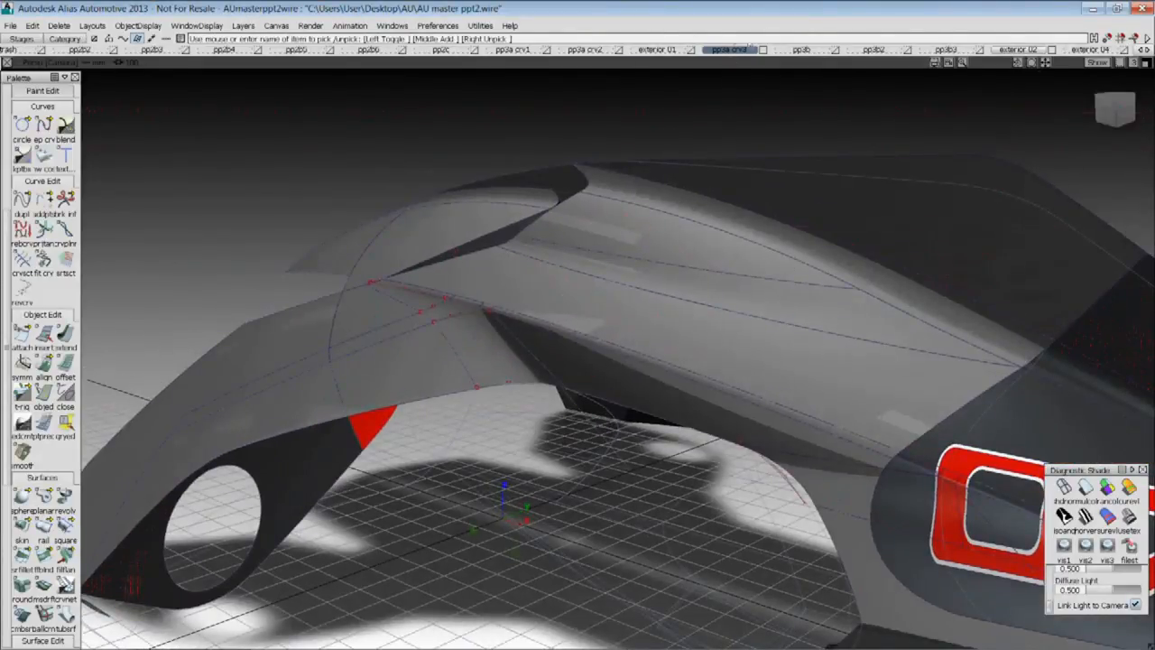
{"action": "left_click", "coordinate": [1017, 60]}
{"action": "left_click", "coordinate": [1013, 83]}
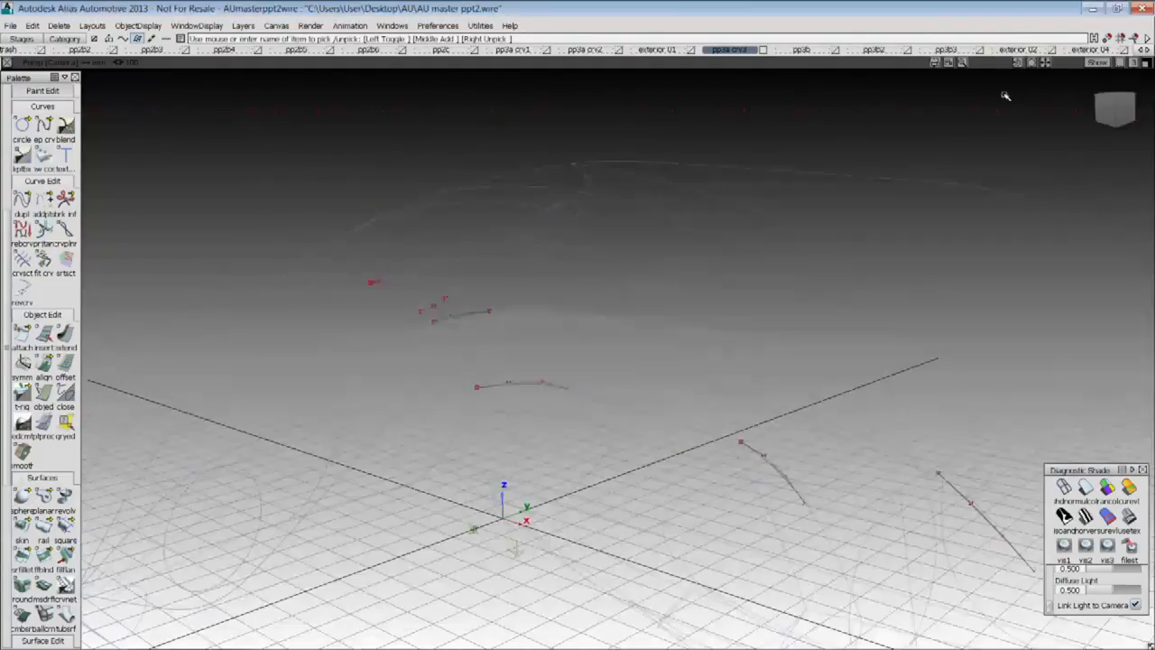
Pick the remaining curves of the current curve layer with a pick box and delete them
{"action": "left_click_drag", "start_coordinate": [269, 301], "coordinate": [312, 338], "text": "ctrl+shift"}
{"action": "right_click_drag", "start_coordinate": [327, 340], "coordinate": [623, 424], "text": "alt+shift"}
{"action": "left_click_drag", "start_coordinate": [89, 110], "coordinate": [850, 455]}
{"action": "key", "text": "Delete"}
{"action": "key", "text": "Return"}
Toggle the pp3b3 layer's visibility and show the exterior 04 layer
{"action": "mouse_move", "coordinate": [945, 51]}
{"action": "left_mouse_down"}
{"action": "mouse_move", "coordinate": [950, 80]}
{"action": "mouse_move", "coordinate": [952, 67]}
{"action": "mouse_move", "coordinate": [953, 80]}
{"action": "mouse_move", "coordinate": [984, 78]}
{"action": "left_mouse_up"}
{"action": "left_click", "coordinate": [943, 79]}
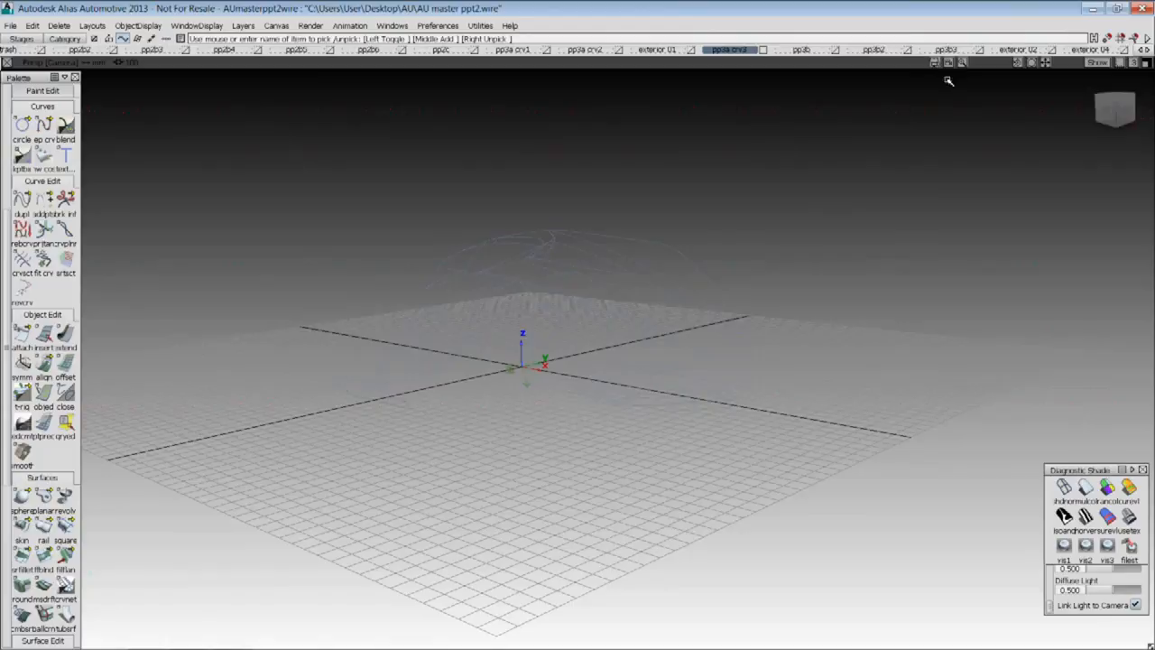
{"action": "left_click", "coordinate": [1113, 51]}
{"action": "left_click", "coordinate": [1094, 75]}
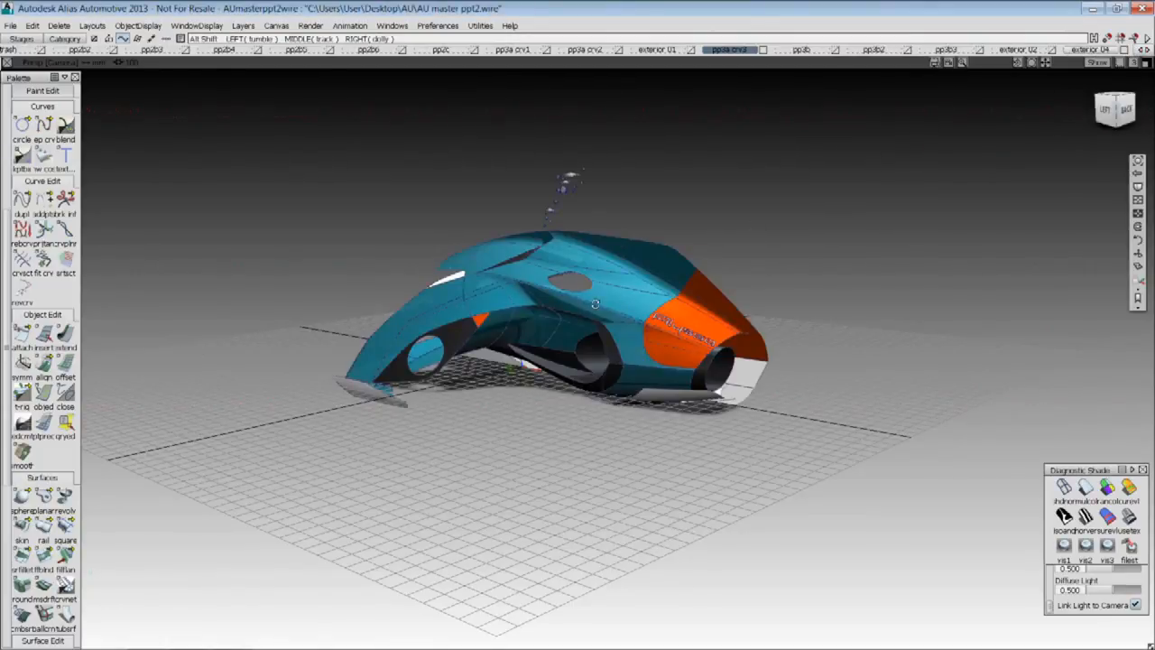
Examine the exterior 04 model from all sides, closing in on the front fender and three-way radius intersection
{"action": "left_click_drag", "start_coordinate": [596, 304], "coordinate": [760, 347], "text": "alt+shift"}
{"action": "middle_click_drag", "start_coordinate": [759, 347], "coordinate": [898, 339], "text": "alt+shift"}
{"action": "right_click_drag", "start_coordinate": [898, 339], "coordinate": [1017, 325], "text": "alt+shift"}
{"action": "left_click_drag", "start_coordinate": [536, 334], "coordinate": [569, 307], "text": "alt+shift"}
{"action": "right_click_drag", "start_coordinate": [472, 243], "coordinate": [531, 262], "text": "alt+shift"}
{"action": "left_click_drag", "start_coordinate": [532, 262], "coordinate": [656, 391], "text": "alt+shift"}
{"action": "left_click", "coordinate": [1086, 523]}
{"action": "mouse_move", "coordinate": [547, 243]}
{"action": "left_mouse_down", "text": "alt+shift"}
{"action": "mouse_move", "coordinate": [622, 186]}
{"action": "mouse_move", "coordinate": [1129, 214]}
{"action": "mouse_move", "coordinate": [1079, 271]}
{"action": "left_mouse_up", "text": "alt+shift"}
{"action": "middle_click_drag", "start_coordinate": [580, 335], "coordinate": [806, 349], "text": "alt+shift"}
{"action": "left_click_drag", "start_coordinate": [805, 349], "coordinate": [539, 413], "text": "alt+shift"}
{"action": "left_click_drag", "start_coordinate": [581, 339], "coordinate": [748, 330], "text": "alt+shift"}
{"action": "right_click_drag", "start_coordinate": [749, 330], "coordinate": [578, 316], "text": "alt+shift"}
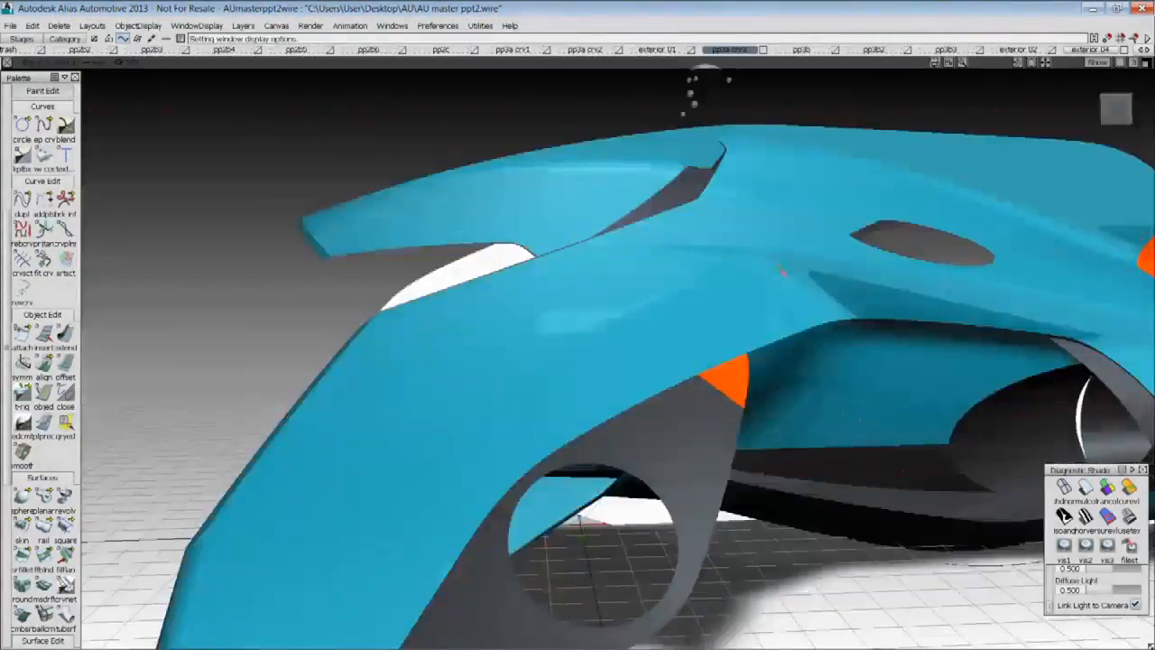
{"action": "right_click_drag", "start_coordinate": [736, 285], "coordinate": [776, 304], "text": "alt+shift"}
{"action": "middle_click_drag", "start_coordinate": [776, 304], "coordinate": [679, 309], "text": "alt+shift"}
{"action": "left_click_drag", "start_coordinate": [833, 375], "coordinate": [765, 357], "text": "alt+shift"}
{"action": "middle_click_drag", "start_coordinate": [764, 358], "coordinate": [616, 385], "text": "alt+shift"}
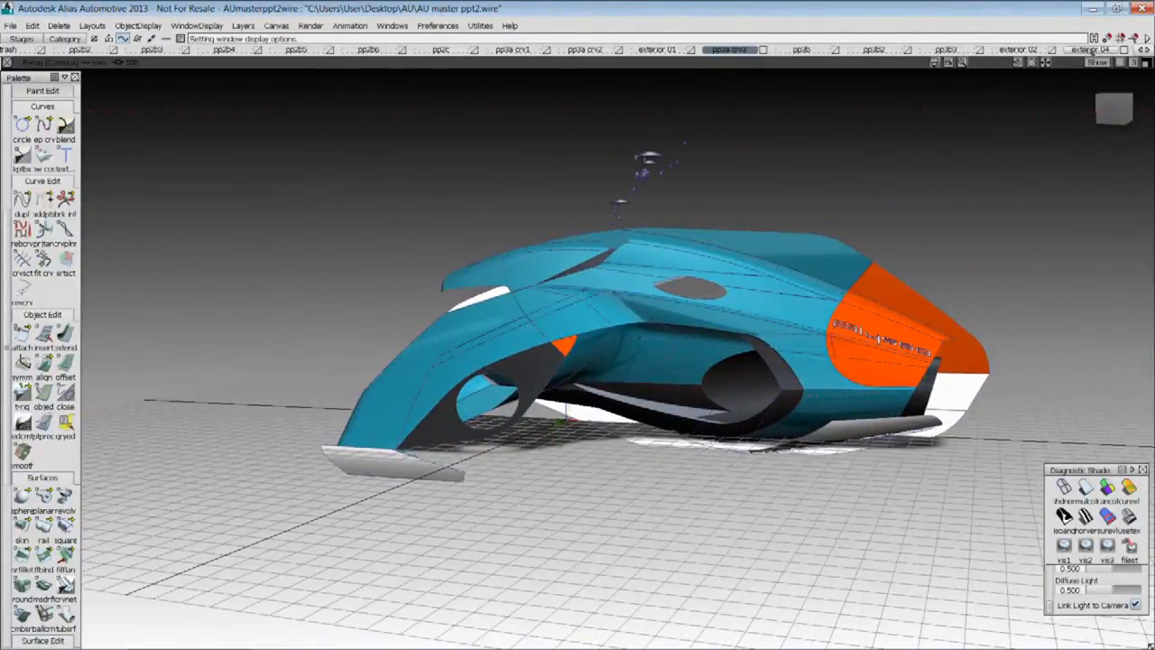
Inspect the exterior's side and rear proportions, including the orange panel with its lettering and the rear duct
{"action": "right_click", "coordinate": [1092, 51]}
{"action": "left_click", "coordinate": [1080, 79]}
{"action": "left_click_drag", "start_coordinate": [894, 261], "coordinate": [695, 243], "text": "alt+shift"}
{"action": "right_click_drag", "start_coordinate": [695, 244], "coordinate": [766, 235], "text": "alt+shift"}
{"action": "left_click_drag", "start_coordinate": [765, 235], "coordinate": [654, 331], "text": "alt+shift"}
{"action": "middle_click_drag", "start_coordinate": [695, 391], "coordinate": [586, 368], "text": "alt+shift"}
{"action": "left_click_drag", "start_coordinate": [690, 361], "coordinate": [611, 369], "text": "alt+shift"}
{"action": "right_click_drag", "start_coordinate": [611, 368], "coordinate": [801, 342], "text": "alt+shift"}
{"action": "left_click_drag", "start_coordinate": [802, 341], "coordinate": [856, 308], "text": "alt+shift"}
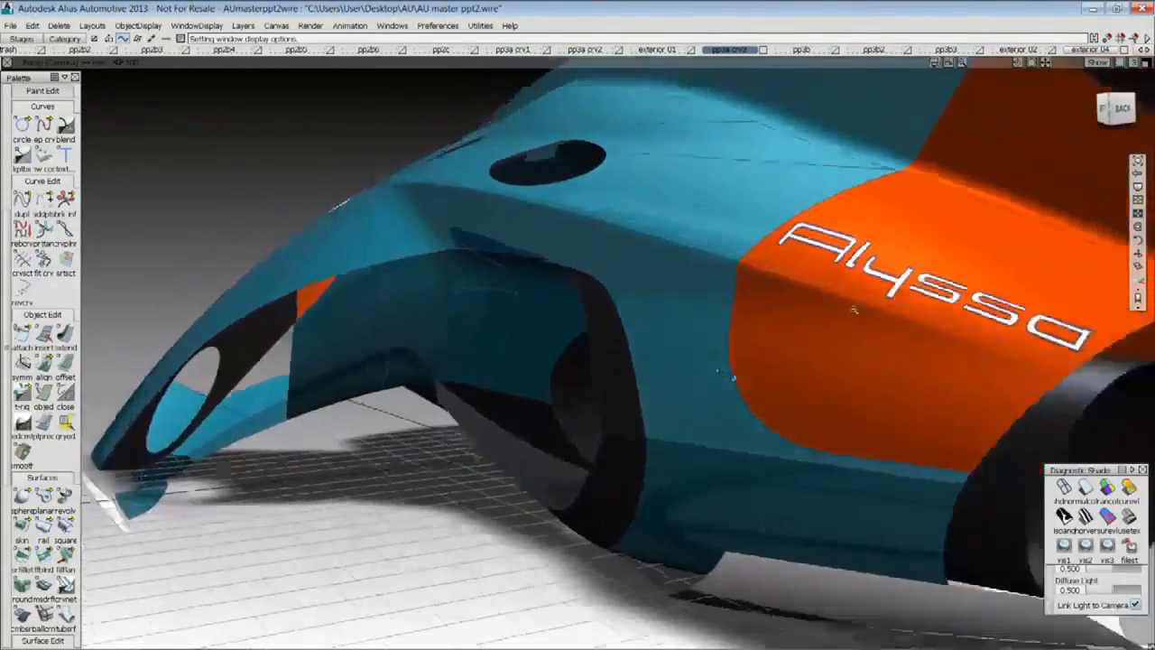
{"action": "right_click_drag", "start_coordinate": [856, 308], "coordinate": [803, 334], "text": "alt+shift"}
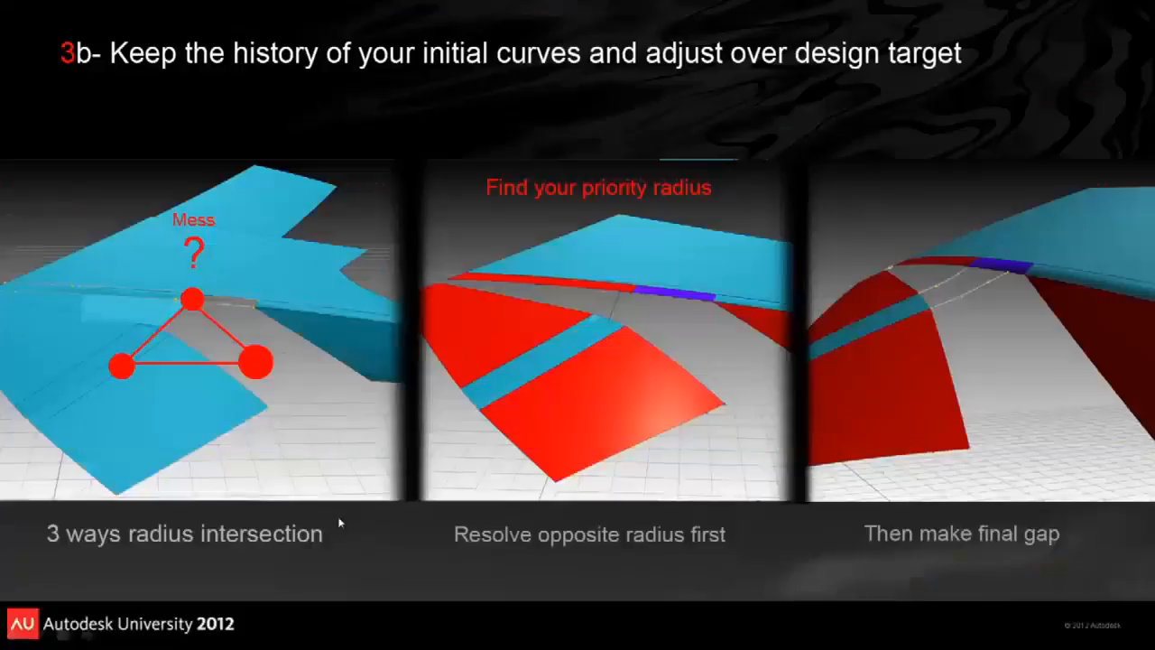
{"action": "key", "text": "Right"}
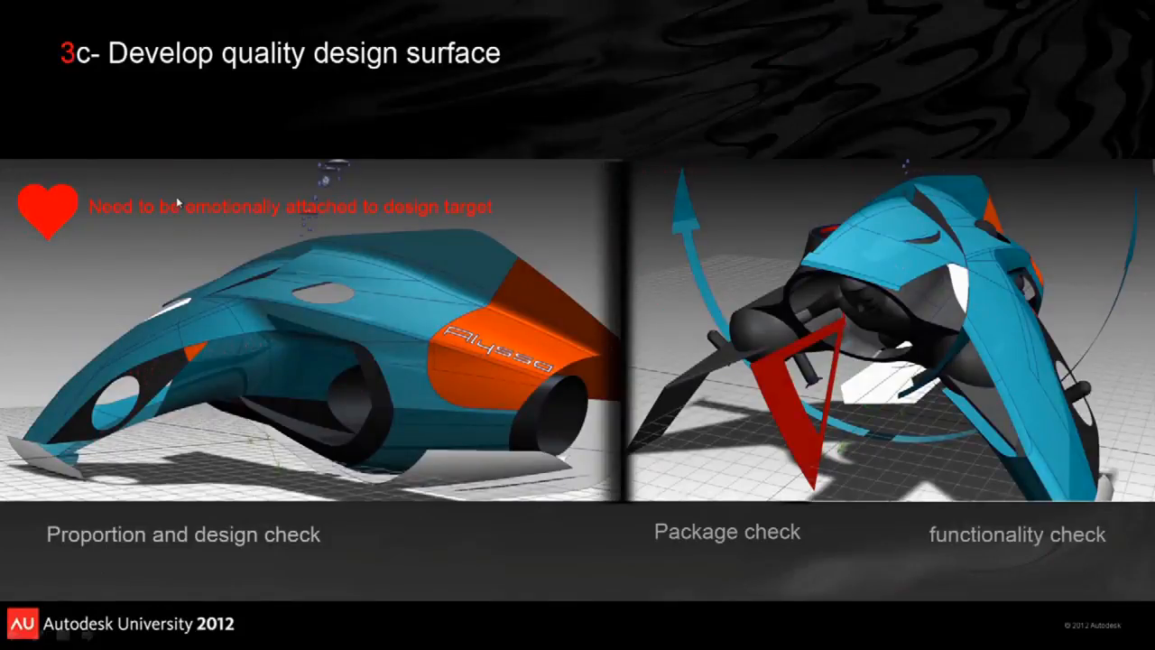
{"action": "key", "text": "Right"}
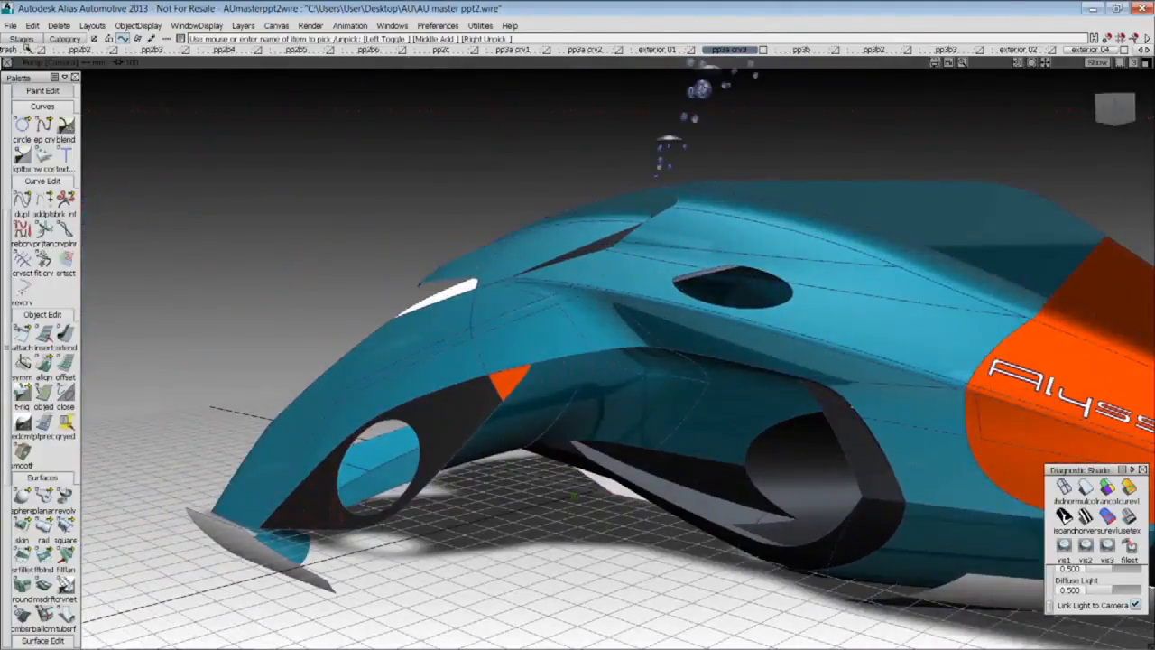
Switch to the AUmaster03wire stage and display the finished vehicle in wireframe
{"action": "left_click", "coordinate": [33, 41]}
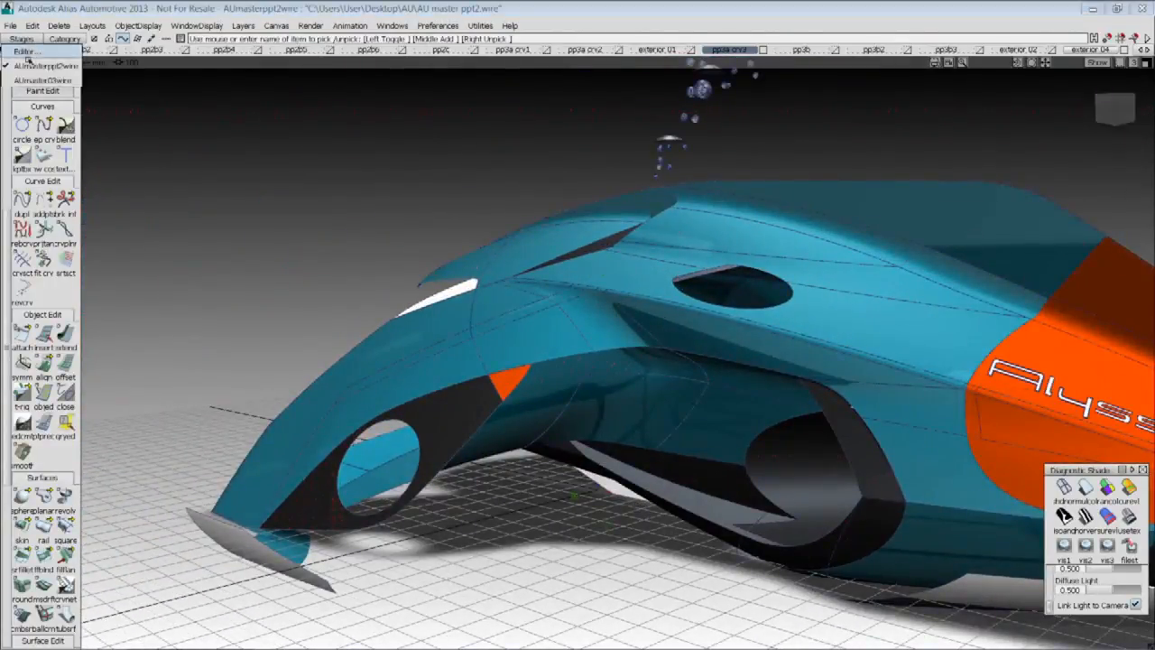
{"action": "left_click", "coordinate": [47, 79]}
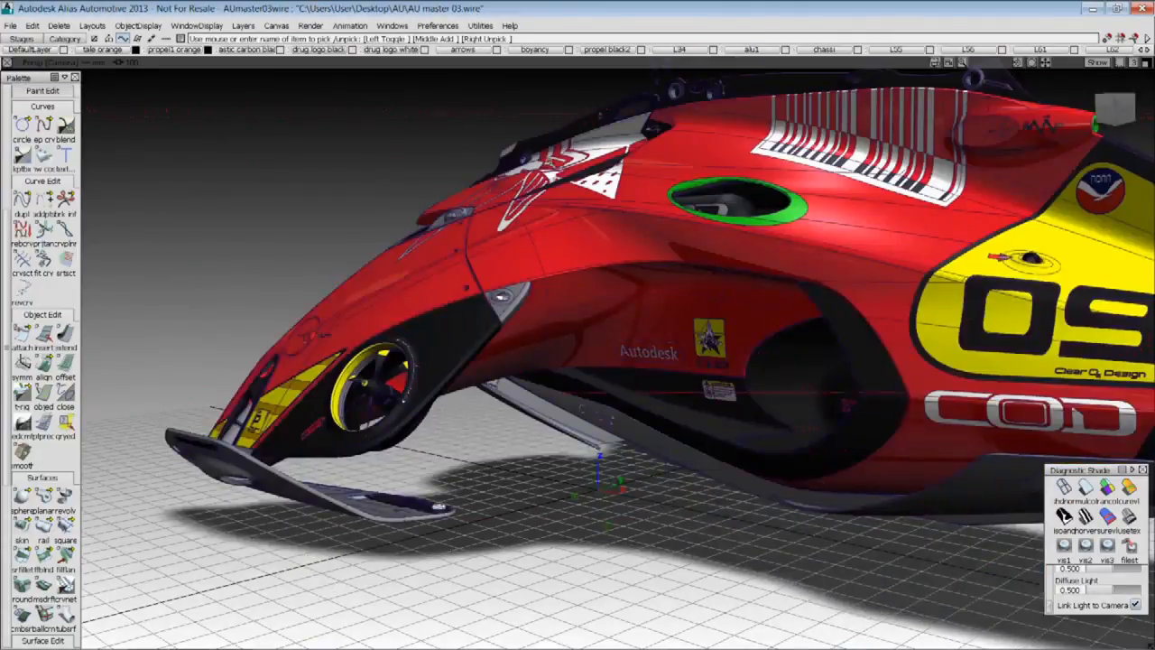
{"action": "key", "text": "alt+s"}
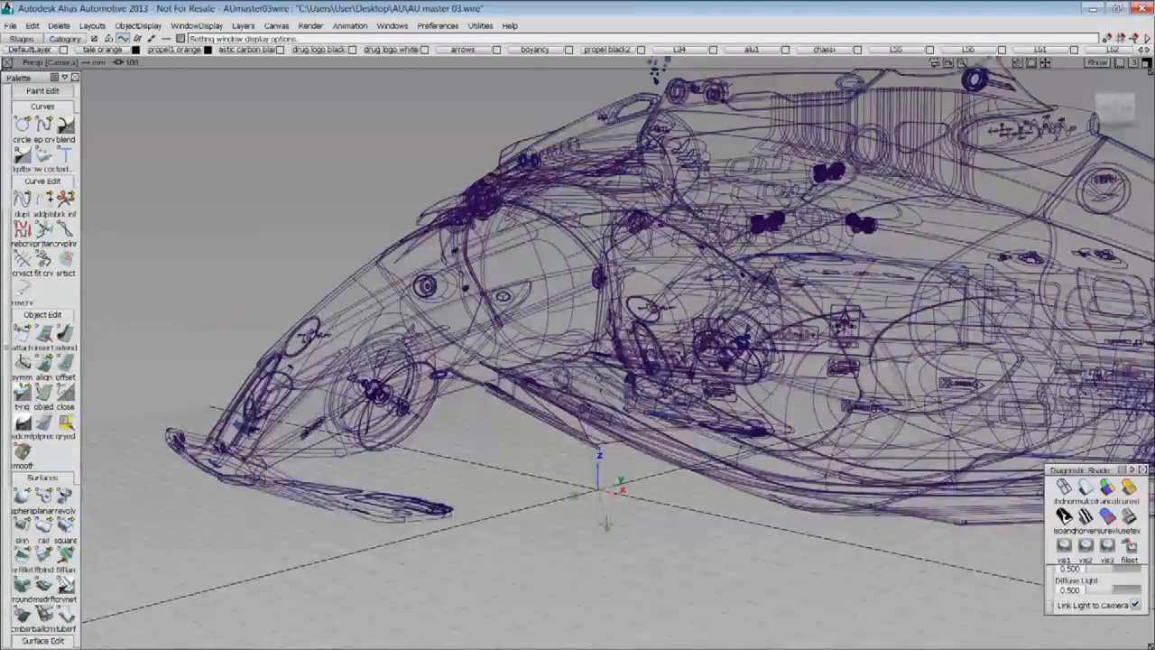
Pick both halves of the exterior body shell and hide all unselected parts
{"action": "left_click_drag", "start_coordinate": [577, 298], "coordinate": [623, 290], "text": "alt+shift"}
{"action": "left_click_drag", "start_coordinate": [857, 266], "coordinate": [826, 266], "text": "ctrl+shift"}
{"action": "left_click", "coordinate": [627, 249]}
{"action": "left_click_drag", "start_coordinate": [627, 248], "coordinate": [610, 271], "text": "alt+shift"}
{"action": "left_click_drag", "start_coordinate": [471, 313], "coordinate": [397, 307], "text": "alt+shift"}
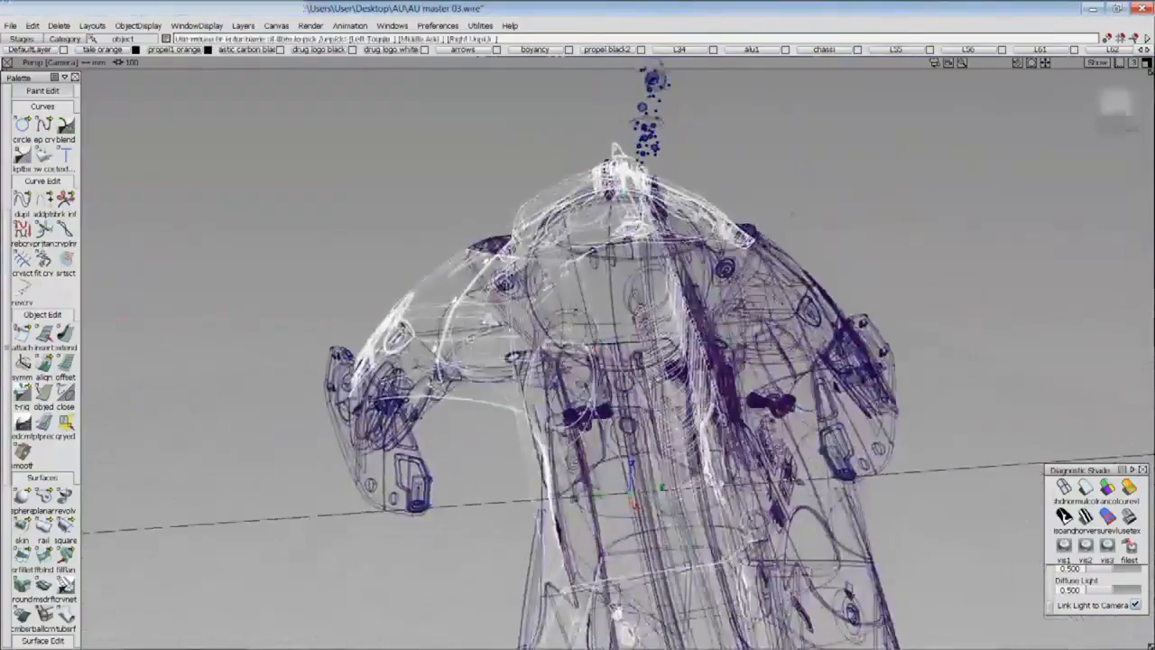
{"action": "left_click", "coordinate": [790, 257]}
{"action": "key", "text": "alt+h"}
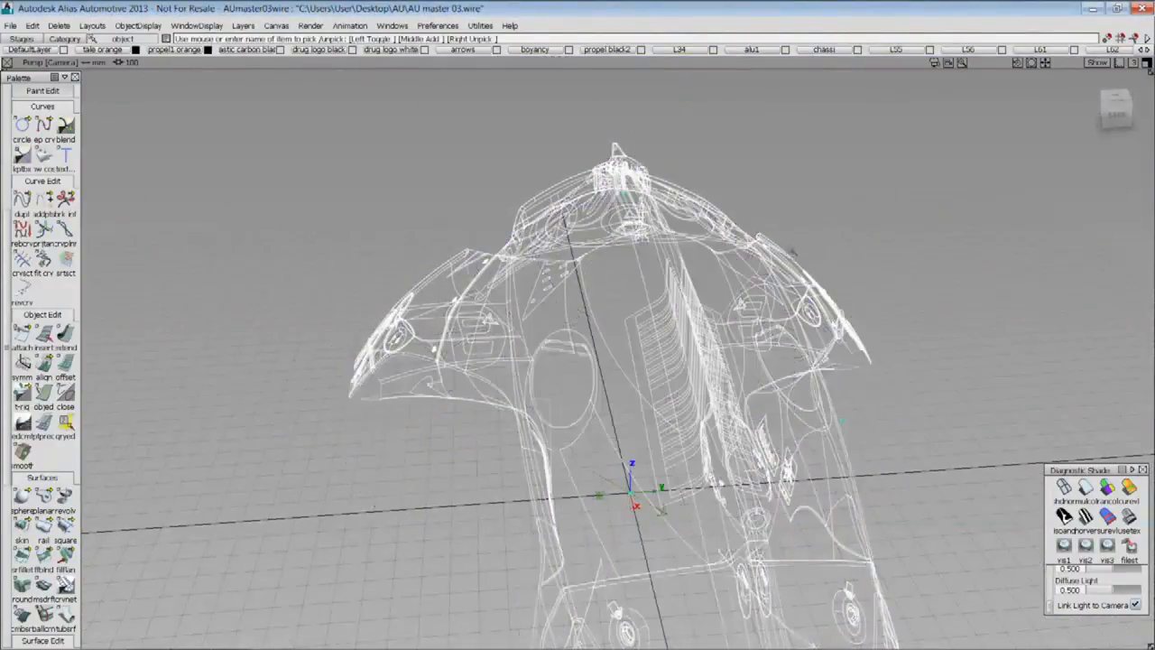
Shade the isolated body shell and examine it from the rear, side and front
{"action": "key", "text": "alt+s"}
{"action": "left_click_drag", "start_coordinate": [793, 253], "coordinate": [871, 257], "text": "alt+shift"}
{"action": "key", "text": "alt+m"}
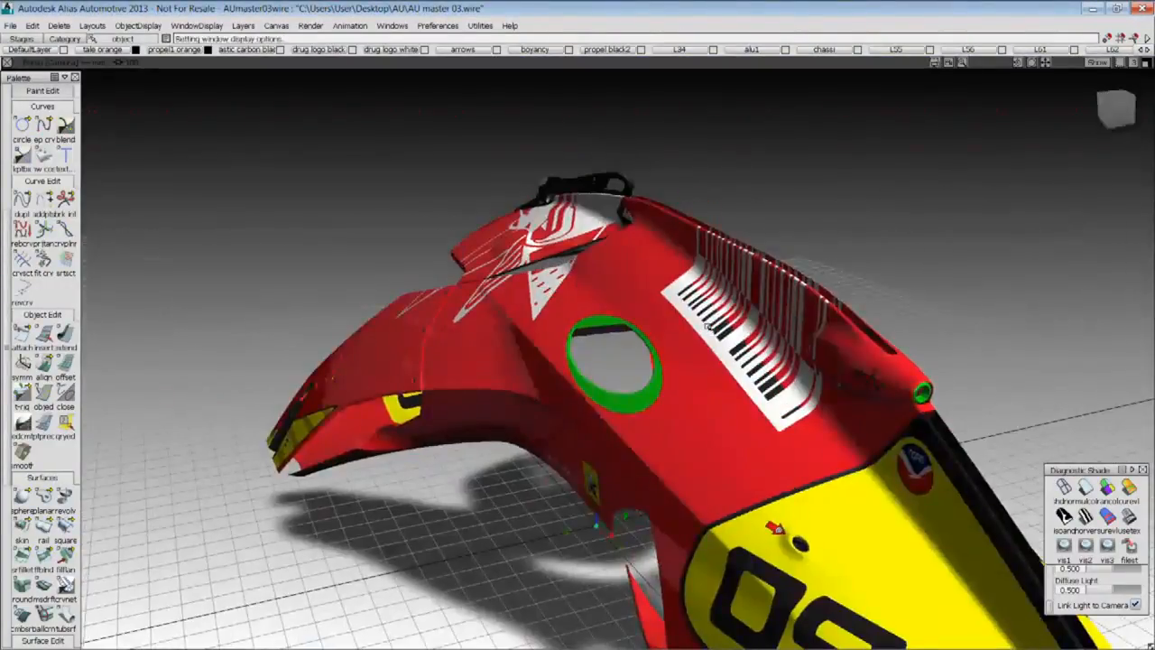
{"action": "left_click_drag", "start_coordinate": [578, 361], "coordinate": [749, 347], "text": "alt+shift"}
{"action": "mouse_move", "coordinate": [733, 379]}
{"action": "right_mouse_down", "text": "alt+shift"}
{"action": "mouse_move", "coordinate": [812, 362]}
{"action": "mouse_move", "coordinate": [749, 347]}
{"action": "right_mouse_up", "text": "alt+shift"}
{"action": "left_click_drag", "start_coordinate": [722, 334], "coordinate": [767, 316], "text": "alt+shift"}
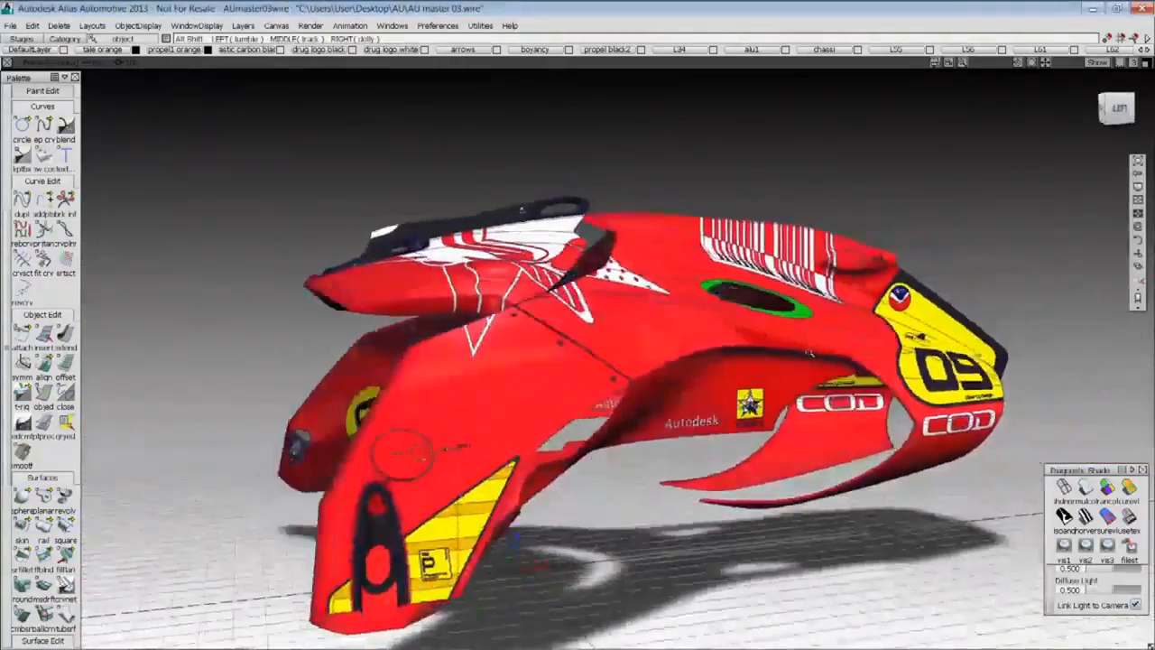
{"action": "right_click_drag", "start_coordinate": [768, 316], "coordinate": [804, 290], "text": "alt+shift"}
{"action": "middle_click_drag", "start_coordinate": [803, 291], "coordinate": [804, 253], "text": "alt+shift"}
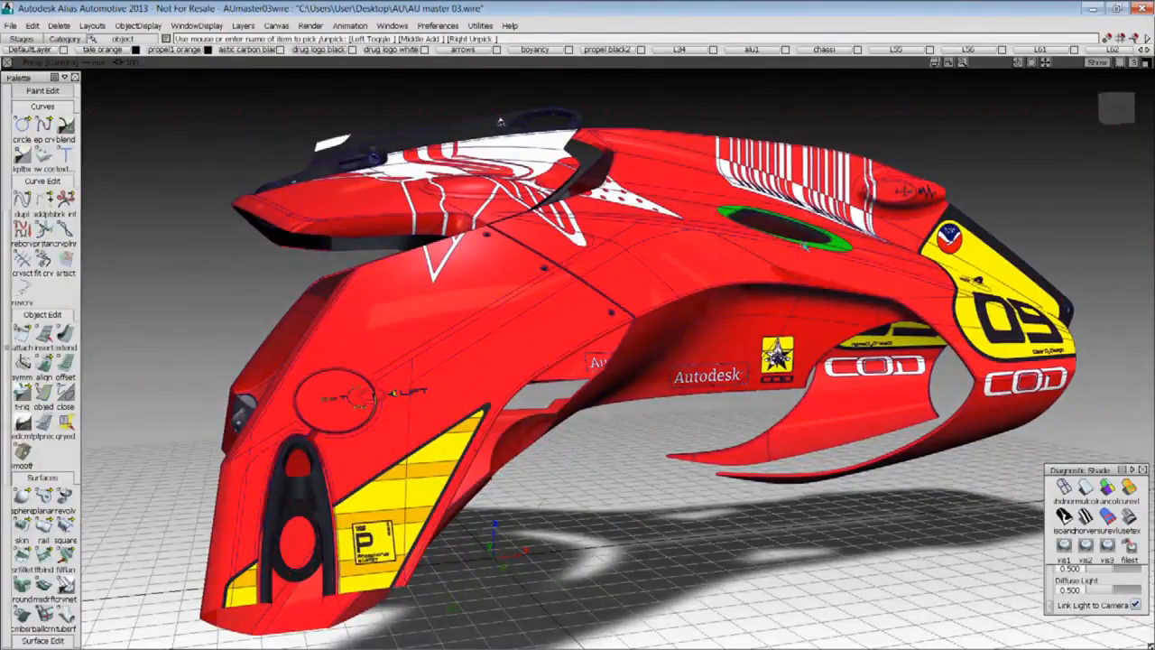
Restore the full vehicle, pick the chassis frame and isolate it to examine its structure from the side
{"action": "mouse_move", "coordinate": [805, 245]}
{"action": "left_mouse_down", "text": "alt+shift"}
{"action": "mouse_move", "coordinate": [568, 256]}
{"action": "mouse_move", "coordinate": [537, 283]}
{"action": "mouse_move", "coordinate": [603, 330]}
{"action": "left_mouse_up", "text": "alt+shift"}
{"action": "left_click", "coordinate": [793, 117]}
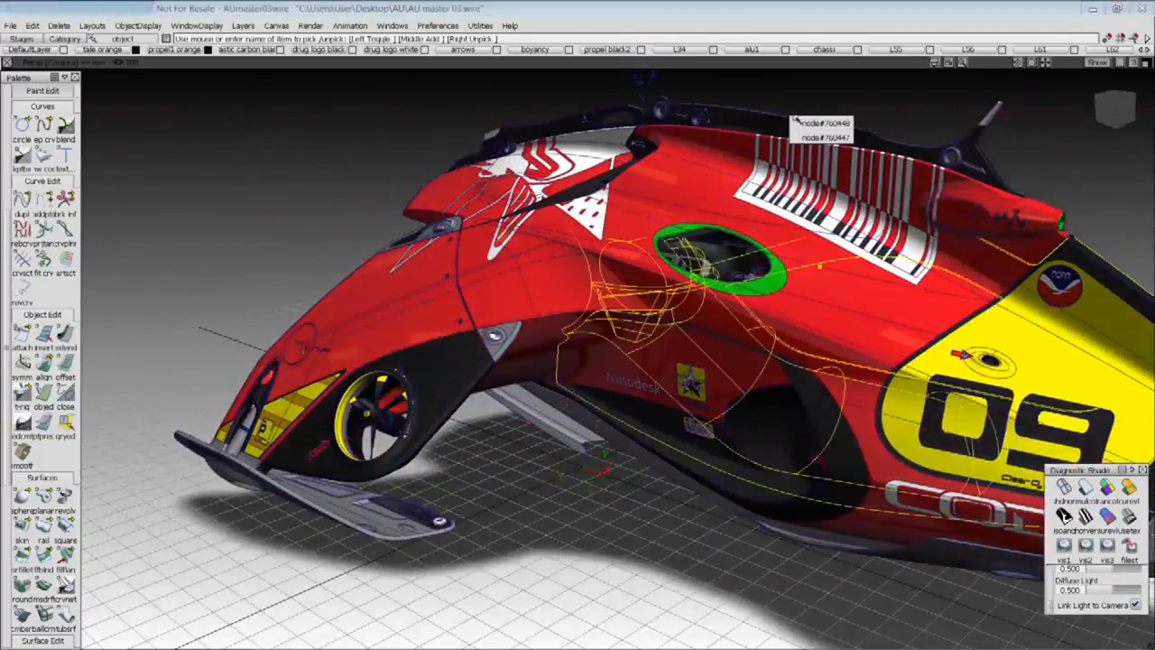
{"action": "left_click", "coordinate": [798, 121]}
{"action": "key", "text": "alt+h"}
{"action": "left_click_drag", "start_coordinate": [903, 271], "coordinate": [644, 170], "text": "alt+shift"}
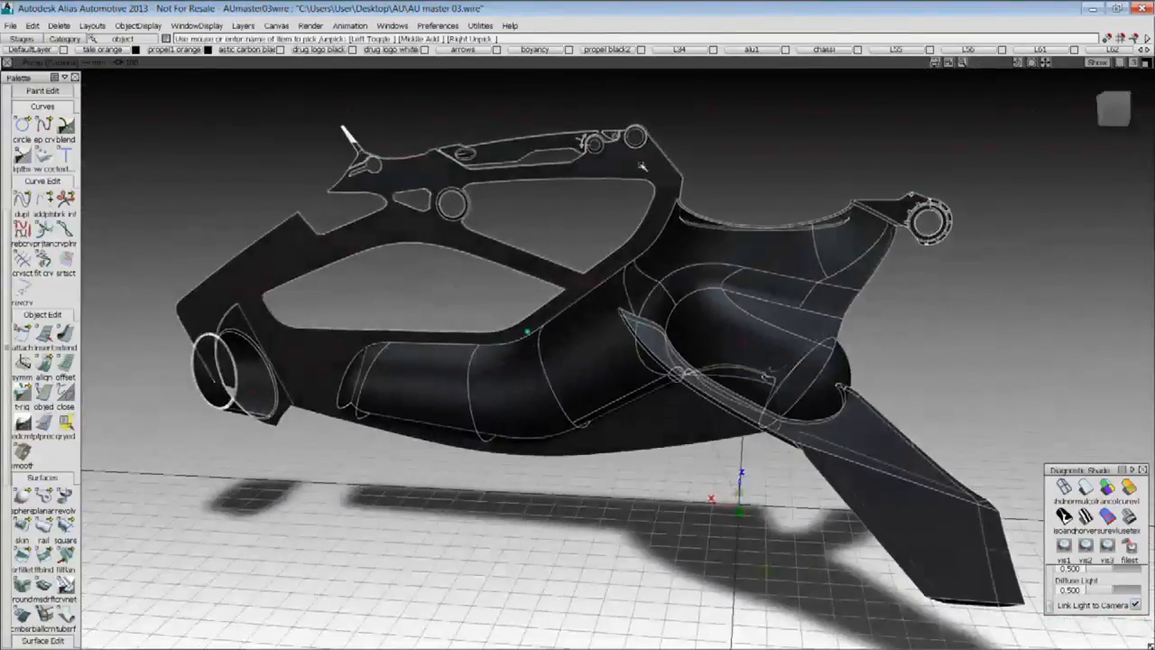
{"action": "middle_click_drag", "start_coordinate": [425, 272], "coordinate": [459, 302], "text": "alt+shift"}
{"action": "left_click_drag", "start_coordinate": [459, 301], "coordinate": [634, 214], "text": "alt+shift"}
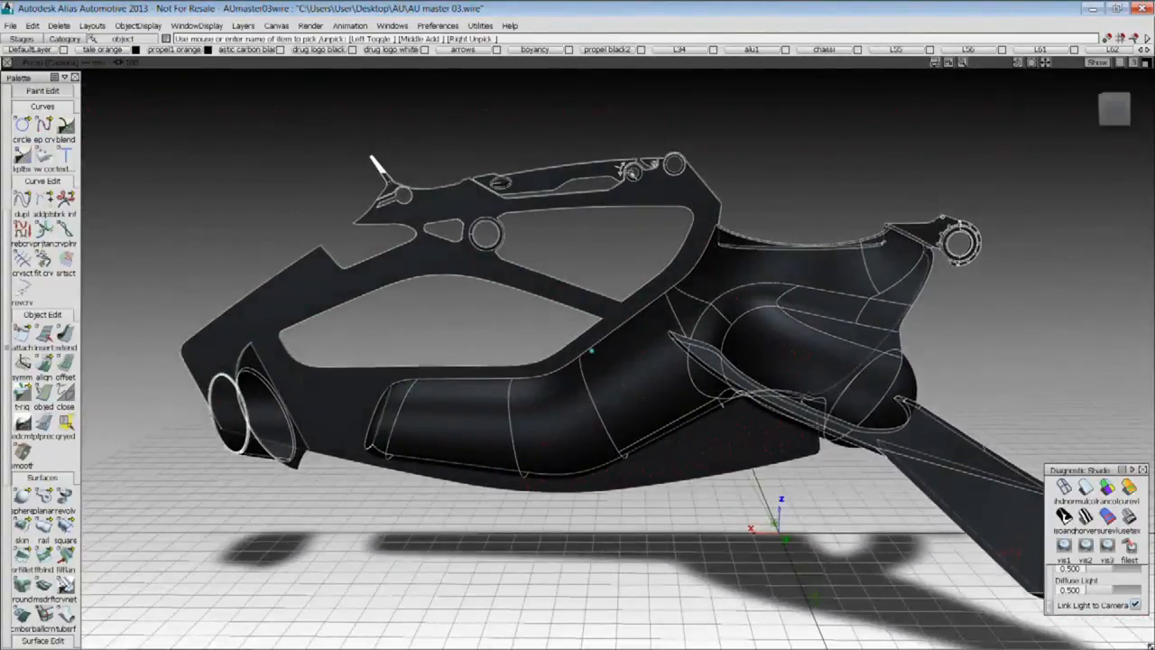
{"action": "left_click_drag", "start_coordinate": [621, 194], "coordinate": [638, 218], "text": "alt+shift"}
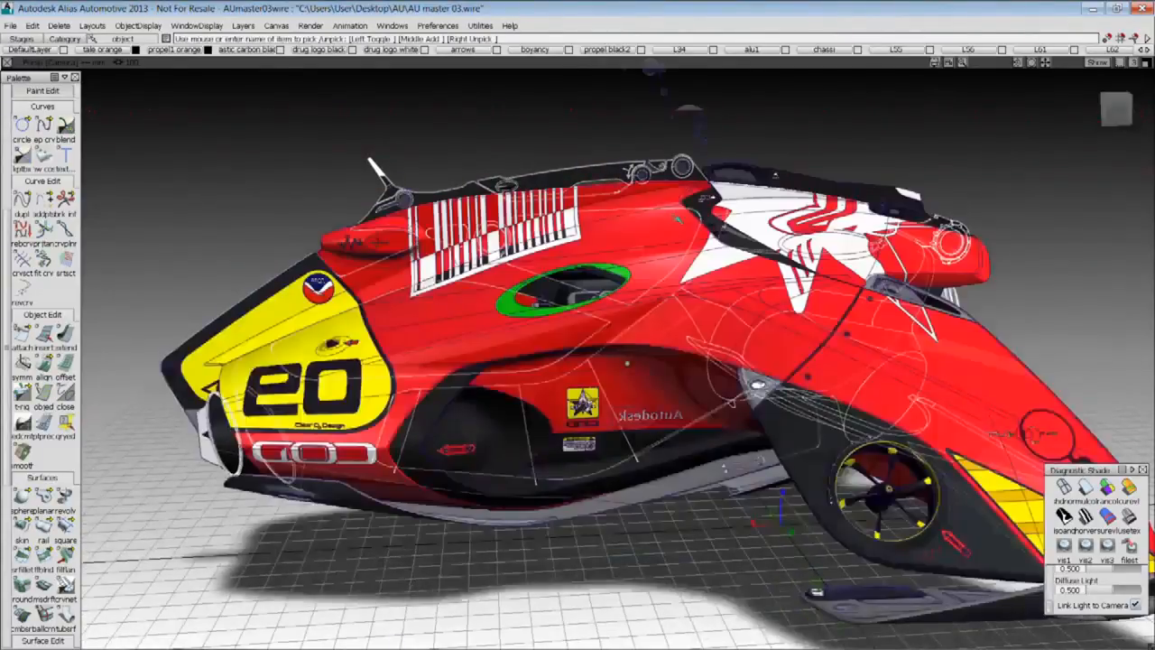
Show the full vehicle again and inspect the canopy's hinge mechanism up close
{"action": "left_click_drag", "start_coordinate": [668, 235], "coordinate": [697, 245], "text": "alt+shift"}
{"action": "right_click_drag", "start_coordinate": [698, 245], "coordinate": [727, 185], "text": "alt+shift"}
{"action": "right_click_drag", "start_coordinate": [379, 219], "coordinate": [434, 193], "text": "alt+shift"}
{"action": "left_click_drag", "start_coordinate": [433, 193], "coordinate": [496, 287], "text": "alt+shift"}
{"action": "right_click_drag", "start_coordinate": [496, 287], "coordinate": [859, 389], "text": "alt+shift"}
{"action": "left_click_drag", "start_coordinate": [859, 389], "coordinate": [975, 298], "text": "alt+shift"}
{"action": "right_click_drag", "start_coordinate": [974, 298], "coordinate": [934, 361], "text": "alt+shift"}
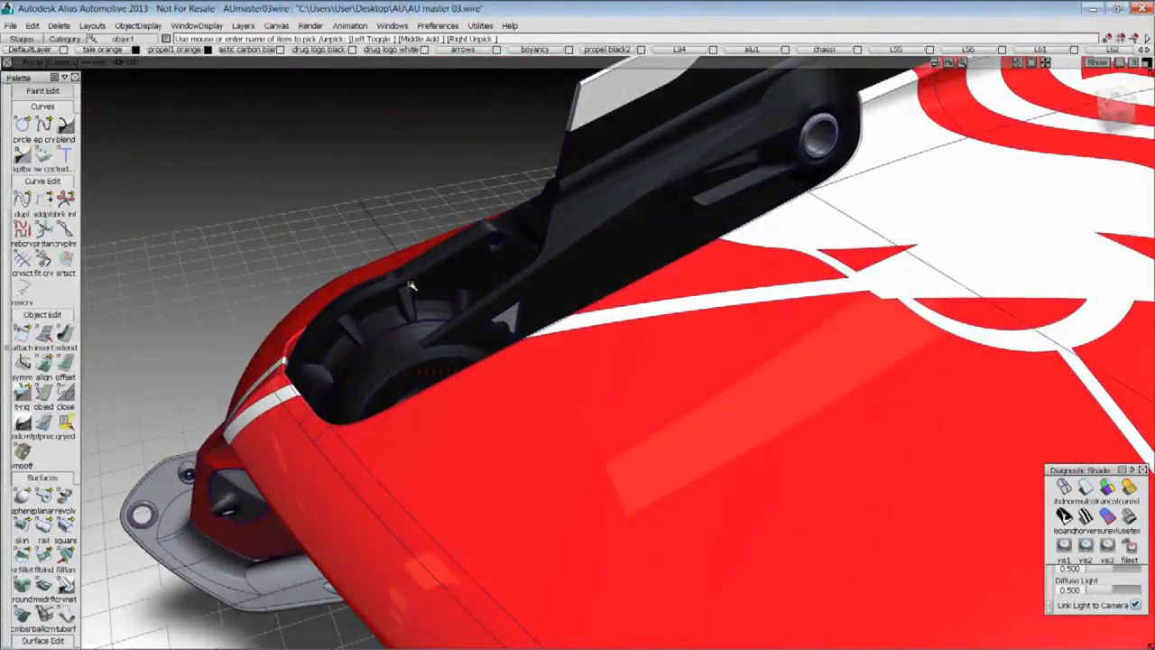
Examine the glass cockpit dome and front struts from the front, then the vehicle's side
{"action": "left_click_drag", "start_coordinate": [416, 286], "coordinate": [662, 638], "text": "alt+shift"}
{"action": "left_click_drag", "start_coordinate": [578, 361], "coordinate": [546, 420], "text": "alt+shift"}
{"action": "left_click_drag", "start_coordinate": [376, 218], "coordinate": [790, 378], "text": "alt+shift"}
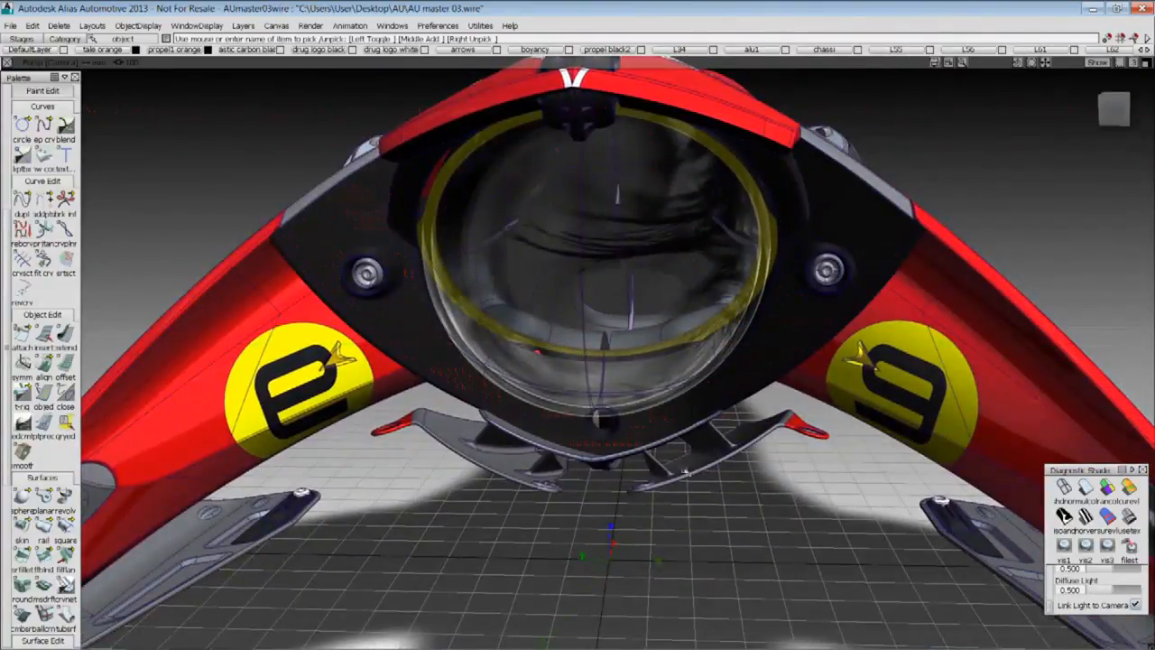
{"action": "left_click_drag", "start_coordinate": [684, 472], "coordinate": [593, 466], "text": "alt+shift"}
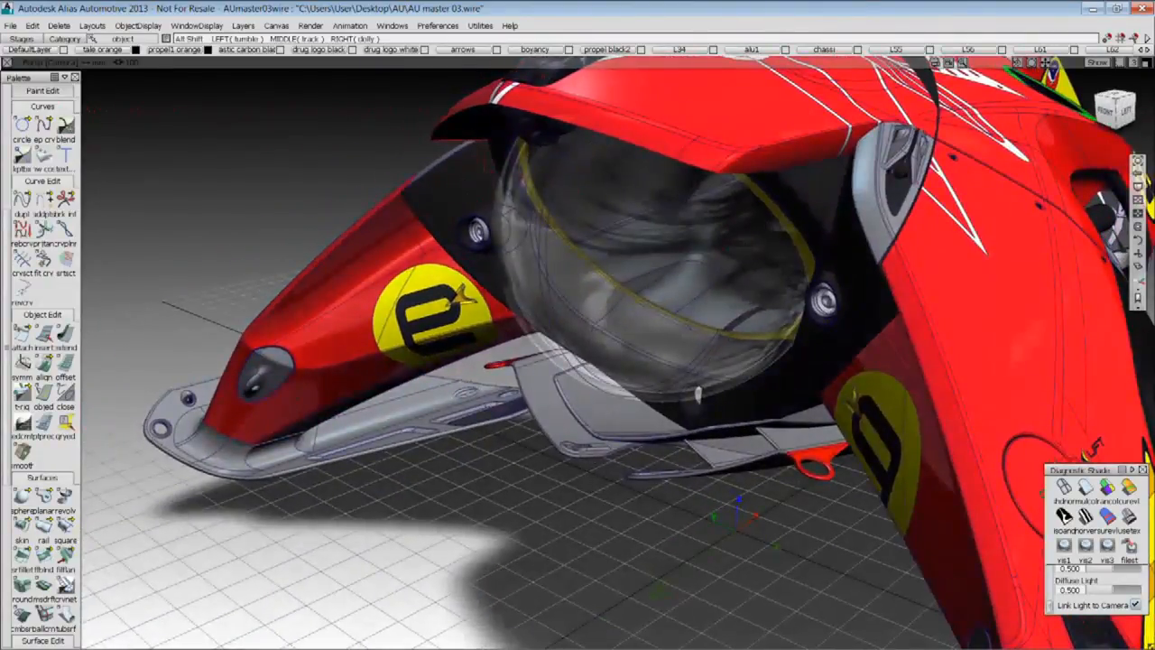
{"action": "left_click_drag", "start_coordinate": [698, 433], "coordinate": [470, 433], "text": "alt+shift"}
{"action": "middle_click_drag", "start_coordinate": [706, 337], "coordinate": [611, 325], "text": "alt+shift"}
{"action": "right_click_drag", "start_coordinate": [830, 345], "coordinate": [910, 348], "text": "alt+shift"}
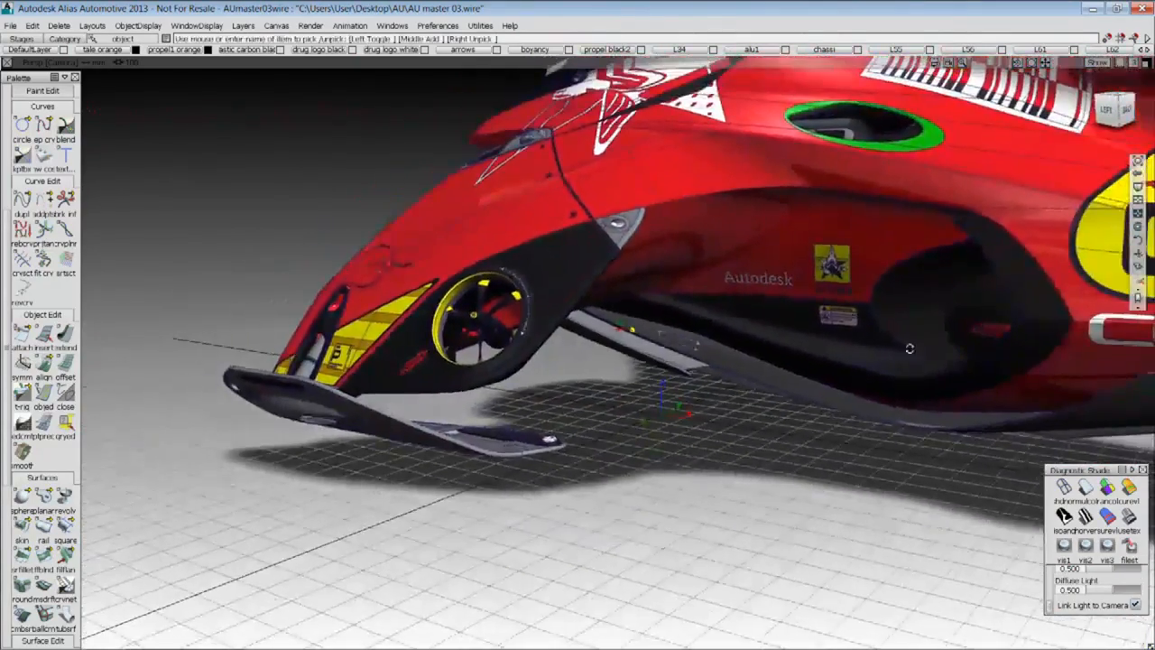
Inspect the Autodesk and warning decals on the inner side panel and the rear propeller in its duct
{"action": "left_click_drag", "start_coordinate": [777, 334], "coordinate": [818, 356], "text": "alt+shift"}
{"action": "right_click_drag", "start_coordinate": [818, 356], "coordinate": [969, 279], "text": "alt+shift"}
{"action": "middle_click_drag", "start_coordinate": [970, 279], "coordinate": [723, 423], "text": "alt+shift"}
{"action": "left_click_drag", "start_coordinate": [722, 423], "coordinate": [767, 422], "text": "alt+shift"}
{"action": "left_click_drag", "start_coordinate": [641, 457], "coordinate": [696, 365], "text": "alt+shift"}
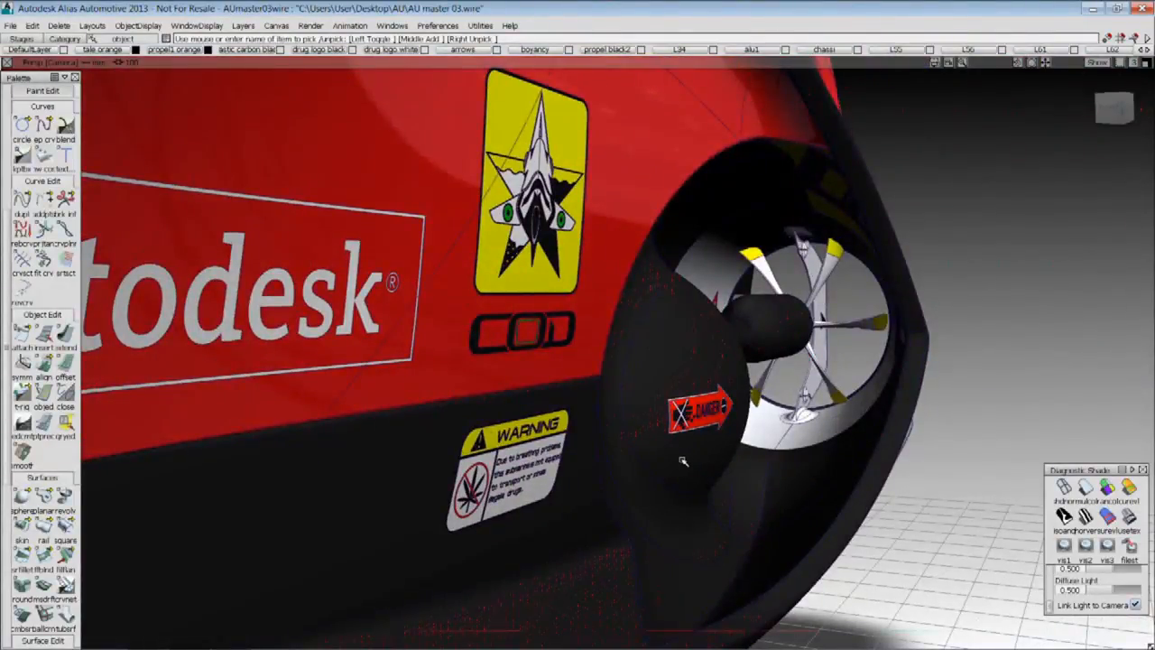
{"action": "right_click_drag", "start_coordinate": [706, 441], "coordinate": [810, 467], "text": "alt+shift"}
{"action": "left_click_drag", "start_coordinate": [810, 467], "coordinate": [645, 425], "text": "alt+shift"}
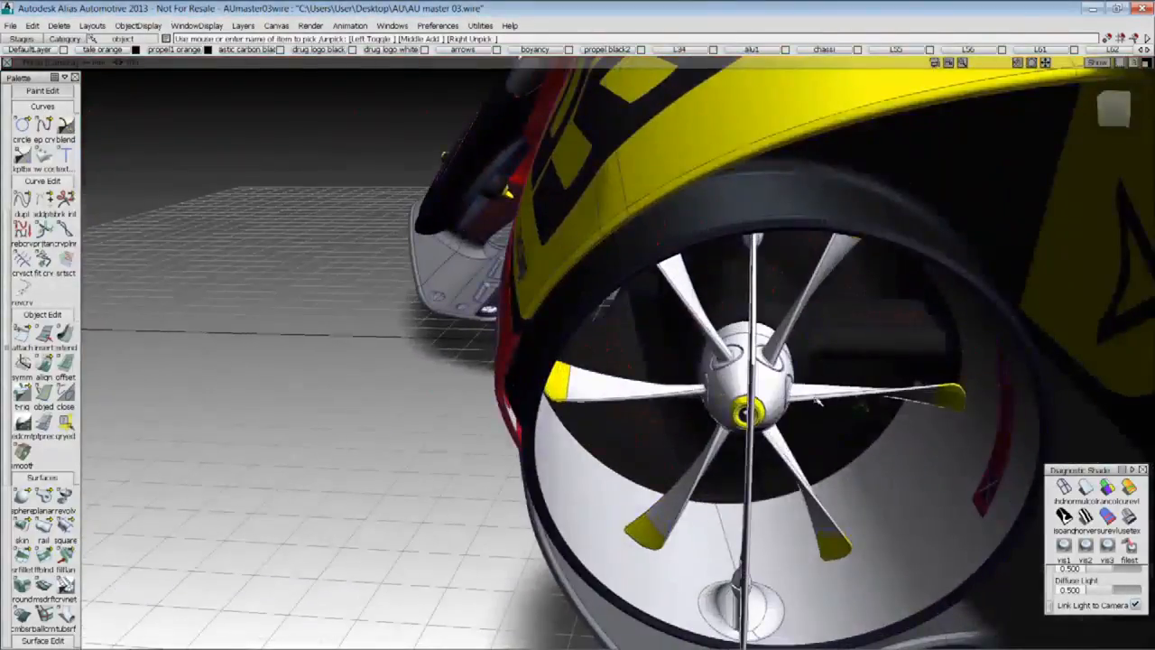
Pick the rear propeller and engine assembly and isolate it to examine its inner components
{"action": "left_click", "coordinate": [748, 413]}
{"action": "left_click_drag", "start_coordinate": [748, 413], "coordinate": [871, 303], "text": "alt+shift"}
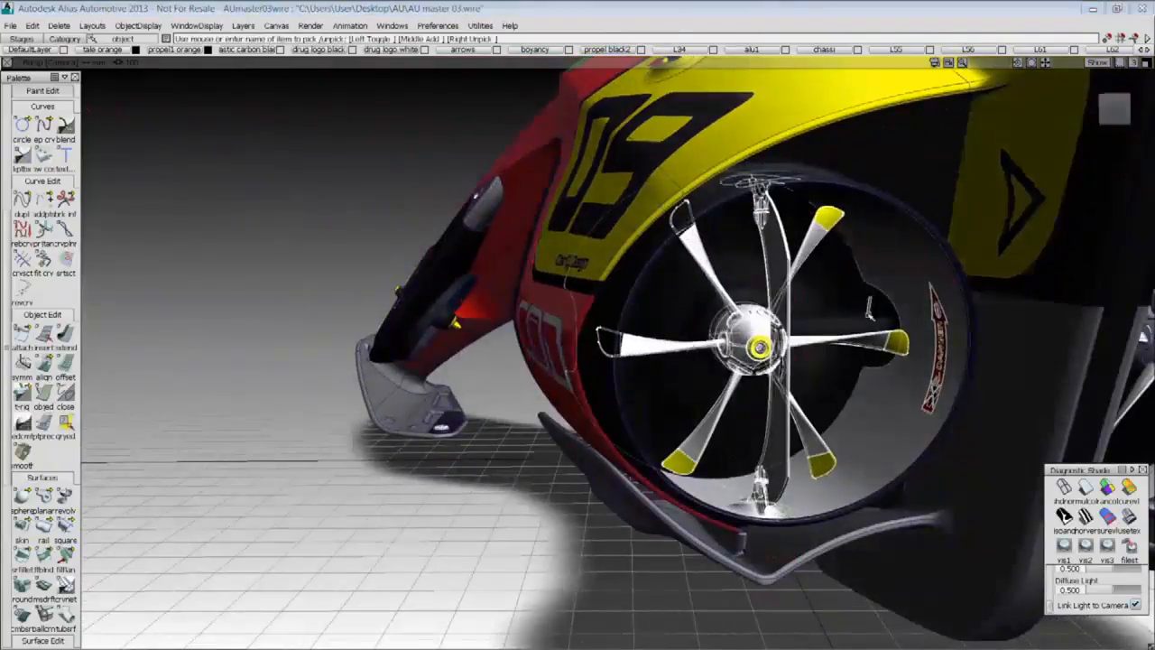
{"action": "left_click", "coordinate": [873, 296]}
{"action": "left_click", "coordinate": [883, 298]}
{"action": "left_click_drag", "start_coordinate": [883, 296], "coordinate": [761, 442], "text": "alt+shift"}
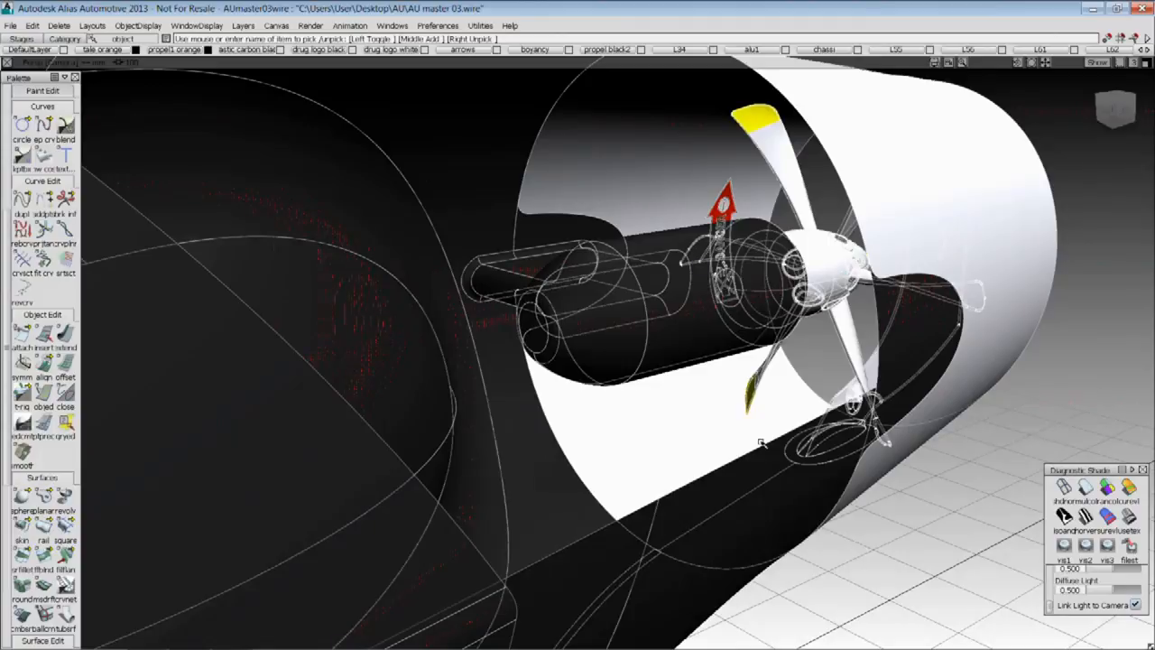
{"action": "left_click_drag", "start_coordinate": [762, 444], "coordinate": [465, 360], "text": "alt+shift"}
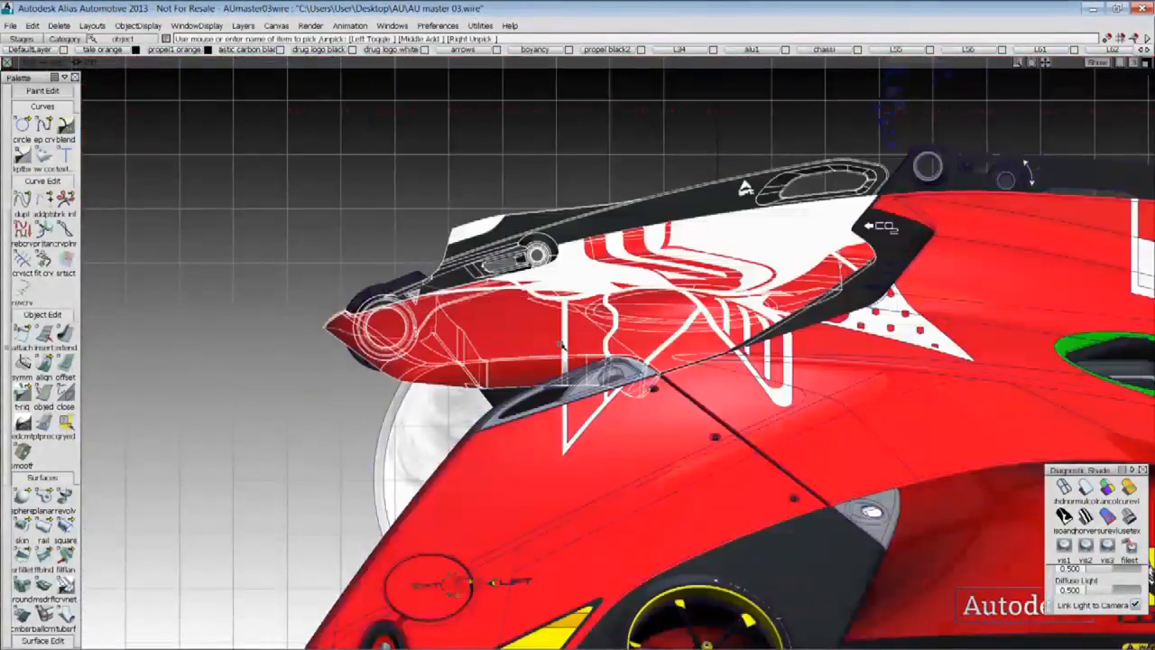
Center the picked canopy's pivot in the side view and move it onto the front hinge
{"action": "key", "text": "alt+h"}
{"action": "left_click", "coordinate": [535, 255], "text": "ctrl+shift"}
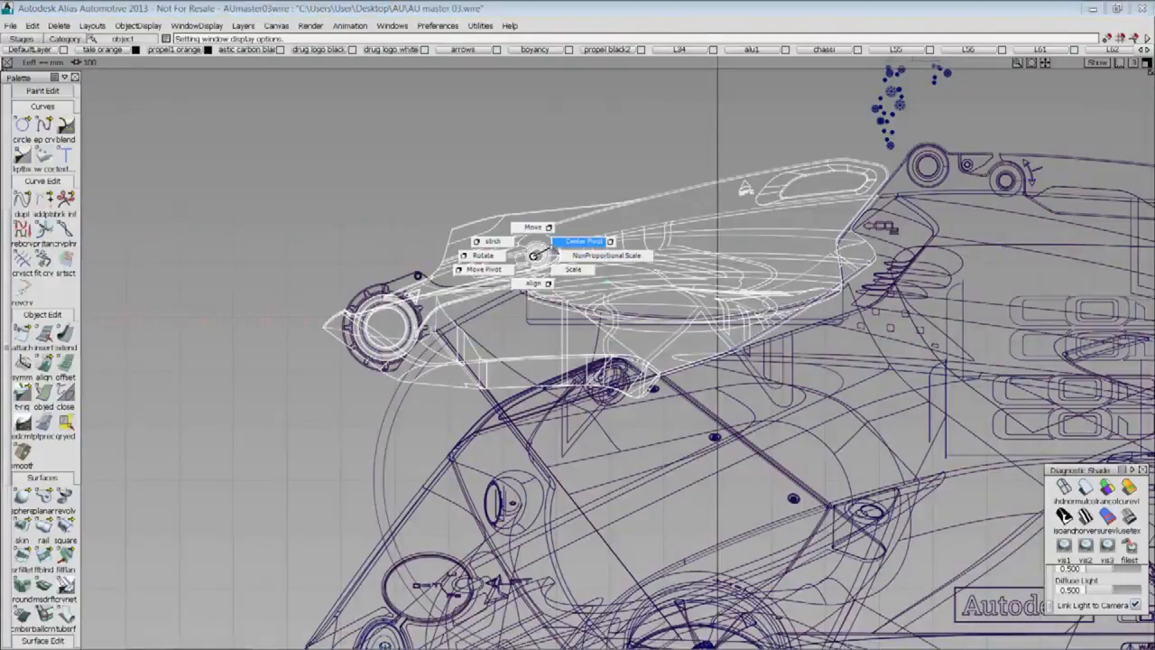
{"action": "left_click_drag", "start_coordinate": [560, 245], "coordinate": [562, 244], "text": "ctrl+shift"}
{"action": "left_click_drag", "start_coordinate": [598, 190], "coordinate": [547, 204], "text": "ctrl+shift"}
{"action": "left_click_drag", "start_coordinate": [585, 143], "coordinate": [389, 139]}
{"action": "middle_click_drag", "start_coordinate": [336, 138], "coordinate": [338, 139]}
{"action": "right_click_drag", "start_coordinate": [338, 140], "coordinate": [339, 167]}
{"action": "middle_click_drag", "start_coordinate": [341, 168], "coordinate": [362, 167]}
{"action": "right_click_drag", "start_coordinate": [363, 167], "coordinate": [363, 180]}
{"action": "middle_click_drag", "start_coordinate": [363, 180], "coordinate": [369, 182]}
{"action": "right_click_drag", "start_coordinate": [369, 181], "coordinate": [367, 189]}
Rotate the canopy open about its front hinge and check the opened cockpit in shaded perspective
{"action": "right_click_drag", "start_coordinate": [552, 176], "coordinate": [517, 176], "text": "ctrl+shift"}
{"action": "middle_click_drag", "start_coordinate": [591, 152], "coordinate": [2, 174]}
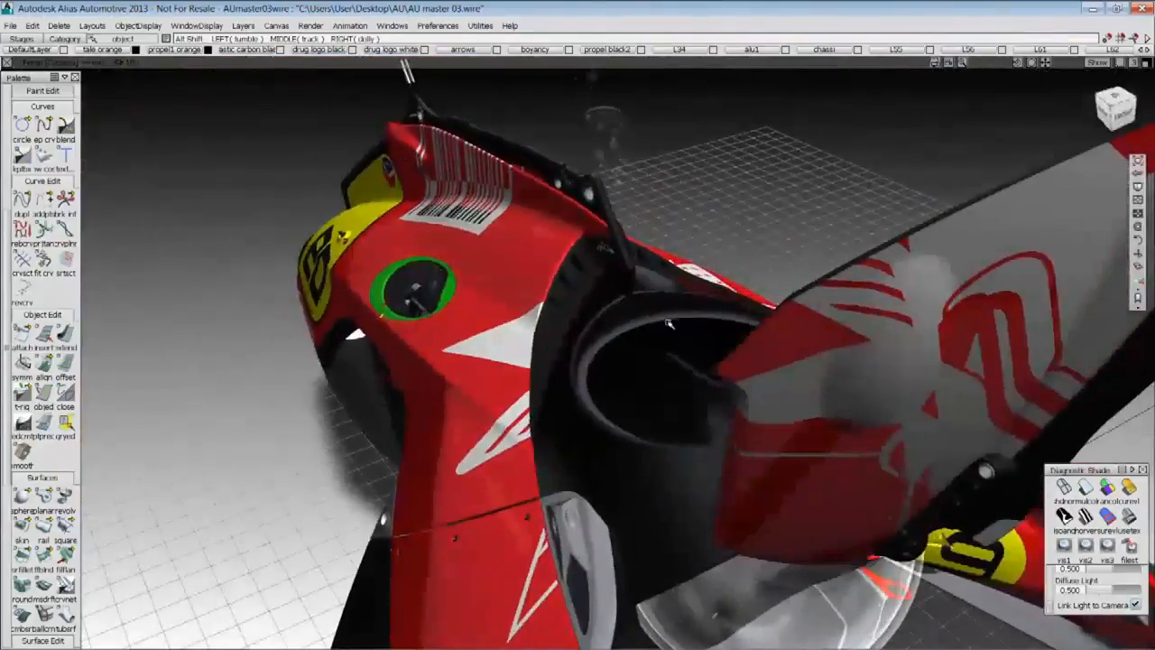
{"action": "left_click_drag", "start_coordinate": [577, 352], "coordinate": [733, 312], "text": "alt+shift"}
{"action": "right_click_drag", "start_coordinate": [733, 312], "coordinate": [795, 322], "text": "alt+shift"}
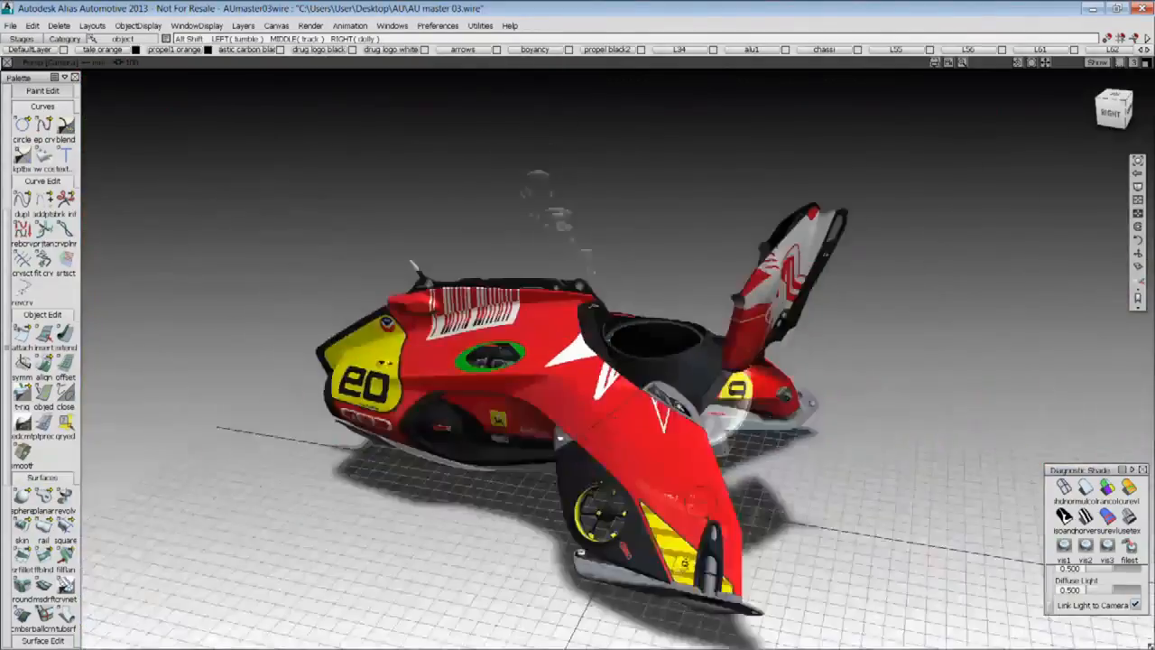
Examine the opened canopy in shaded side and three-quarter views, then the vehicle's internal structure in wireframe perspective
{"action": "left_click_drag", "start_coordinate": [416, 289], "coordinate": [339, 281], "text": "alt+shift"}
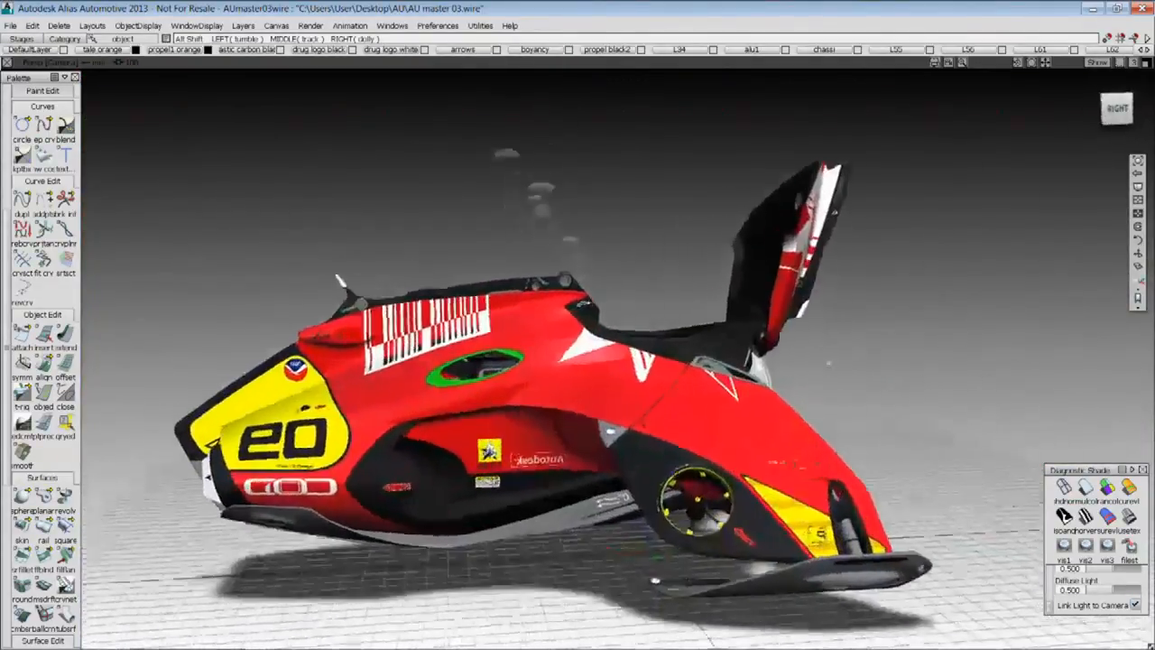
{"action": "left_click_drag", "start_coordinate": [829, 363], "coordinate": [889, 370], "text": "alt+shift"}
{"action": "right_click_drag", "start_coordinate": [889, 370], "coordinate": [947, 374], "text": "alt+shift"}
{"action": "left_click_drag", "start_coordinate": [947, 374], "coordinate": [979, 339], "text": "alt+shift"}
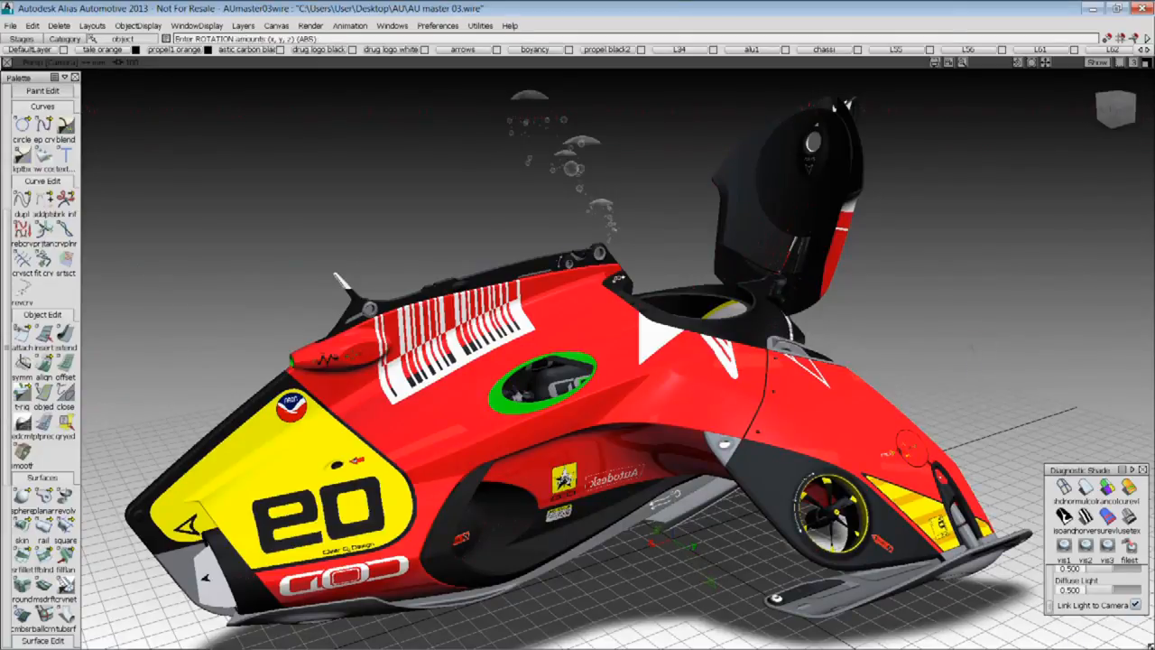
{"action": "key", "text": "5"}
{"action": "mouse_move", "coordinate": [973, 345]}
{"action": "left_mouse_down", "text": "alt+shift"}
{"action": "mouse_move", "coordinate": [982, 340]}
{"action": "mouse_move", "coordinate": [943, 343]}
{"action": "mouse_move", "coordinate": [959, 348]}
{"action": "left_mouse_up", "text": "alt+shift"}
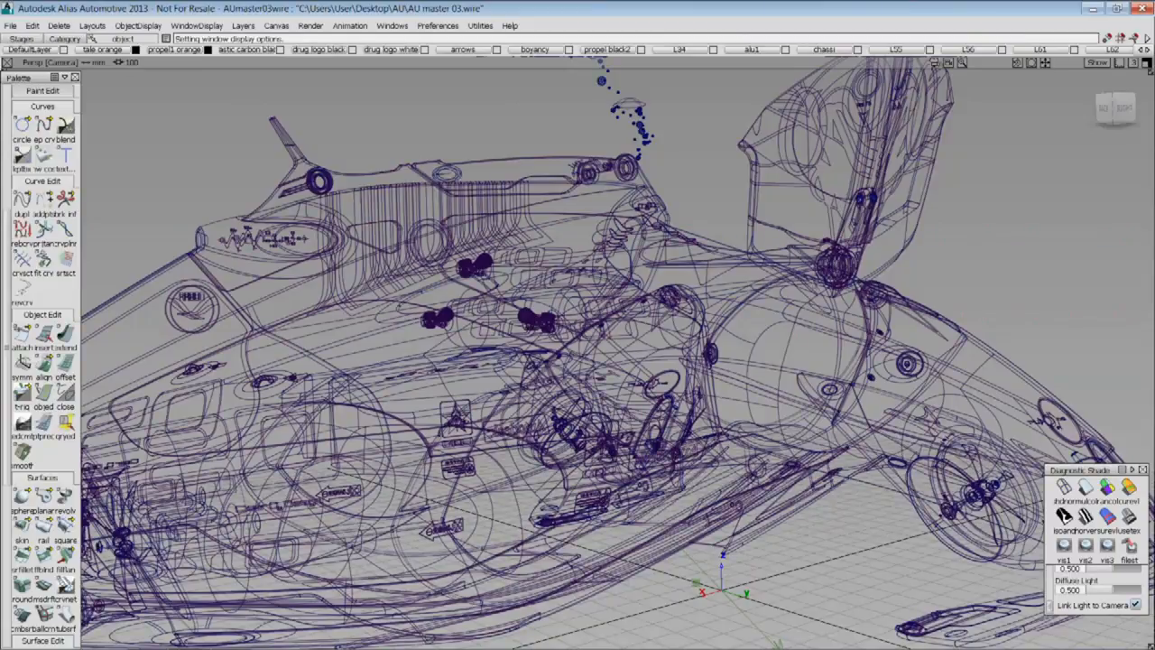
{"action": "right_click_drag", "start_coordinate": [959, 348], "coordinate": [867, 352], "text": "alt+shift"}
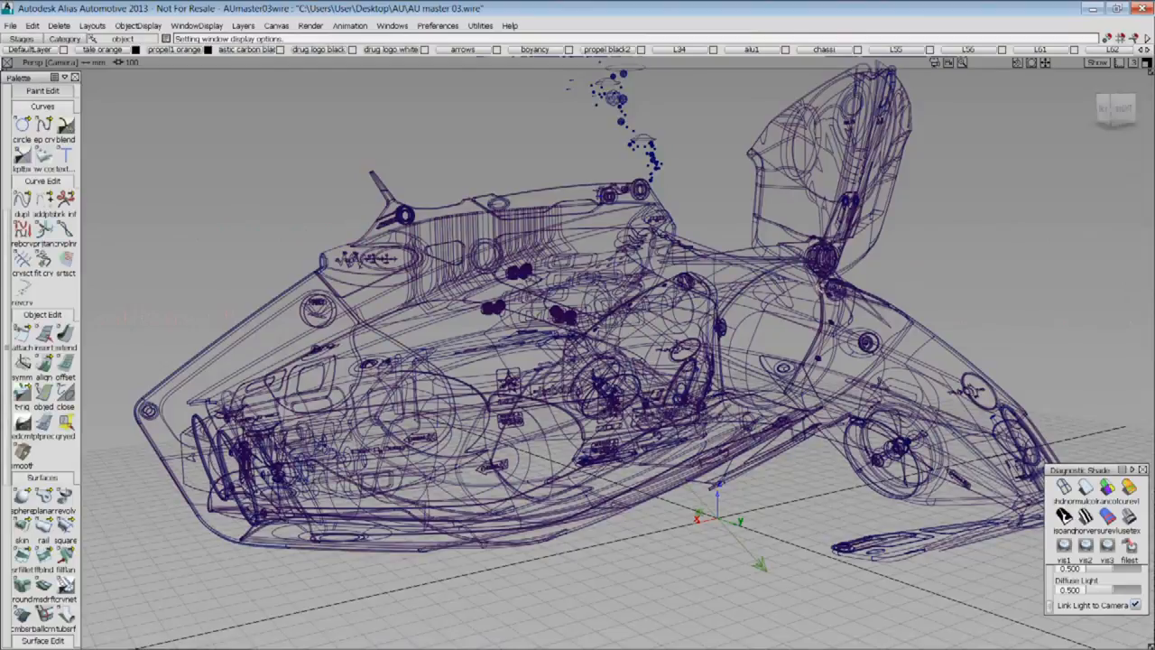
{"action": "left_click_drag", "start_coordinate": [817, 307], "coordinate": [748, 302], "text": "alt+shift"}
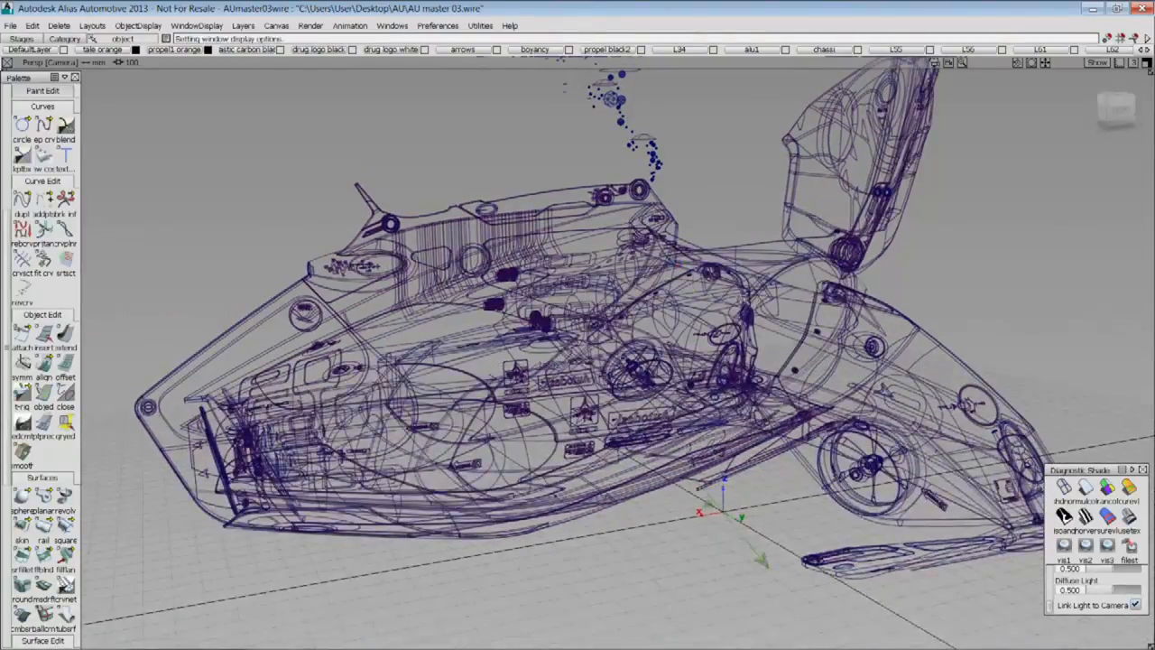
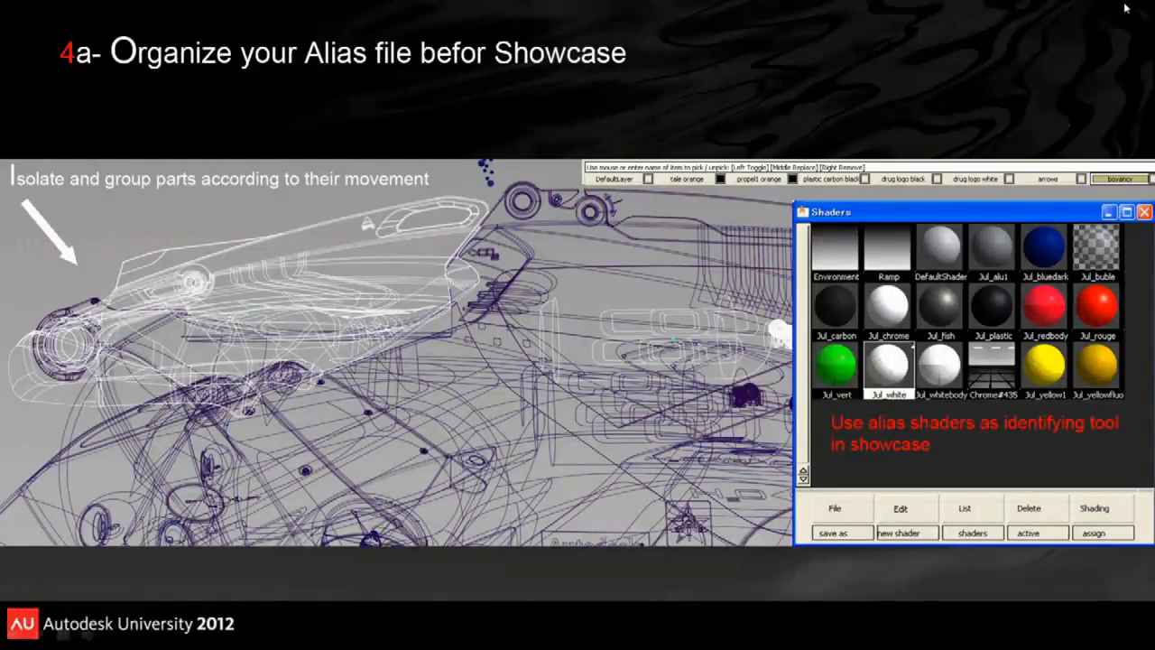
Switch to Autodesk Showcase Professional 2013, view the vehicle's body up close and bring up the selection options for its red surface
{"action": "key", "text": "alt+Tab"}
{"action": "key", "text": "alt+Tab"}
{"action": "key", "text": "alt+Tab"}
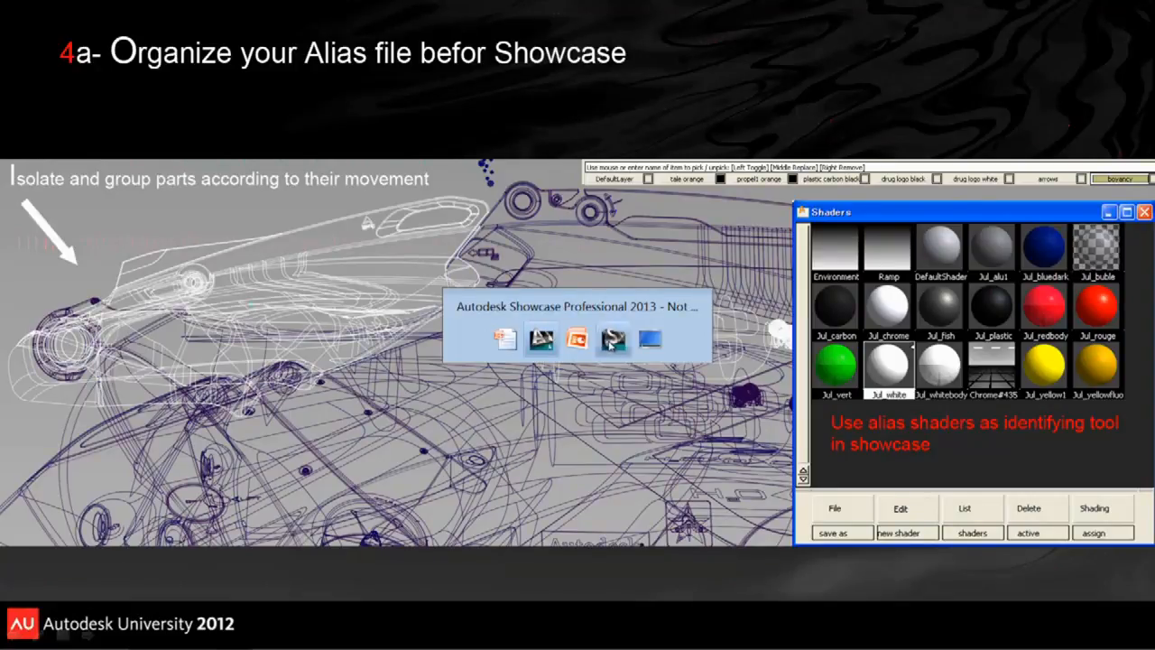
{"action": "left_click", "coordinate": [613, 340]}
{"action": "left_click_drag", "start_coordinate": [736, 394], "coordinate": [741, 466]}
{"action": "right_click_drag", "start_coordinate": [740, 466], "coordinate": [757, 475]}
{"action": "left_click_drag", "start_coordinate": [756, 476], "coordinate": [690, 424]}
{"action": "right_click", "coordinate": [593, 358]}
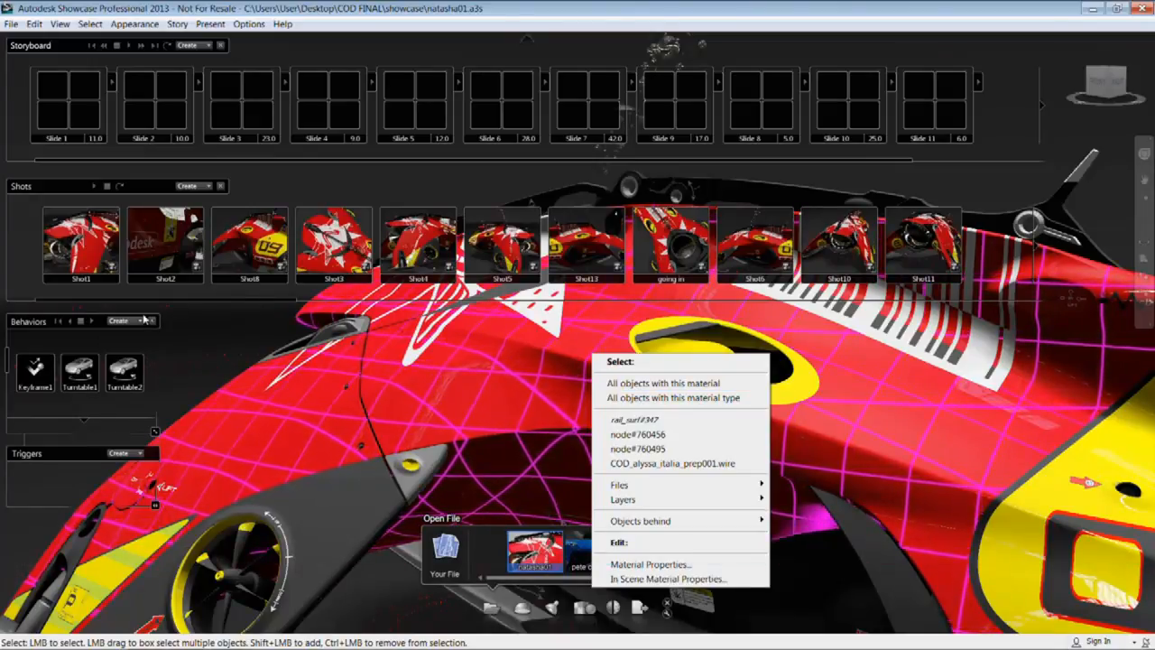
Select the whole canopy through its group node#760486 to show its parts grouped according to their movement
{"action": "left_click", "coordinate": [224, 339]}
{"action": "middle_click_drag", "start_coordinate": [327, 366], "coordinate": [722, 420], "text": "alt"}
{"action": "left_click_drag", "start_coordinate": [723, 420], "coordinate": [766, 366], "text": "alt"}
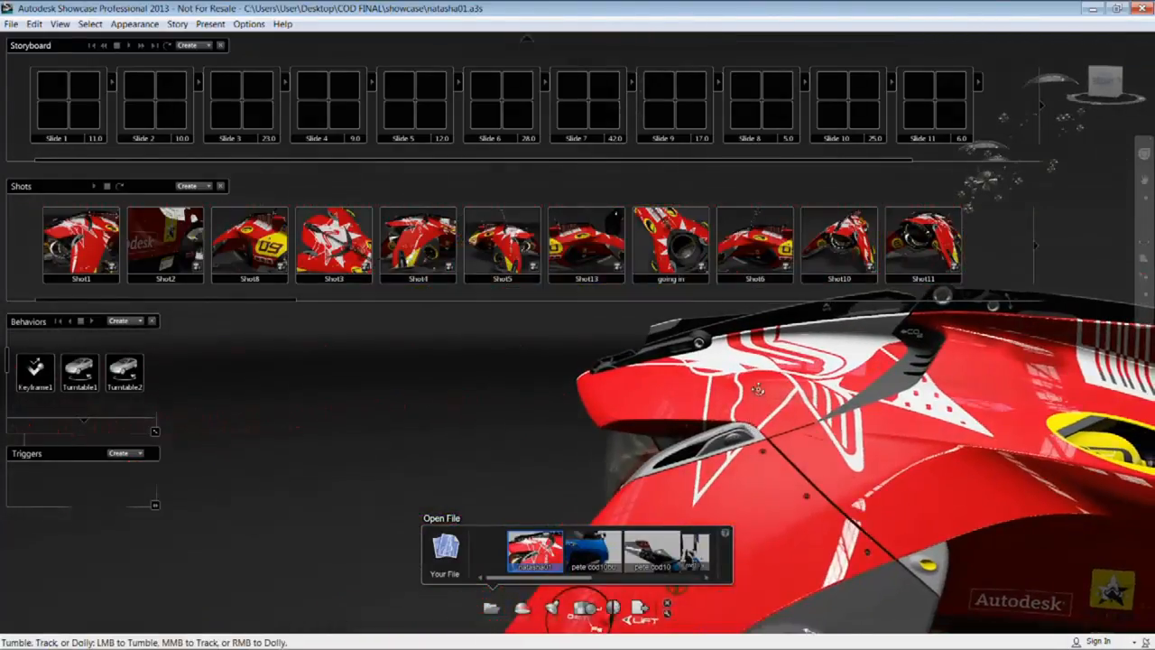
{"action": "right_click", "coordinate": [766, 366]}
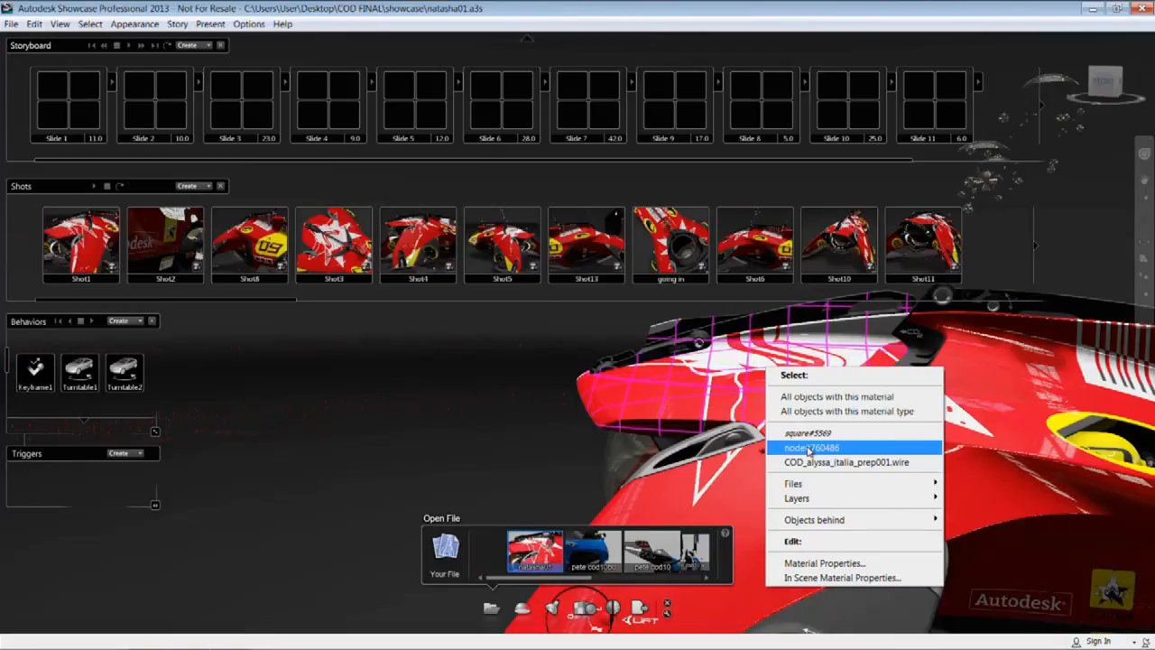
{"action": "left_click", "coordinate": [809, 449]}
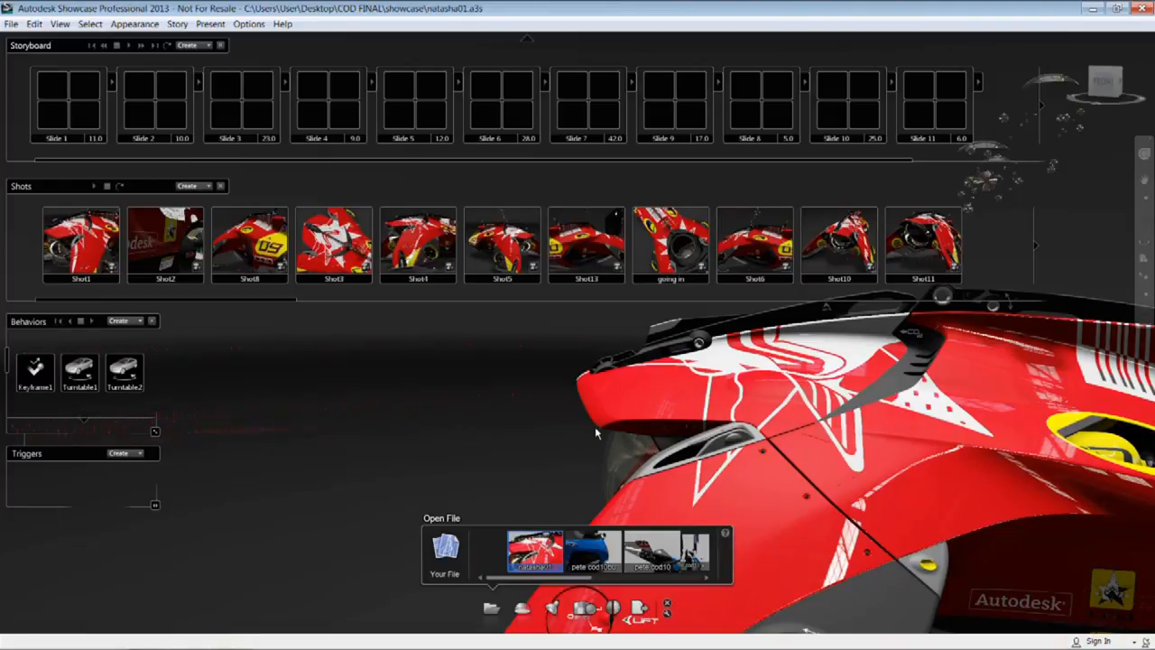
{"action": "right_click", "coordinate": [718, 374]}
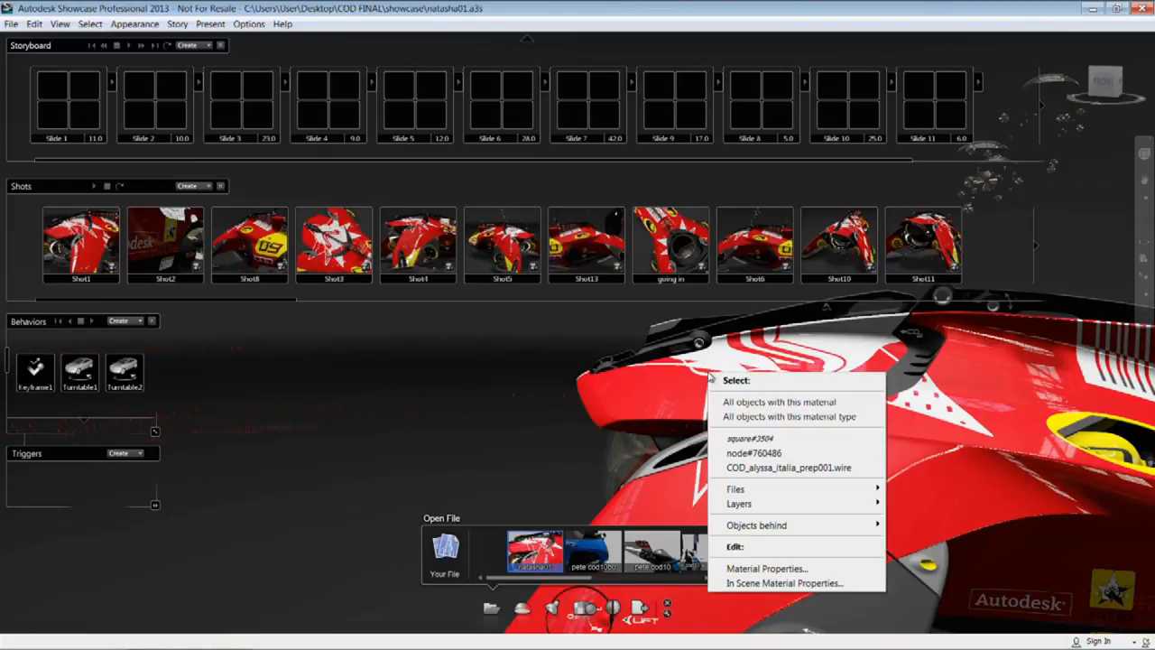
{"action": "left_click", "coordinate": [754, 452]}
{"action": "left_click_drag", "start_coordinate": [781, 370], "coordinate": [764, 365], "text": "alt"}
{"action": "middle_click_drag", "start_coordinate": [764, 365], "coordinate": [768, 453], "text": "alt"}
{"action": "left_click_drag", "start_coordinate": [767, 453], "coordinate": [769, 458], "text": "alt"}
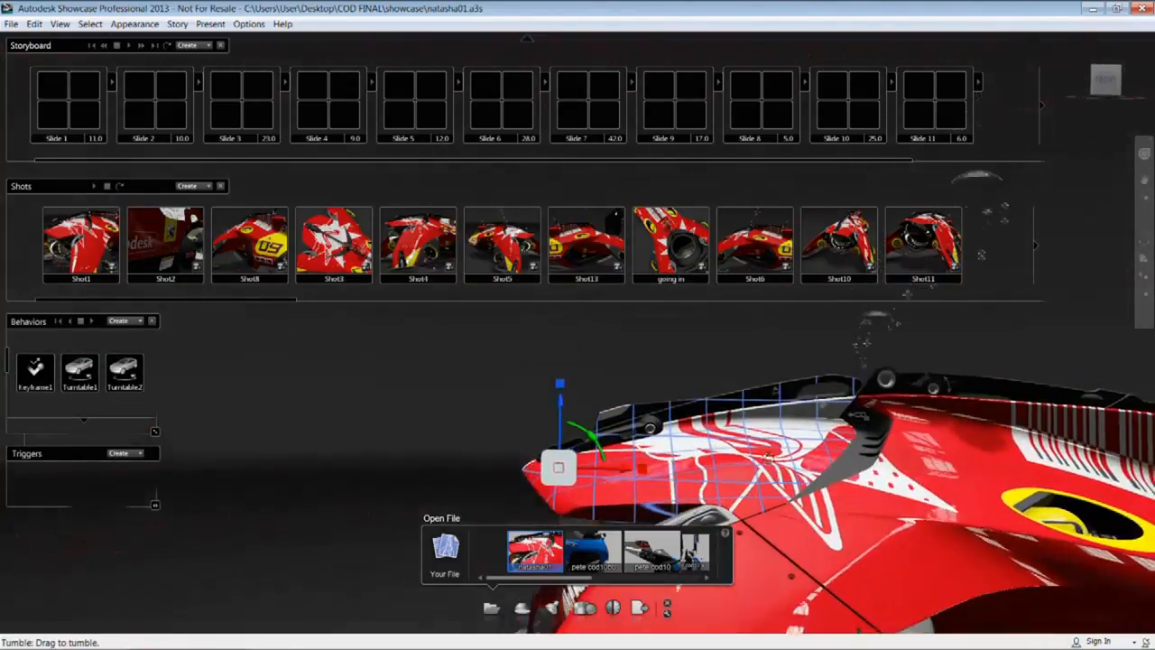
Open the material properties of the red body surface and enlarge the dialog to show the reflectivity settings
{"action": "middle_click_drag", "start_coordinate": [769, 456], "coordinate": [773, 395], "text": "alt"}
{"action": "left_click_drag", "start_coordinate": [777, 397], "coordinate": [726, 403], "text": "alt"}
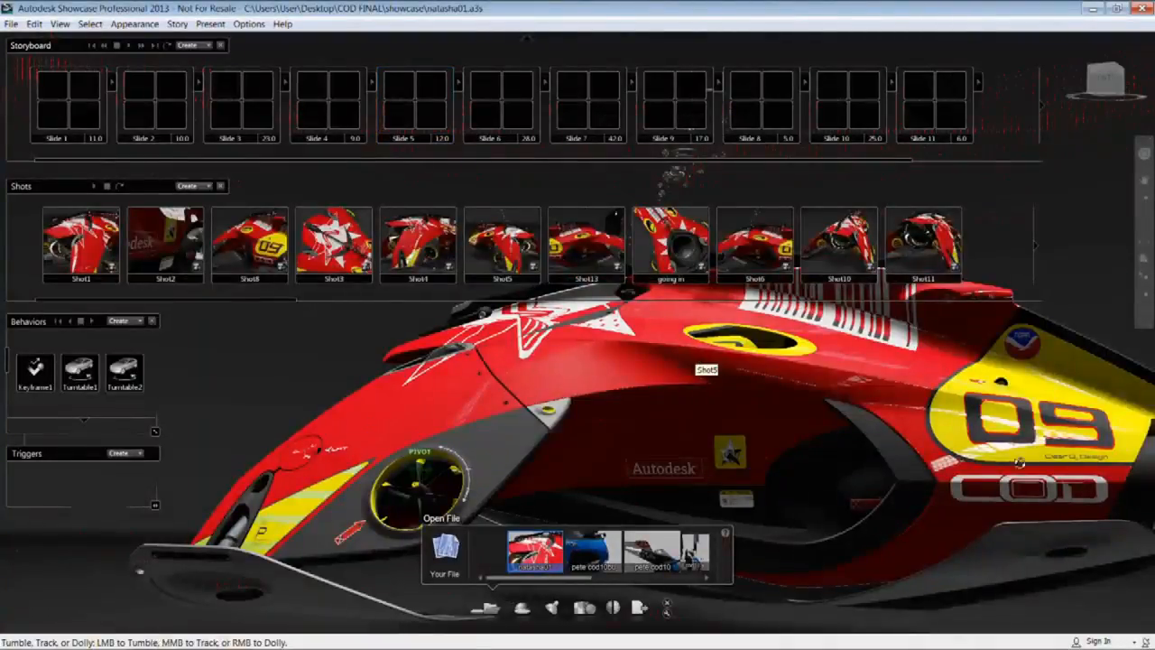
{"action": "left_click_drag", "start_coordinate": [869, 395], "coordinate": [946, 305]}
{"action": "left_click_drag", "start_coordinate": [957, 566], "coordinate": [944, 558], "text": "alt"}
{"action": "right_click_drag", "start_coordinate": [944, 558], "coordinate": [691, 418], "text": "alt"}
{"action": "right_click", "coordinate": [692, 418]}
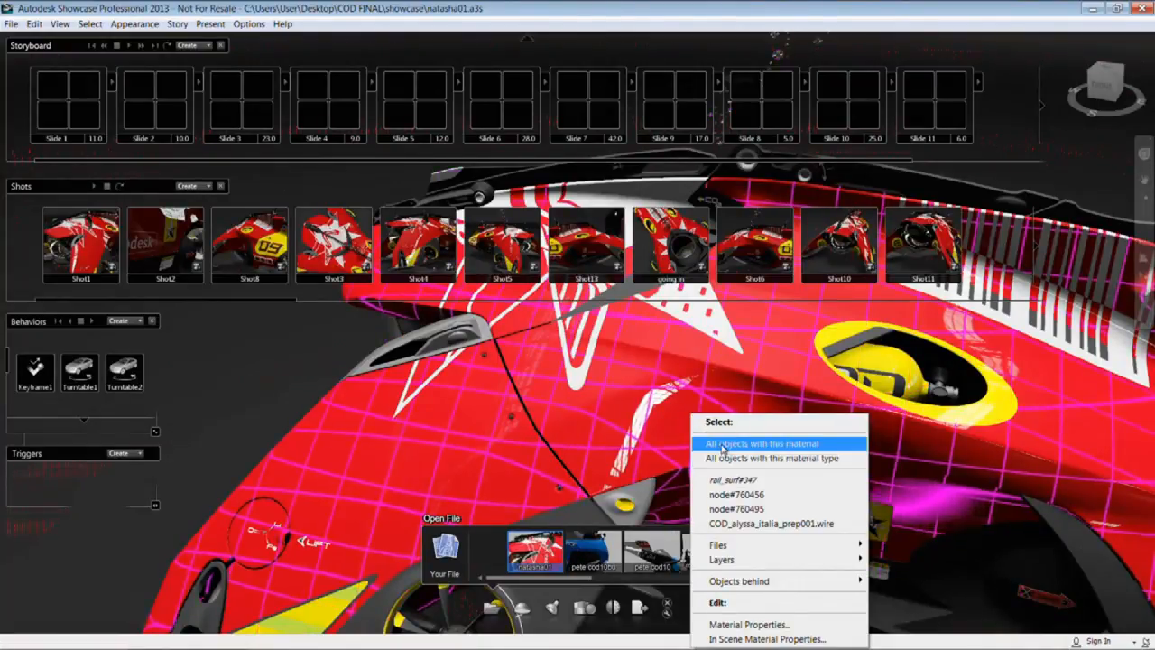
{"action": "left_click", "coordinate": [750, 624]}
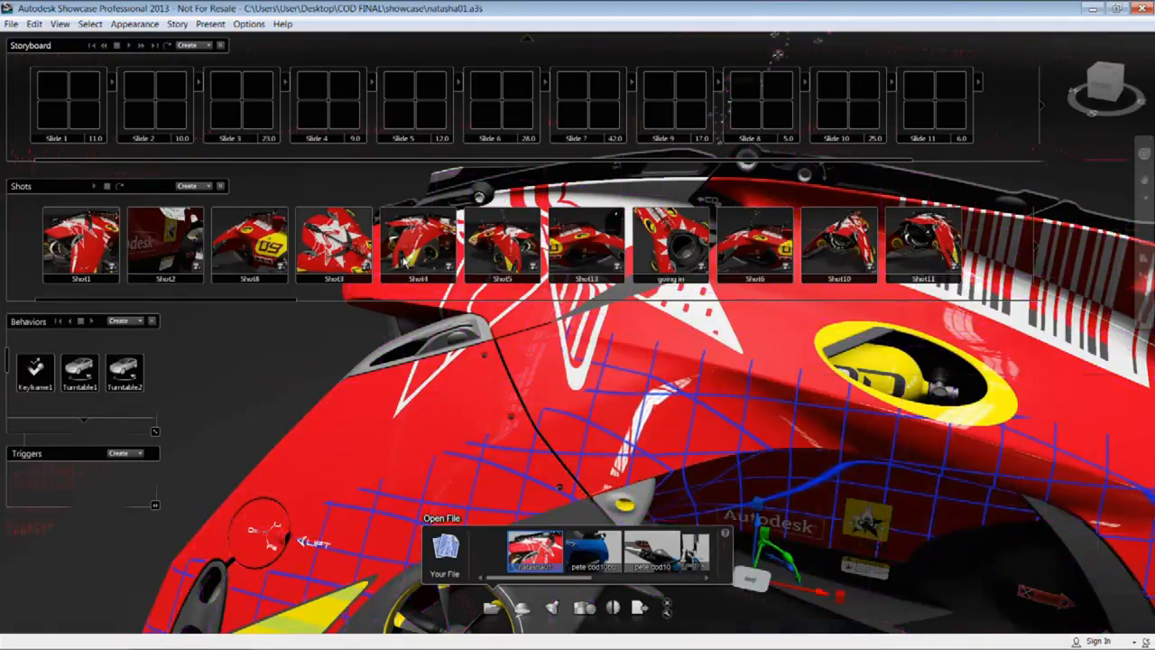
{"action": "left_click_drag", "start_coordinate": [865, 166], "coordinate": [553, 158]}
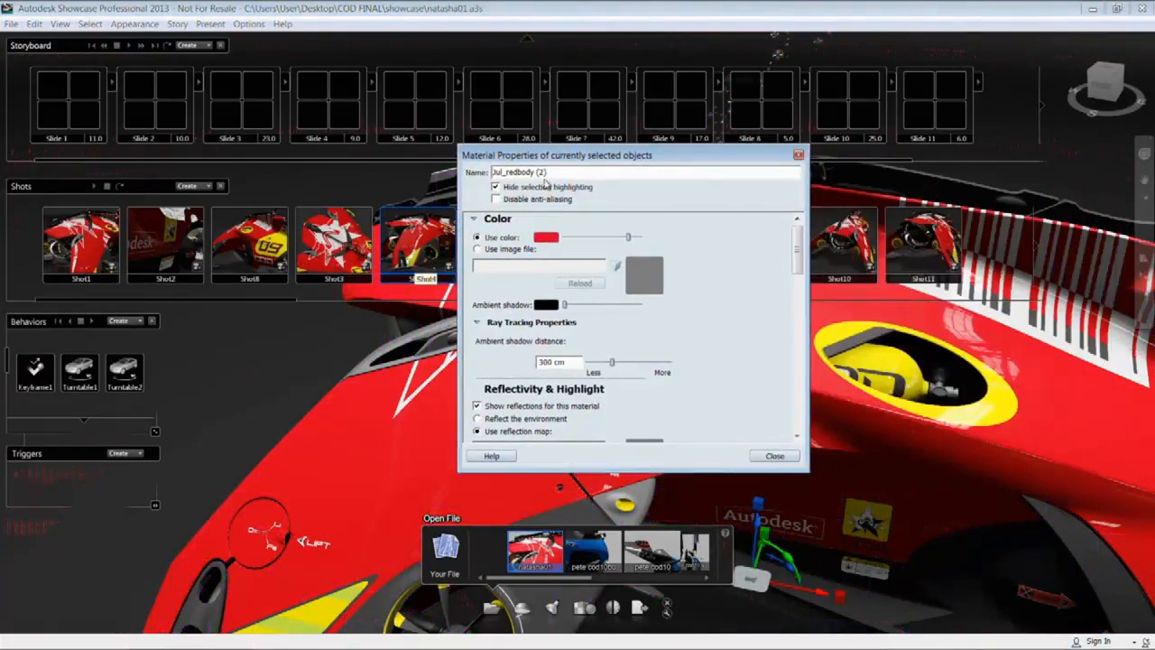
{"action": "left_click_drag", "start_coordinate": [809, 471], "coordinate": [903, 627]}
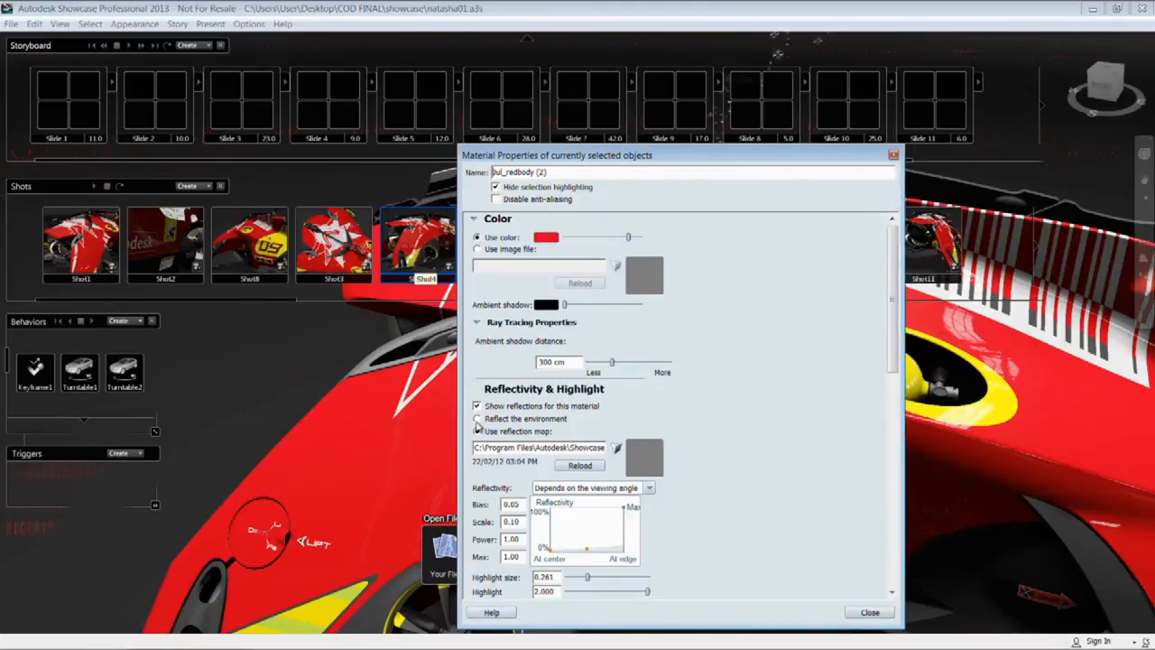
Try environment reflection on the red body material, return to the reflection map and browse its image files without choosing one
{"action": "left_click", "coordinate": [478, 420]}
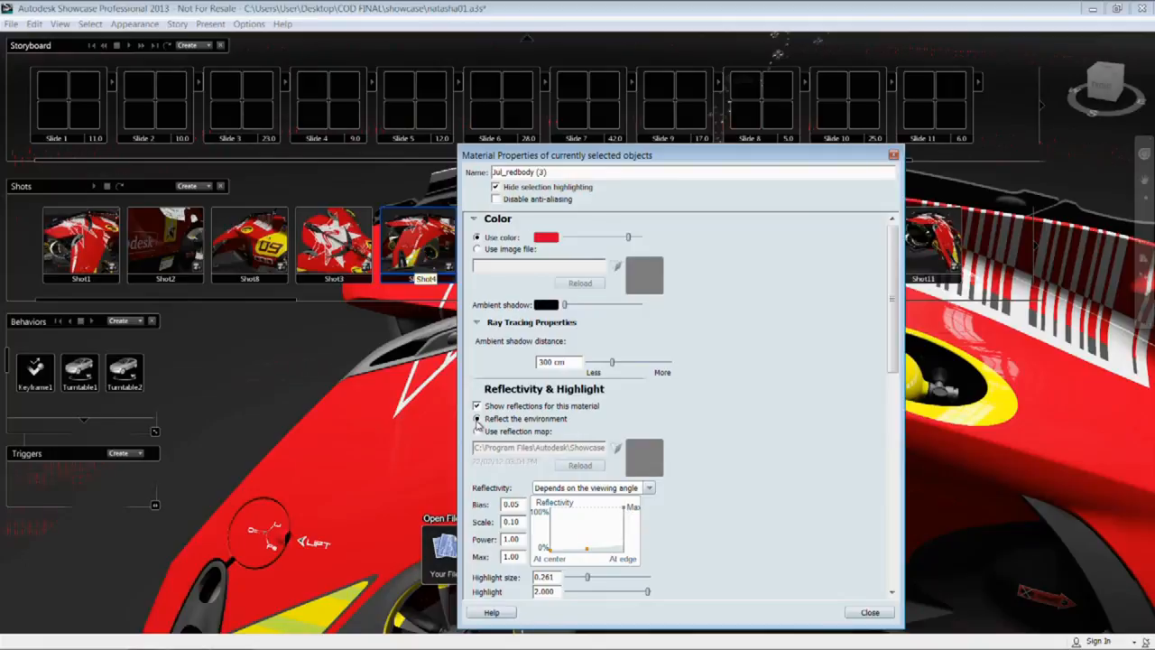
{"action": "left_click", "coordinate": [477, 431]}
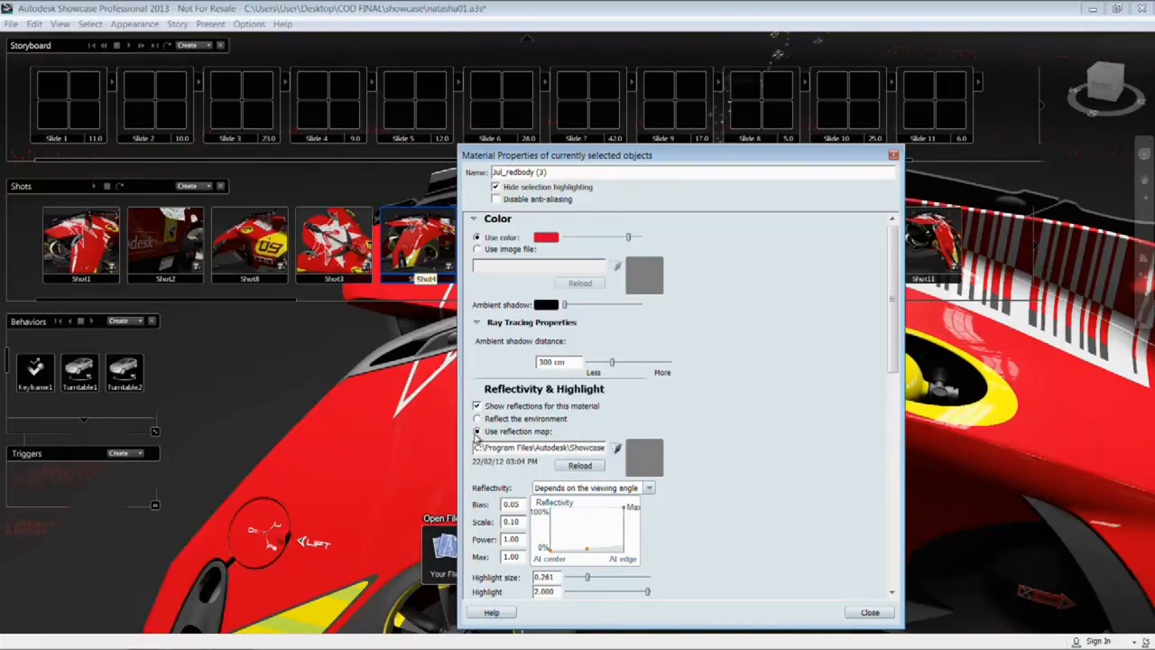
{"action": "left_click", "coordinate": [617, 447]}
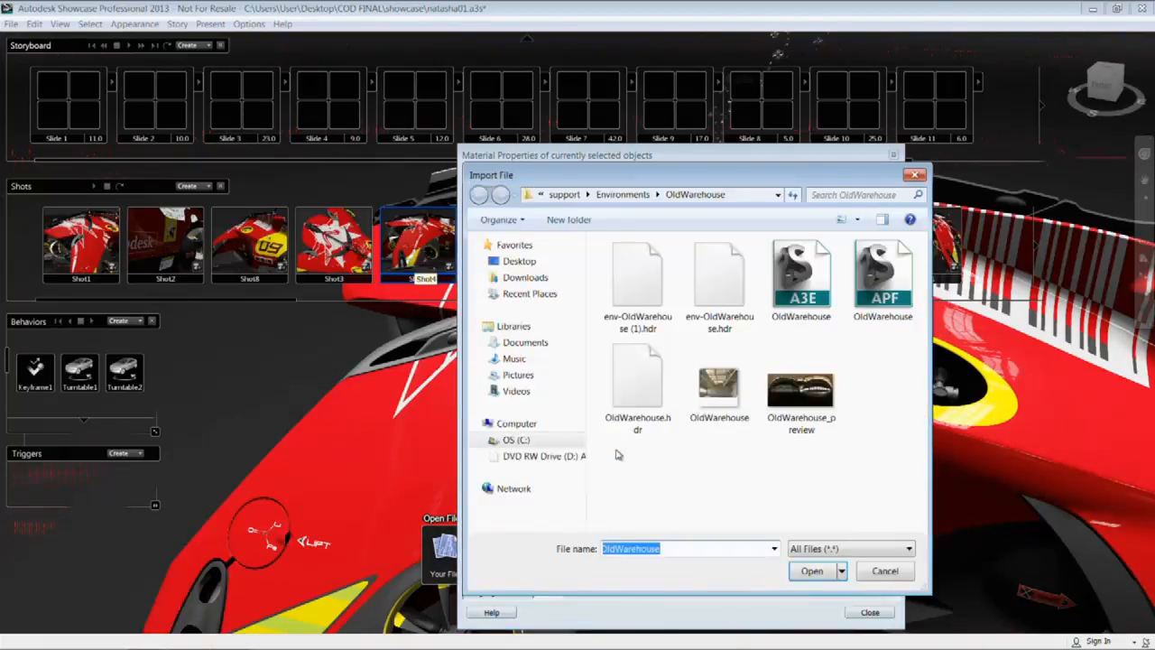
{"action": "left_click", "coordinate": [915, 174]}
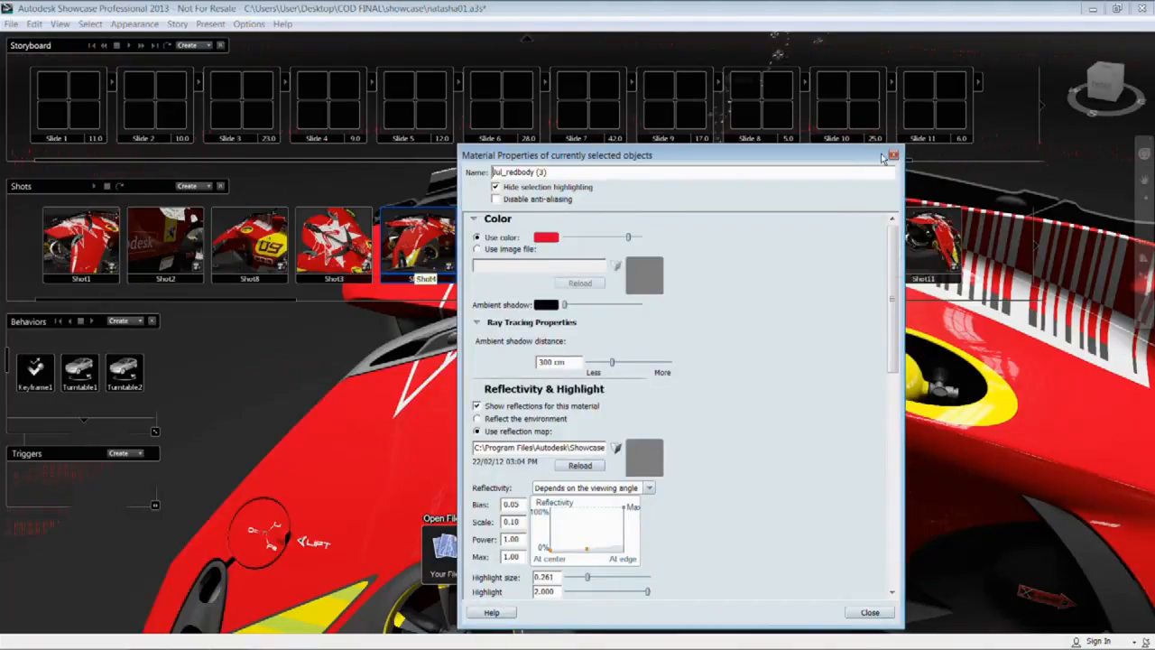
{"action": "left_click", "coordinate": [892, 156]}
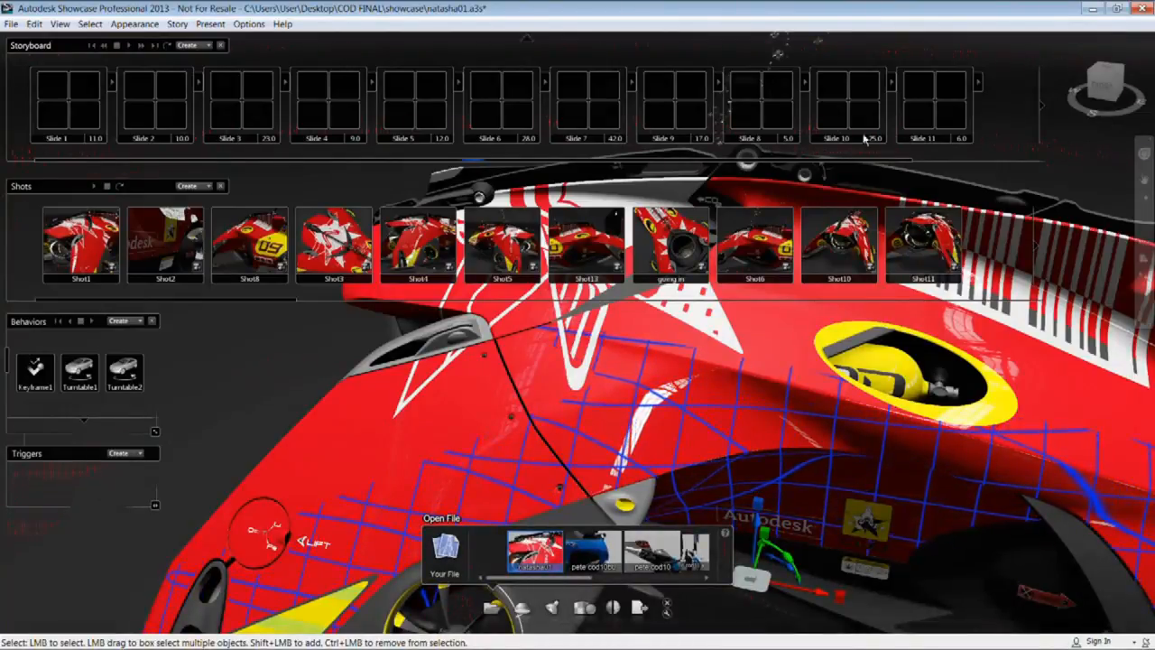
{"action": "left_click", "coordinate": [224, 396]}
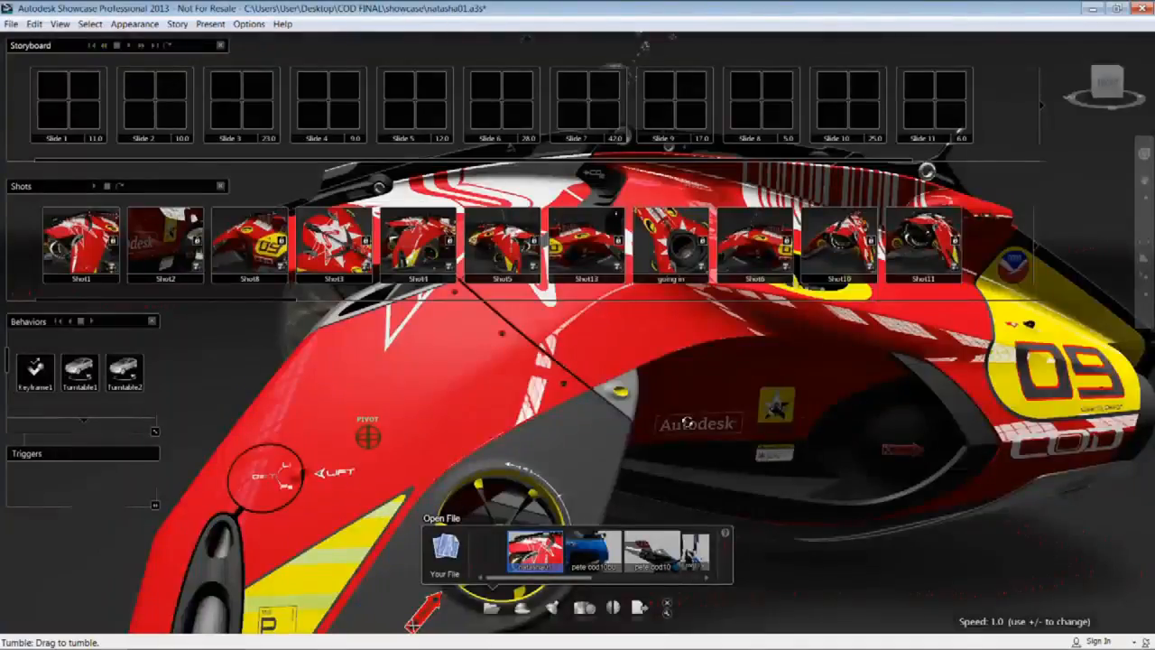
Hide the Shots bar and enlarge the Behaviors list, showing it from its first entry
{"action": "left_click_drag", "start_coordinate": [830, 470], "coordinate": [627, 363]}
{"action": "left_click", "coordinate": [221, 186]}
{"action": "left_click_drag", "start_coordinate": [539, 369], "coordinate": [595, 336]}
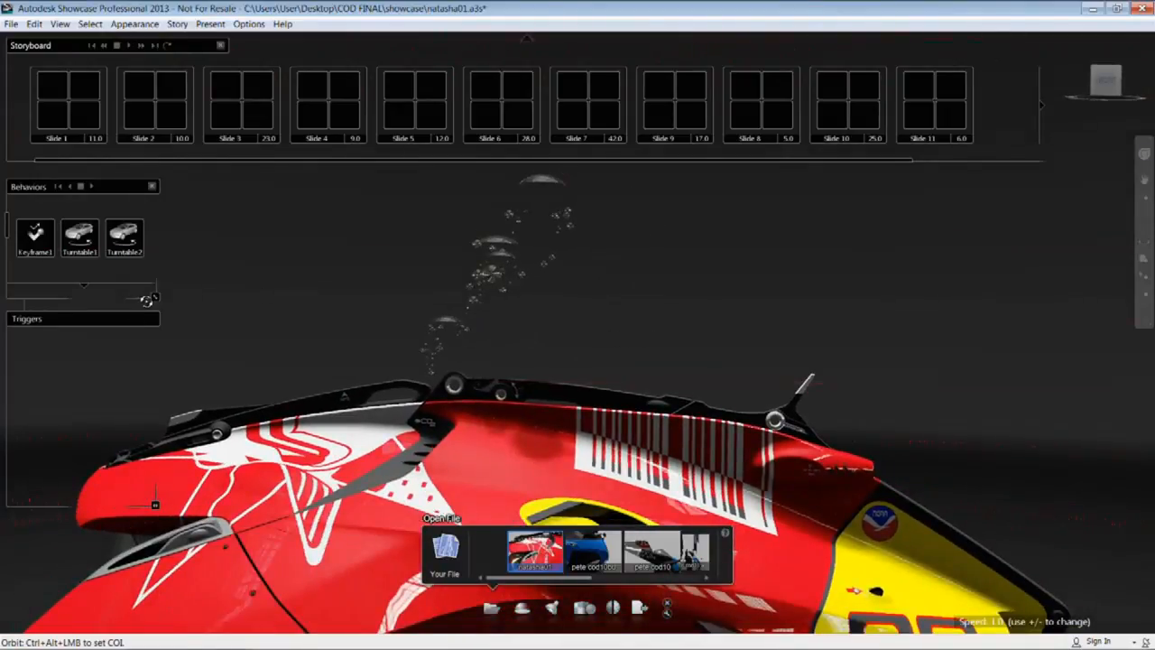
{"action": "scroll", "coordinate": [84, 286], "scroll_direction": "down", "scroll_amount": 3}
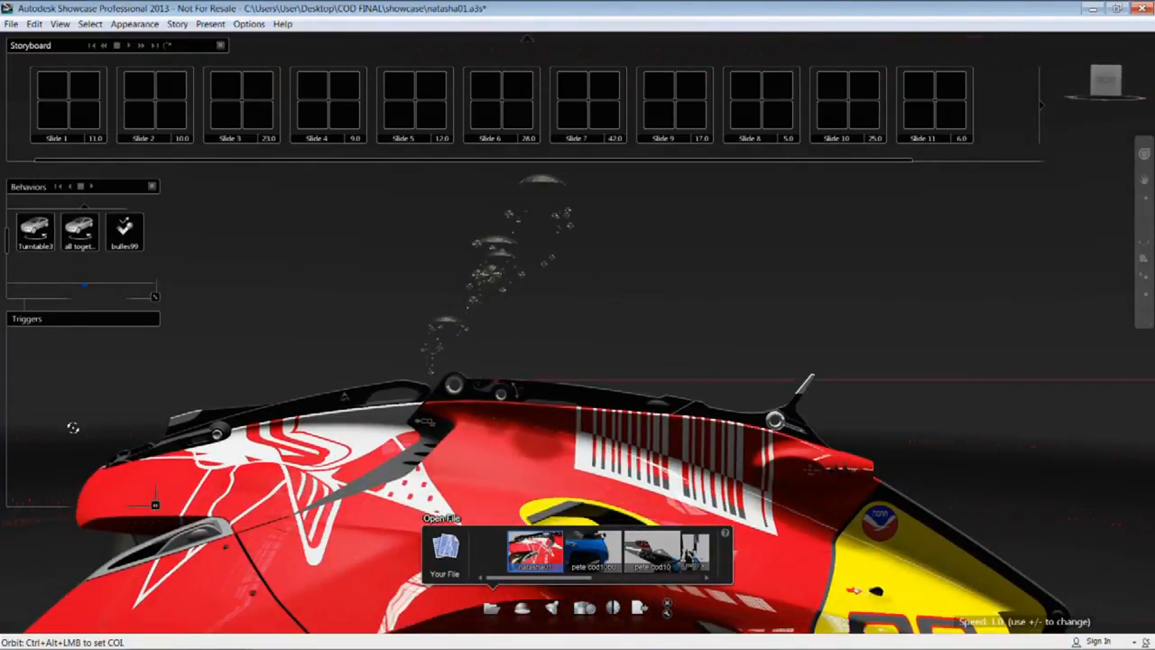
{"action": "left_click", "coordinate": [126, 236]}
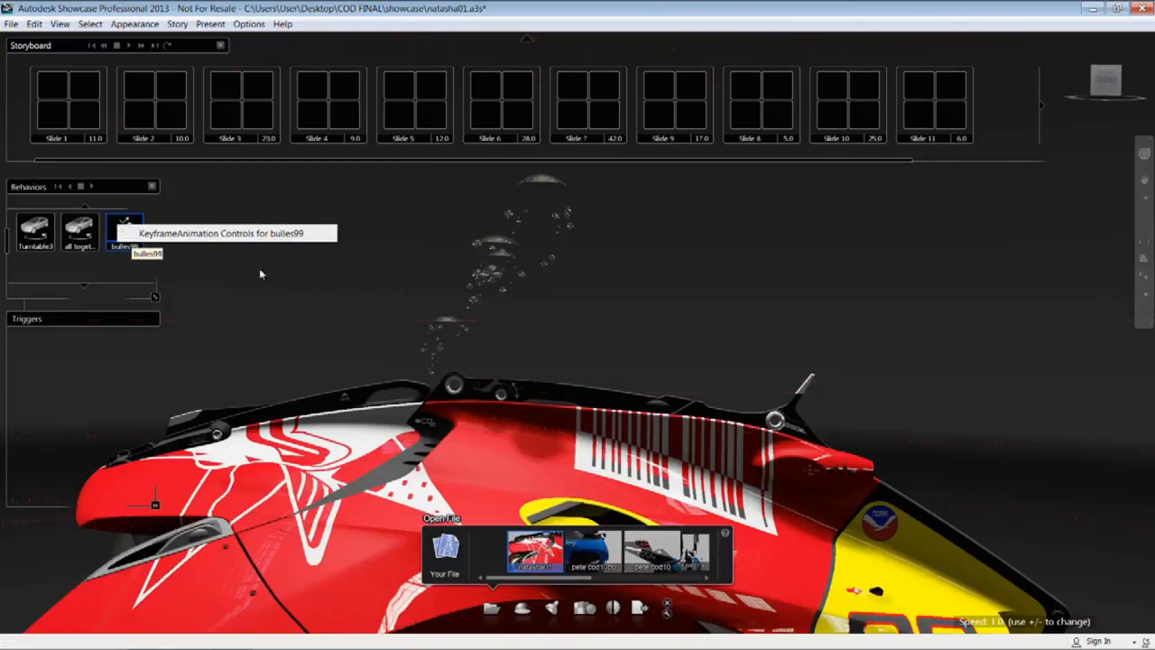
{"action": "middle_click_drag", "start_coordinate": [663, 302], "coordinate": [788, 312], "text": "alt"}
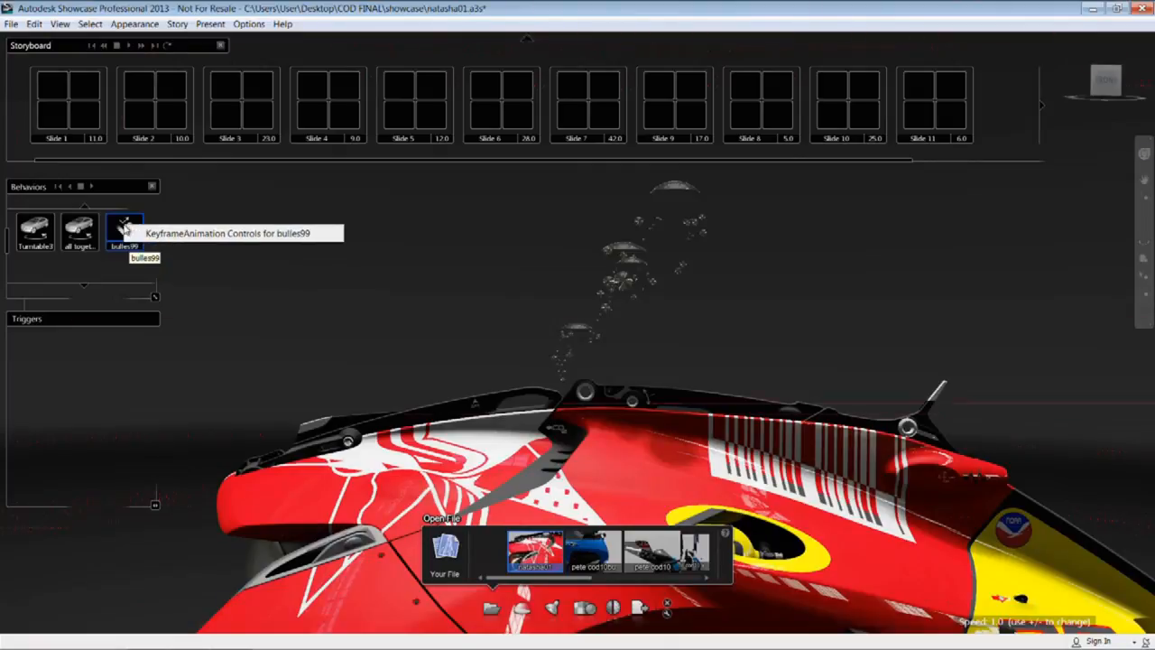
{"action": "left_click", "coordinate": [156, 297]}
{"action": "left_click_drag", "start_coordinate": [156, 318], "coordinate": [155, 374]}
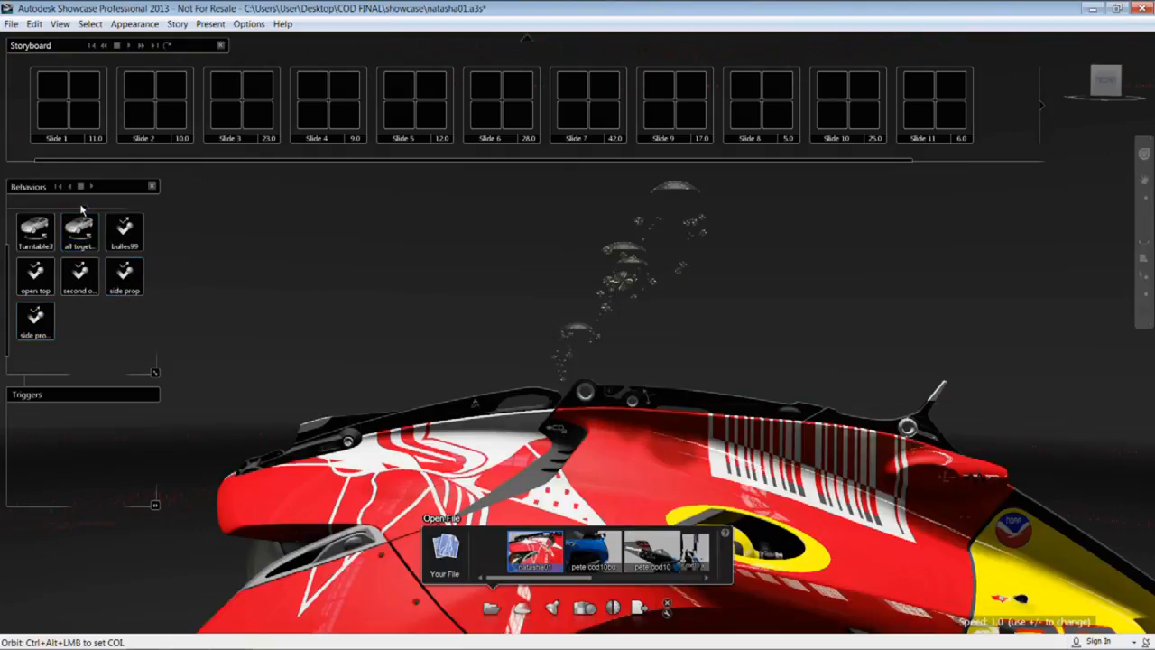
{"action": "left_click", "coordinate": [85, 210]}
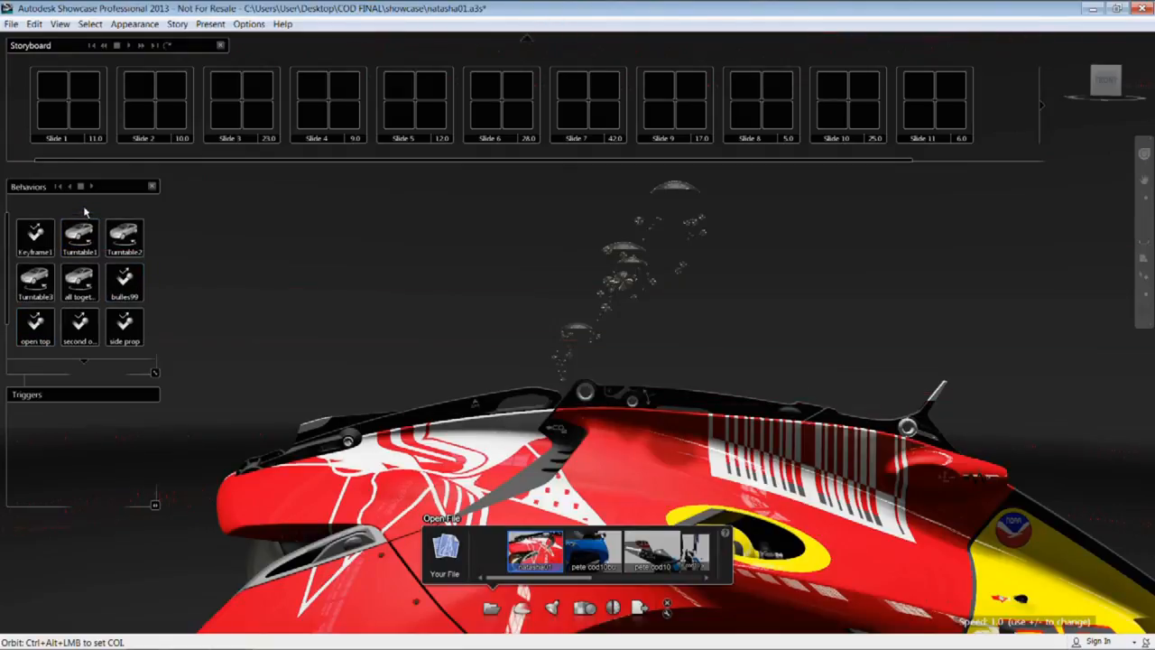
Turn off presentation mode and open the properties of the bulles99 keyframe behavior
{"action": "left_click", "coordinate": [129, 281]}
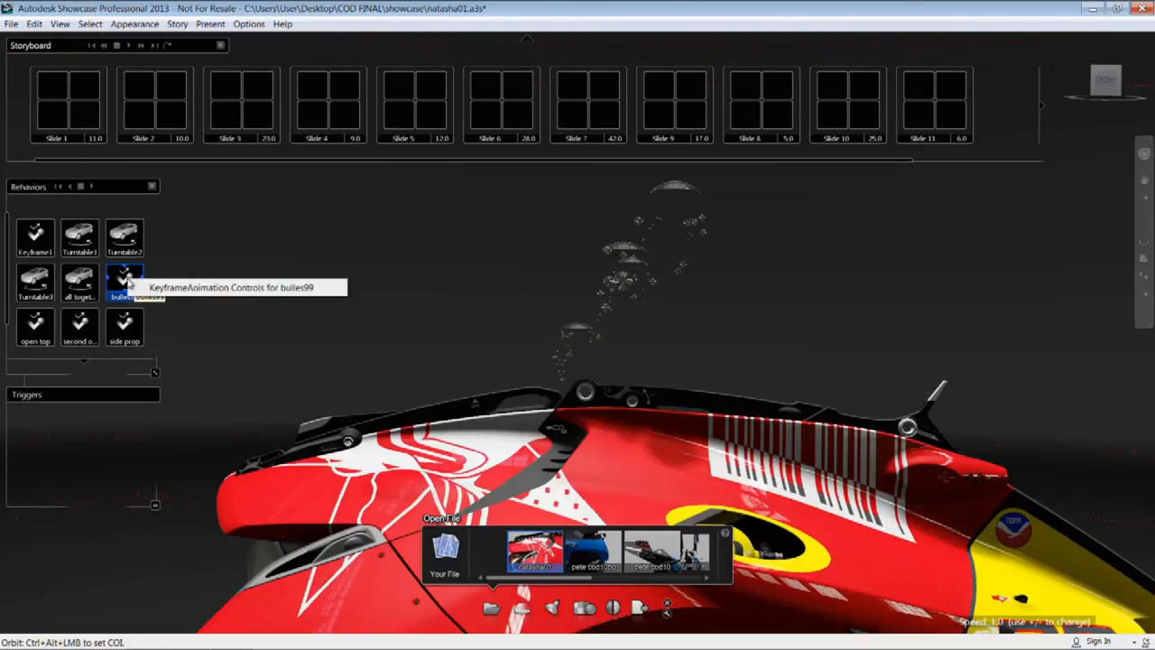
{"action": "left_click", "coordinate": [256, 238]}
{"action": "left_click_drag", "start_coordinate": [400, 234], "coordinate": [109, 306], "text": "alt"}
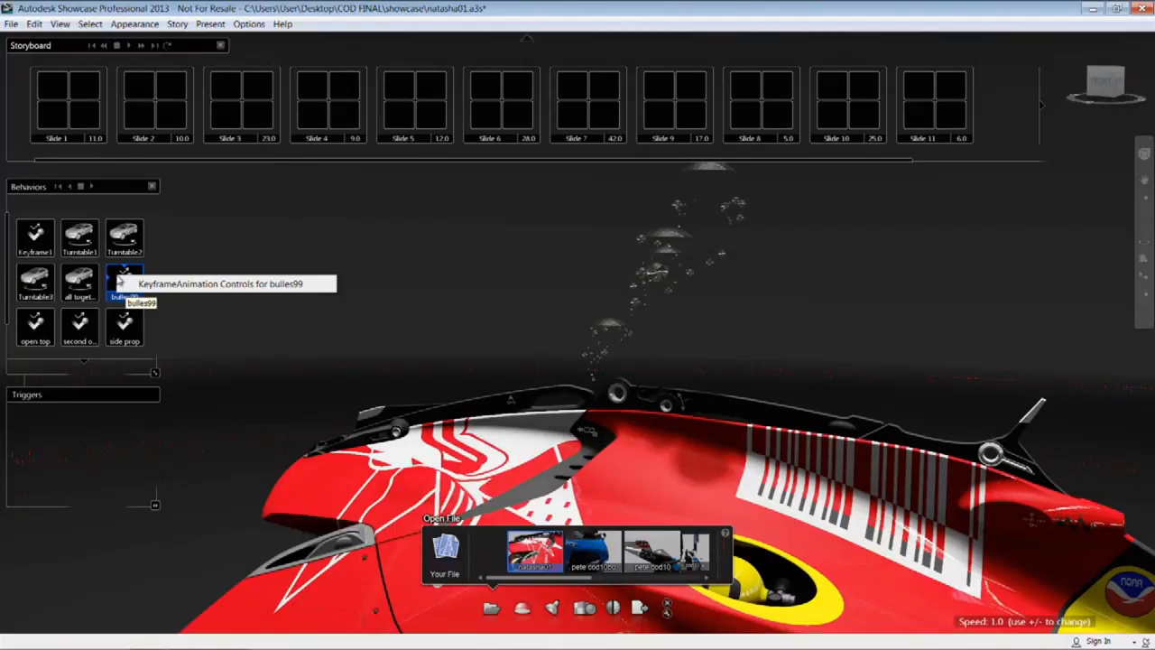
{"action": "left_click_drag", "start_coordinate": [341, 265], "coordinate": [748, 371], "text": "alt"}
{"action": "middle_click_drag", "start_coordinate": [748, 370], "coordinate": [768, 374], "text": "alt"}
{"action": "left_click_drag", "start_coordinate": [768, 374], "coordinate": [523, 434], "text": "alt"}
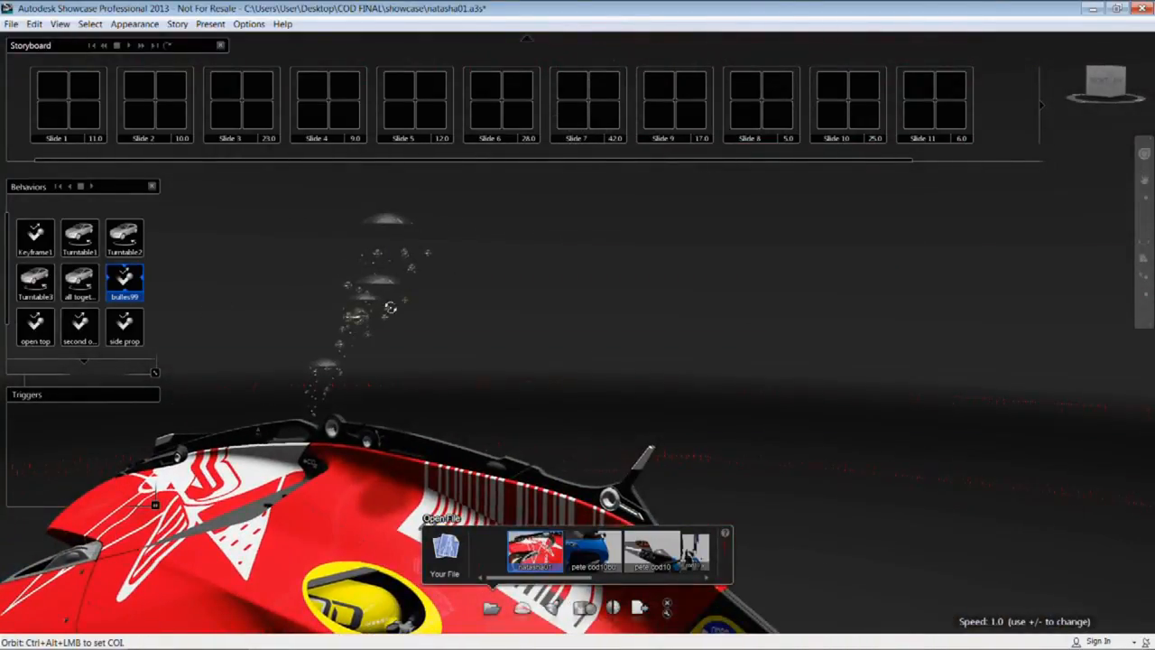
{"action": "key", "text": "p"}
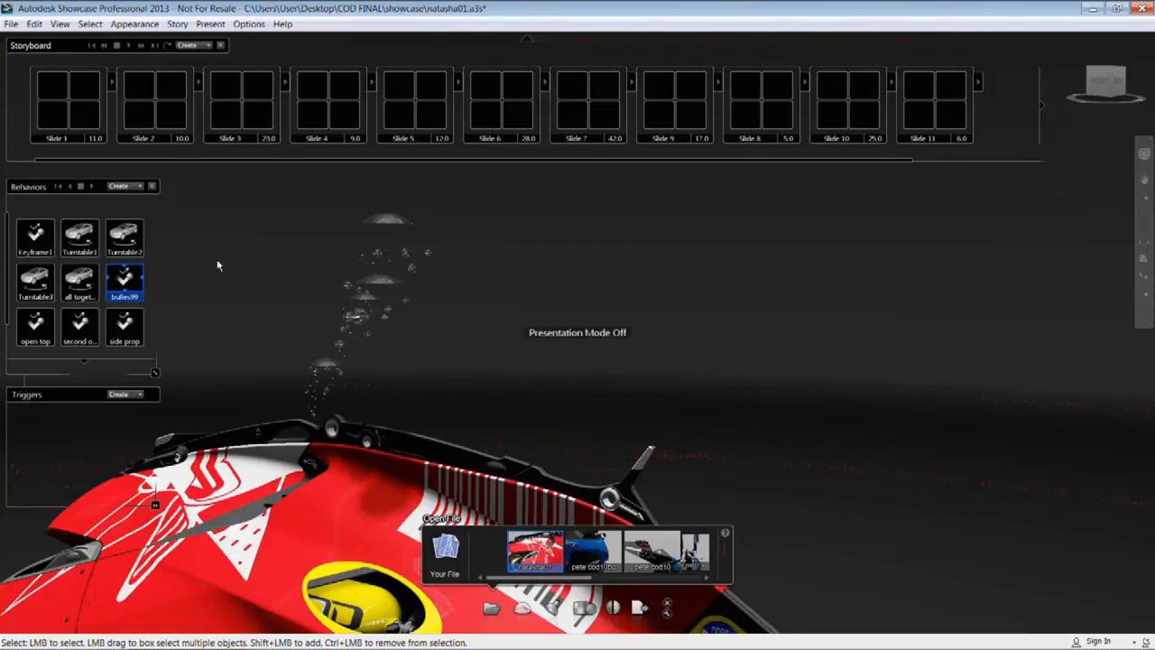
{"action": "right_click", "coordinate": [129, 282]}
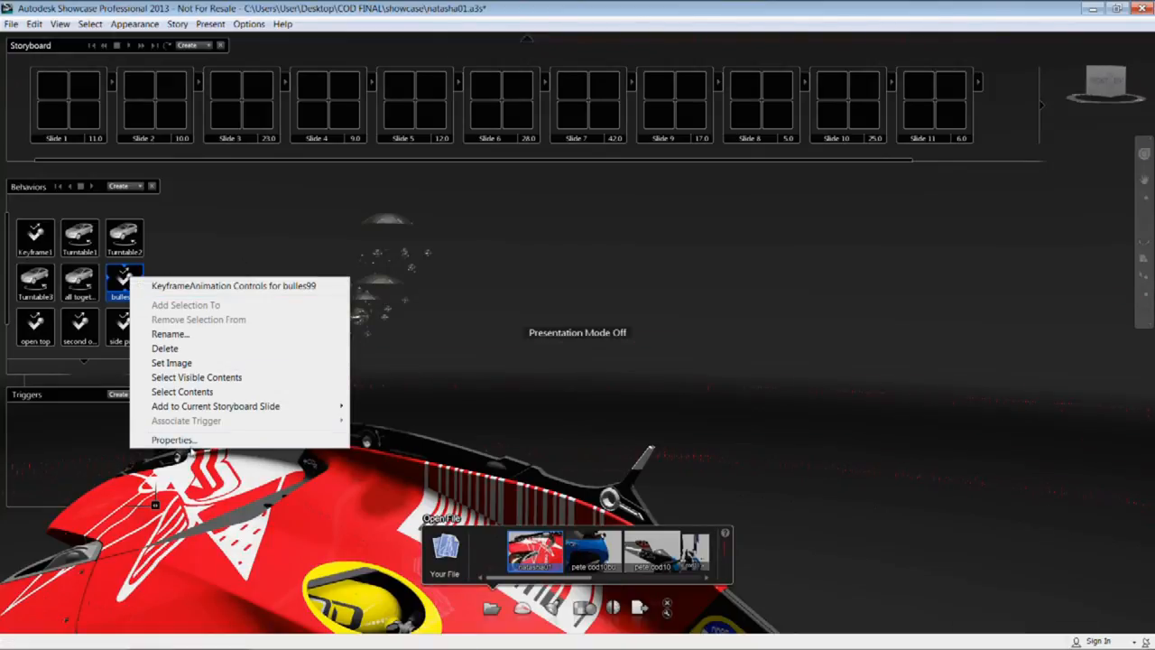
{"action": "left_click", "coordinate": [176, 439]}
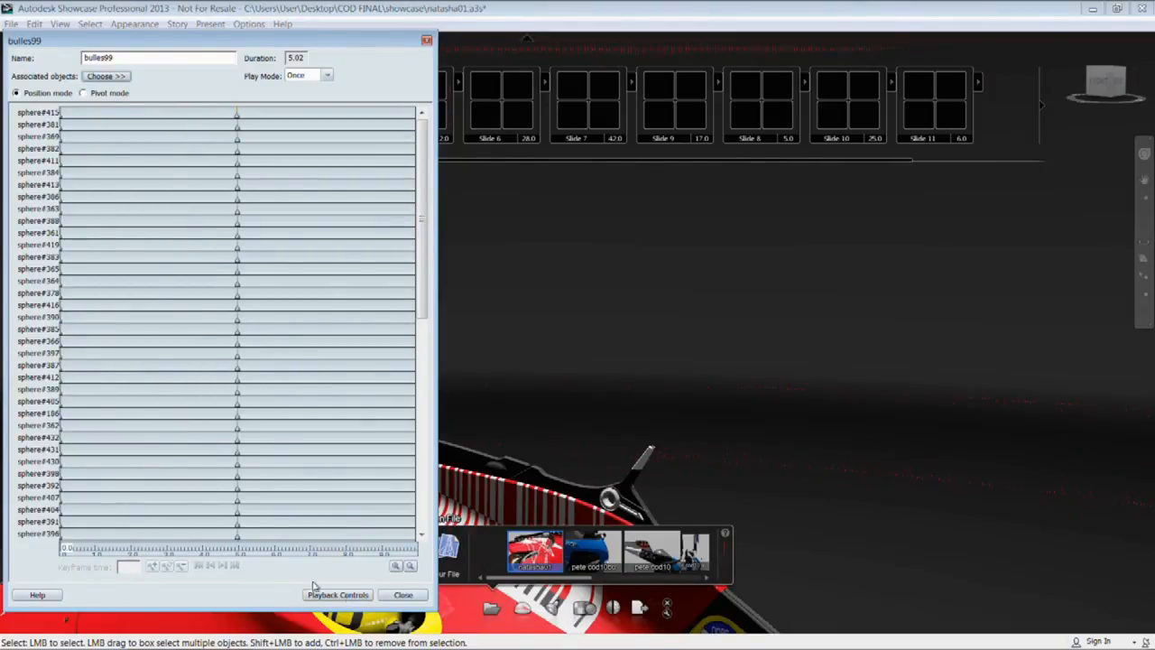
Play the bulles99 bubble animation with its playback controls, following the bubbles as they rise above the vehicle
{"action": "left_click", "coordinate": [359, 596]}
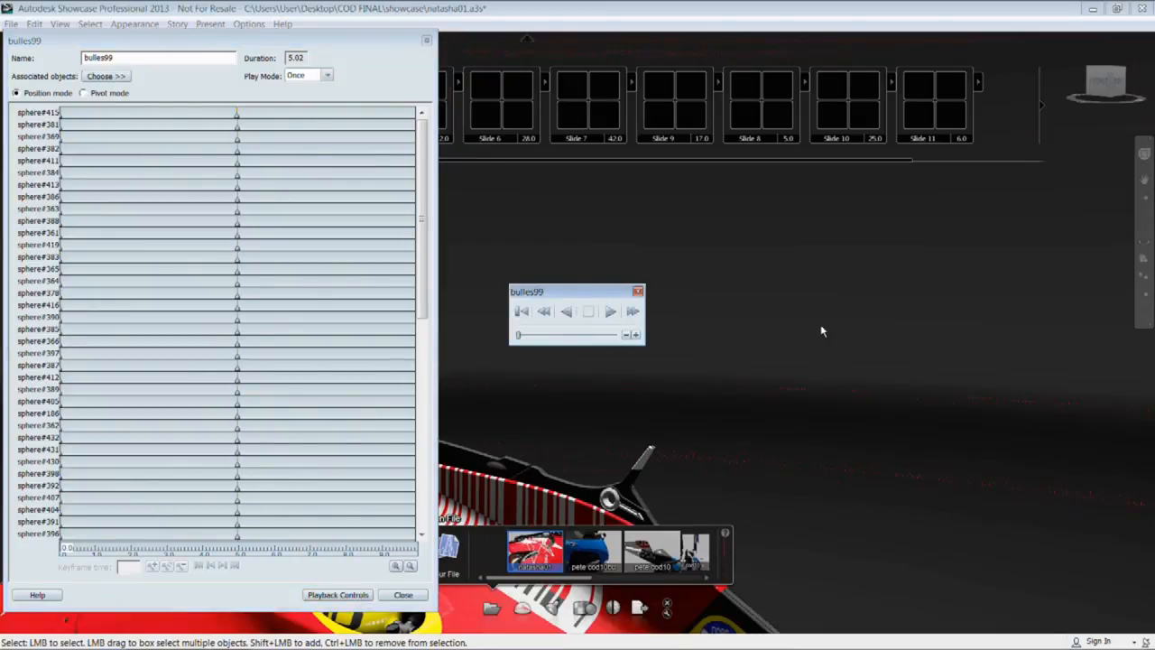
{"action": "mouse_move", "coordinate": [821, 331]}
{"action": "left_mouse_down"}
{"action": "mouse_move", "coordinate": [838, 385]}
{"action": "mouse_move", "coordinate": [902, 400]}
{"action": "mouse_move", "coordinate": [819, 350]}
{"action": "left_mouse_up"}
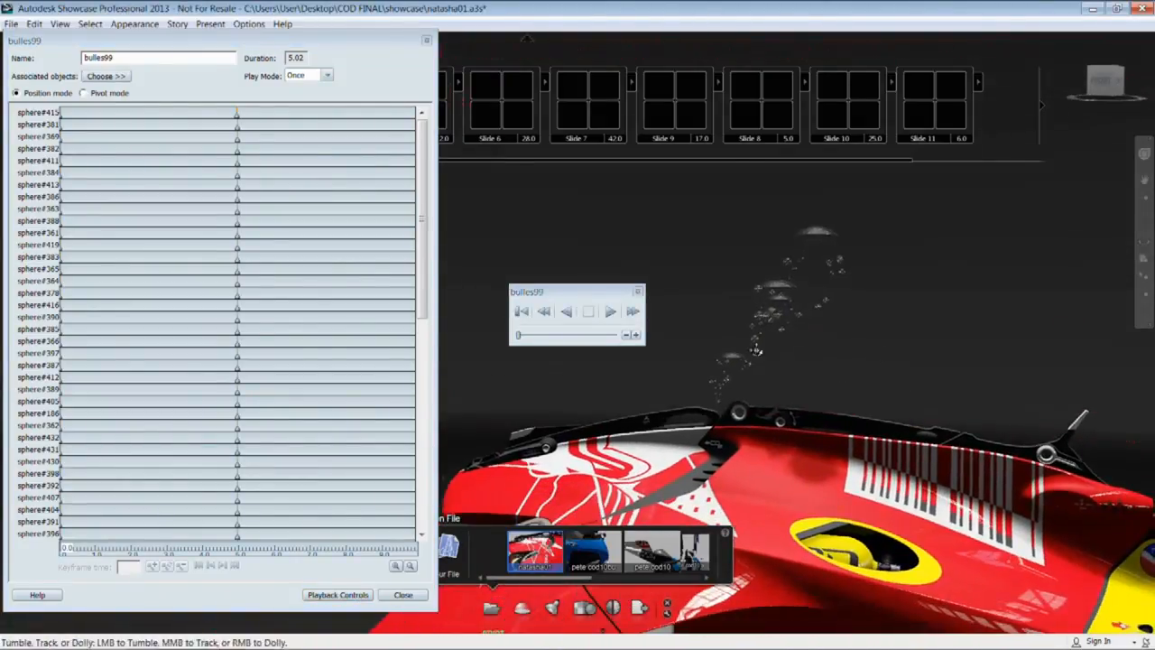
{"action": "left_click", "coordinate": [610, 311]}
{"action": "left_click_drag", "start_coordinate": [695, 370], "coordinate": [926, 361]}
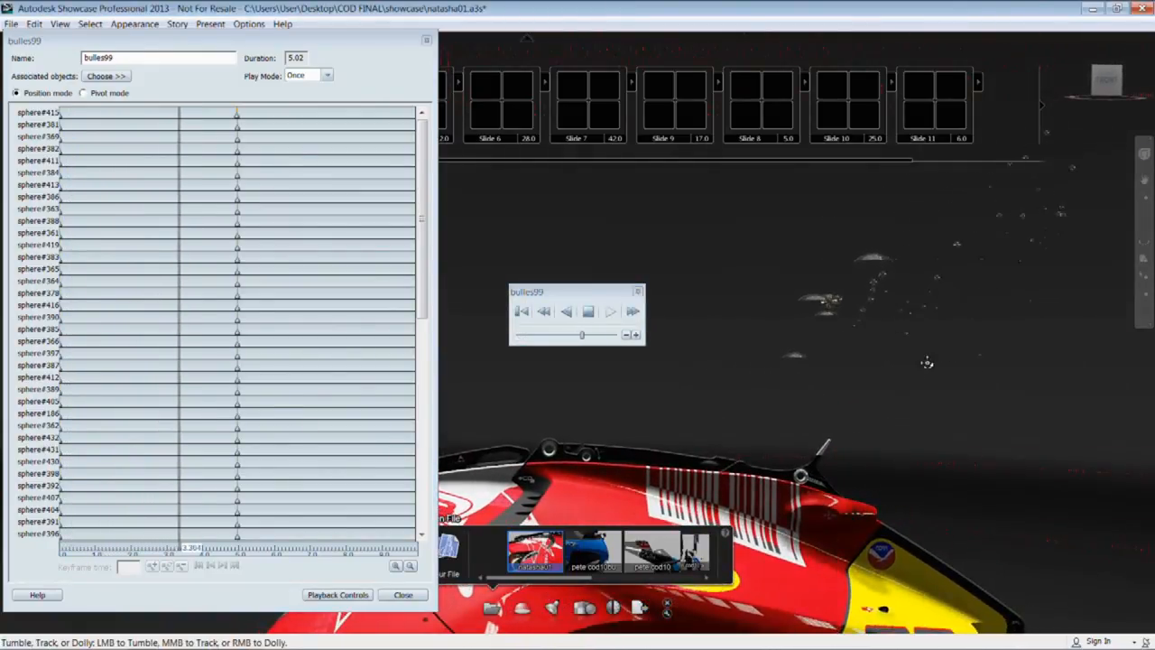
{"action": "middle_click_drag", "start_coordinate": [802, 288], "coordinate": [758, 303], "text": "alt"}
{"action": "left_click_drag", "start_coordinate": [795, 302], "coordinate": [804, 304], "text": "alt"}
{"action": "middle_click_drag", "start_coordinate": [959, 326], "coordinate": [686, 378], "text": "alt"}
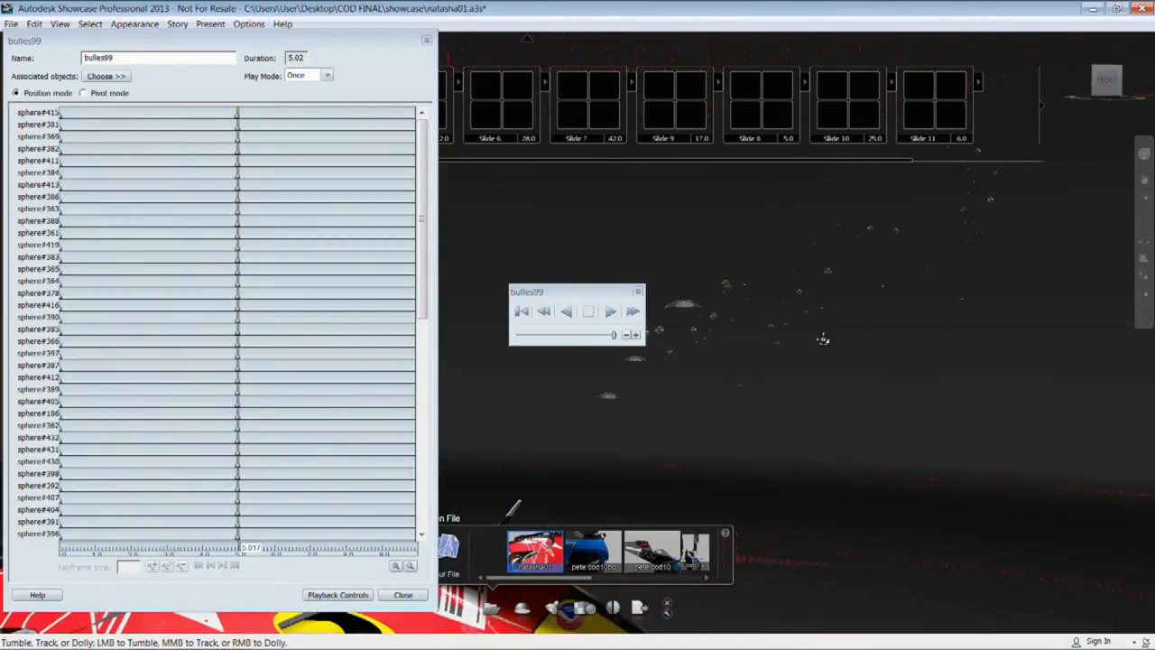
{"action": "middle_click_drag", "start_coordinate": [787, 394], "coordinate": [869, 365], "text": "alt"}
{"action": "middle_click_drag", "start_coordinate": [729, 382], "coordinate": [818, 379], "text": "alt"}
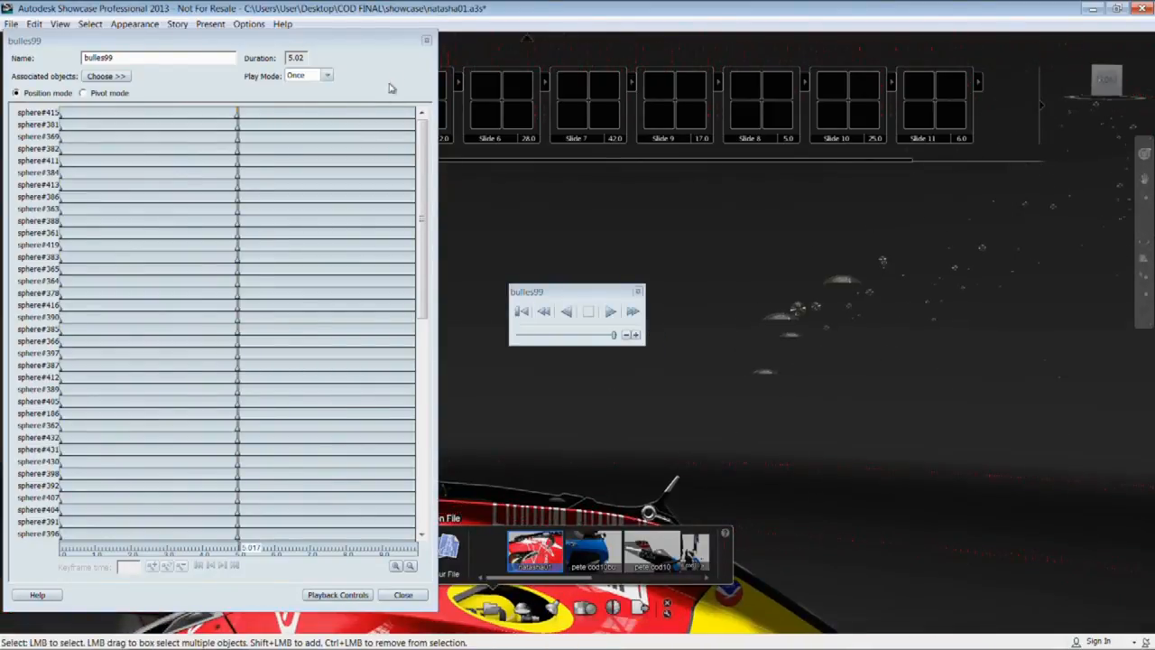
Rewind the bulles99 animation to its start, close its properties dialog and show the vehicle's propellers from the side
{"action": "left_click", "coordinate": [522, 312]}
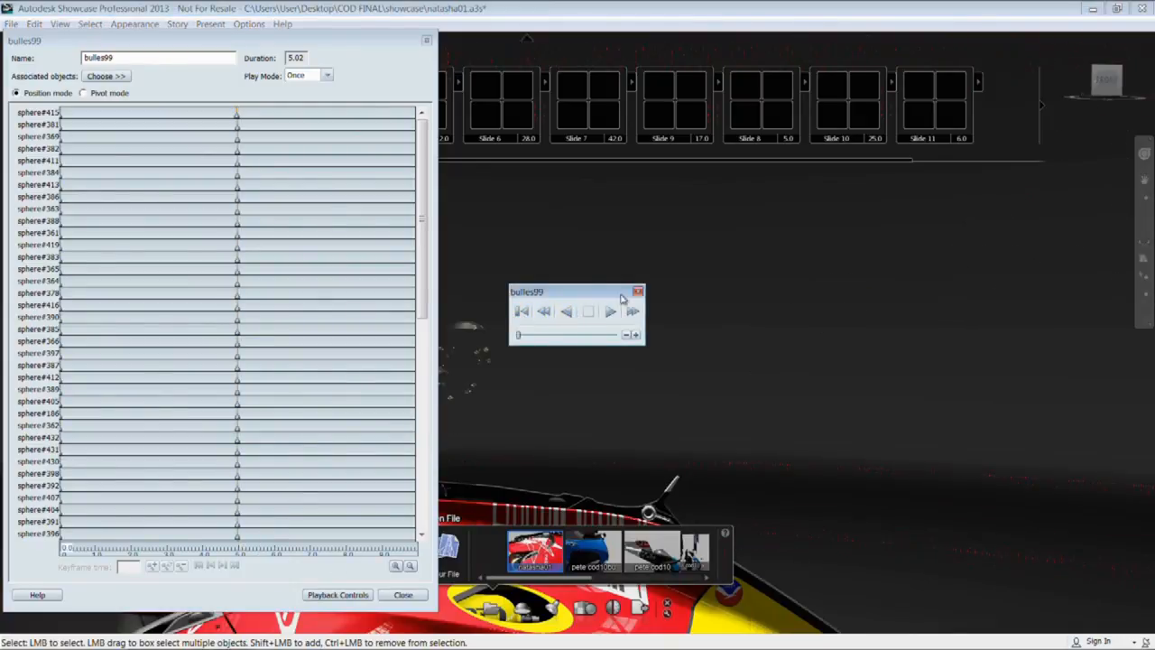
{"action": "left_click", "coordinate": [427, 40]}
{"action": "middle_click_drag", "start_coordinate": [509, 226], "coordinate": [643, 227], "text": "alt"}
{"action": "left_click_drag", "start_coordinate": [813, 397], "coordinate": [843, 413], "text": "alt"}
{"action": "middle_click_drag", "start_coordinate": [804, 408], "coordinate": [771, 257], "text": "alt"}
{"action": "middle_click_drag", "start_coordinate": [710, 433], "coordinate": [847, 293], "text": "alt"}
{"action": "left_click_drag", "start_coordinate": [764, 430], "coordinate": [379, 348], "text": "alt"}
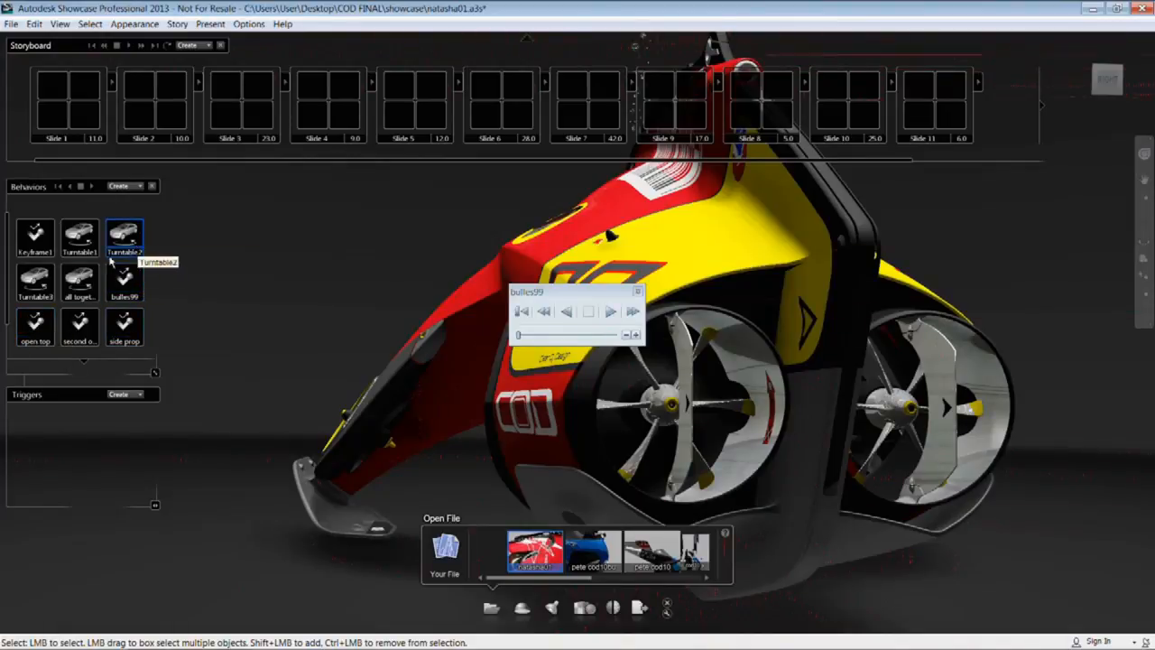
Open the Turntable2 behavior's properties to examine its pivot, orientation and starting speed, and close them without changes
{"action": "scroll", "coordinate": [84, 366], "scroll_direction": "down", "scroll_amount": 2}
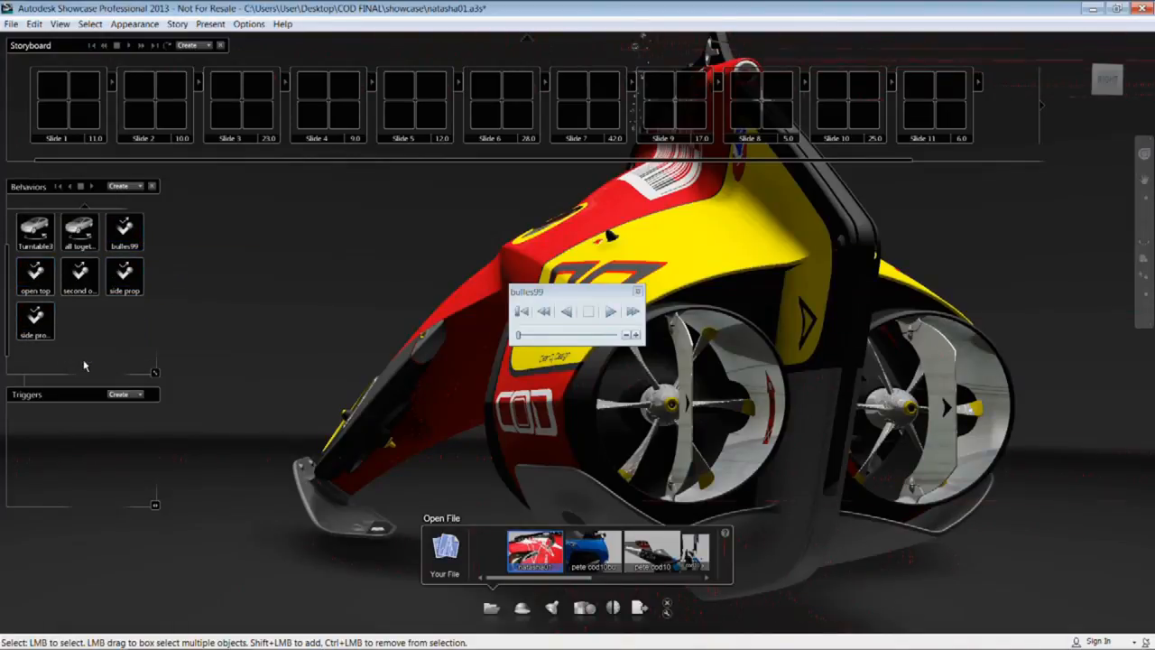
{"action": "scroll", "coordinate": [84, 211], "scroll_direction": "up", "scroll_amount": 2}
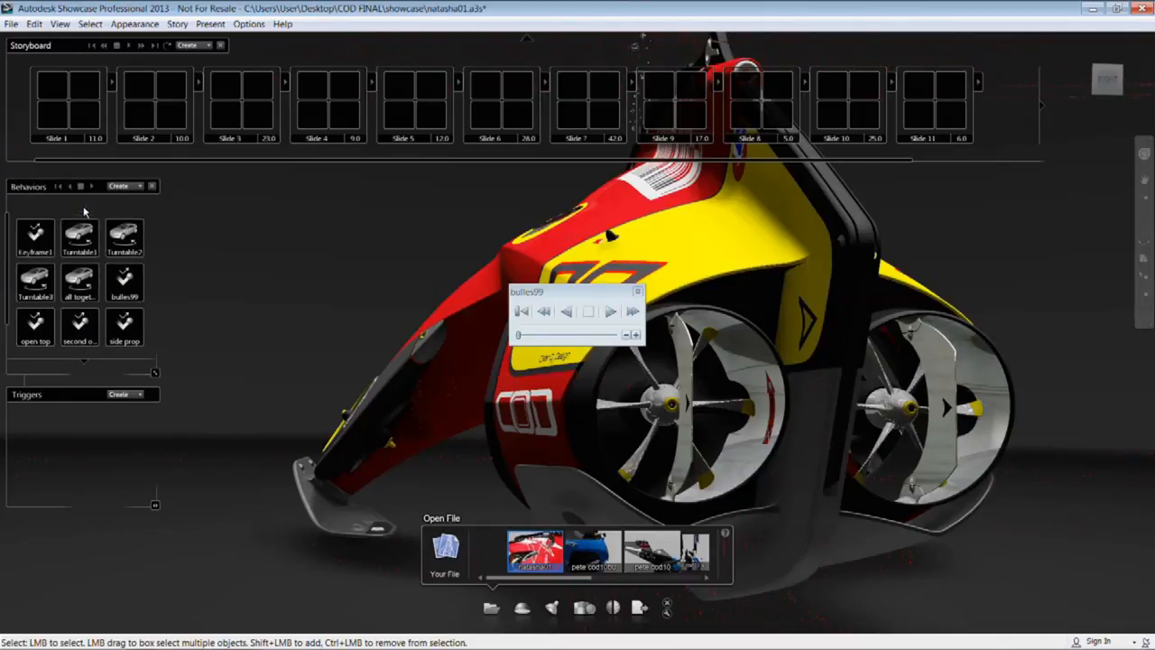
{"action": "right_click", "coordinate": [120, 239]}
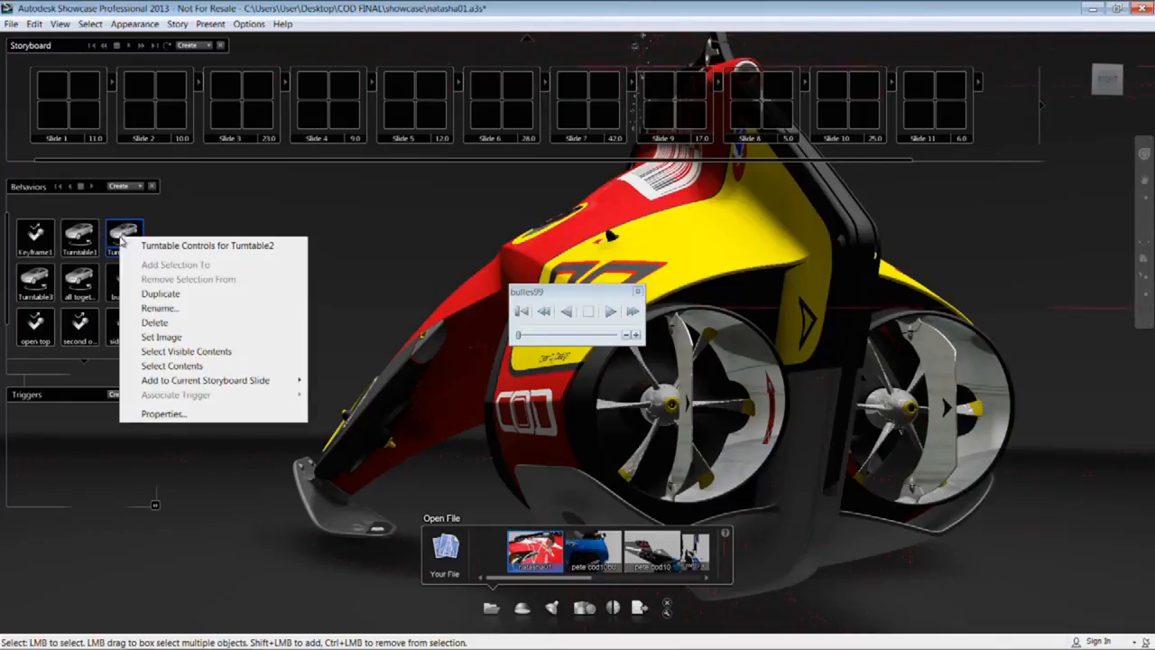
{"action": "left_click", "coordinate": [163, 414]}
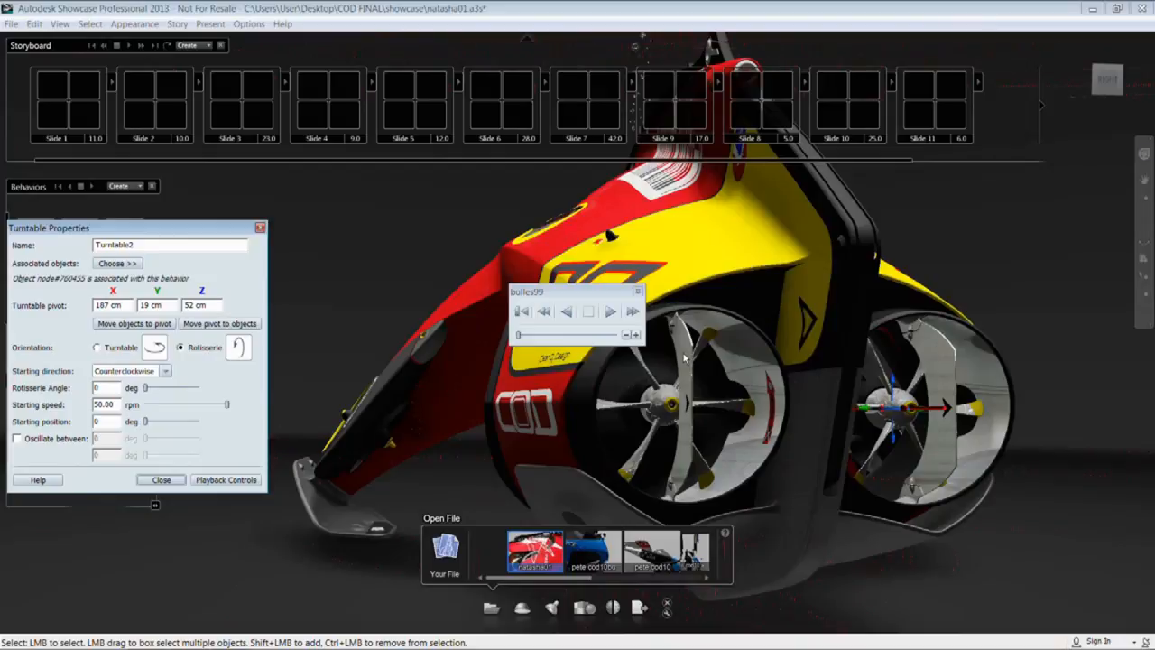
{"action": "left_click", "coordinate": [261, 228]}
Close the bulles99 playback controls and show the small propeller in the grey lower body side up close
{"action": "left_click_drag", "start_coordinate": [308, 235], "coordinate": [523, 280], "text": "alt"}
{"action": "right_click_drag", "start_coordinate": [523, 280], "coordinate": [782, 411], "text": "alt"}
{"action": "middle_click_drag", "start_coordinate": [782, 411], "coordinate": [864, 343], "text": "alt"}
{"action": "left_click_drag", "start_coordinate": [622, 397], "coordinate": [653, 467], "text": "alt"}
{"action": "right_click_drag", "start_coordinate": [653, 467], "coordinate": [751, 390], "text": "alt"}
{"action": "mouse_move", "coordinate": [763, 391]}
{"action": "left_mouse_down", "text": "alt"}
{"action": "mouse_move", "coordinate": [753, 414]}
{"action": "mouse_move", "coordinate": [749, 392]}
{"action": "left_mouse_up", "text": "alt"}
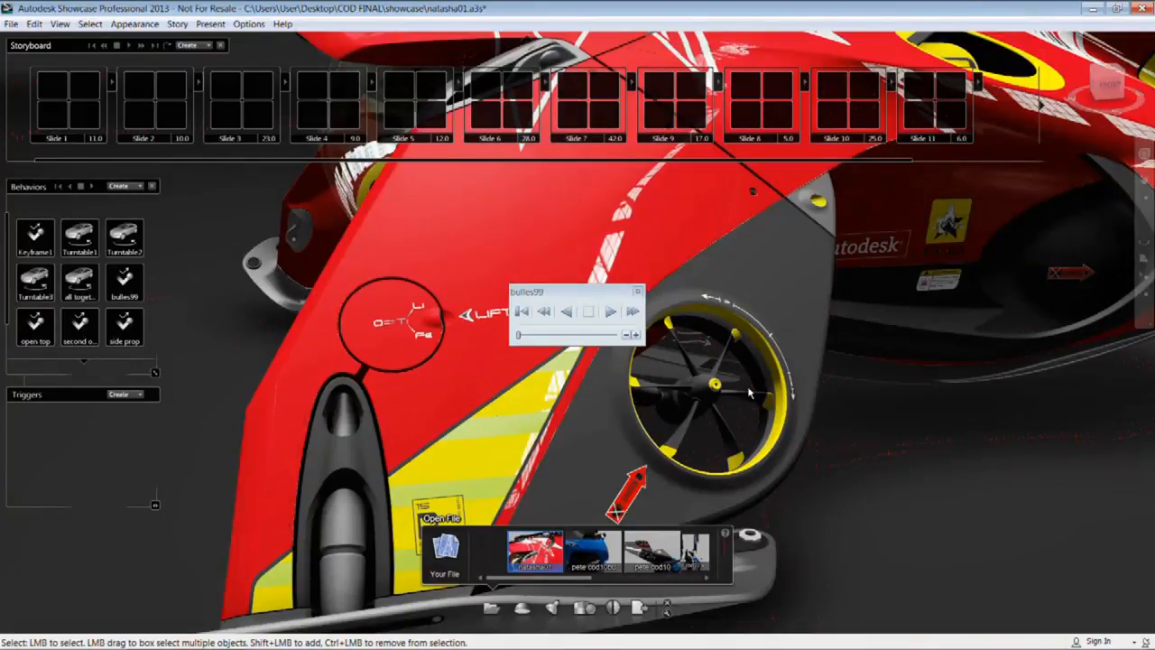
{"action": "left_click_drag", "start_coordinate": [840, 414], "coordinate": [725, 439], "text": "alt"}
{"action": "right_click_drag", "start_coordinate": [725, 438], "coordinate": [789, 337], "text": "alt"}
{"action": "left_click", "coordinate": [637, 291]}
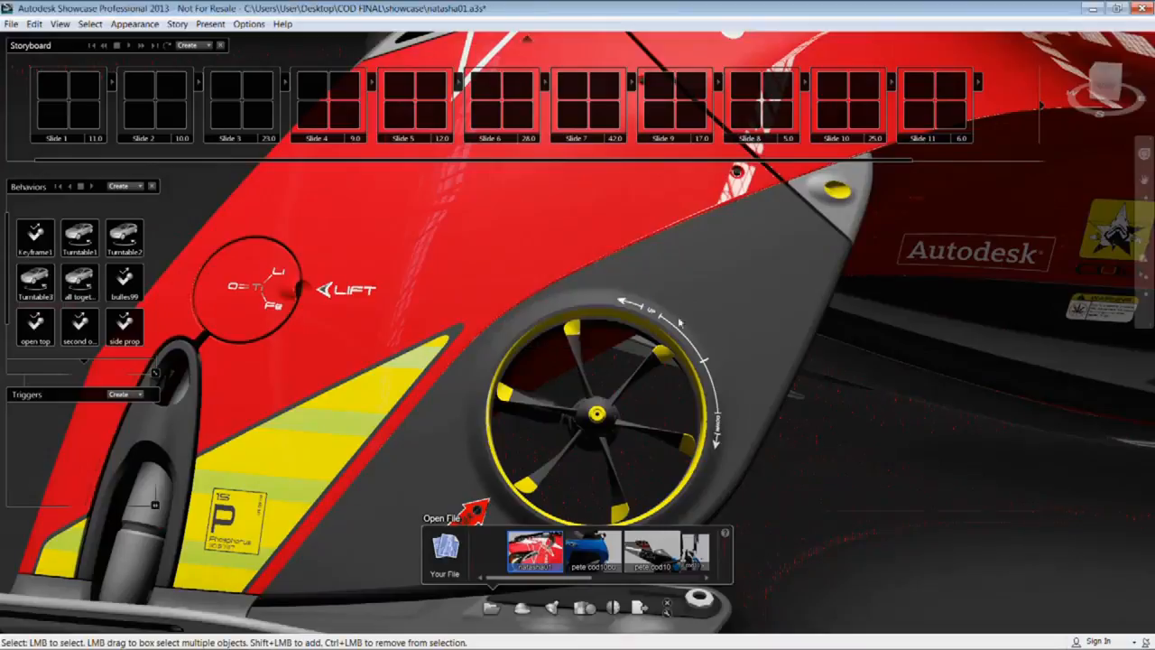
Select the small side propeller and examine its pivot and blade axis from several angles
{"action": "left_click", "coordinate": [606, 390], "text": "shift"}
{"action": "left_click_drag", "start_coordinate": [892, 441], "coordinate": [863, 478], "text": "alt"}
{"action": "right_click_drag", "start_coordinate": [863, 478], "coordinate": [886, 388], "text": "alt"}
{"action": "middle_click_drag", "start_coordinate": [776, 447], "coordinate": [809, 384], "text": "alt"}
{"action": "right_click_drag", "start_coordinate": [809, 384], "coordinate": [813, 376], "text": "alt"}
{"action": "left_click_drag", "start_coordinate": [812, 377], "coordinate": [644, 322], "text": "alt"}
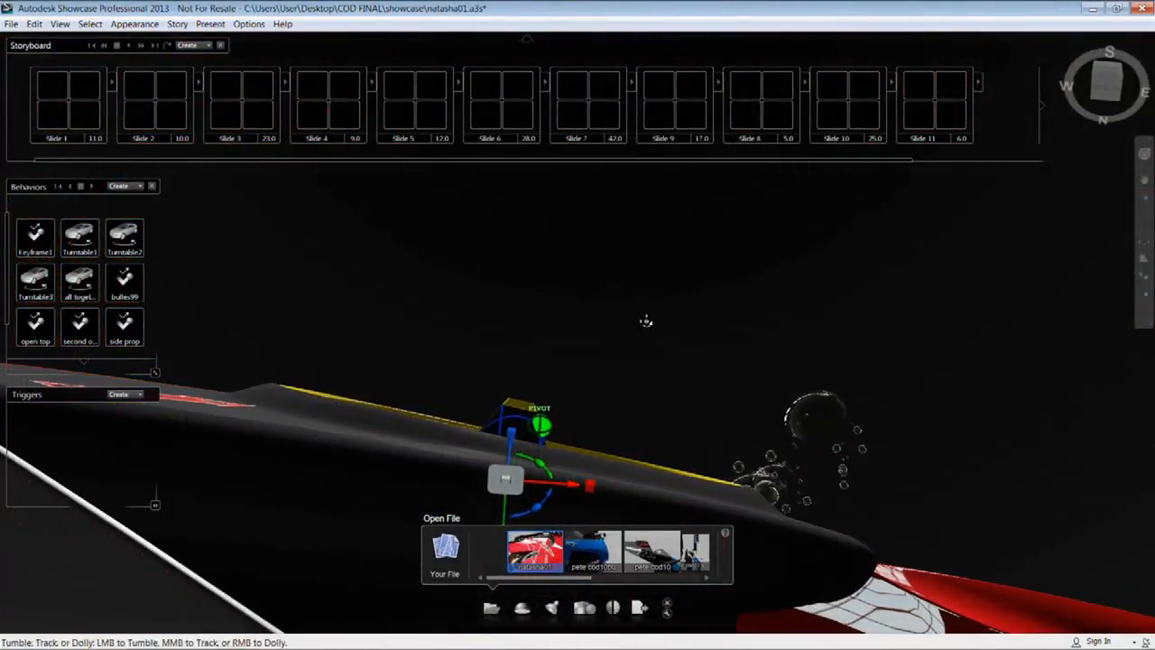
{"action": "left_click_drag", "start_coordinate": [558, 408], "coordinate": [489, 202], "text": "alt"}
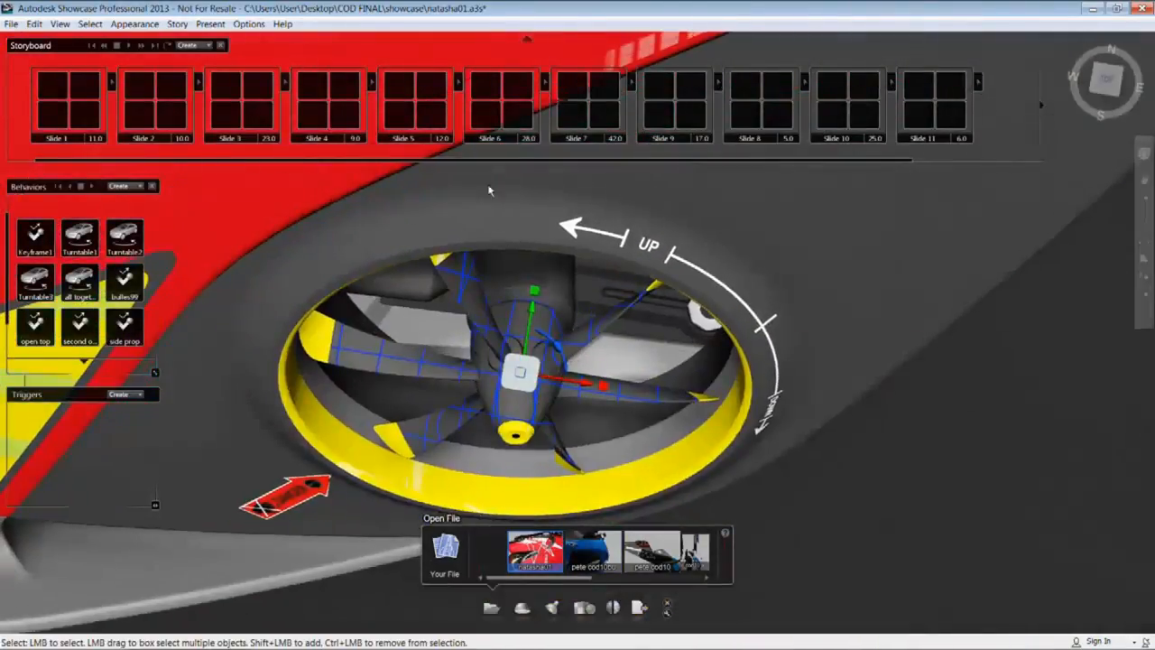
{"action": "mouse_move", "coordinate": [548, 418]}
{"action": "left_mouse_down", "text": "alt"}
{"action": "mouse_move", "coordinate": [578, 426]}
{"action": "mouse_move", "coordinate": [540, 421]}
{"action": "left_mouse_up", "text": "alt"}
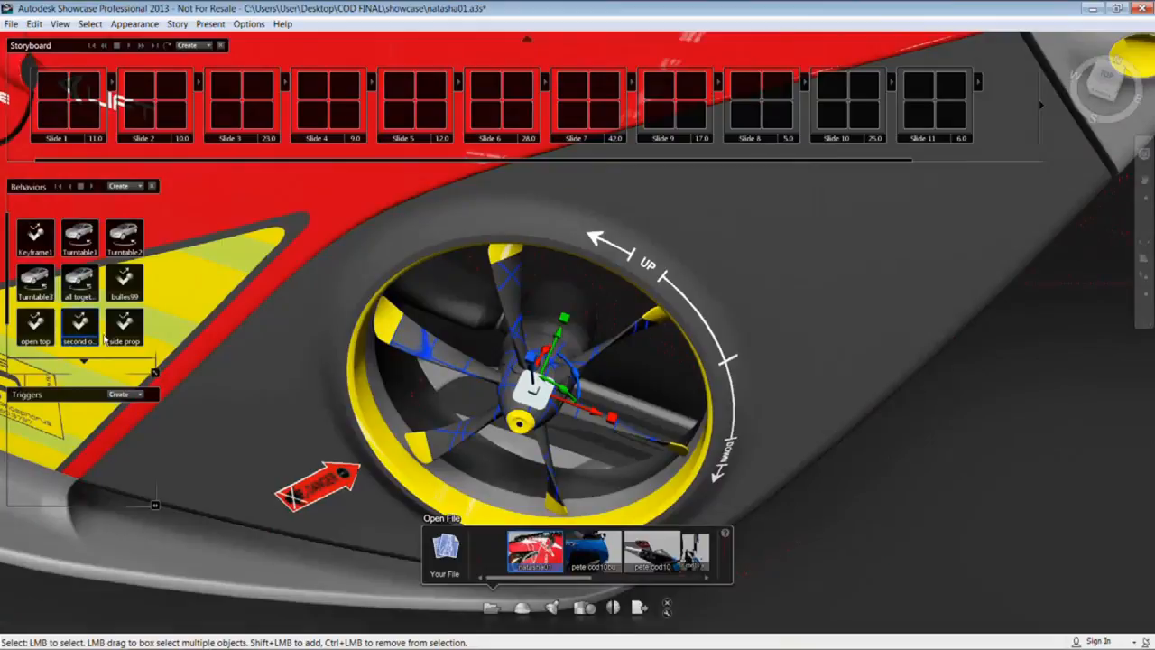
Deselect the side propeller and open the properties of the side prop2 keyframe behavior
{"action": "scroll", "coordinate": [954, 479], "scroll_direction": "down", "scroll_amount": 2}
{"action": "left_click", "coordinate": [954, 478]}
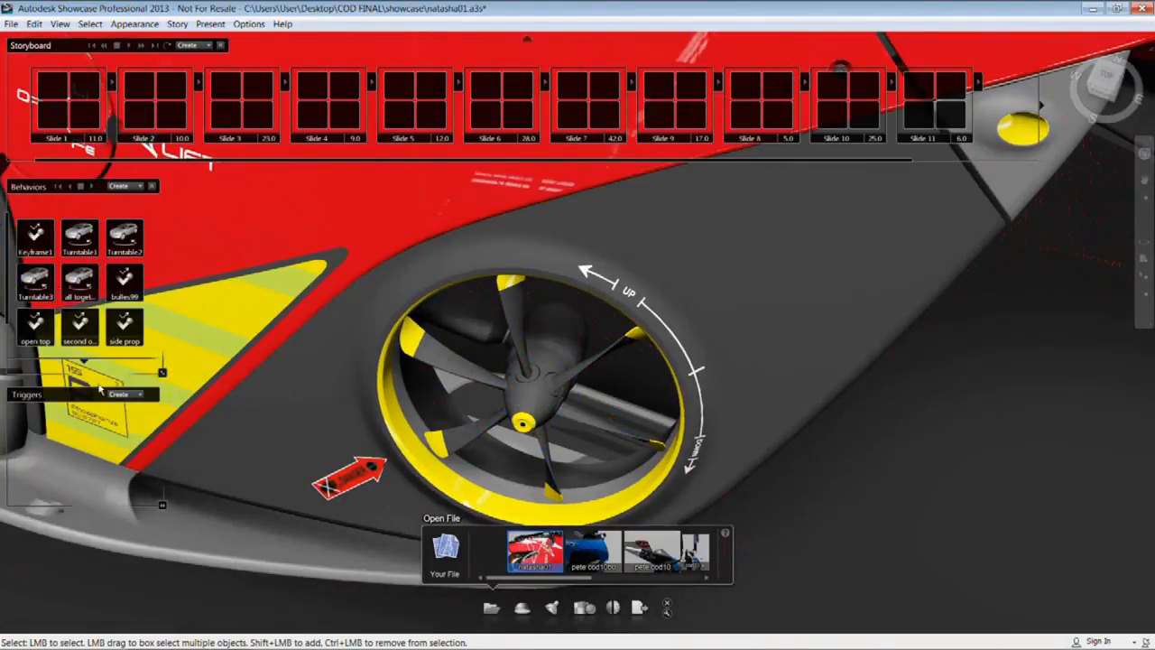
{"action": "scroll", "coordinate": [85, 365], "scroll_direction": "down", "scroll_amount": 1}
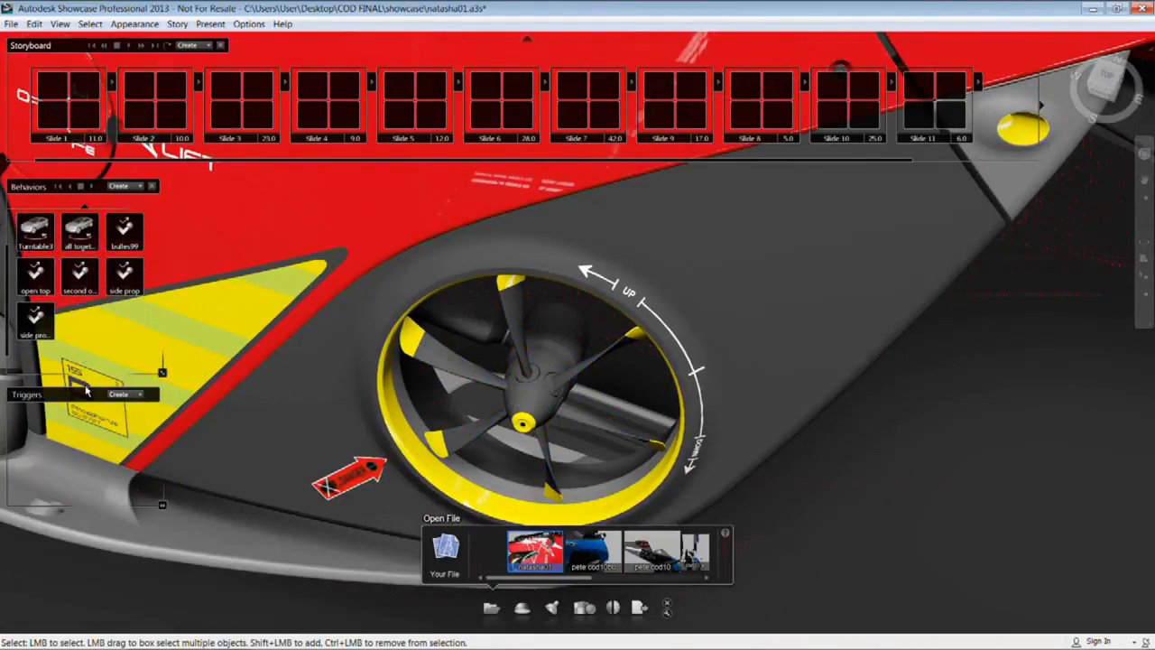
{"action": "right_click", "coordinate": [36, 317]}
{"action": "left_click", "coordinate": [77, 476]}
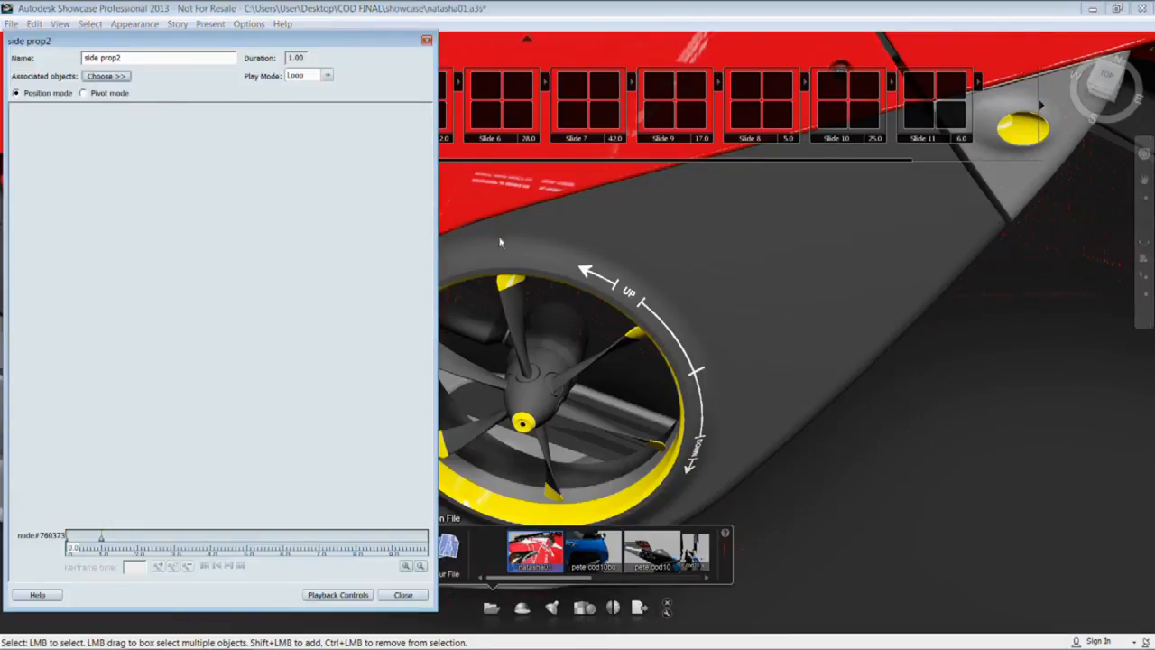
Play the side prop2 animation with its playback controls and examine the side propellers on both sides of the vehicle
{"action": "left_click_drag", "start_coordinate": [457, 269], "coordinate": [542, 457], "text": "alt"}
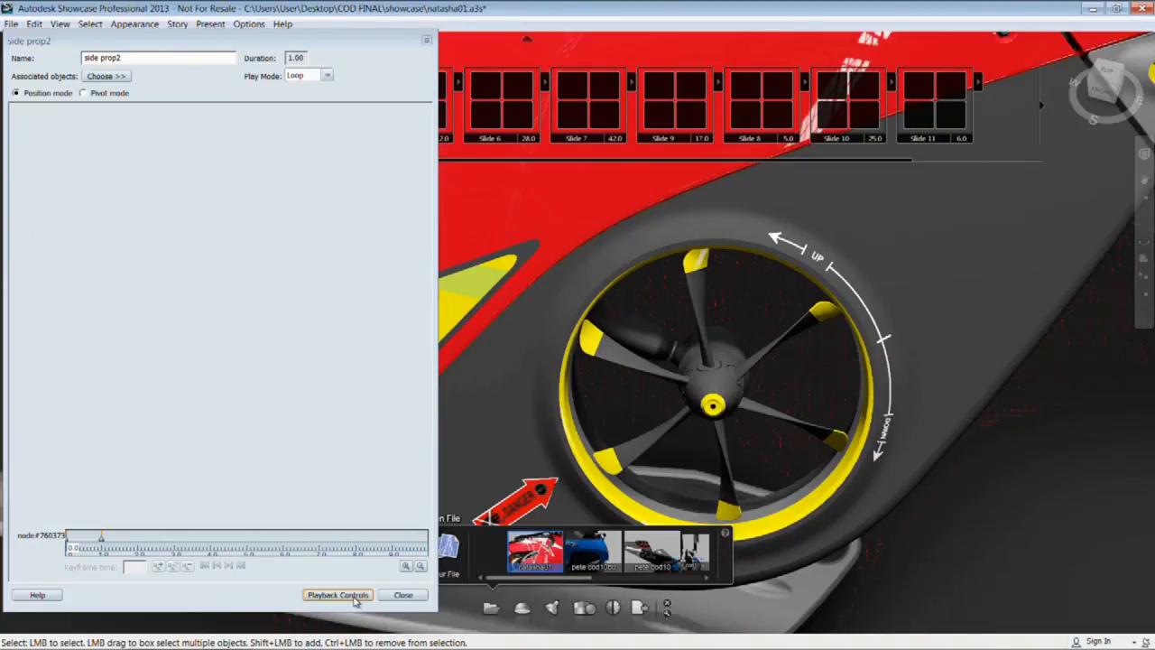
{"action": "left_click", "coordinate": [354, 599]}
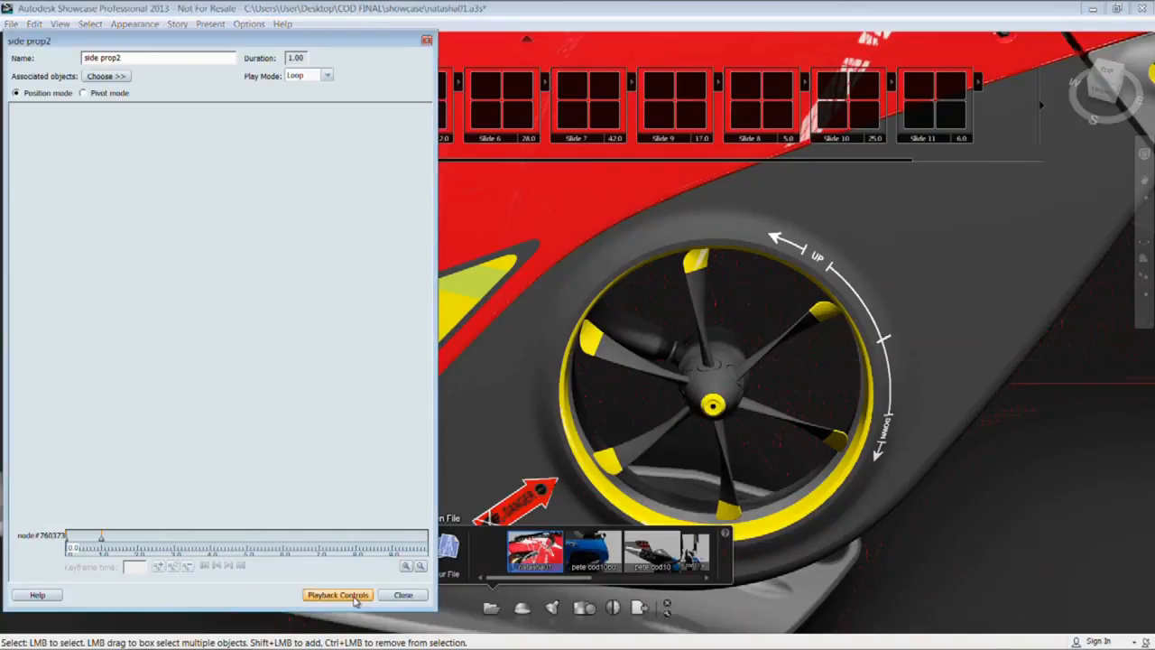
{"action": "left_click", "coordinate": [1029, 233]}
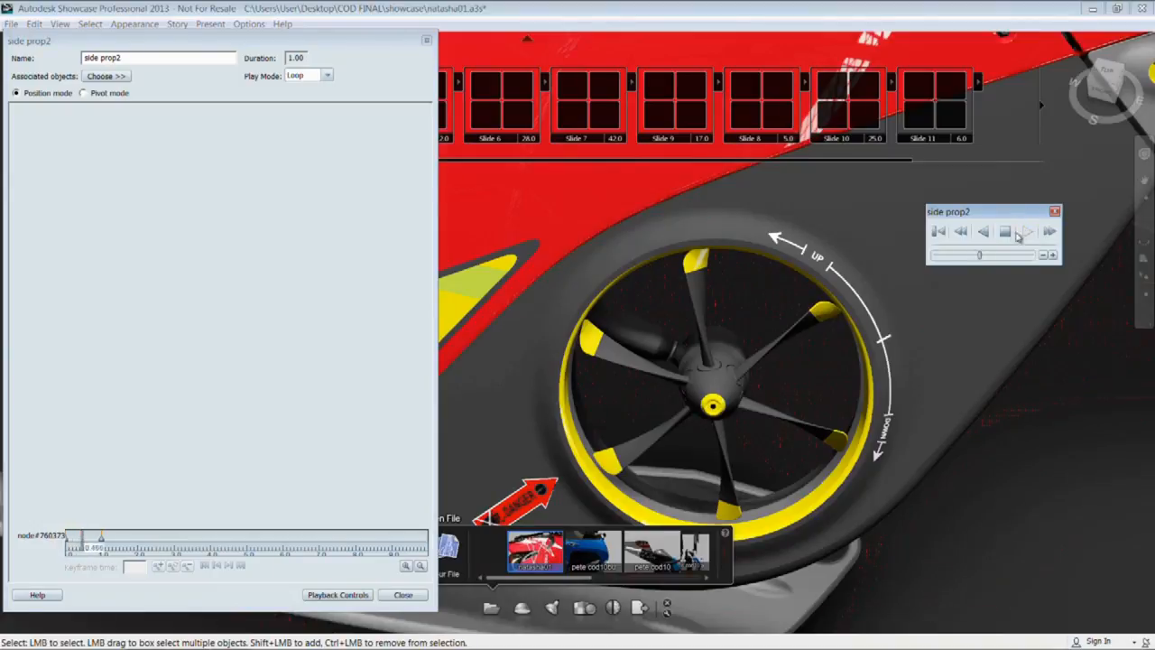
{"action": "right_click_drag", "start_coordinate": [689, 182], "coordinate": [786, 361], "text": "alt"}
{"action": "left_click_drag", "start_coordinate": [786, 361], "coordinate": [1083, 396], "text": "alt"}
{"action": "right_click_drag", "start_coordinate": [1083, 395], "coordinate": [1102, 622], "text": "alt"}
{"action": "middle_click_drag", "start_coordinate": [1101, 623], "coordinate": [872, 493], "text": "alt"}
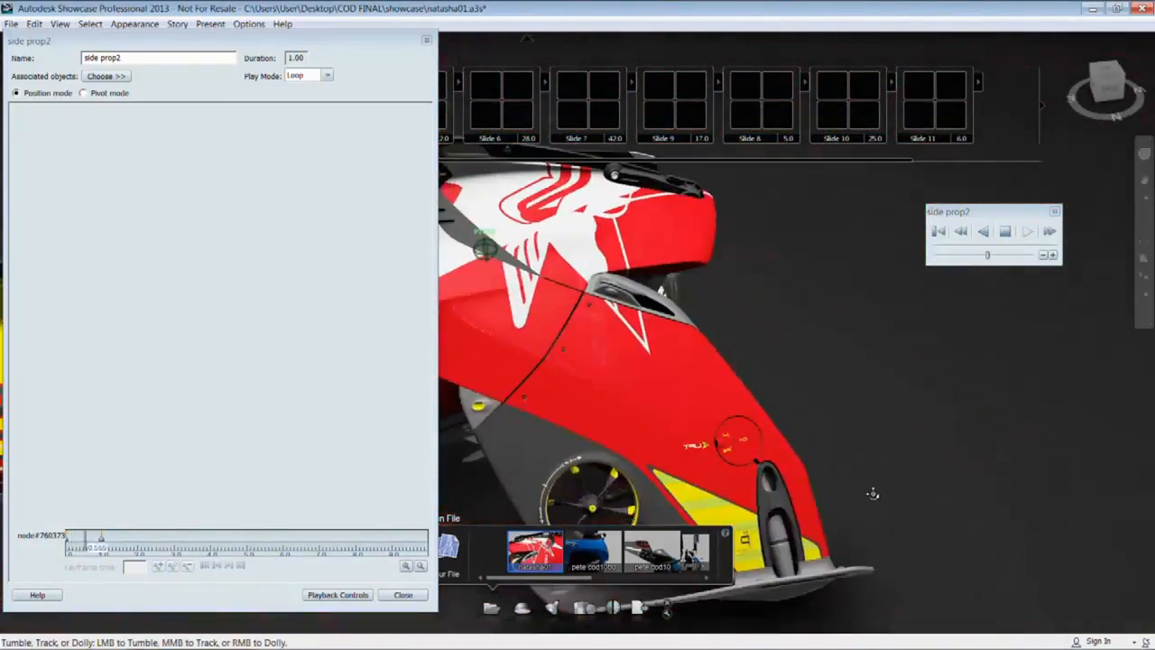
{"action": "right_click_drag", "start_coordinate": [802, 405], "coordinate": [867, 318], "text": "alt"}
{"action": "middle_click_drag", "start_coordinate": [902, 352], "coordinate": [1048, 289], "text": "alt"}
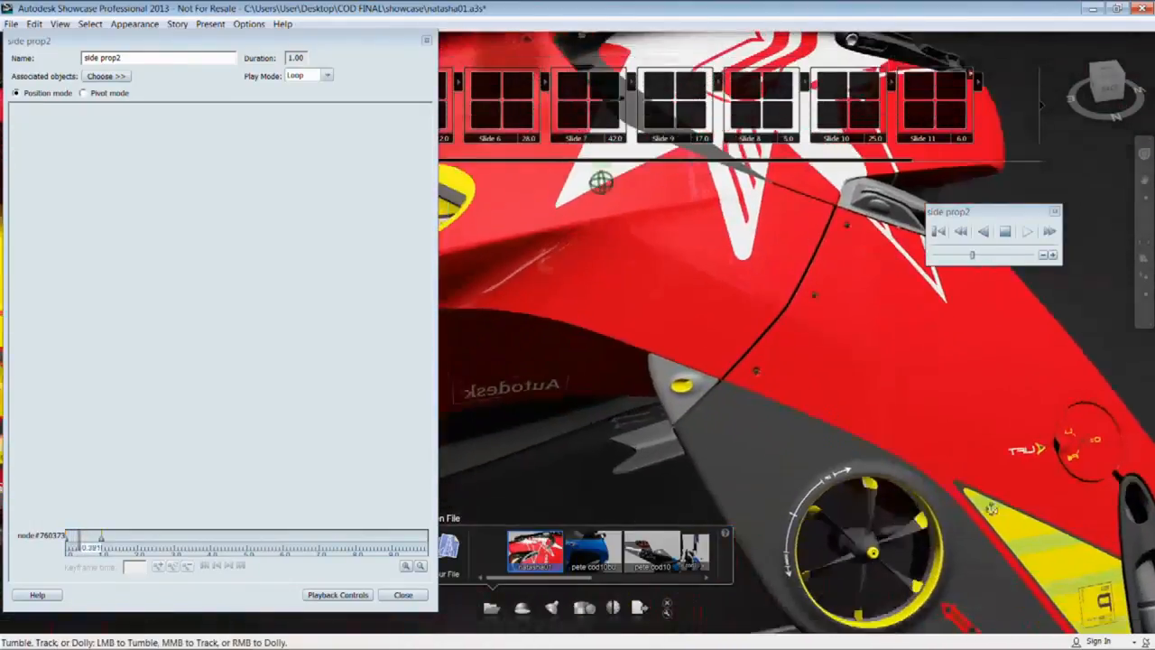
{"action": "middle_click_drag", "start_coordinate": [988, 508], "coordinate": [983, 462], "text": "alt"}
{"action": "right_click_drag", "start_coordinate": [973, 483], "coordinate": [986, 461], "text": "alt"}
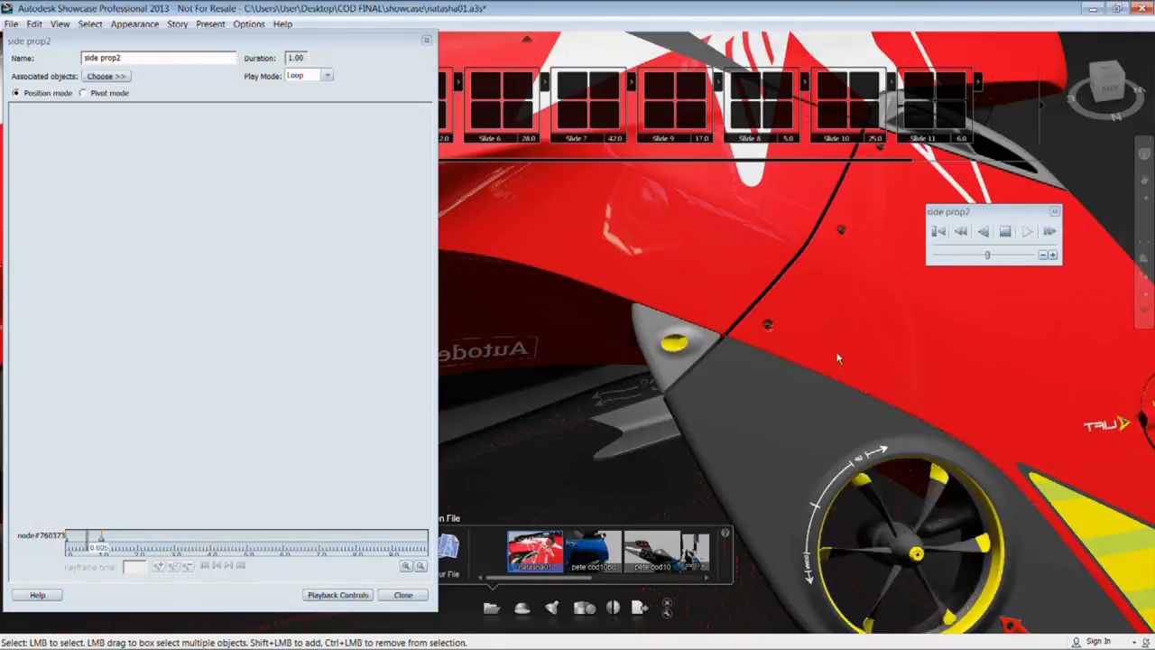
Close the side prop2 properties dialog and stop its animation, keeping the whole side of the vehicle in view
{"action": "left_click", "coordinate": [426, 41]}
{"action": "right_click_drag", "start_coordinate": [664, 217], "coordinate": [1035, 358], "text": "alt"}
{"action": "middle_click_drag", "start_coordinate": [1009, 545], "coordinate": [1023, 478], "text": "alt"}
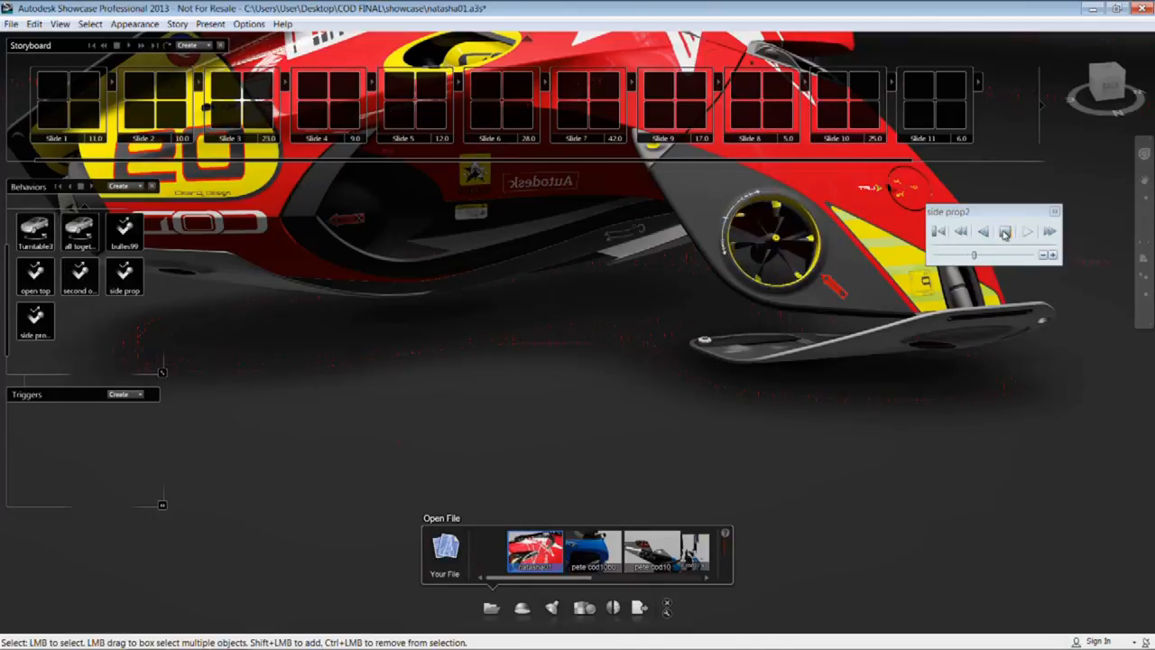
{"action": "left_click_drag", "start_coordinate": [936, 443], "coordinate": [736, 463], "text": "alt"}
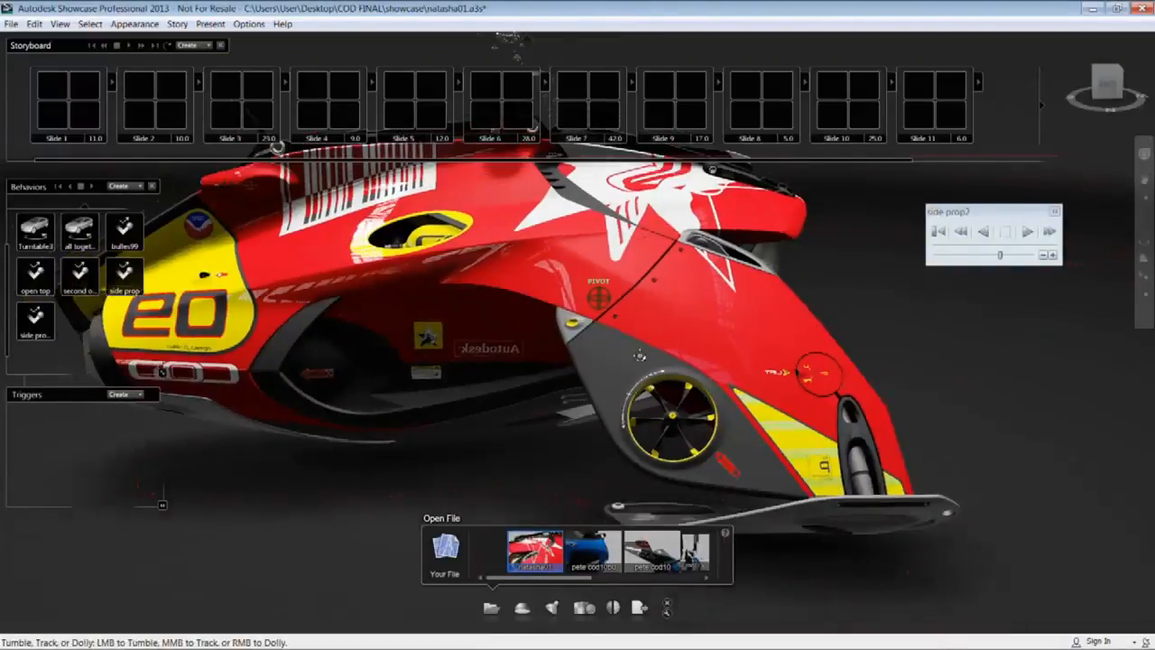
{"action": "left_click_drag", "start_coordinate": [640, 356], "coordinate": [658, 363]}
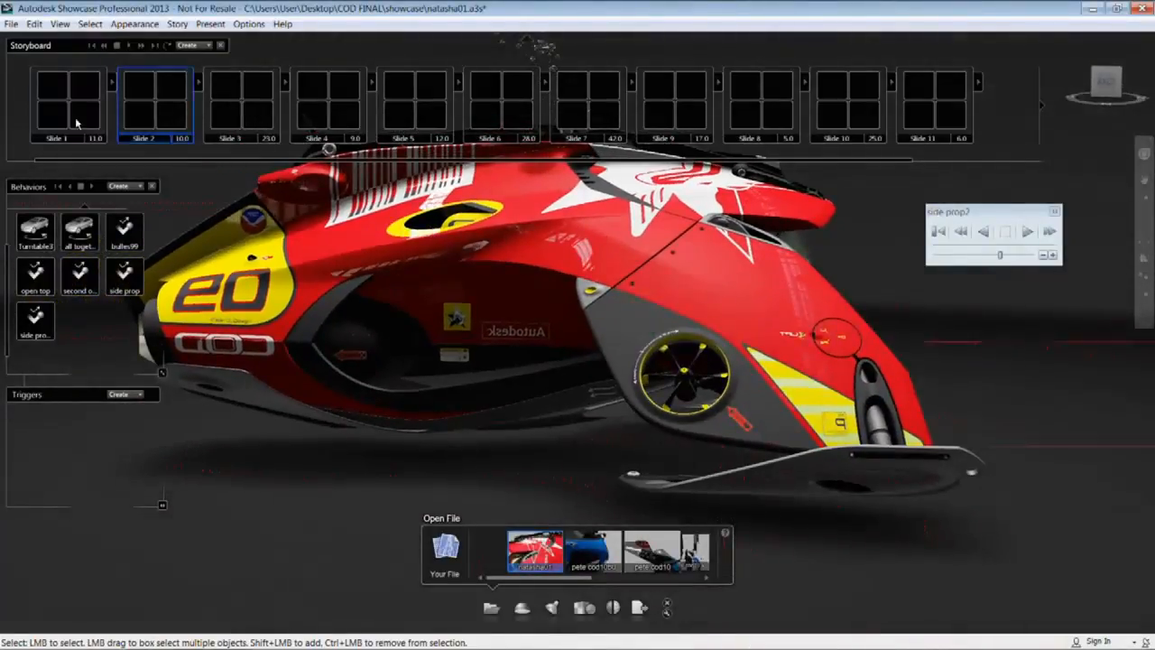
Activate Slide 1 of the storyboard and look around its scene
{"action": "right_click", "coordinate": [68, 108]}
{"action": "left_click", "coordinate": [90, 118]}
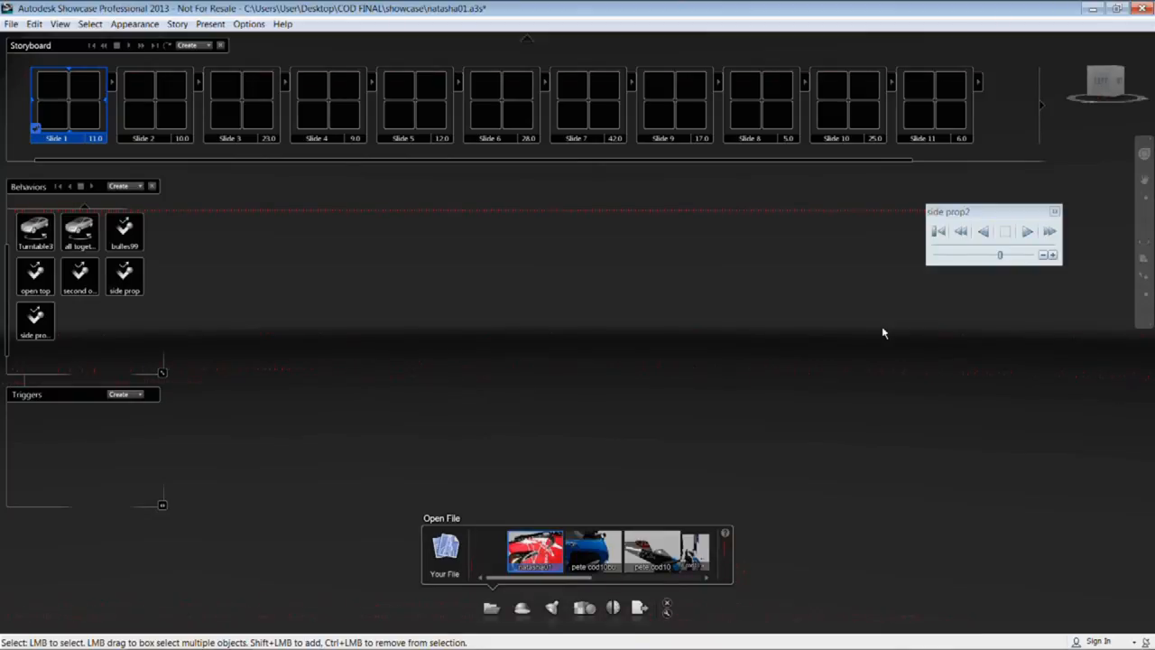
{"action": "right_click_drag", "start_coordinate": [713, 278], "coordinate": [775, 332], "text": "alt"}
{"action": "right_click_drag", "start_coordinate": [811, 378], "coordinate": [882, 400], "text": "alt"}
{"action": "left_click_drag", "start_coordinate": [881, 400], "coordinate": [587, 515], "text": "alt"}
{"action": "left_click_drag", "start_coordinate": [918, 446], "coordinate": [969, 571], "text": "alt"}
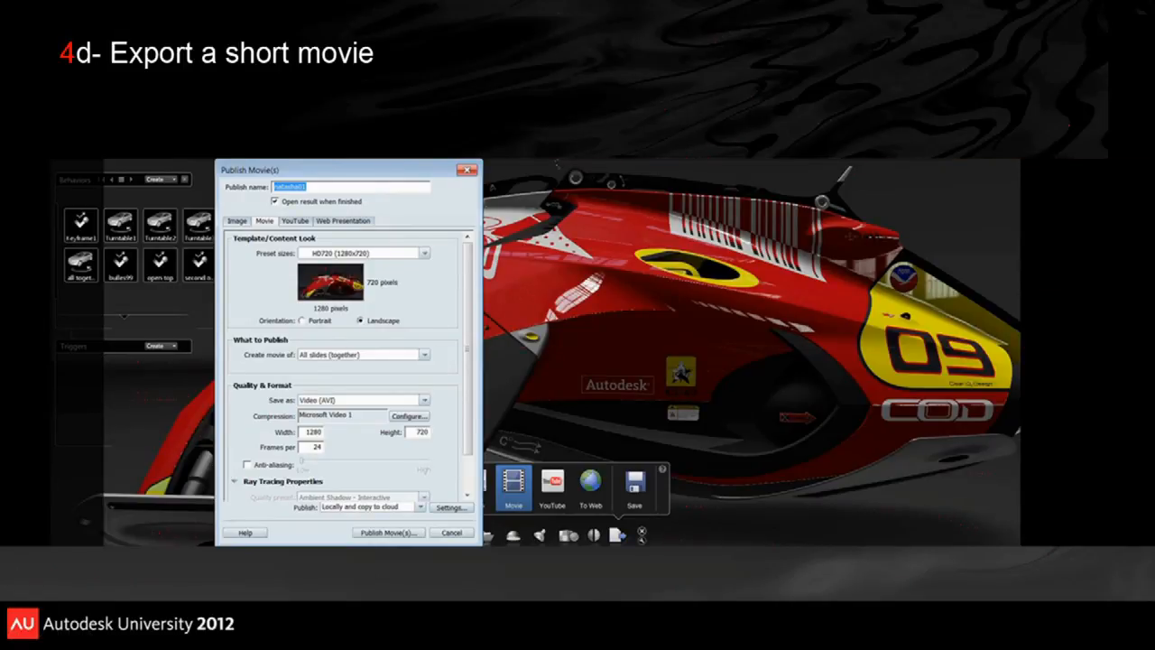
End and close the PowerPoint presentation, and open the cod_alyssa01_1080HD movie from the video folder inside the desktop's AU folder
{"action": "key", "text": "Escape"}
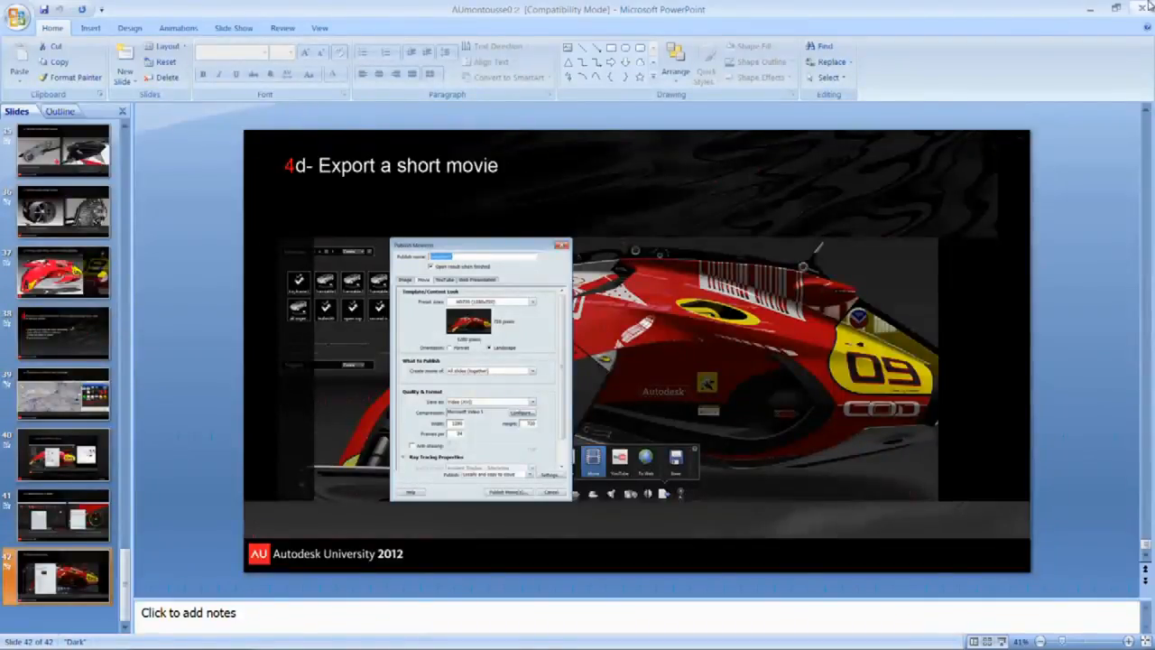
{"action": "left_click", "coordinate": [1148, 7]}
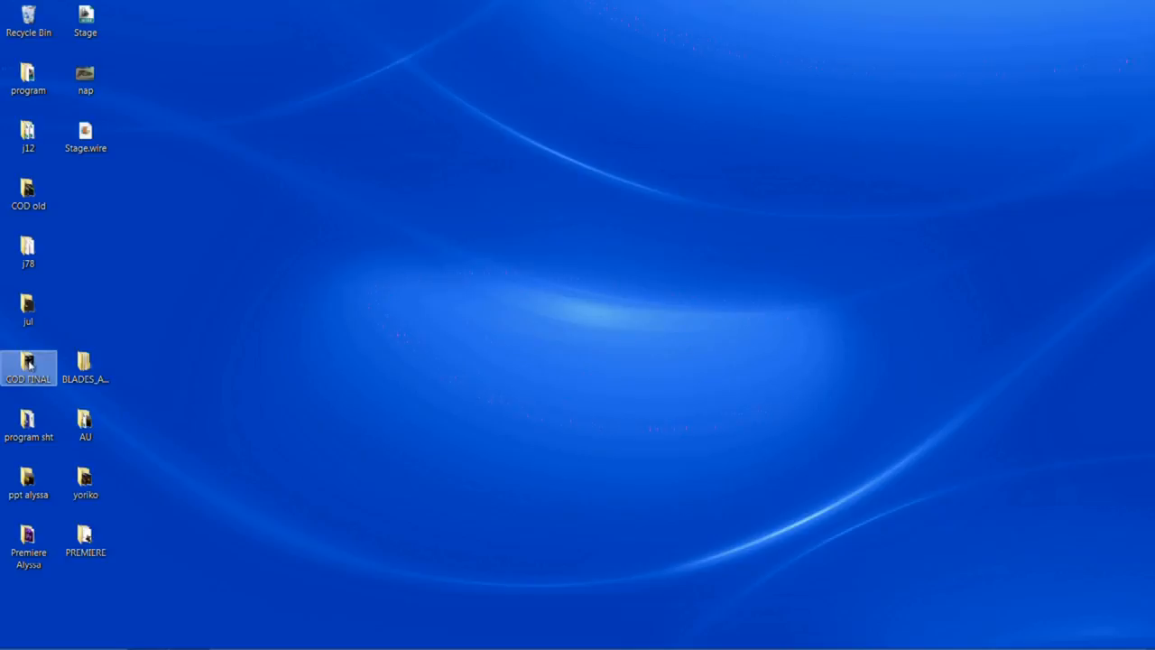
{"action": "double_click", "coordinate": [90, 426]}
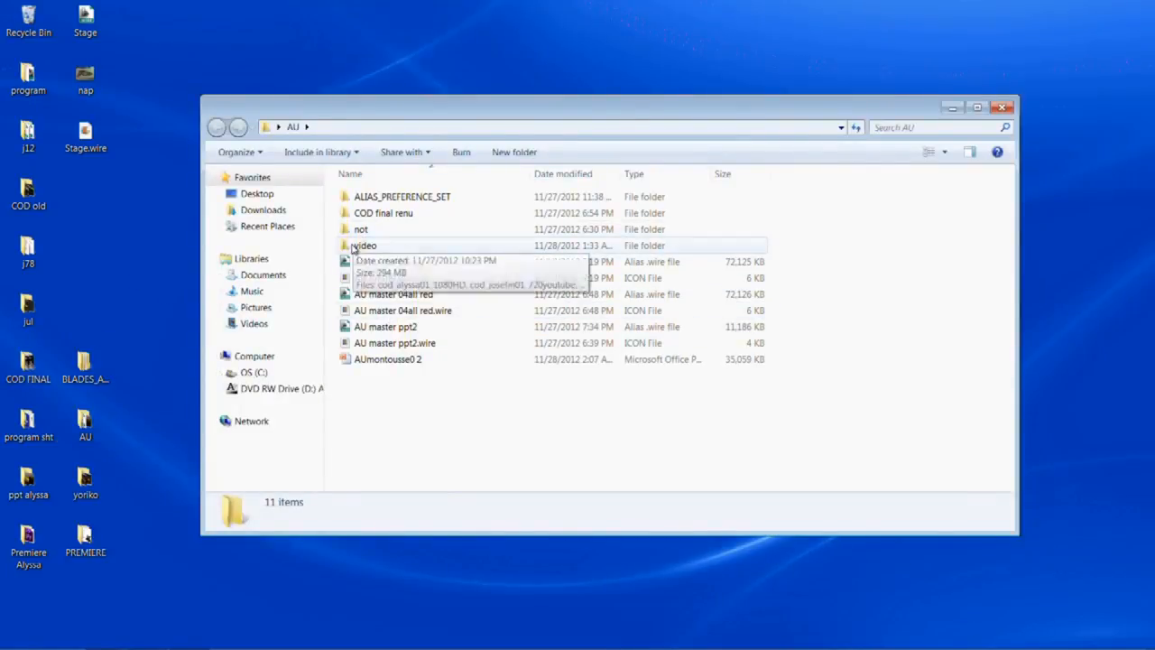
{"action": "double_click", "coordinate": [365, 244]}
{"action": "double_click", "coordinate": [382, 203]}
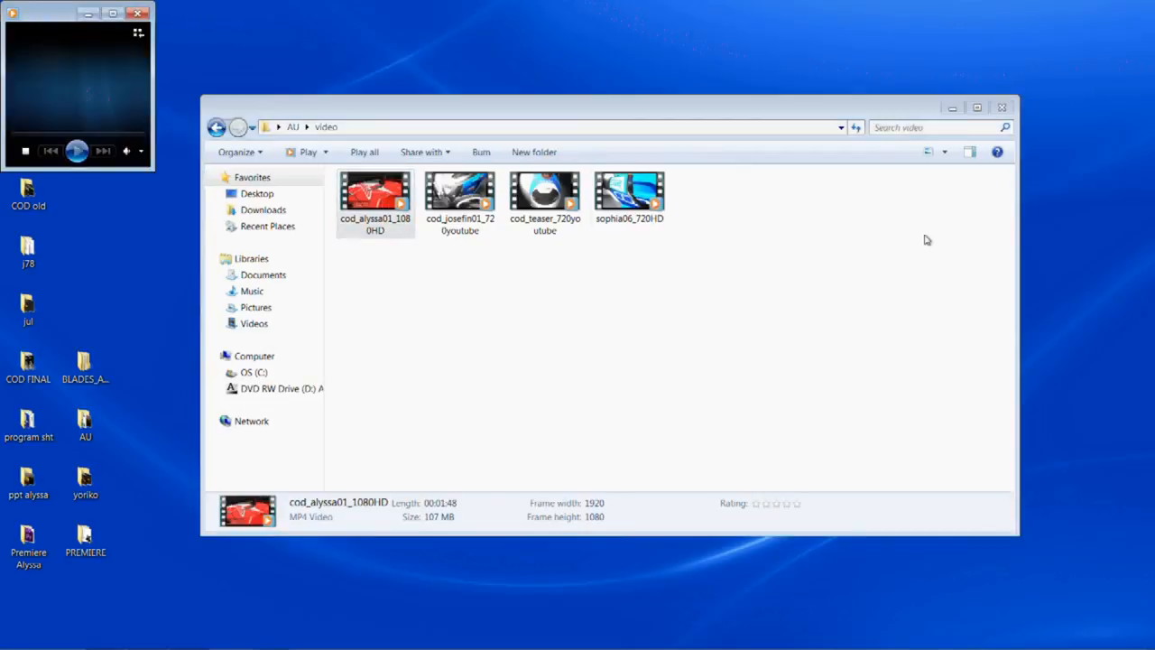